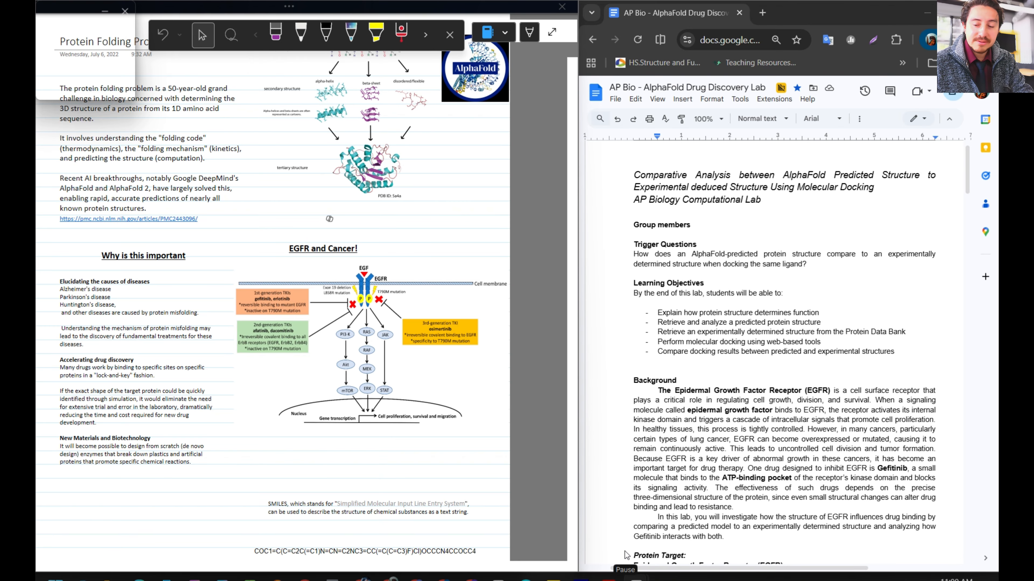
# Open page 5.4.4. of the AP Biology notebook and review the polypeptide and protein structure and function notes
pyautogui.moveTo(608, 578)
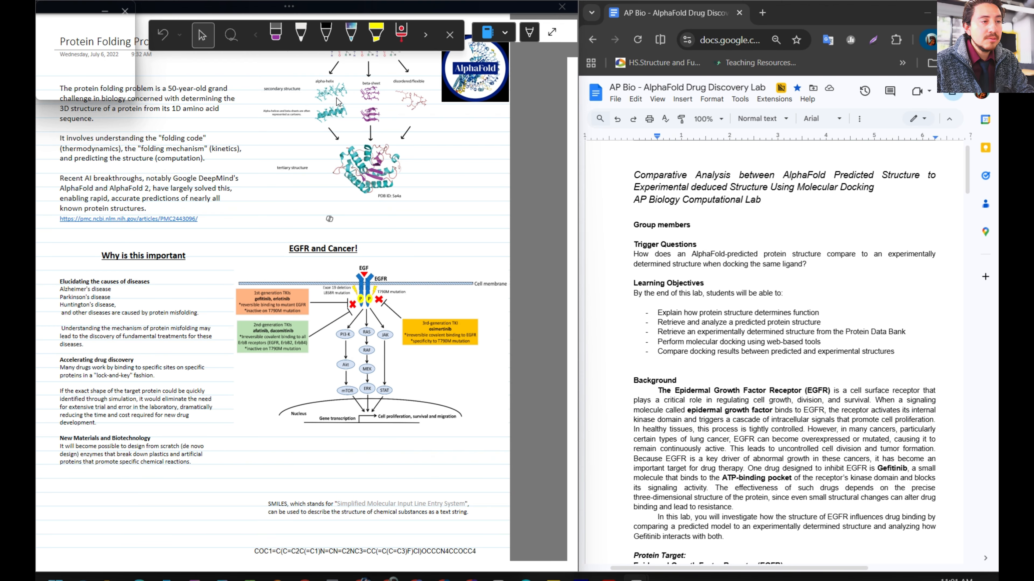
pyautogui.click(505, 35)
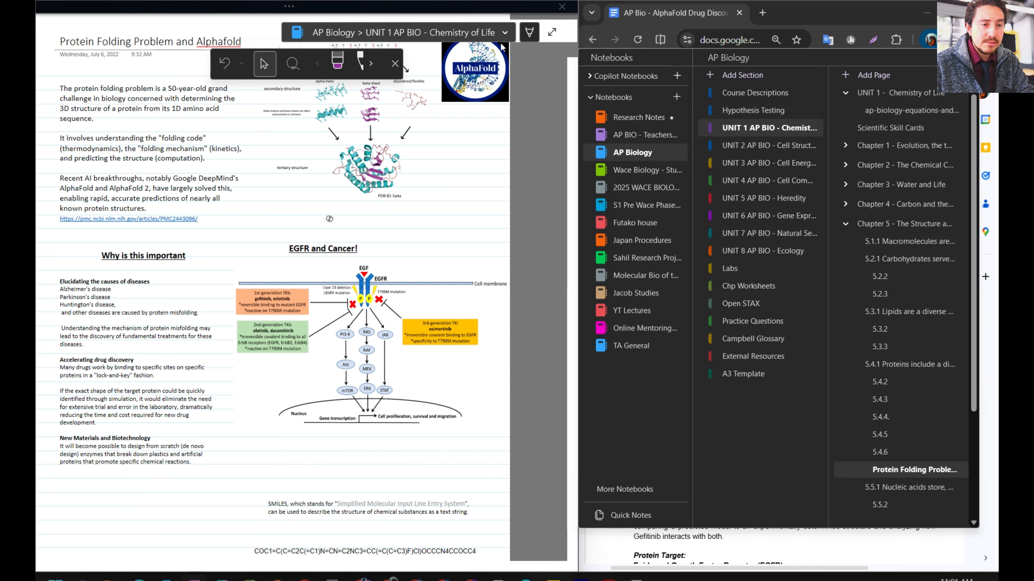
pyautogui.click(883, 419)
pyautogui.scroll(8, 341, 291)
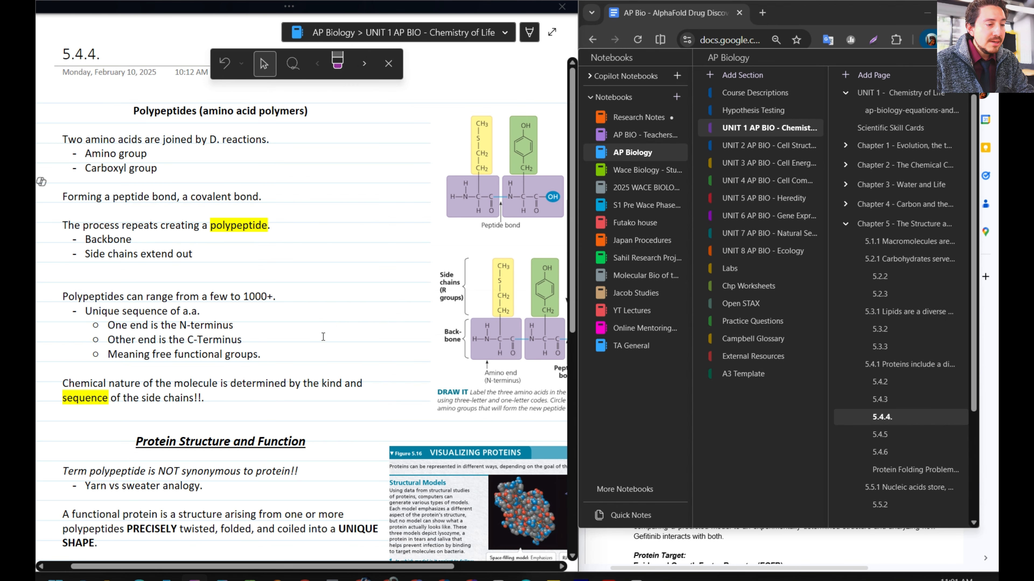
pyautogui.scroll(-1, 323, 347)
pyautogui.scroll(-9, 323, 347)
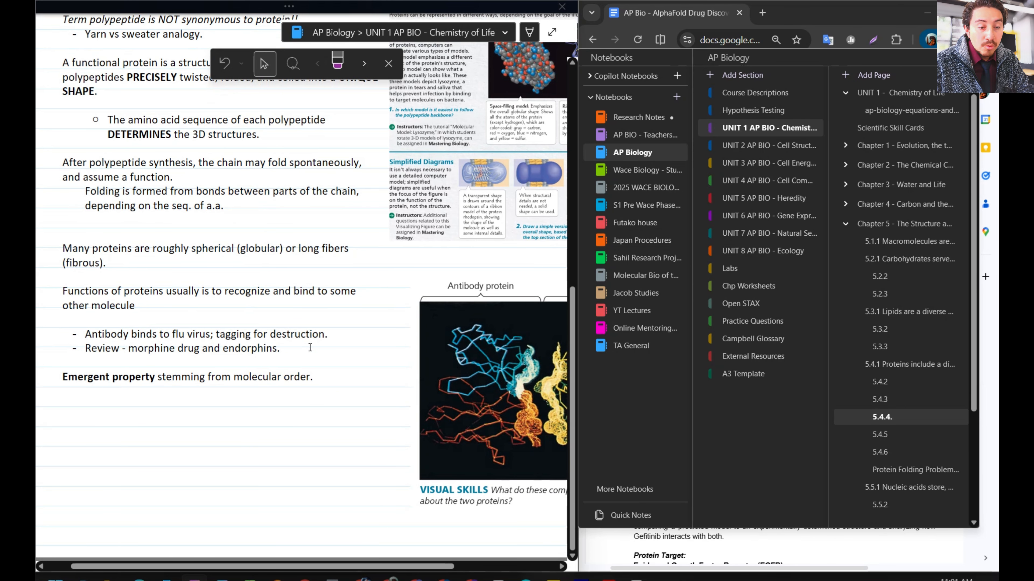
# Open page 5.4.5 and examine the levels of protein structure figure, from secondary structure to the quaternary hemoglobin example
pyautogui.click(904, 435)
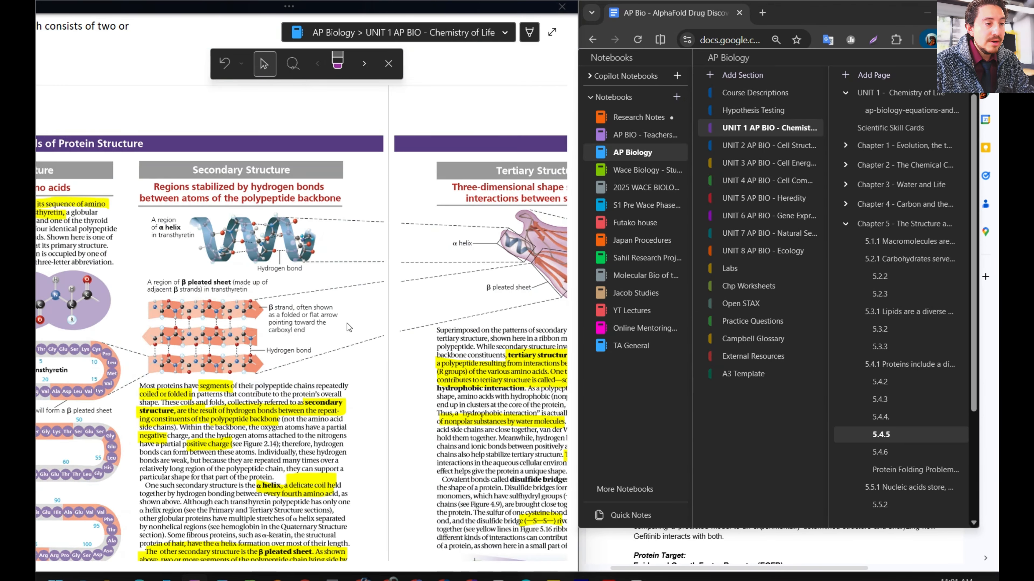
pyautogui.scroll(-5, 345, 322)
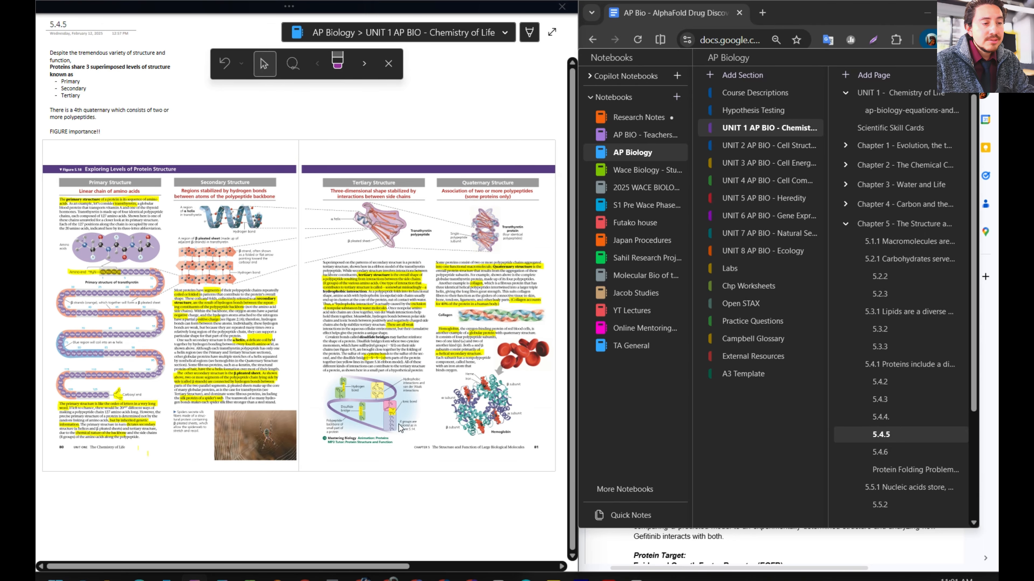
pyautogui.keyDown('ctrl'); pyautogui.scroll(5, 501, 411); pyautogui.keyUp('ctrl')
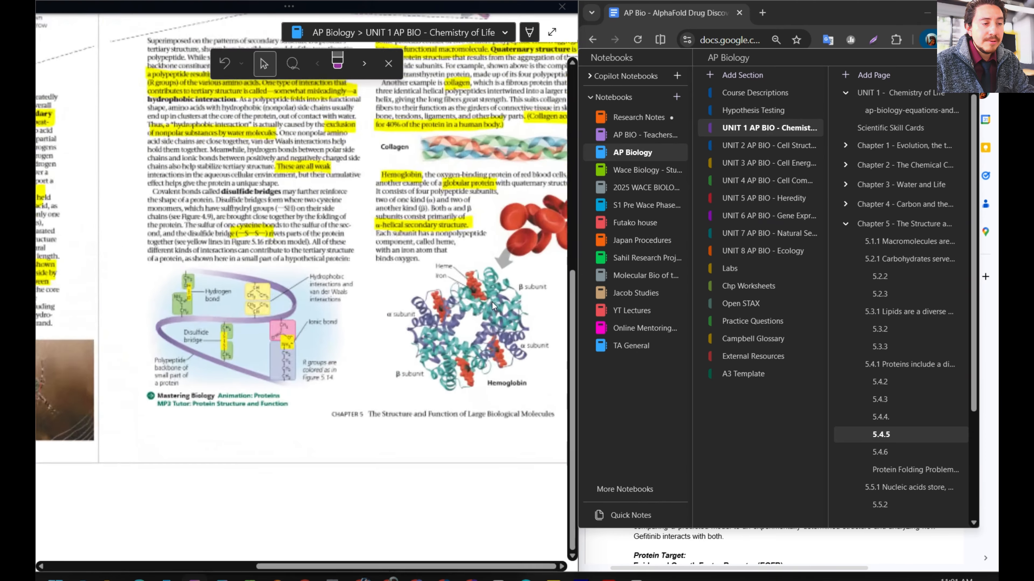
pyautogui.scroll(-1, 459, 333)
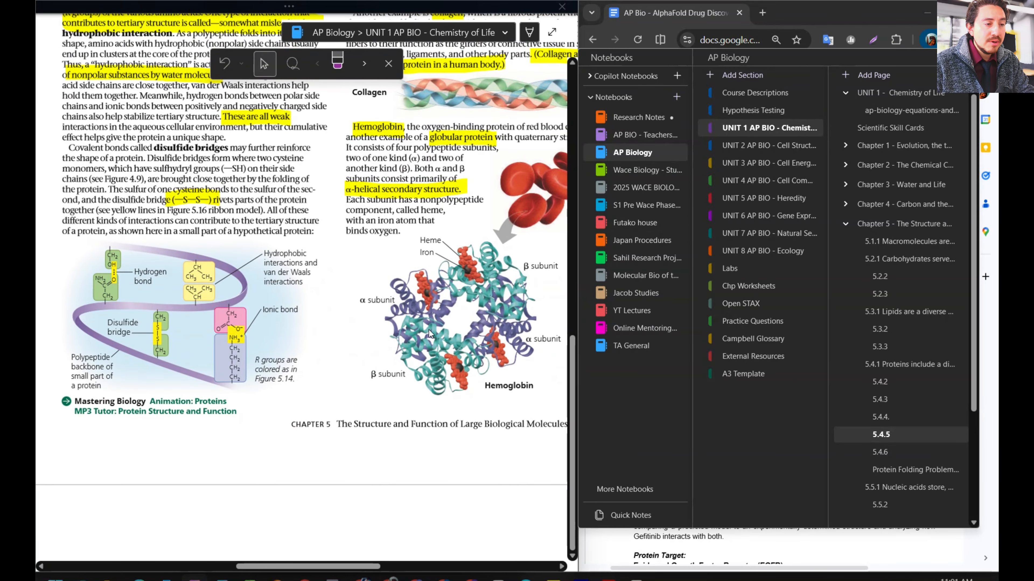
pyautogui.hscroll(1, 447, 338)
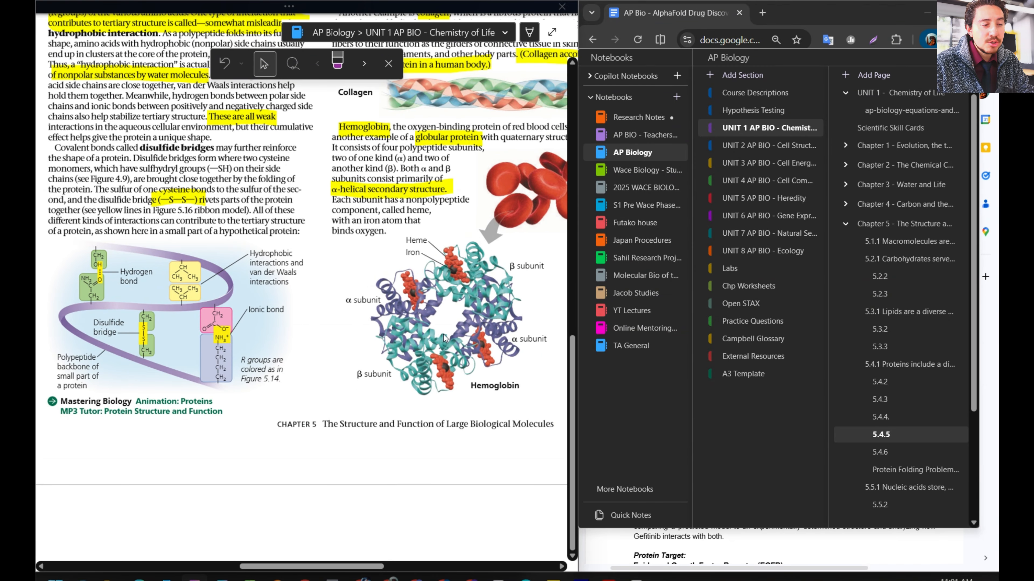
pyautogui.hscroll(1, 443, 333)
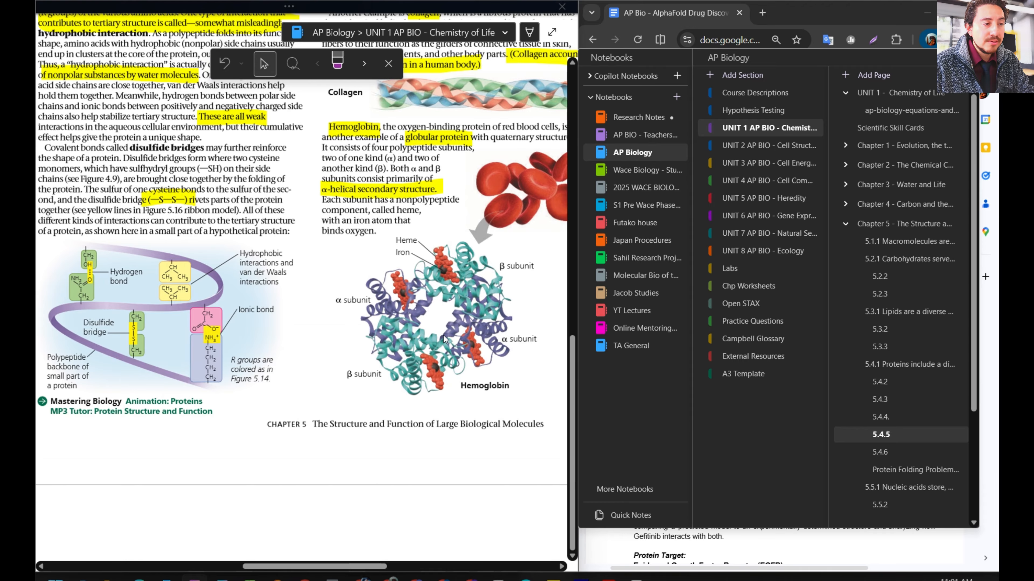
pyautogui.keyDown('ctrl'); pyautogui.scroll(-1, 442, 330); pyautogui.keyUp('ctrl')
pyautogui.hscroll(1, 441, 330)
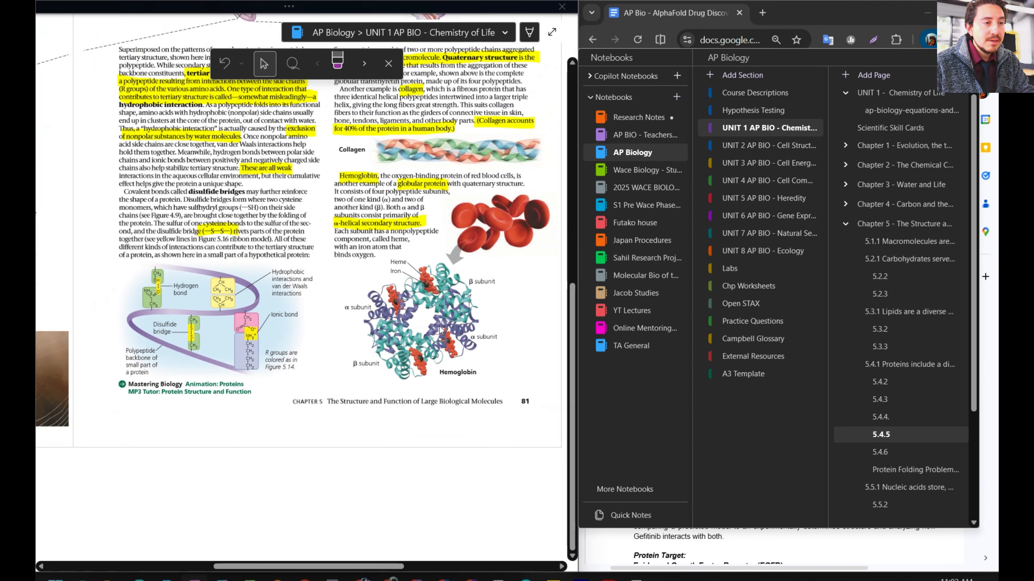
pyautogui.scroll(3, 403, 329)
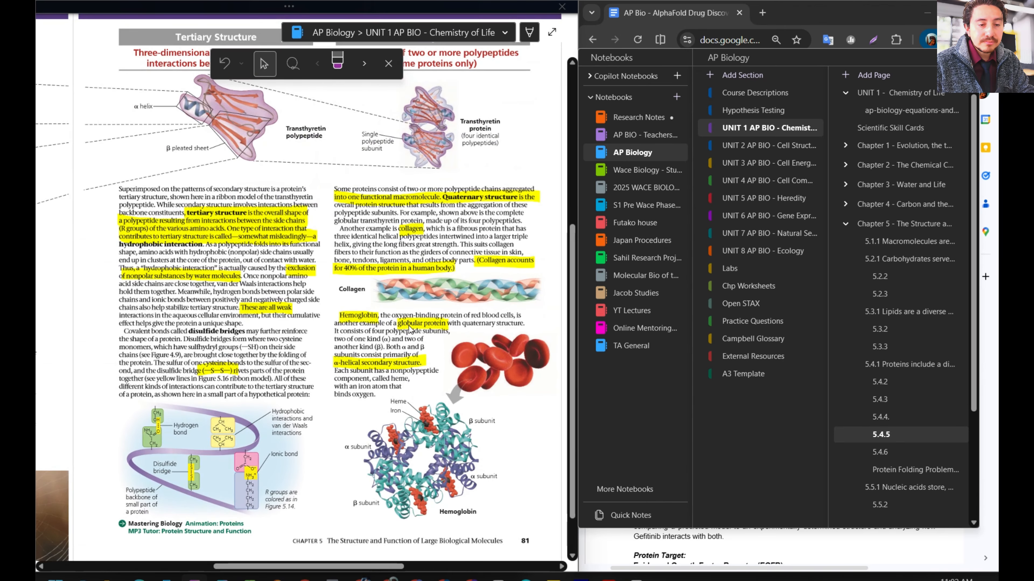
# Open page 5.4.6 and examine the protein folding notes and the X-Ray Crystallography figure up close
pyautogui.click(888, 446)
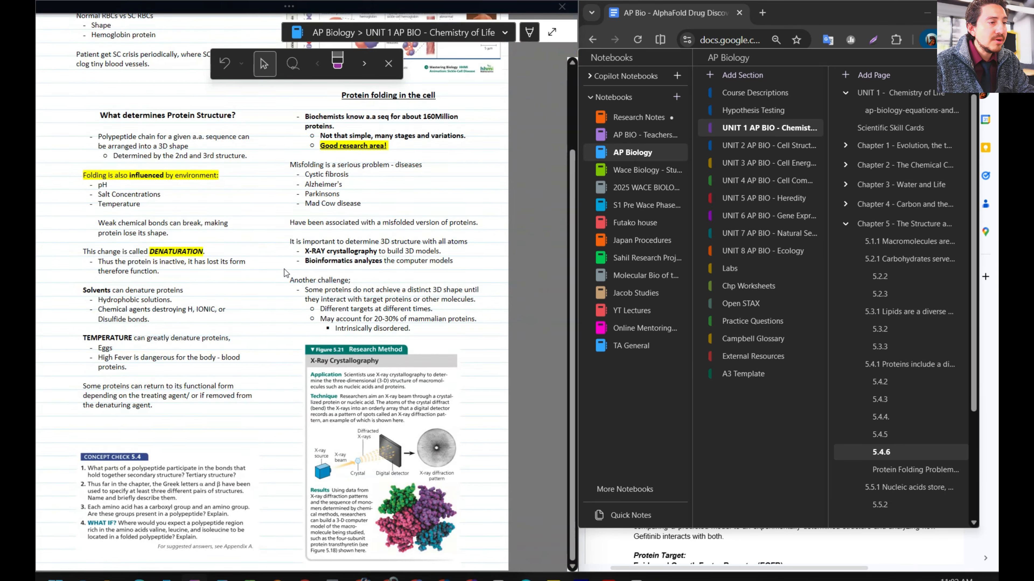
pyautogui.scroll(-2, 283, 270)
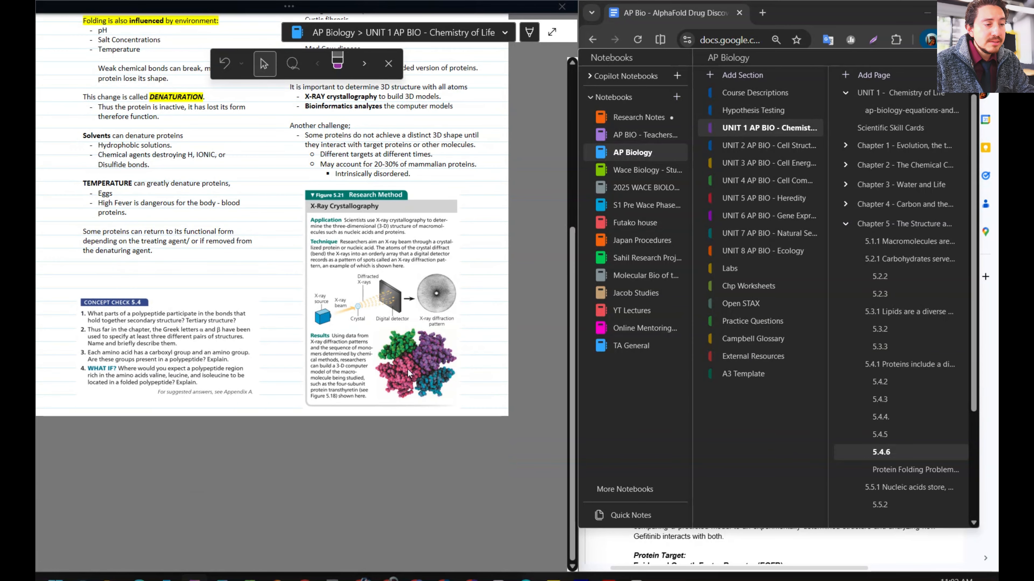
pyautogui.keyDown('ctrl'); pyautogui.scroll(3, 392, 353); pyautogui.keyUp('ctrl')
pyautogui.hscroll(1, 390, 351)
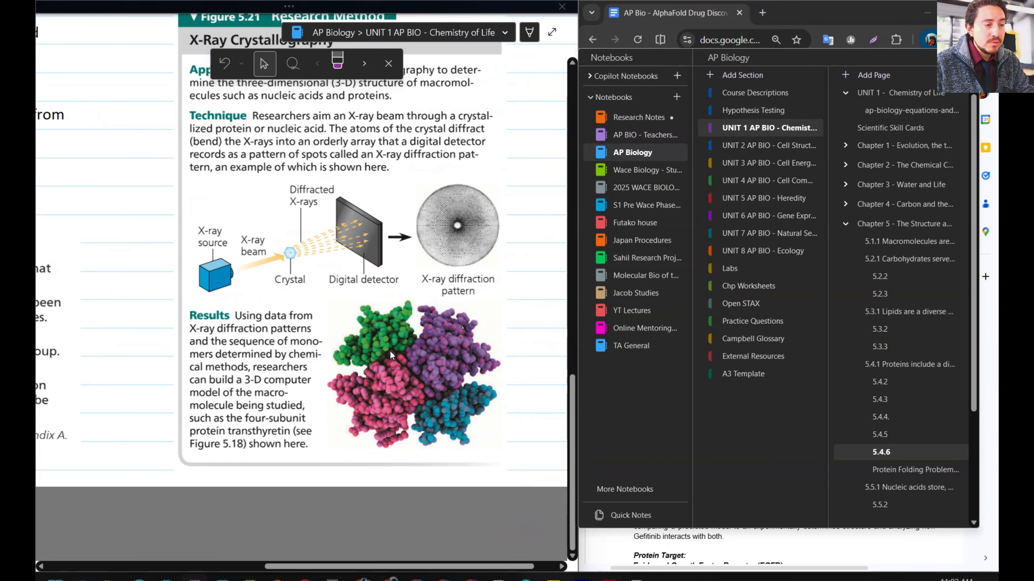
pyautogui.scroll(-1, 390, 350)
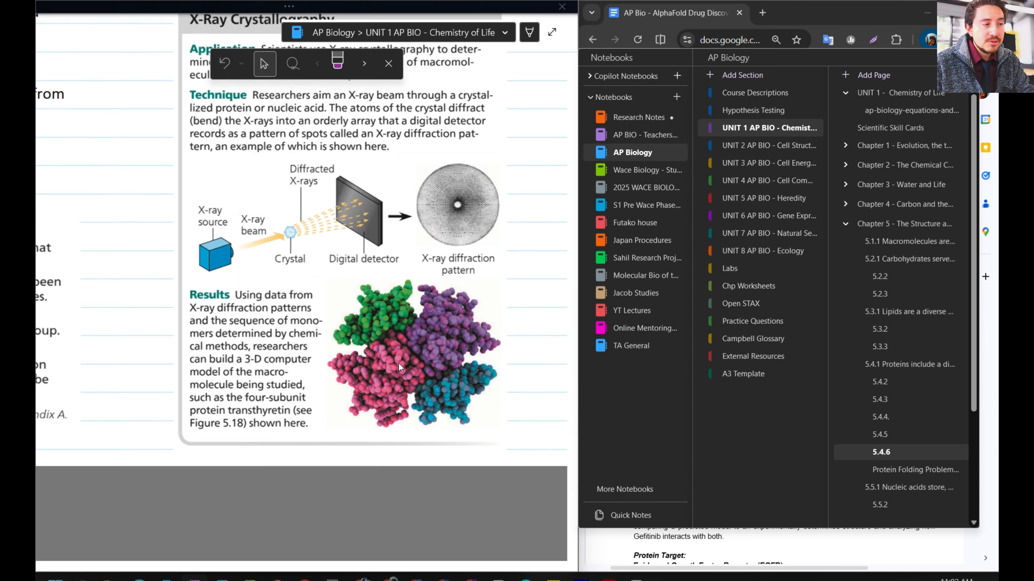
pyautogui.scroll(2, 399, 363)
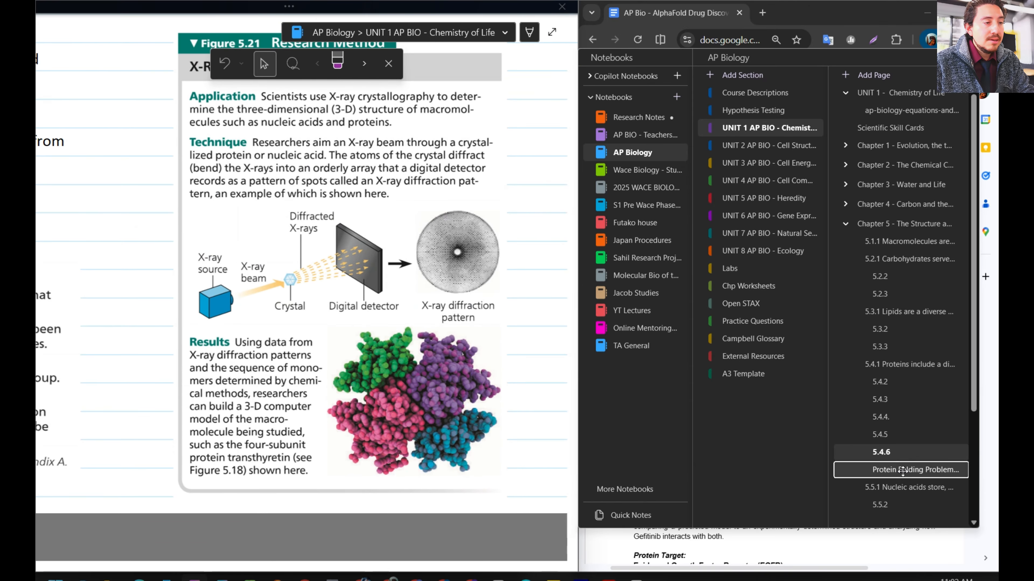
# Return to the Protein Folding Problem and Alphafold page and look over its EGFR and Cancer and SMILES sections
pyautogui.click(909, 469)
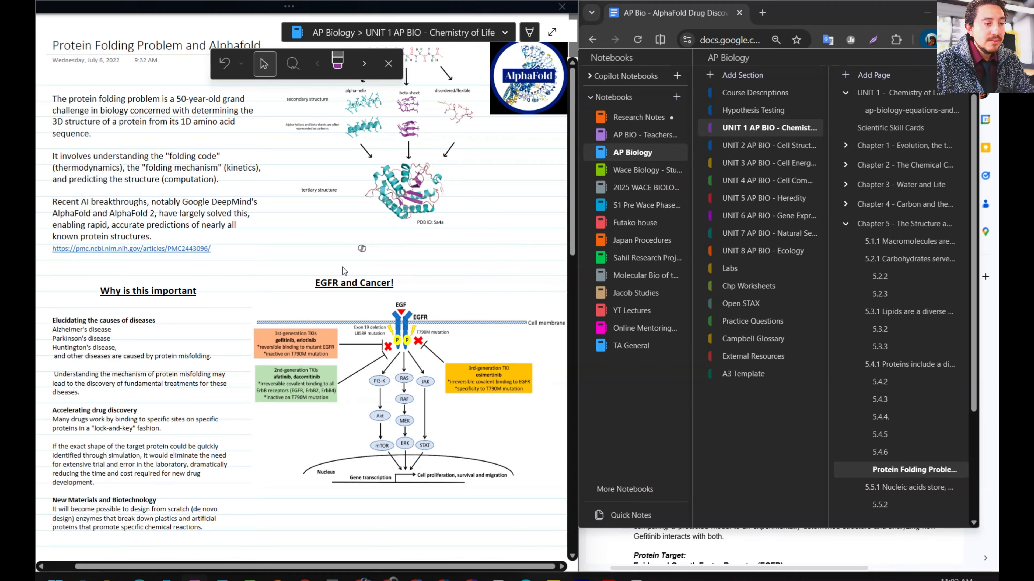
pyautogui.click(500, 196)
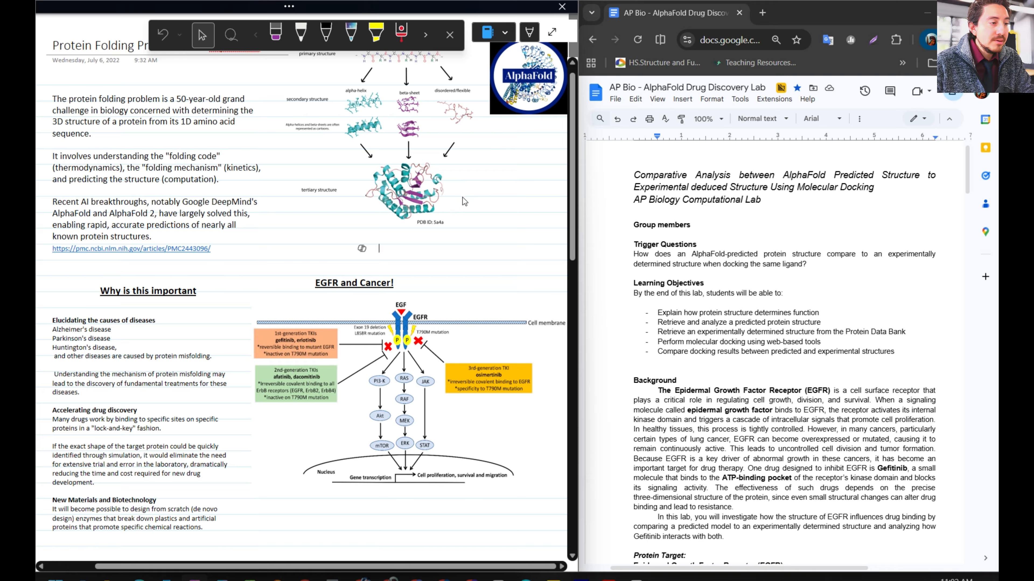
pyautogui.scroll(-2, 455, 194)
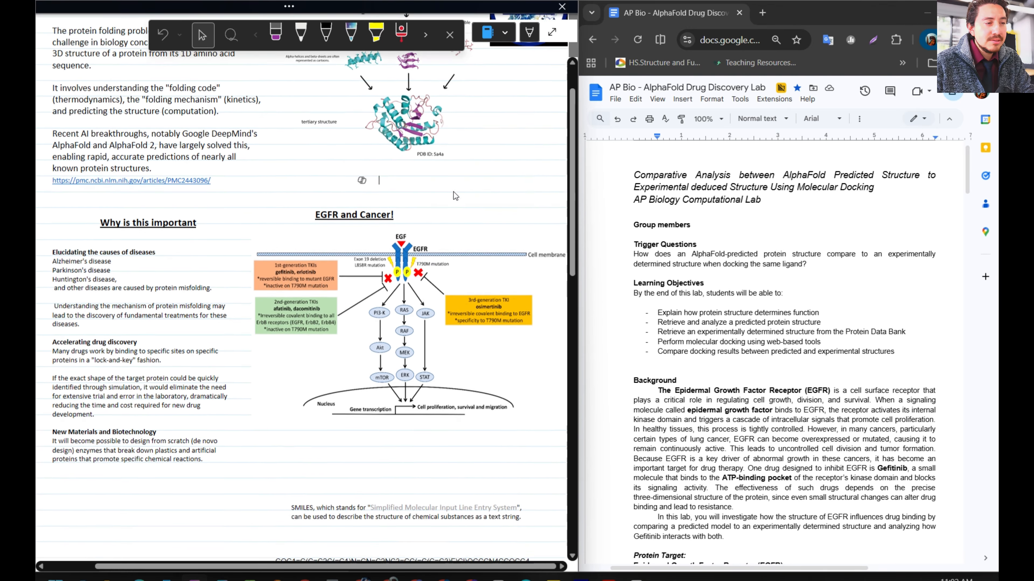
pyautogui.scroll(-1, 455, 196)
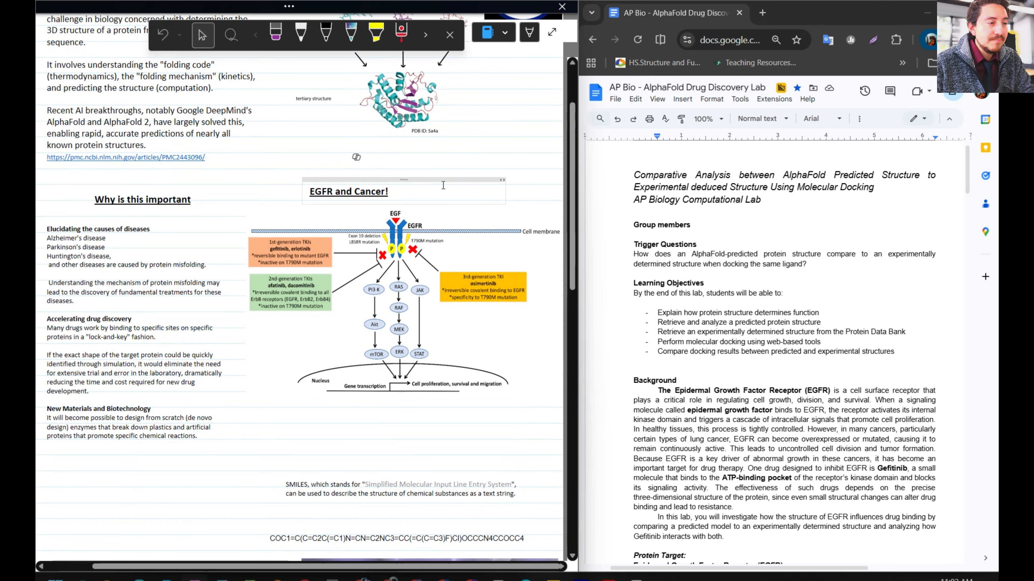
pyautogui.scroll(-1, 443, 185)
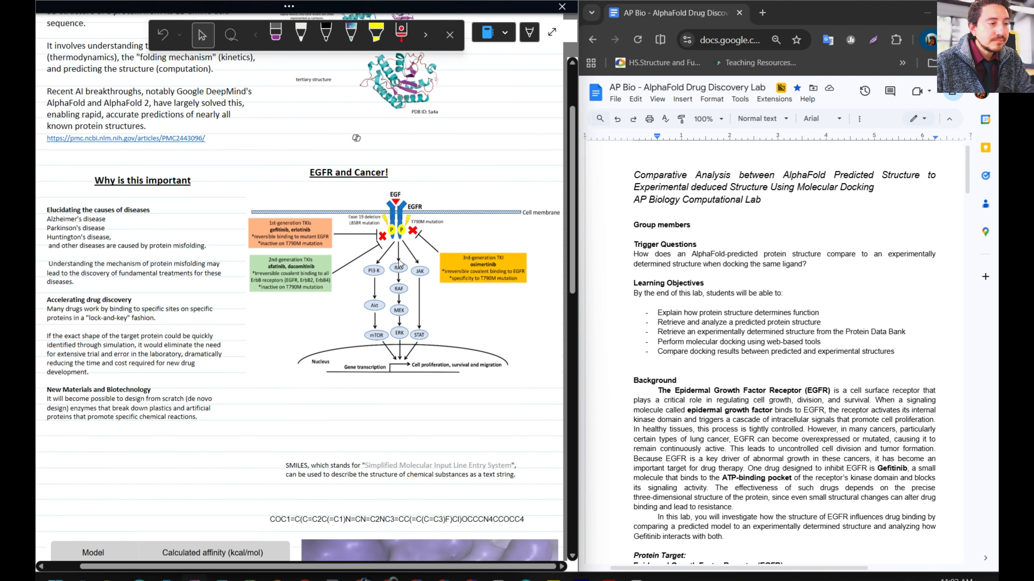
pyautogui.scroll(-3, 231, 229)
pyautogui.scroll(3, 231, 229)
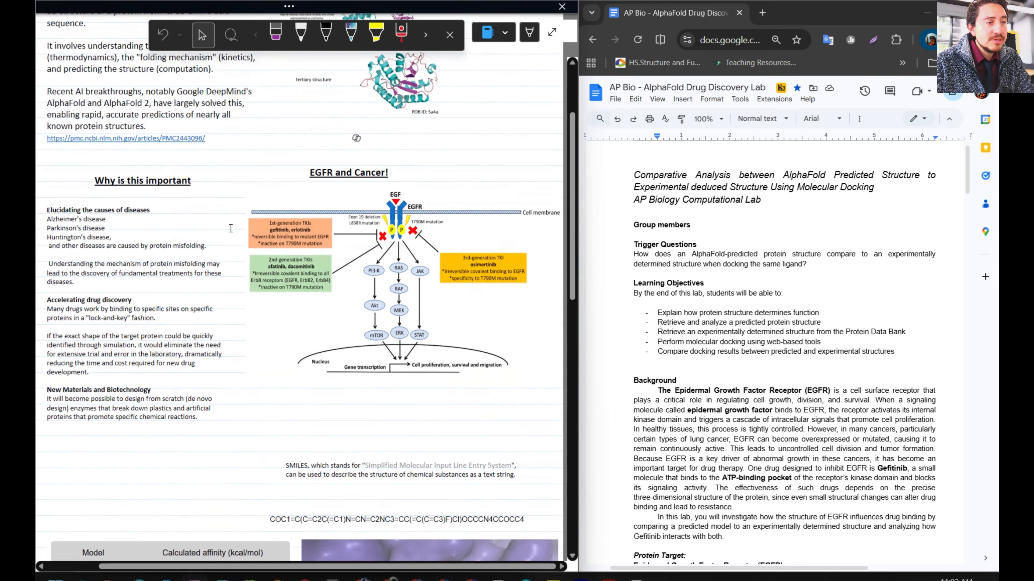
# Read the protein folding problem introduction and the "Why is this important" section on the notebook page
pyautogui.scroll(3, 231, 229)
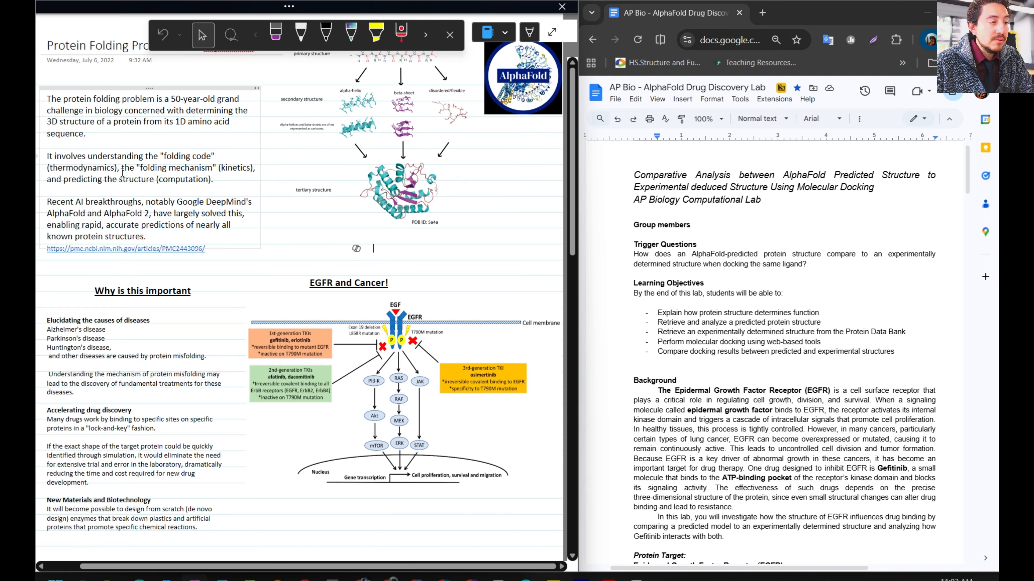
pyautogui.scroll(-2, 130, 164)
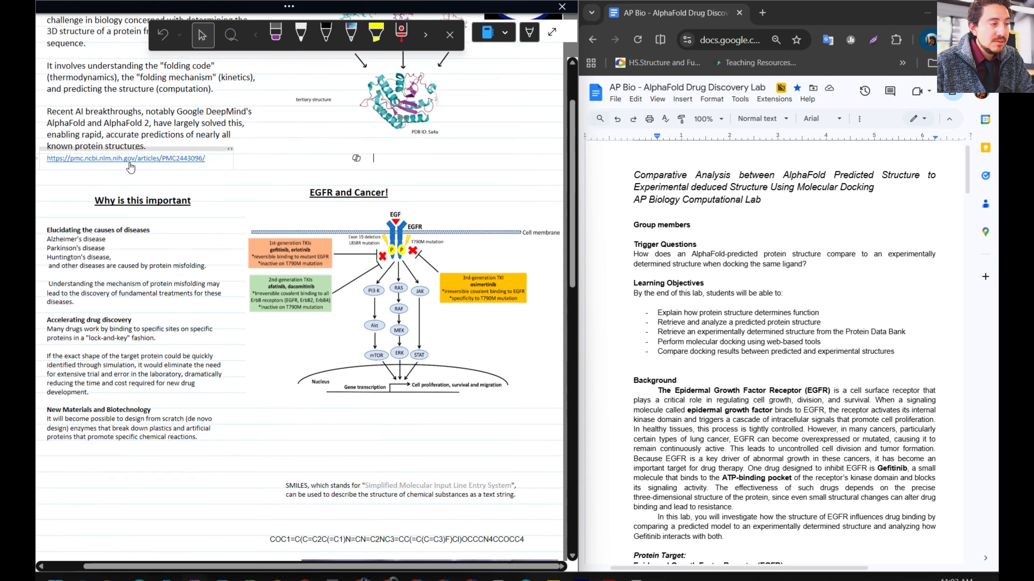
pyautogui.scroll(2, 129, 165)
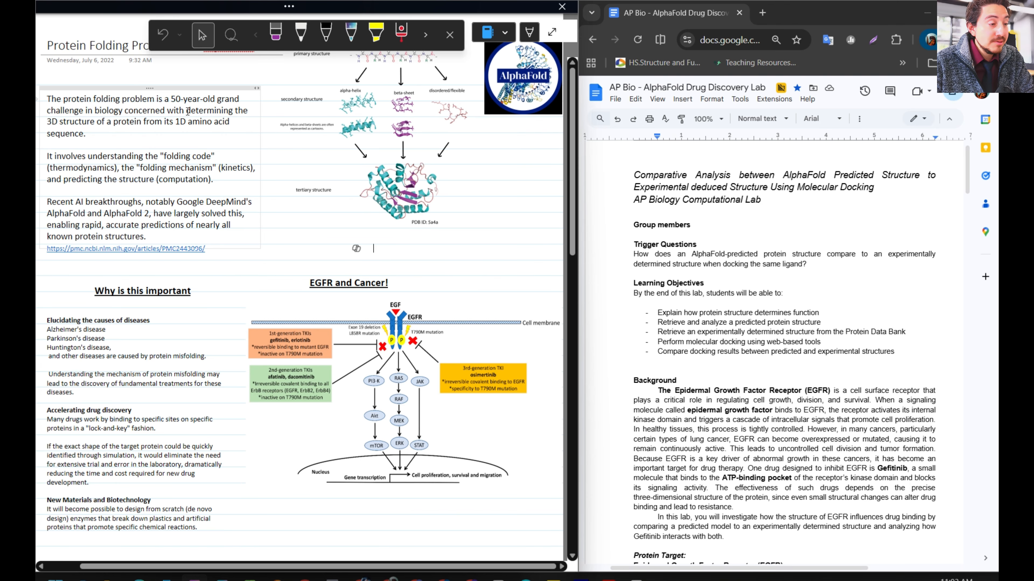
pyautogui.scroll(-5, 257, 258)
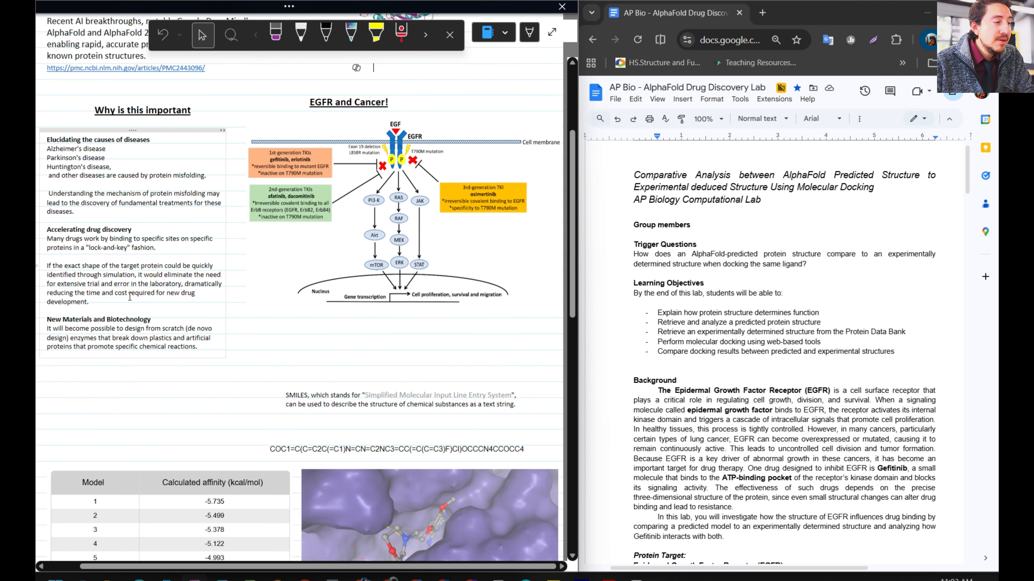
pyautogui.scroll(-2, 130, 291)
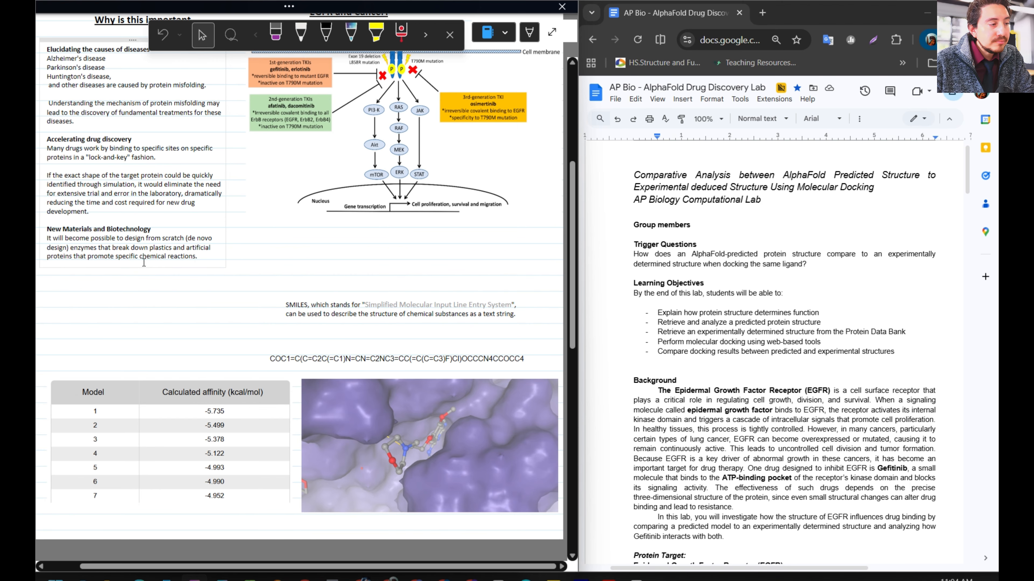
pyautogui.scroll(1, 144, 264)
pyautogui.scroll(2, 144, 264)
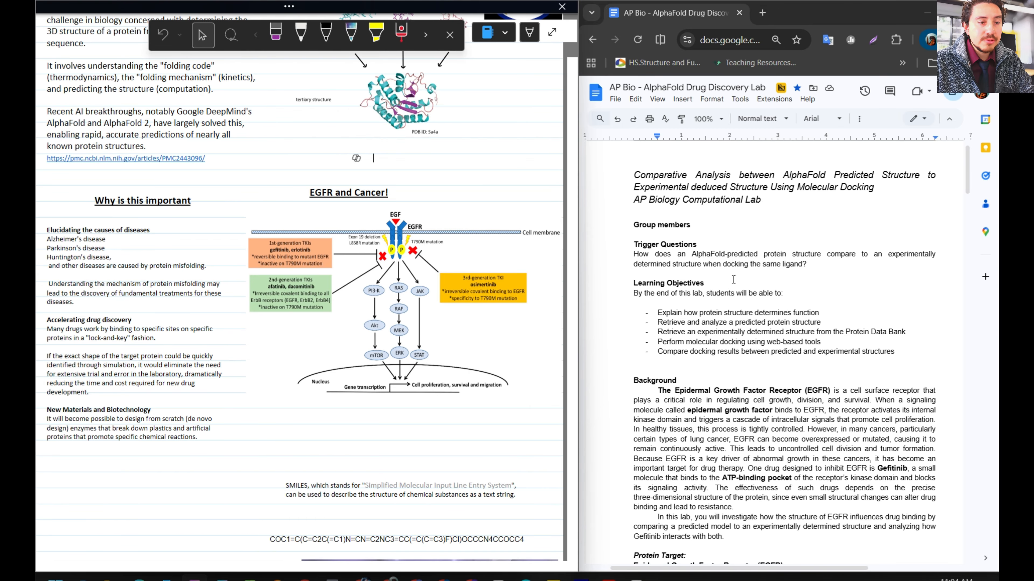
# Read the AlphaFold Drug Discovery Lab document from the learning objectives and background through Gefitinib's mechanism of action
pyautogui.scroll(-2, 764, 247)
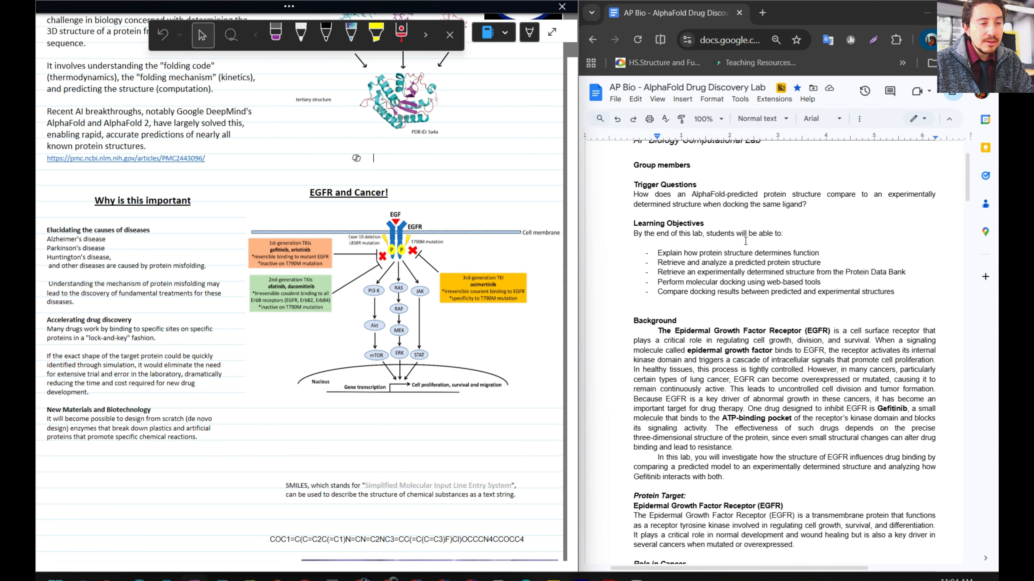
pyautogui.scroll(-1, 698, 211)
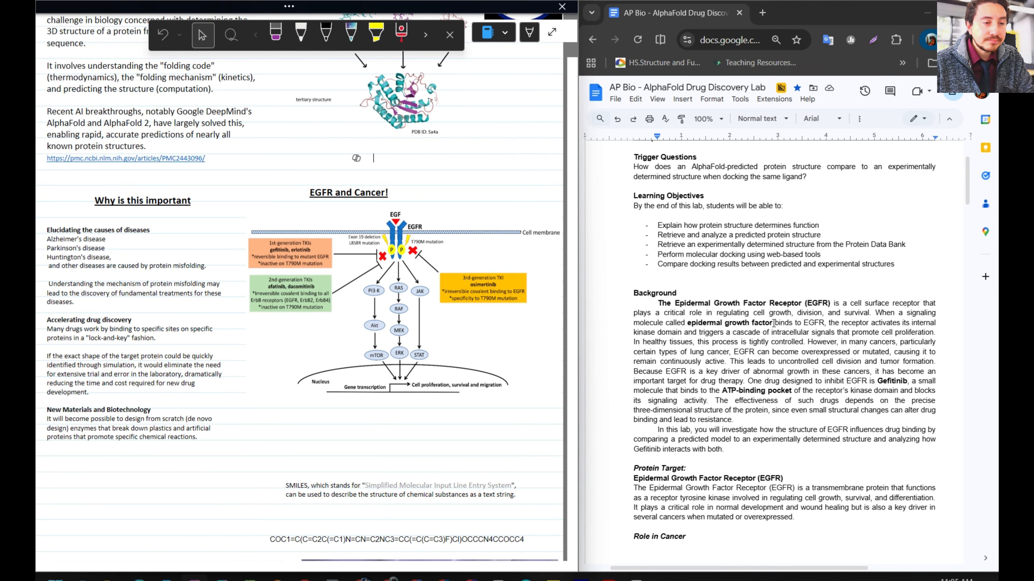
pyautogui.scroll(-3, 762, 319)
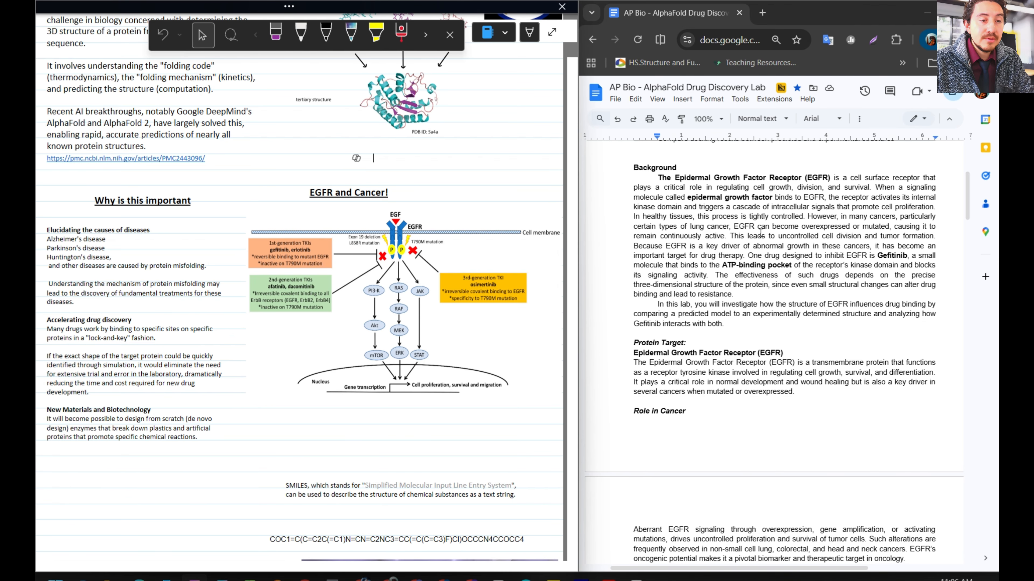
pyautogui.scroll(-2, 772, 233)
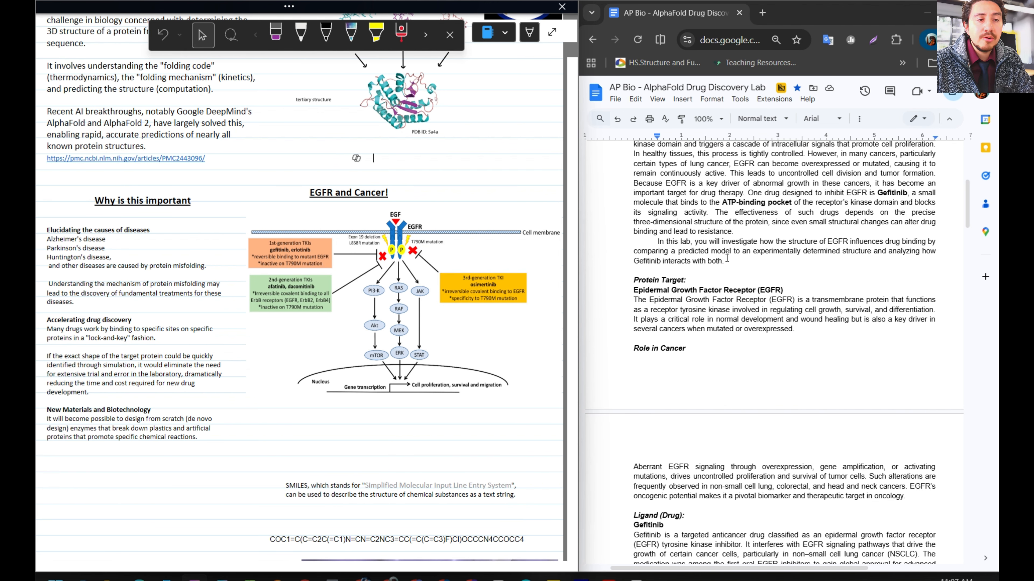
pyautogui.scroll(-3, 706, 263)
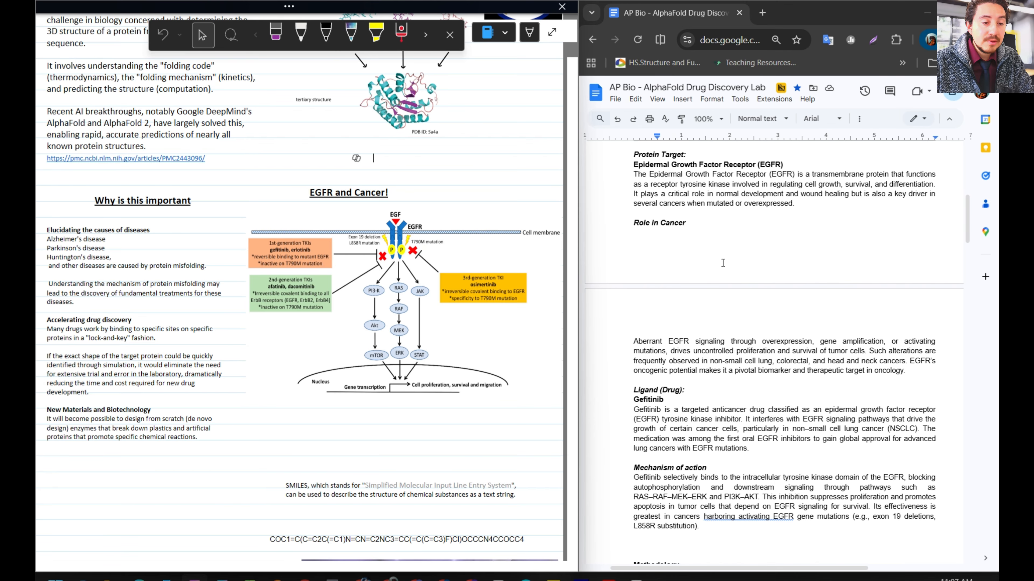
pyautogui.scroll(-2, 727, 267)
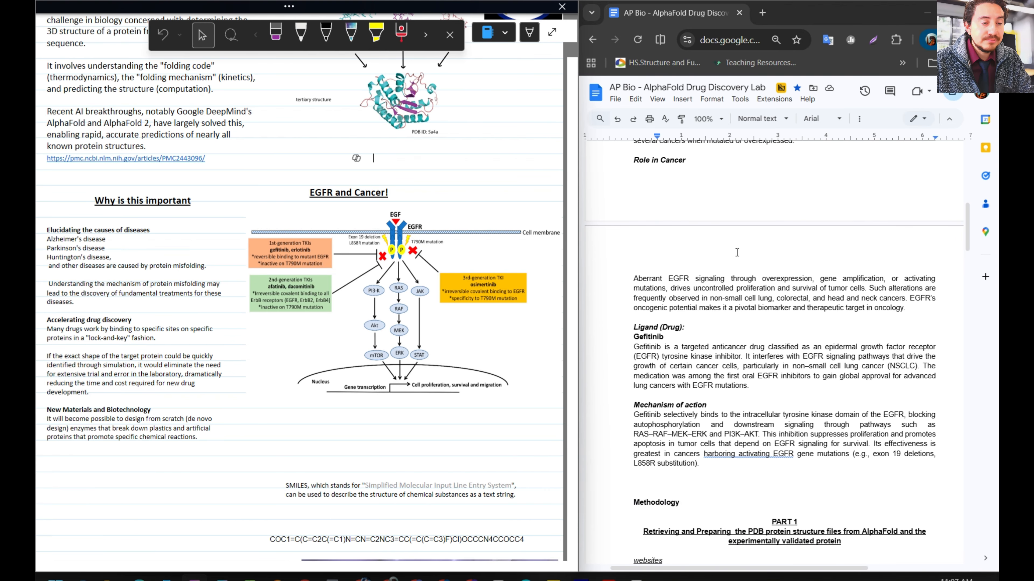
# Read the Part 1 methodology in the lab document, covering the list of websites, Step I and the data collection instructions
pyautogui.scroll(-6, 738, 246)
pyautogui.scroll(-2, 737, 245)
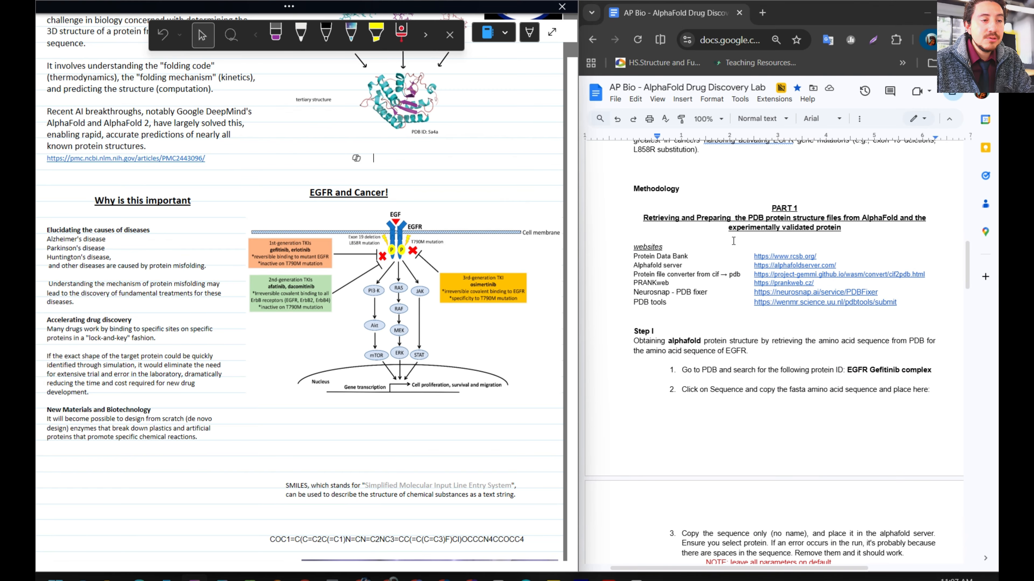
pyautogui.scroll(-5, 734, 241)
pyautogui.scroll(5, 733, 240)
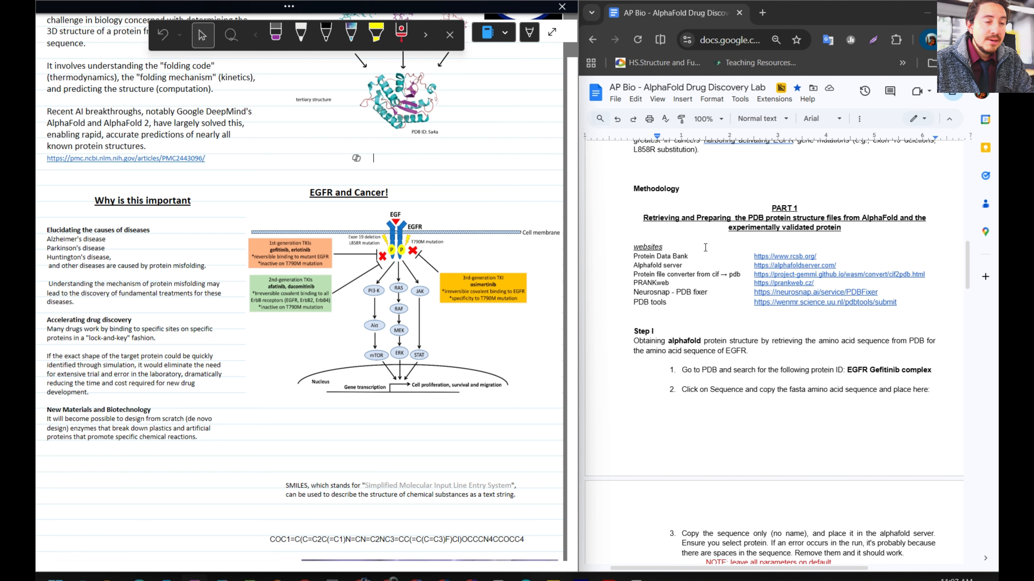
pyautogui.scroll(-2, 689, 257)
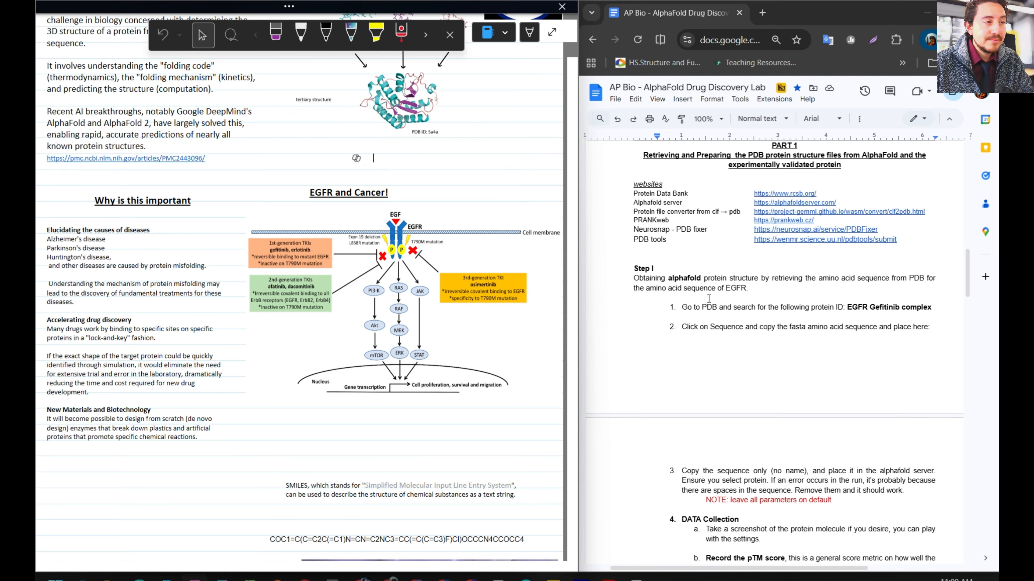
pyautogui.hscroll(1, 708, 295)
pyautogui.scroll(-1, 708, 296)
pyautogui.scroll(2, 732, 366)
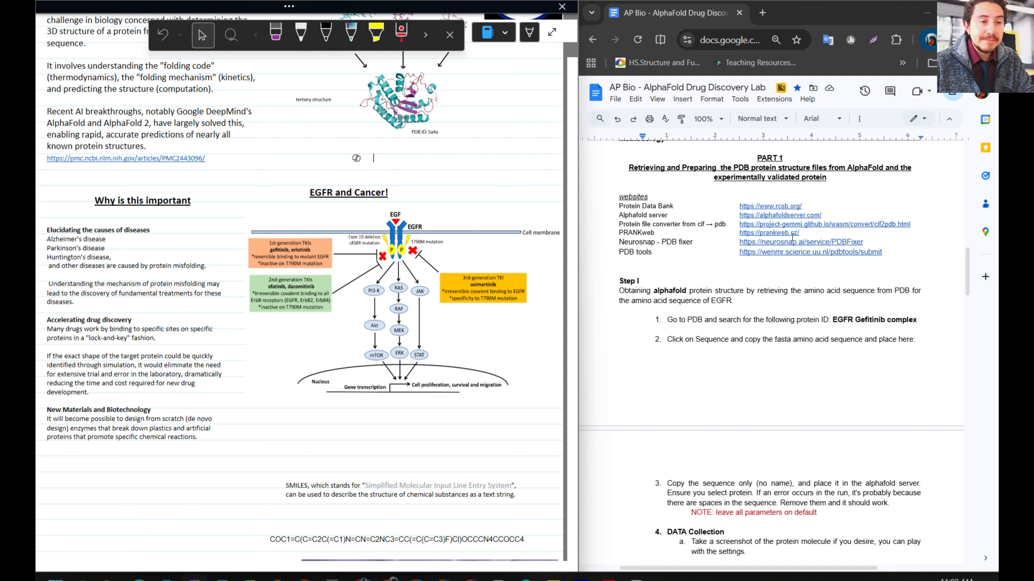
pyautogui.scroll(-3, 773, 272)
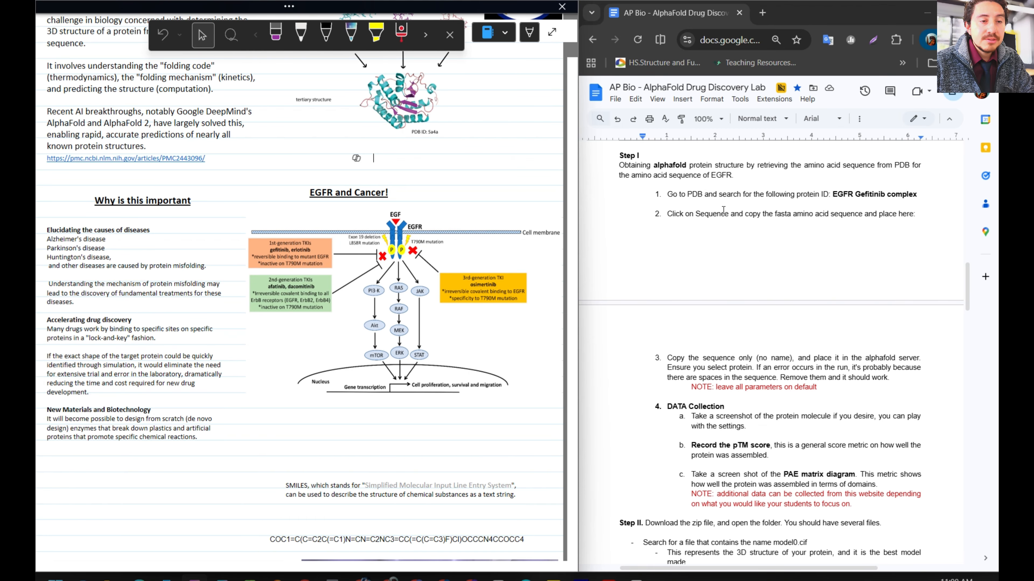
pyautogui.scroll(3, 723, 209)
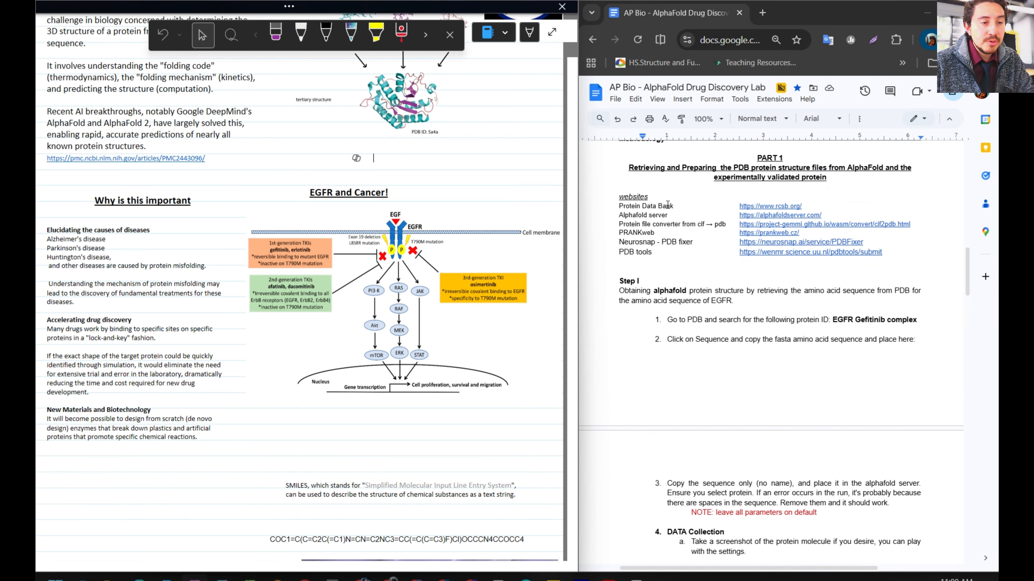
# Open the Protein Data Bank site from the lab's website list and place it in its own window beside the document
pyautogui.click(755, 208)
pyautogui.click(772, 227)
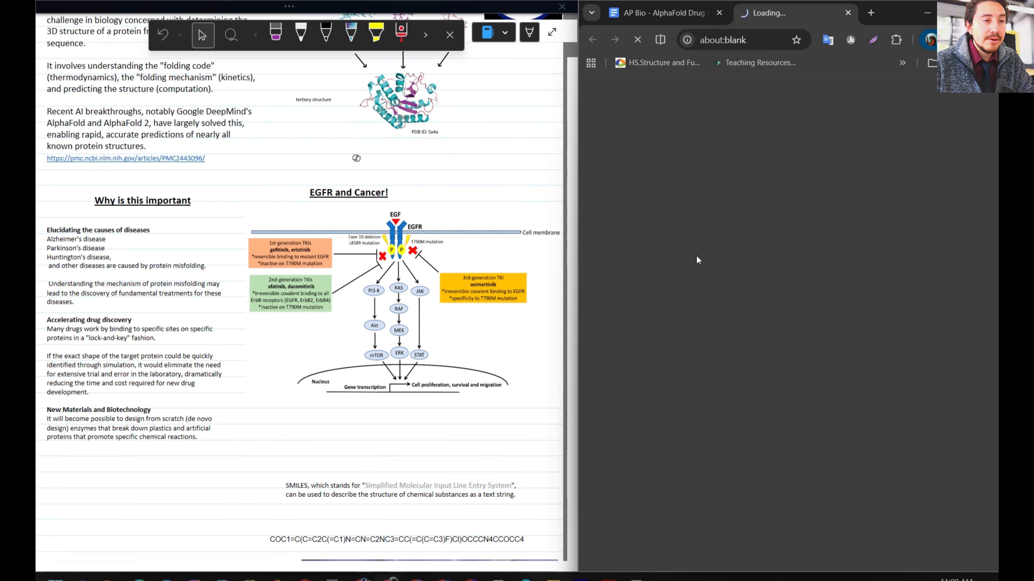
pyautogui.moveTo(796, 12); pyautogui.dragTo(93, 209)
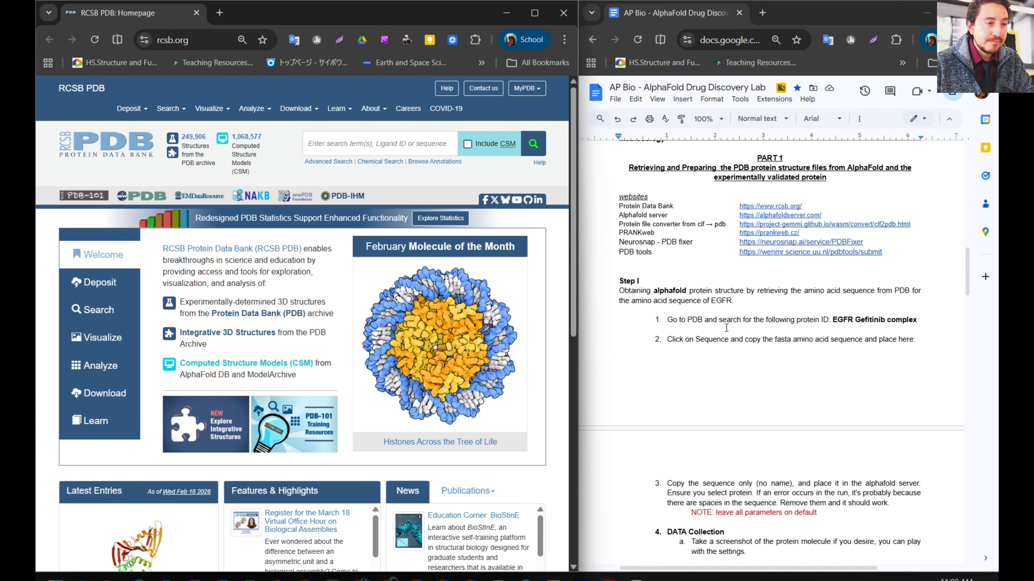
# Search the PDB for "EGFR Gefitinib complex" copied from Step I, choosing the suggested mutated EGFR kinase domain (G719S/T790M) structure with gefitinib
pyautogui.scroll(-2, 694, 306)
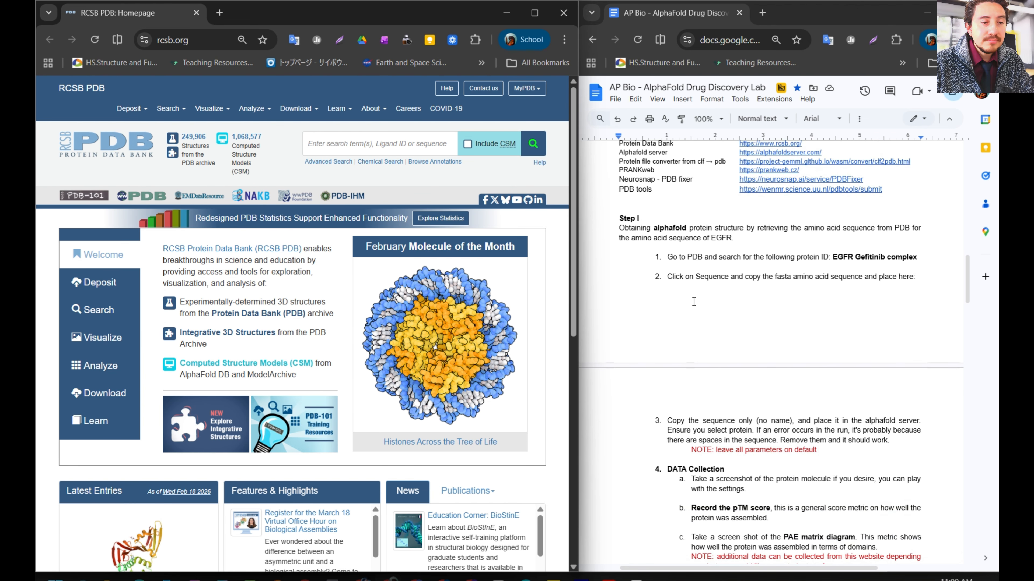
pyautogui.scroll(5, 700, 316)
pyautogui.scroll(-7, 708, 265)
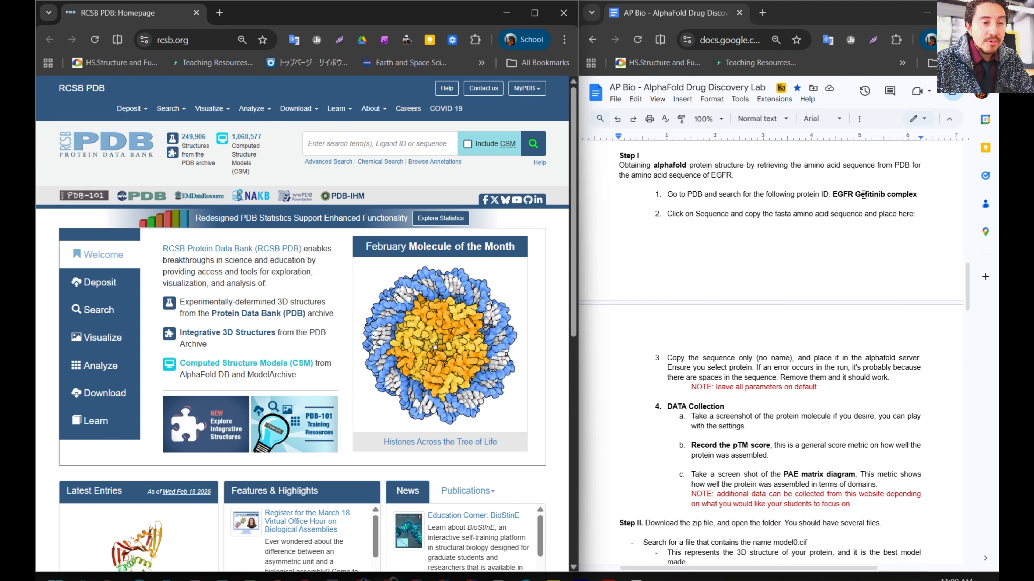
pyautogui.moveTo(833, 194); pyautogui.dragTo(918, 195)
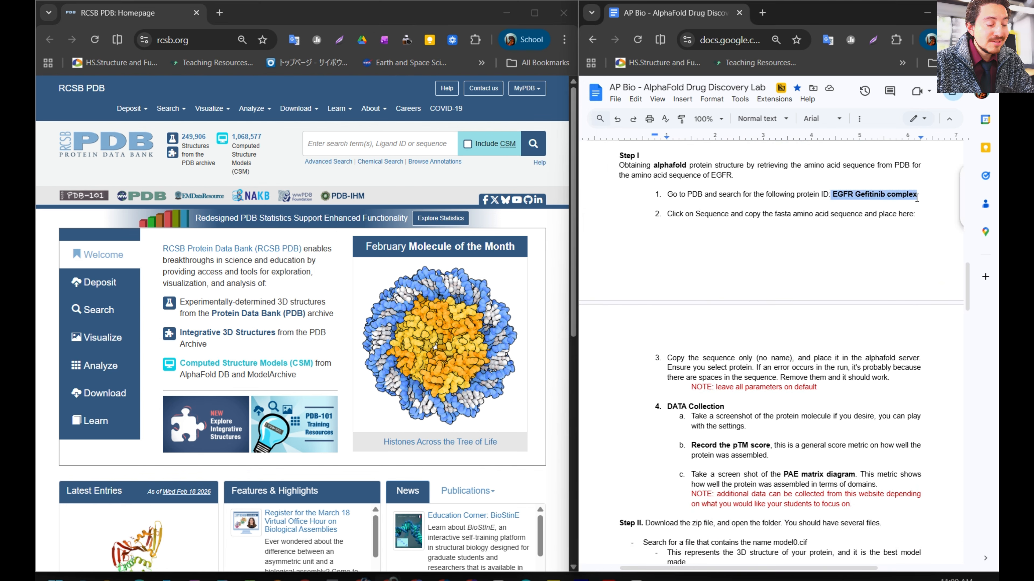
pyautogui.hotkey('ctrl', 'c')
pyautogui.click(343, 152)
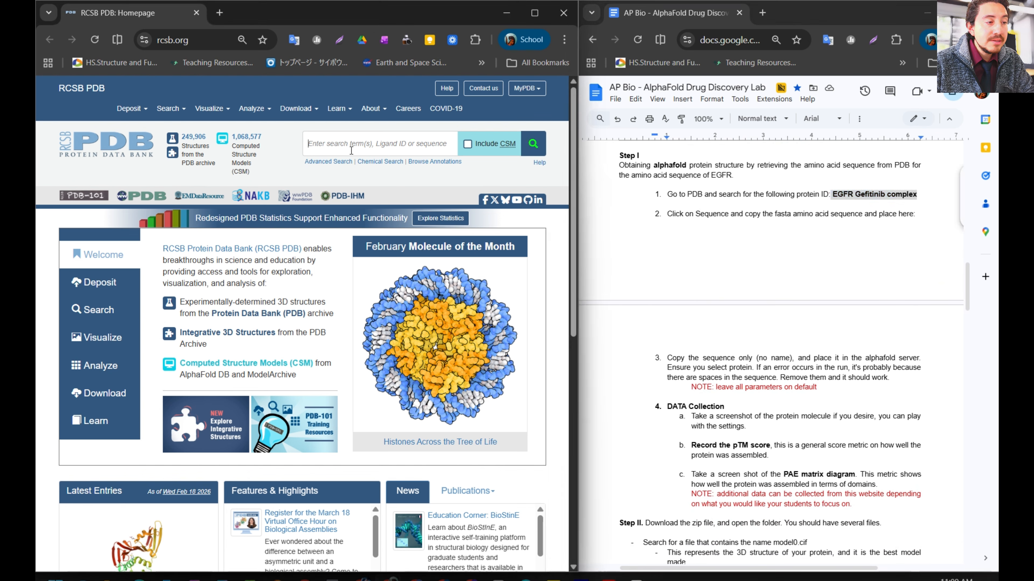
pyautogui.hotkey('ctrl', 'v')
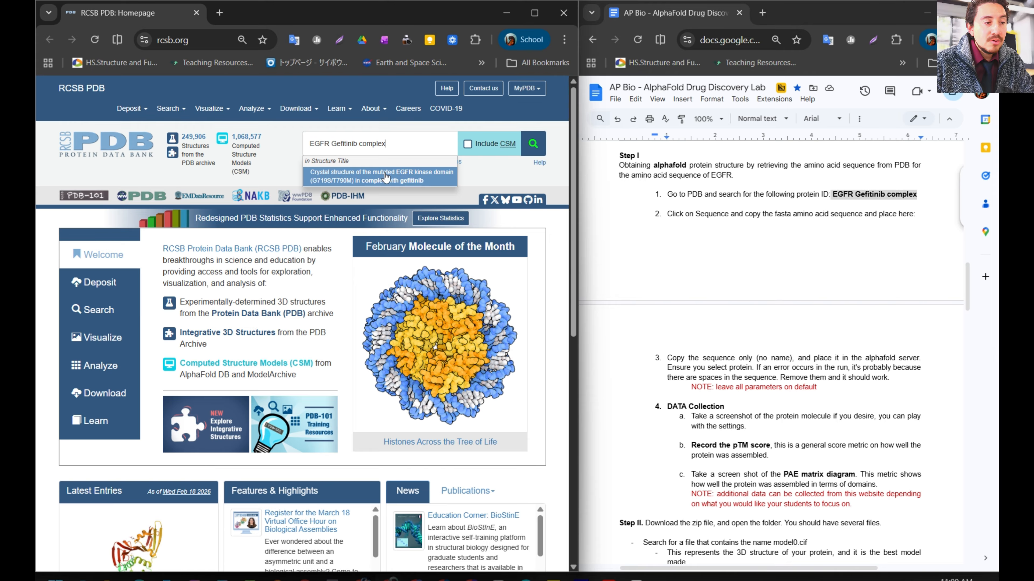
pyautogui.click(420, 179)
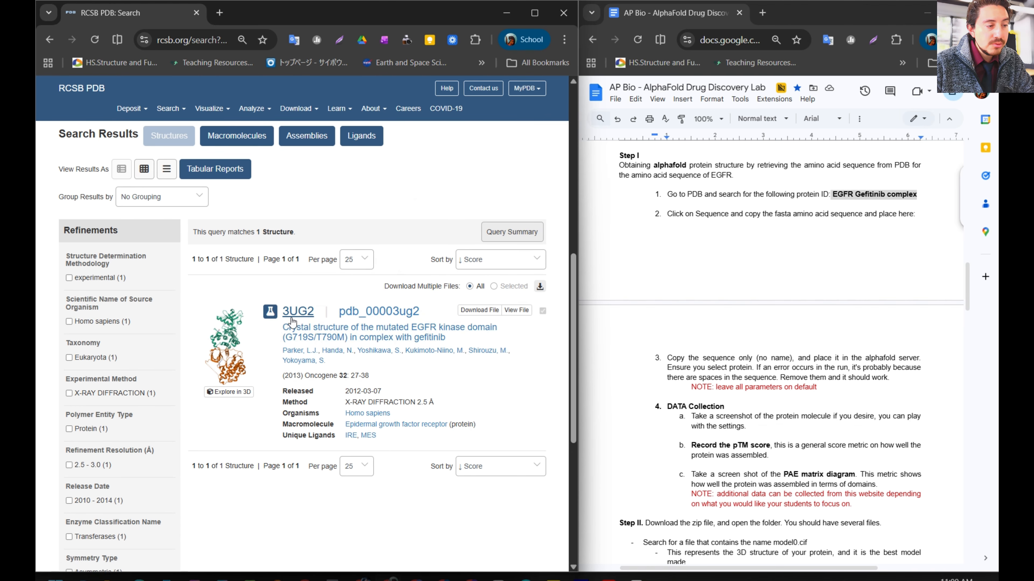
# Open the 3UG2 structure entry and display its FASTA sequence
pyautogui.click(337, 342)
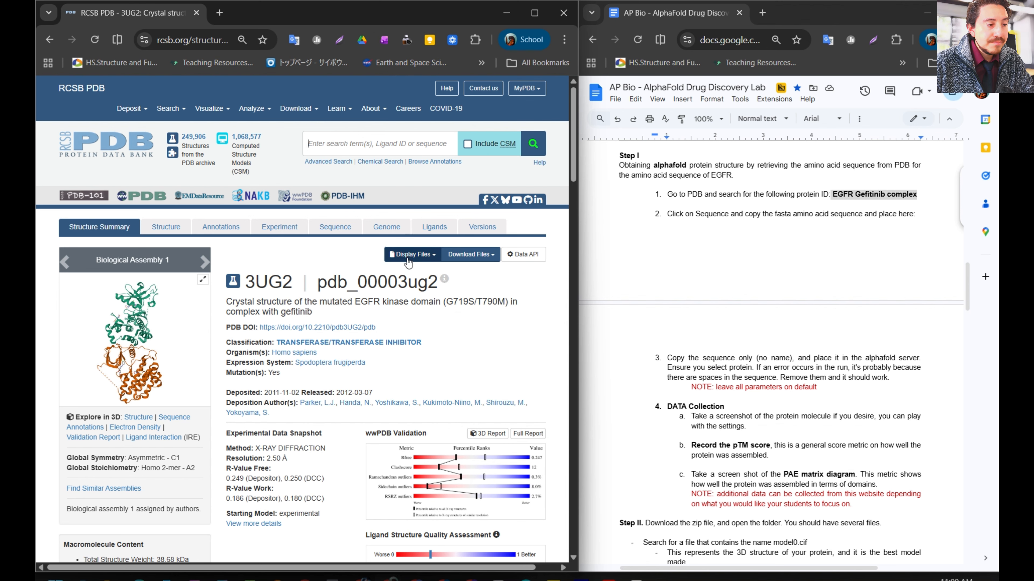
pyautogui.click(415, 255)
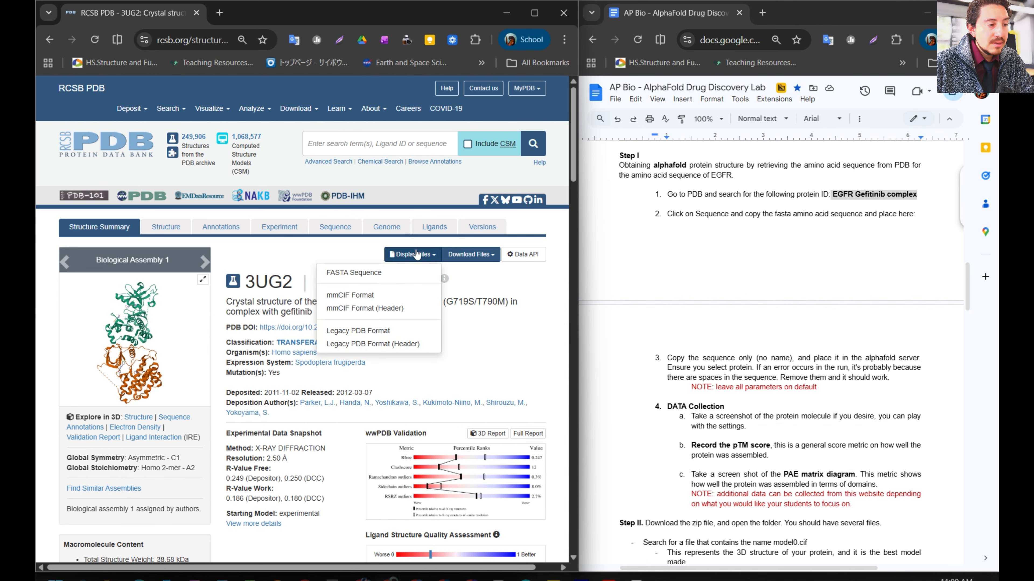
pyautogui.click(349, 273)
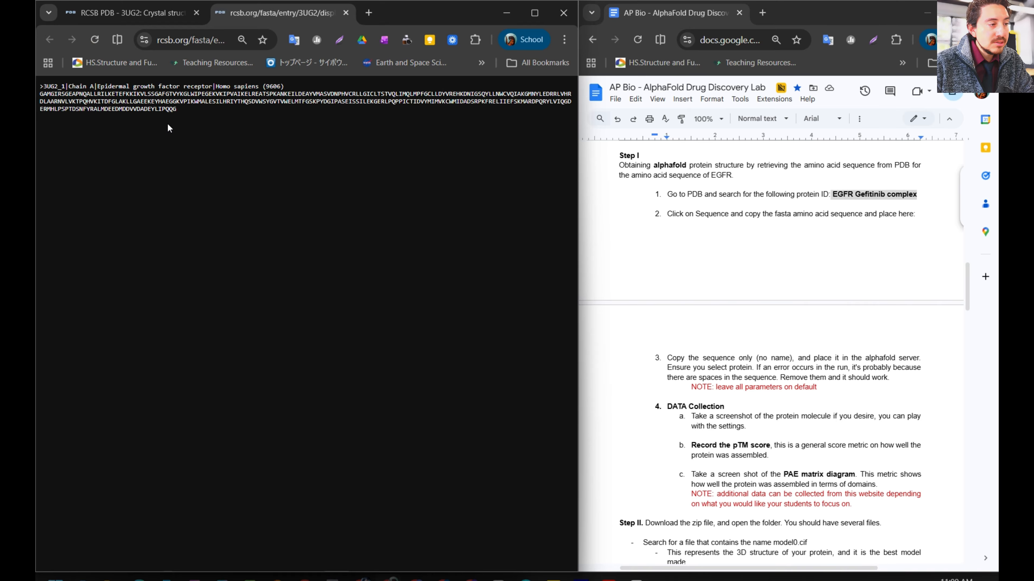
# Copy the full 3UG2 FASTA text, header included, and paste it below item 2 of Step I in the lab document
pyautogui.moveTo(180, 108); pyautogui.dragTo(41, 87)
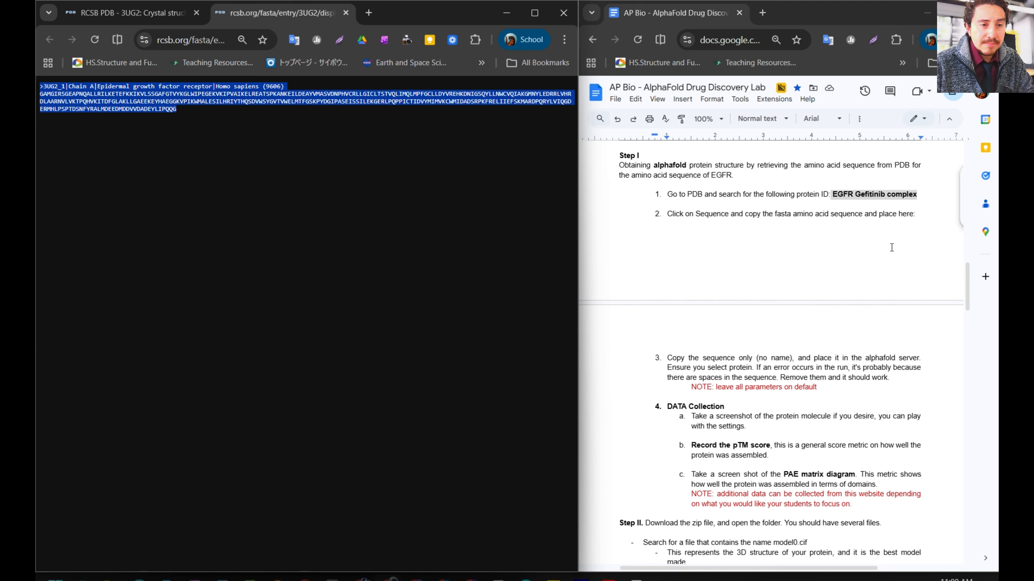
pyautogui.click(916, 214)
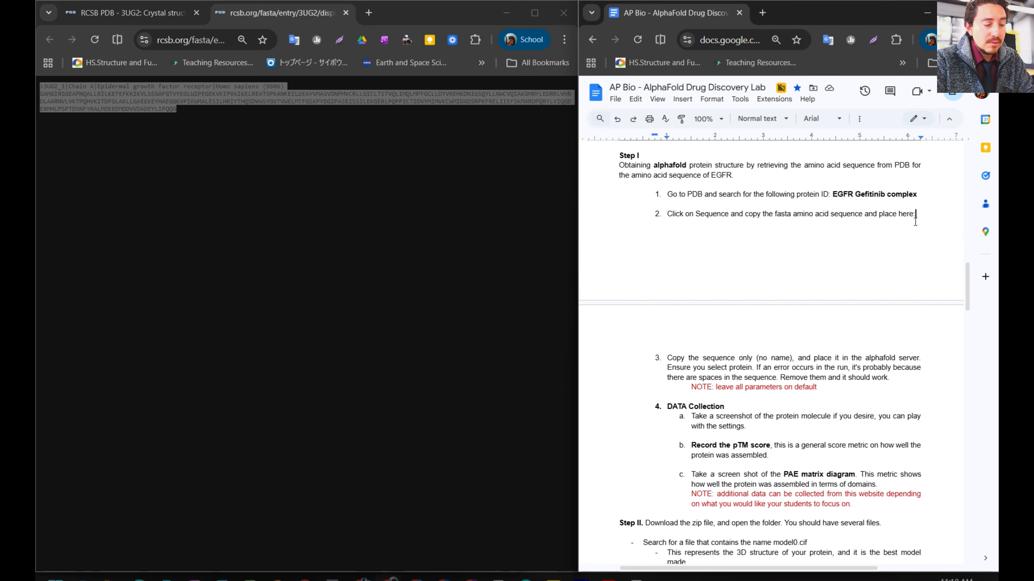
pyautogui.press('Return')
pyautogui.press('Return')
pyautogui.press('Return')
pyautogui.press('Return')
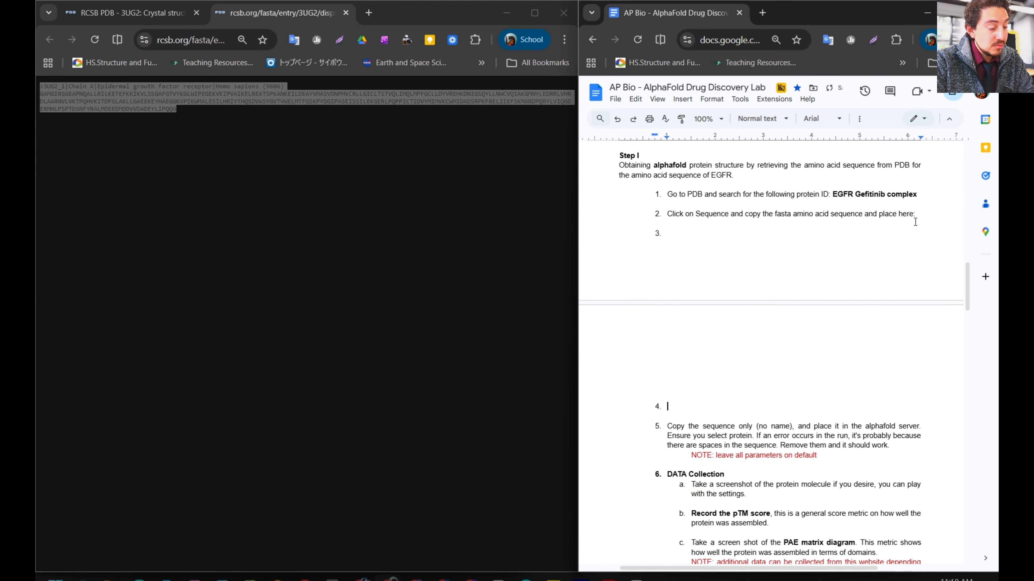
pyautogui.press('BackSpace')
pyautogui.press('BackSpace')
pyautogui.press('BackSpace')
pyautogui.hotkey('ctrl', 'v')
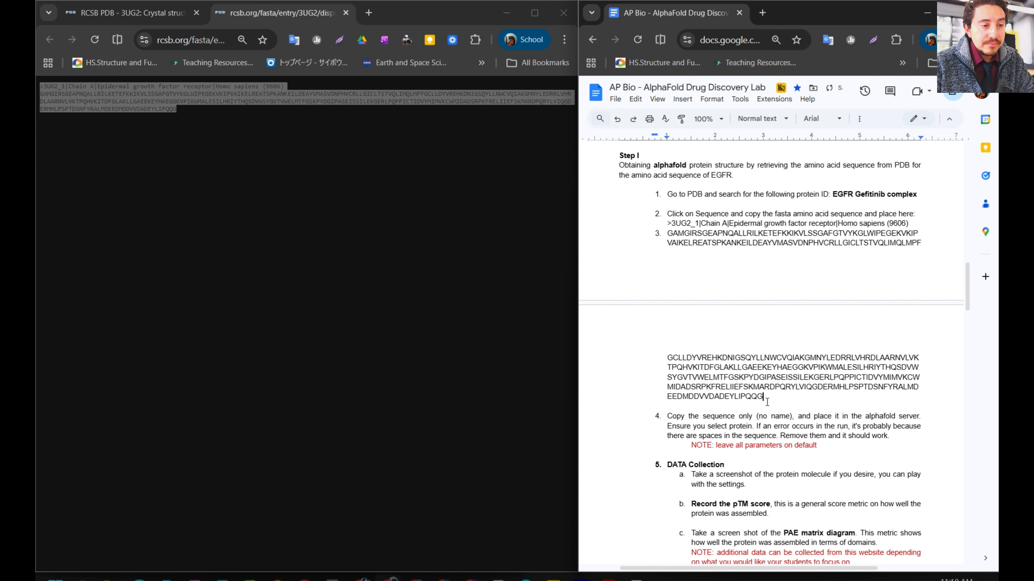
# Reduce the font size of the pasted FASTA header and sequence to 9
pyautogui.moveTo(767, 402); pyautogui.dragTo(666, 228)
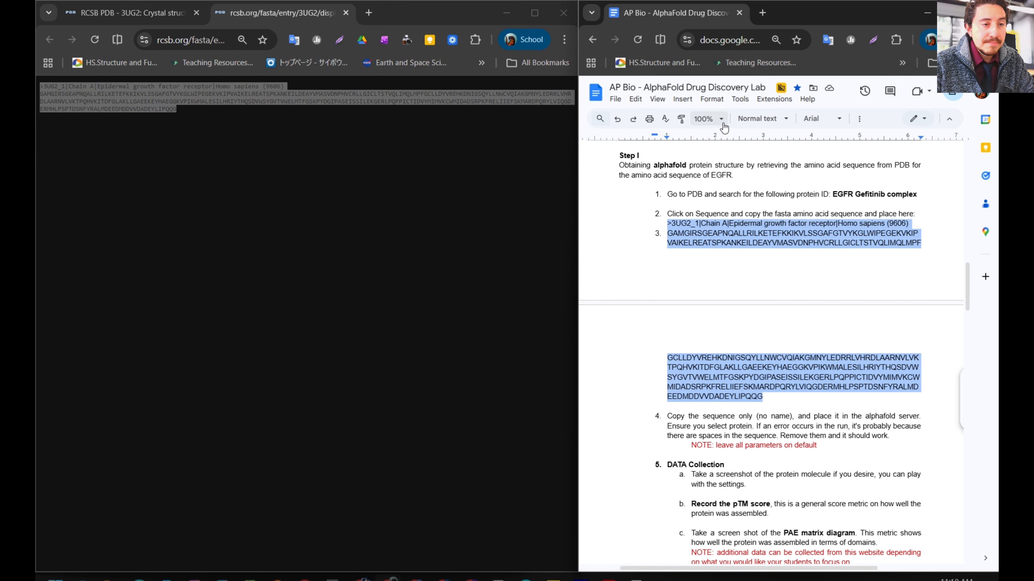
pyautogui.click(859, 119)
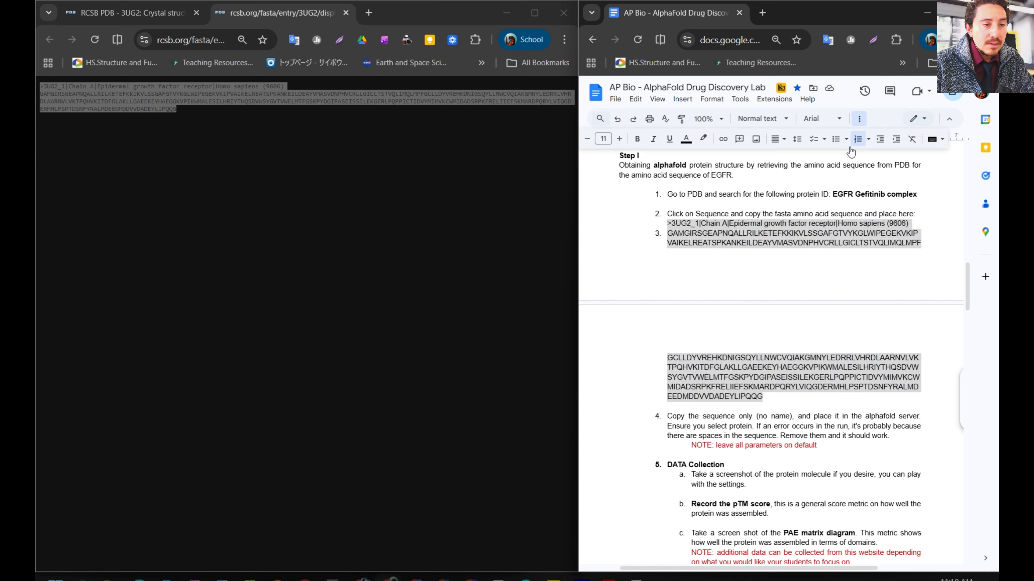
pyautogui.click(587, 139)
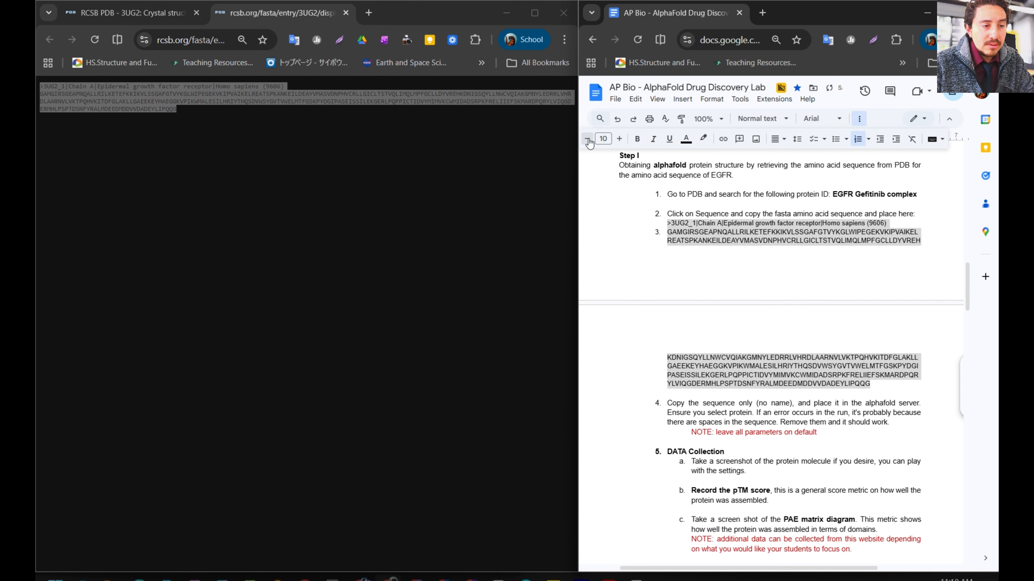
pyautogui.click(588, 141)
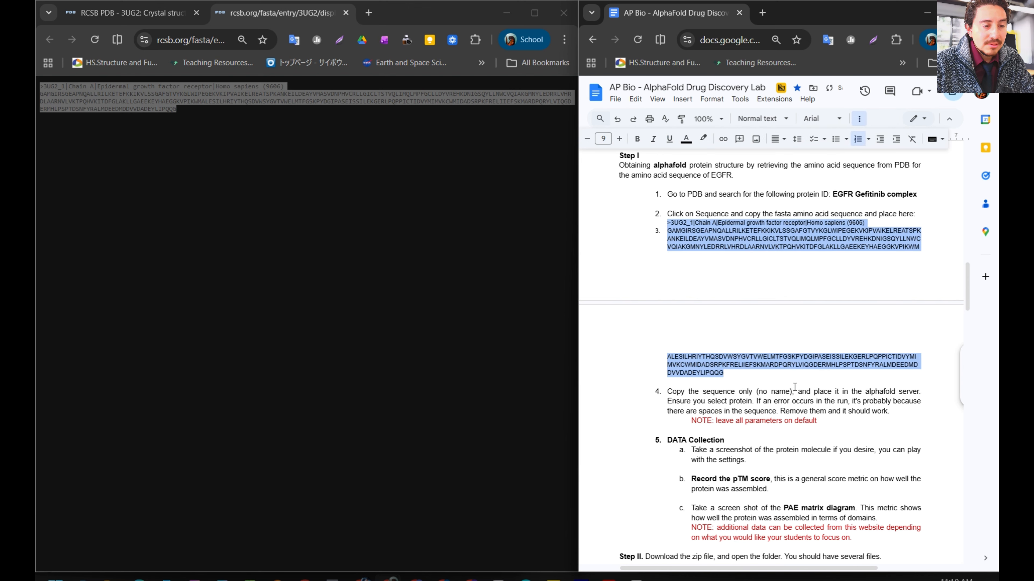
# Remove the list number in front of the pasted amino acid sequence so it belongs to item 2
pyautogui.click(776, 425)
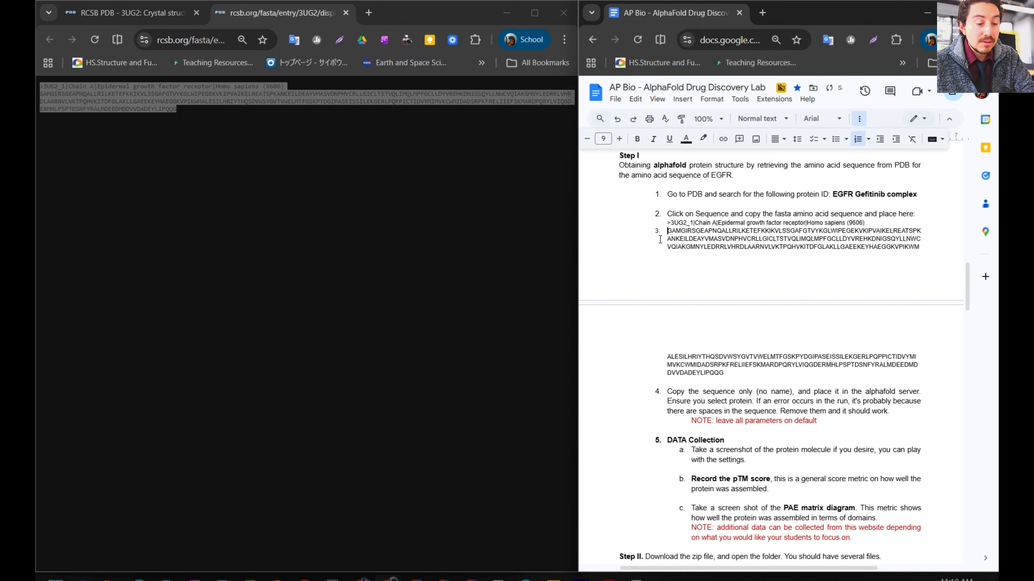
pyautogui.press('BackSpace')
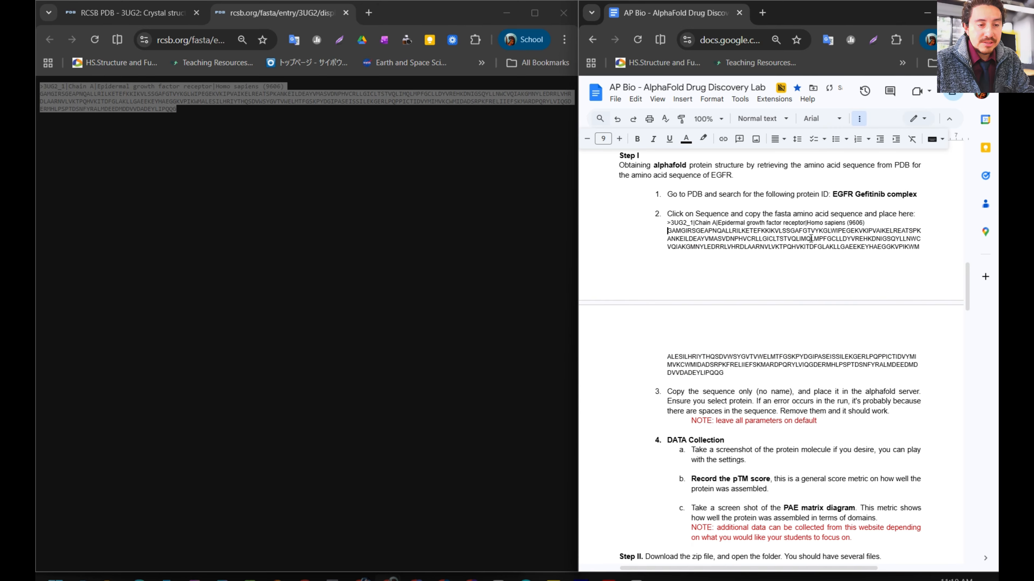
pyautogui.click(725, 379)
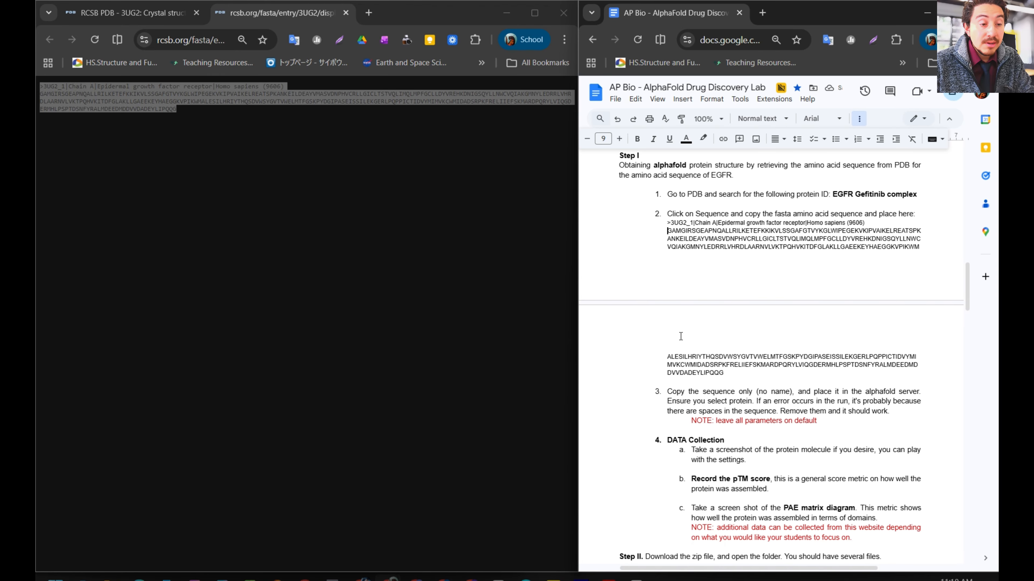
# Examine the pasted FASTA text, distinguishing the header line from the amino acid sequence that item 3 asks for
pyautogui.scroll(-2, 731, 317)
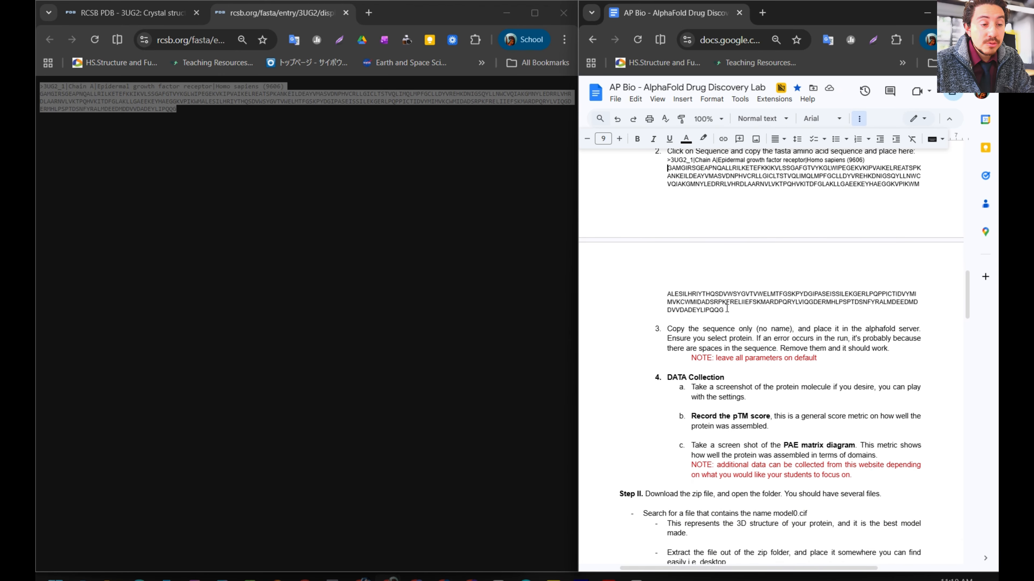
pyautogui.moveTo(727, 310); pyautogui.dragTo(670, 299)
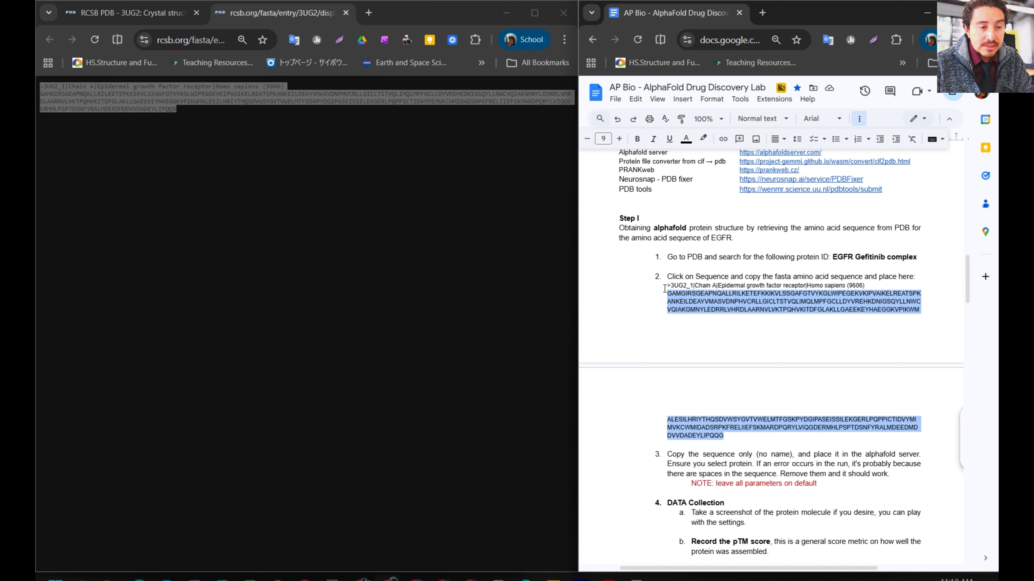
pyautogui.moveTo(666, 287); pyautogui.dragTo(859, 286)
pyautogui.click(862, 291)
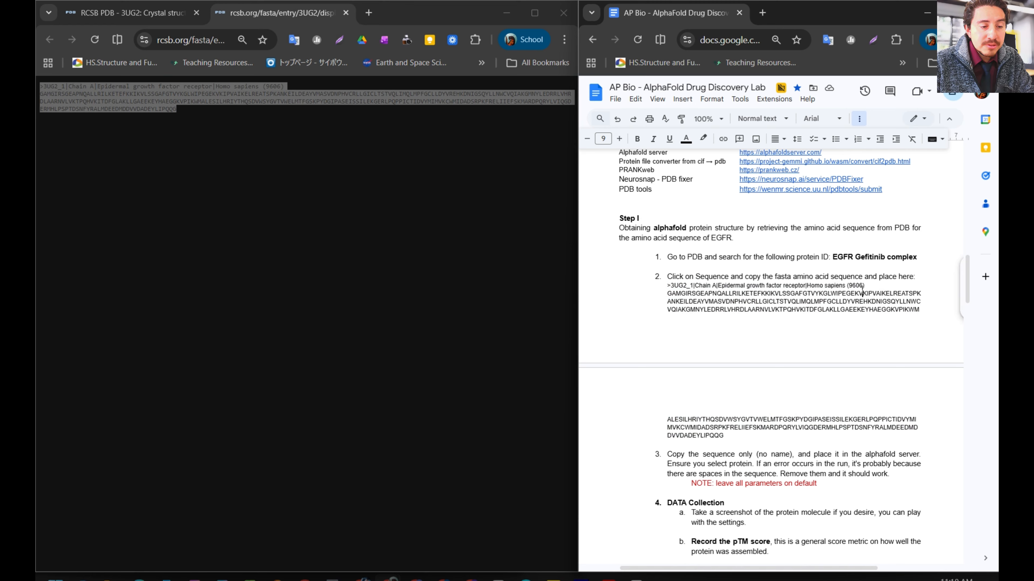
pyautogui.moveTo(745, 437); pyautogui.dragTo(661, 287)
pyautogui.hotkey('ctrl', 'c')
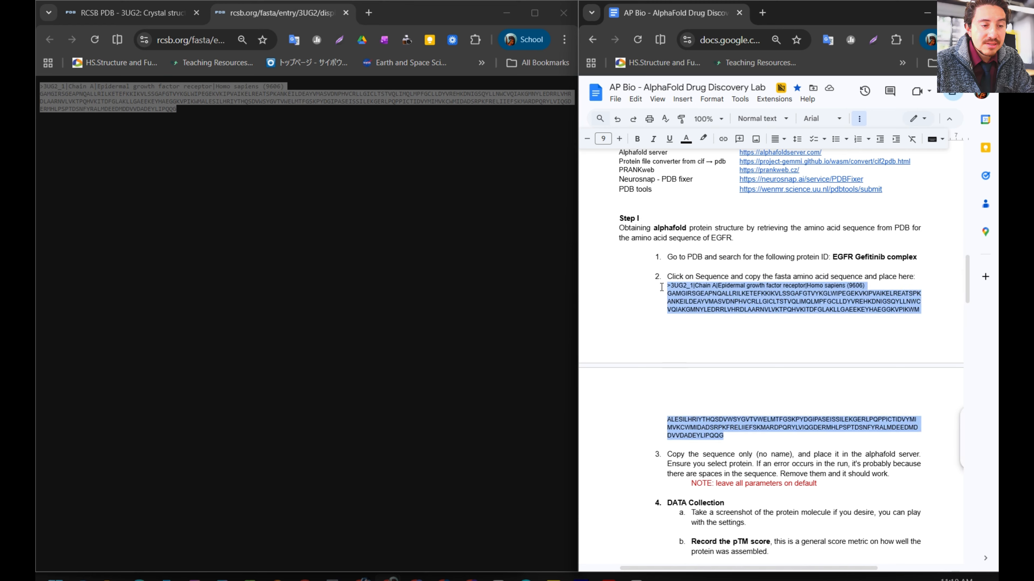
pyautogui.click(723, 445)
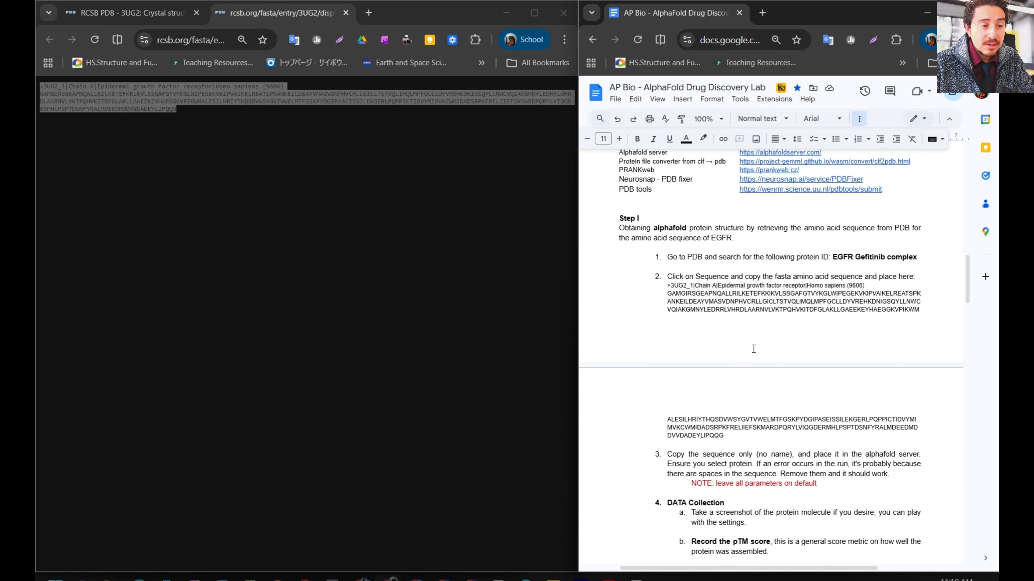
pyautogui.moveTo(669, 282); pyautogui.dragTo(866, 285)
pyautogui.click(762, 304)
pyautogui.scroll(-3, 751, 346)
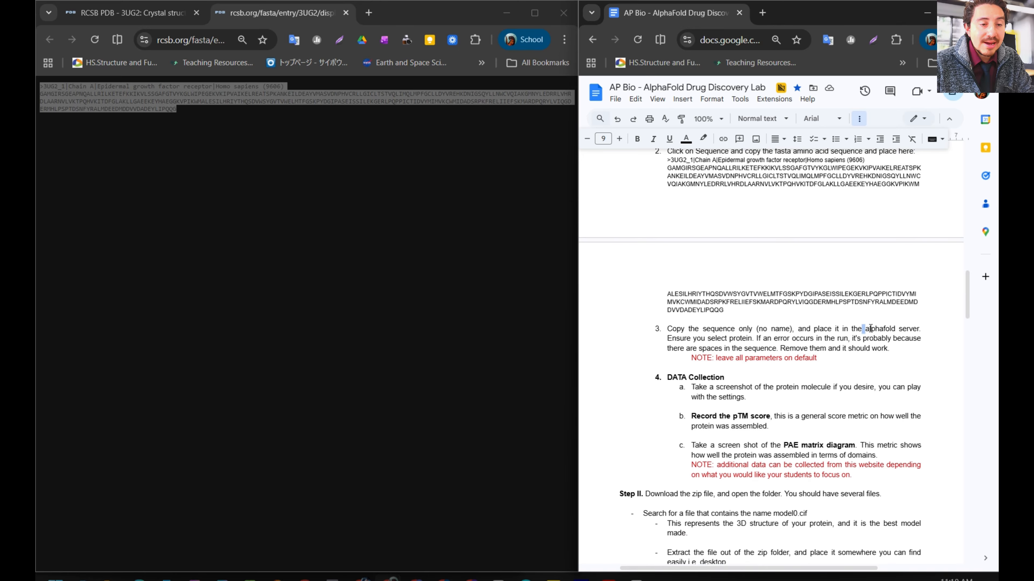
# Make the words "alphafold server." bold in item 3 of Step I
pyautogui.moveTo(871, 329); pyautogui.dragTo(920, 329)
pyautogui.hotkey('ctrl', 'b')
pyautogui.moveTo(826, 349); pyautogui.dragTo(832, 347)
pyautogui.scroll(1, 831, 341)
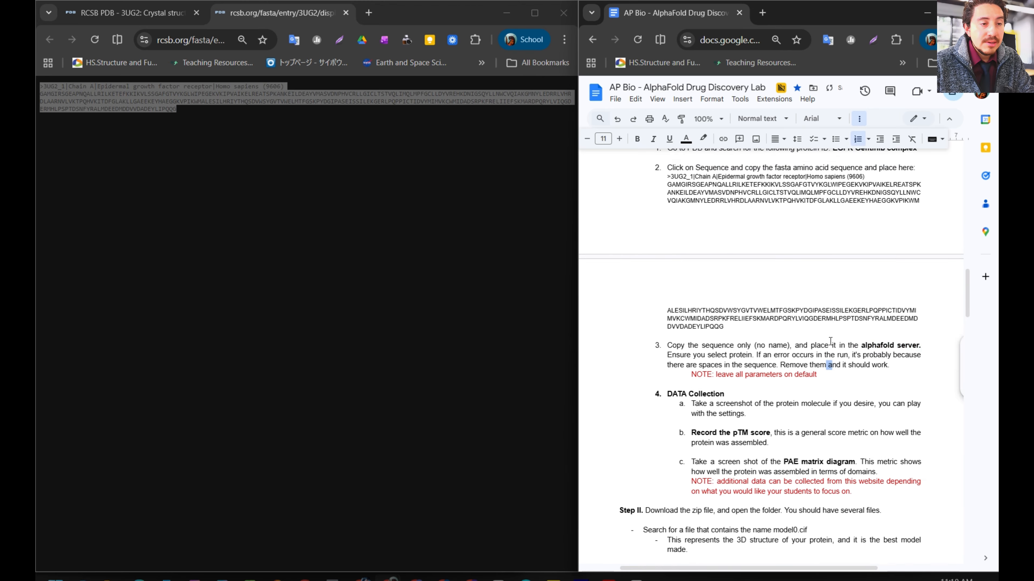
# Open AlphaFold Server from the lab's website list, place it in the browser window beside the lab document, and sign in with Google
pyautogui.scroll(4, 831, 341)
pyautogui.click(779, 215)
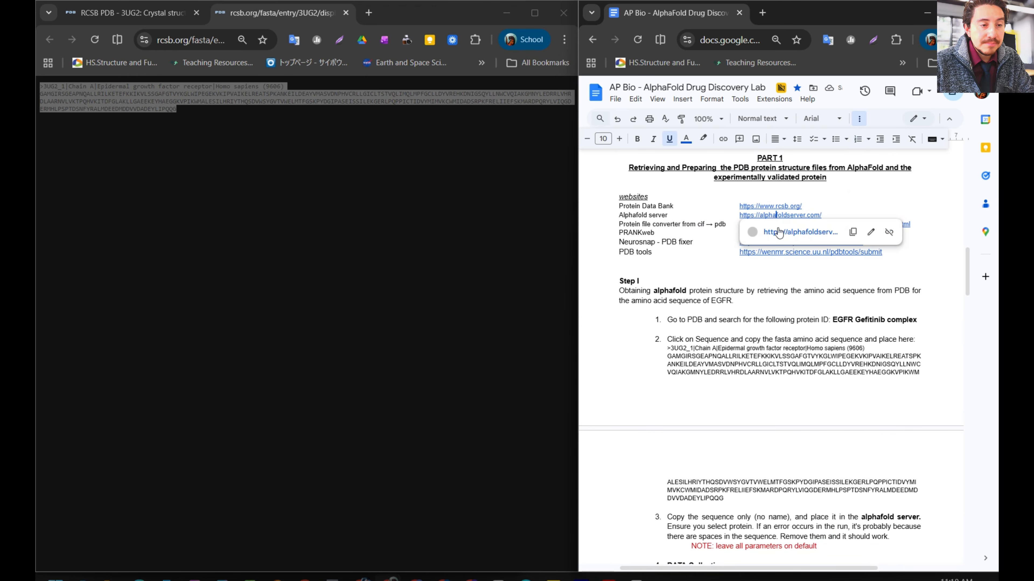
pyautogui.click(779, 231)
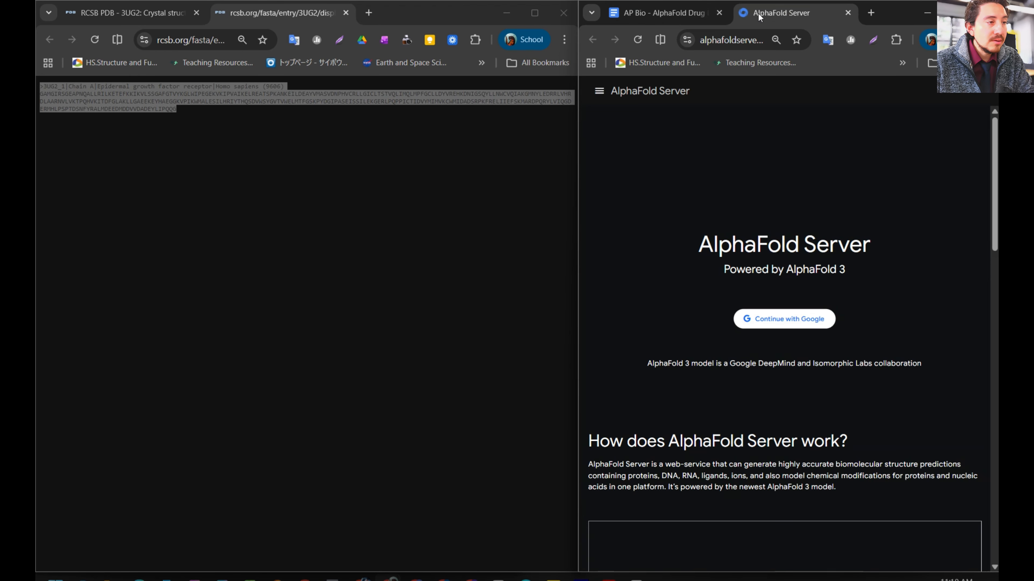
pyautogui.moveTo(756, 14); pyautogui.dragTo(370, 14)
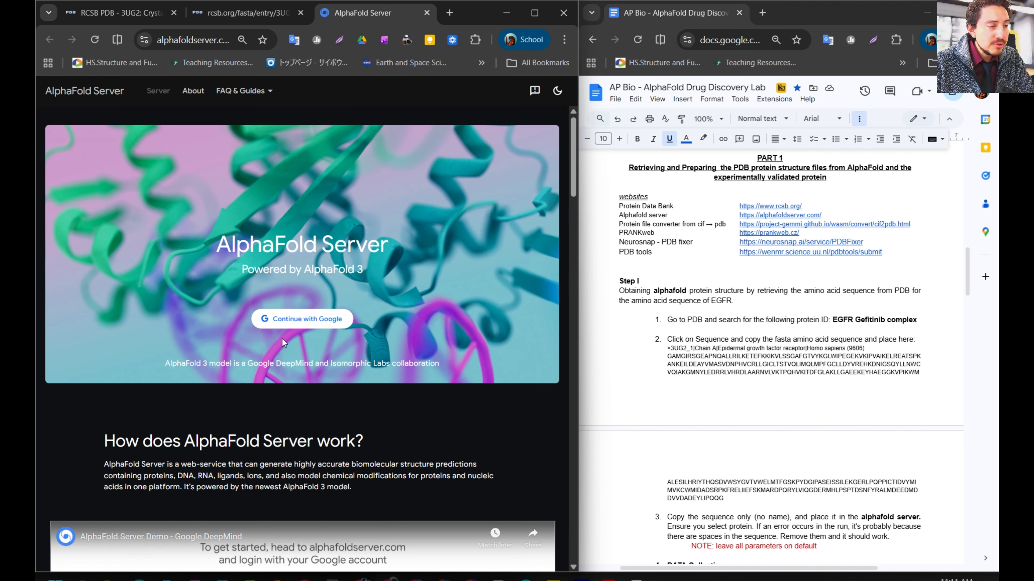
pyautogui.click(294, 321)
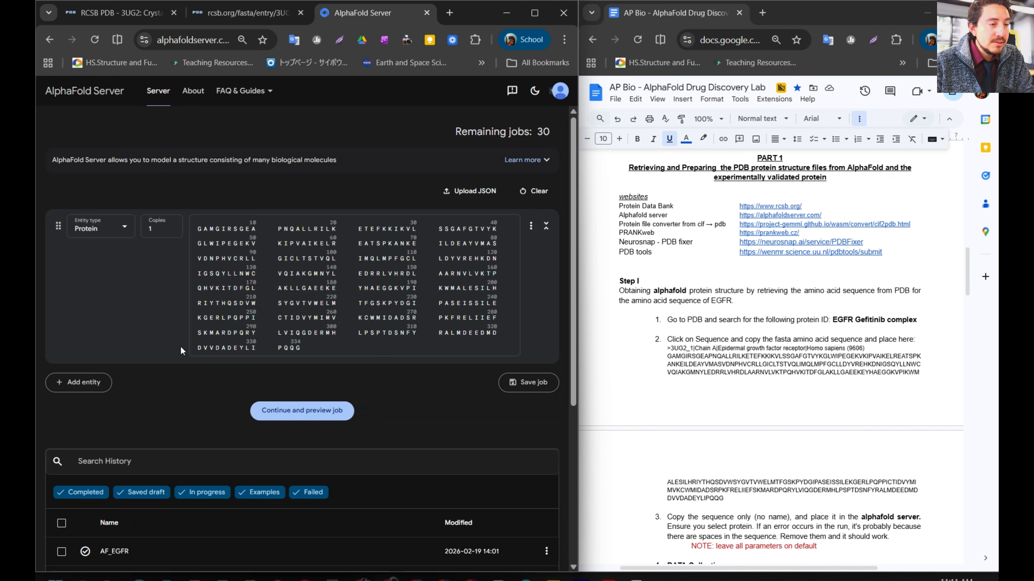
# Delete the existing protein entity from the AlphaFold job and look over the job history
pyautogui.click(531, 226)
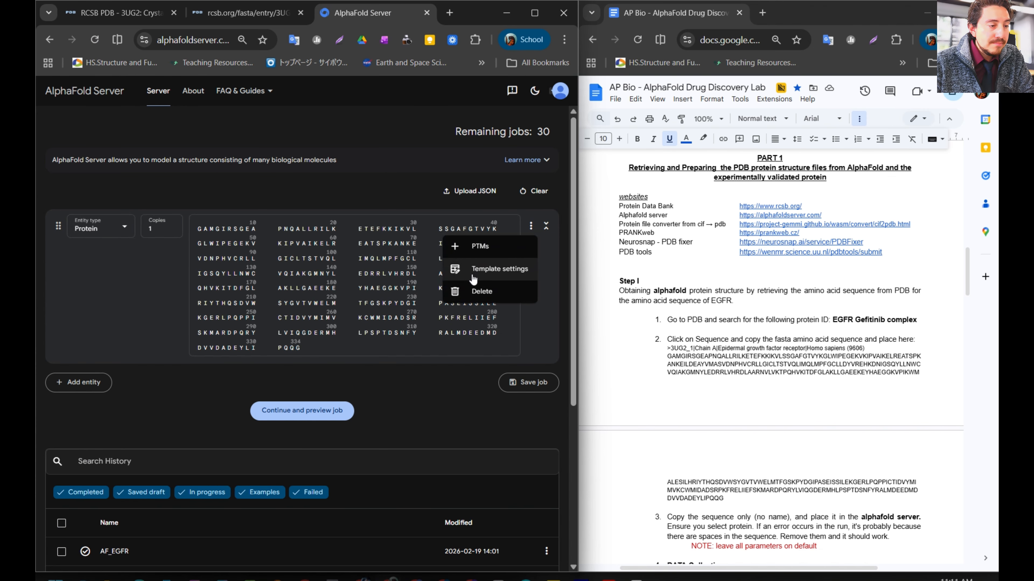
pyautogui.click(475, 291)
pyautogui.scroll(-3, 127, 422)
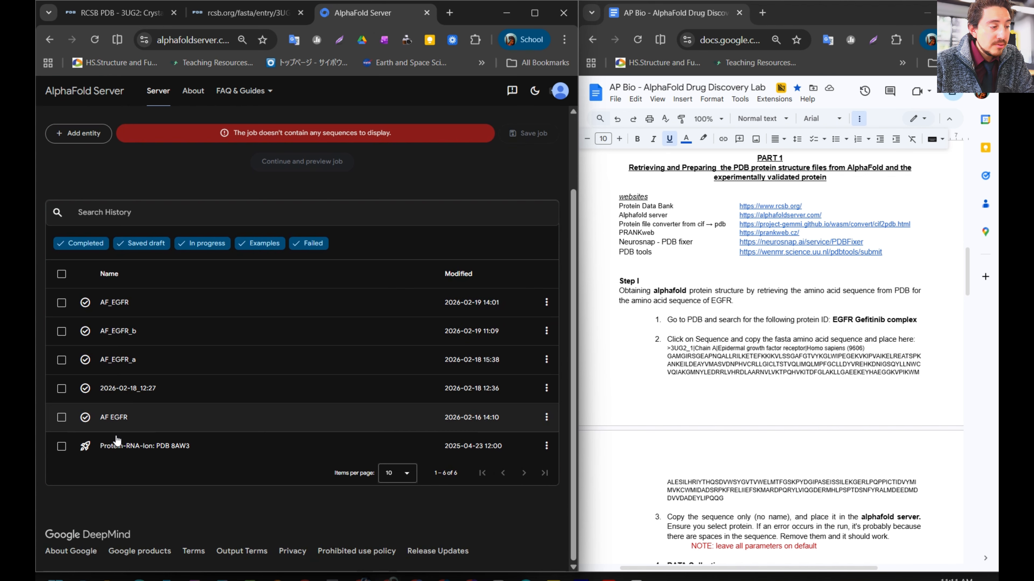
pyautogui.scroll(3, 120, 484)
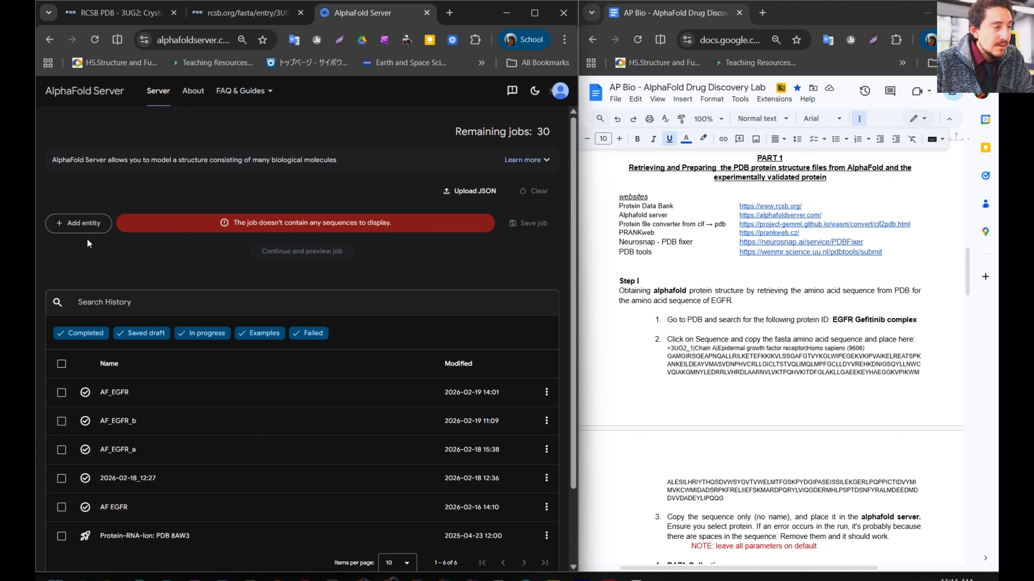
# Add a Protein entity to the job and paste the copied EGFR amino acid sequence into it
pyautogui.click(70, 227)
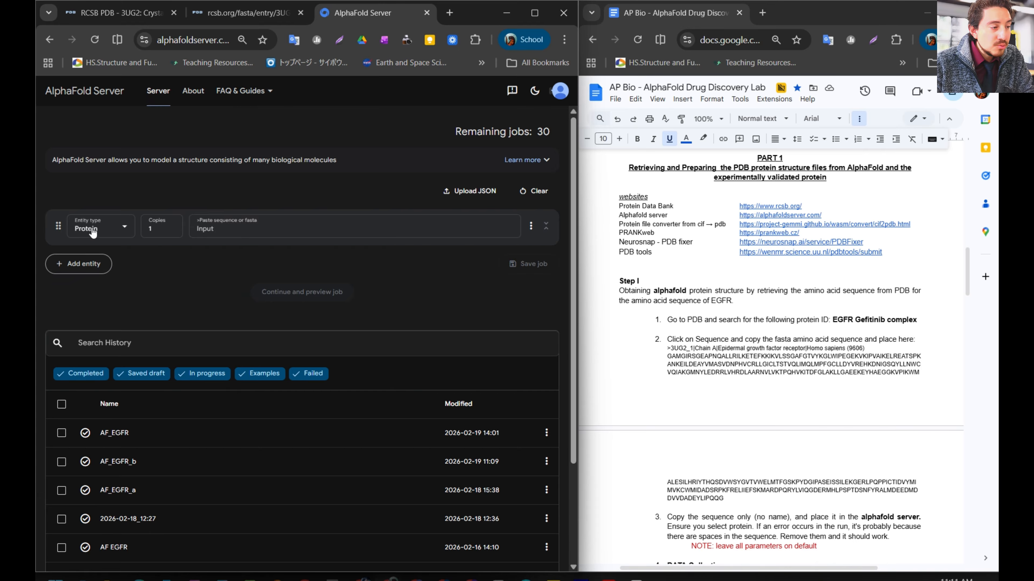
pyautogui.click(124, 228)
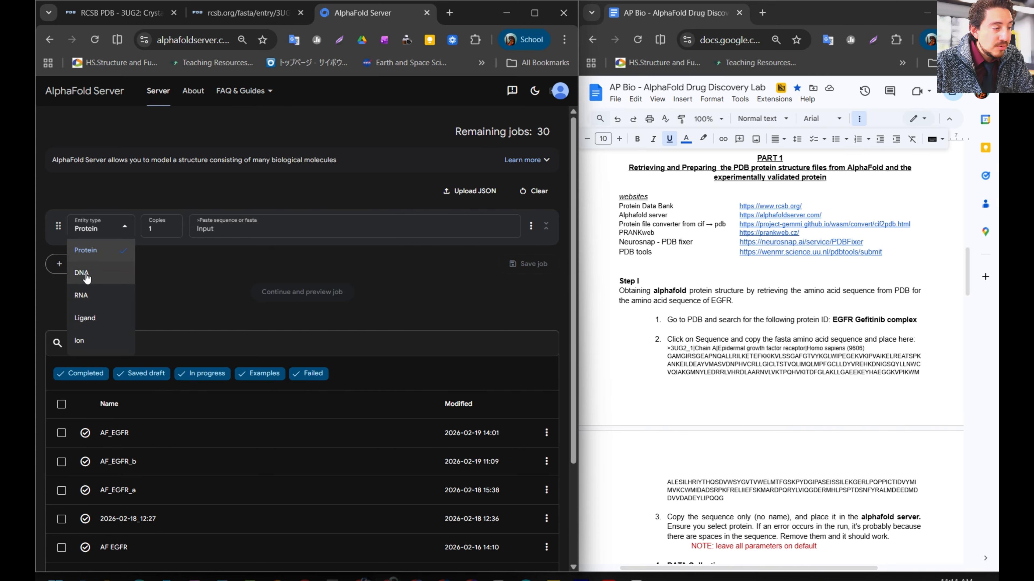
pyautogui.click(85, 250)
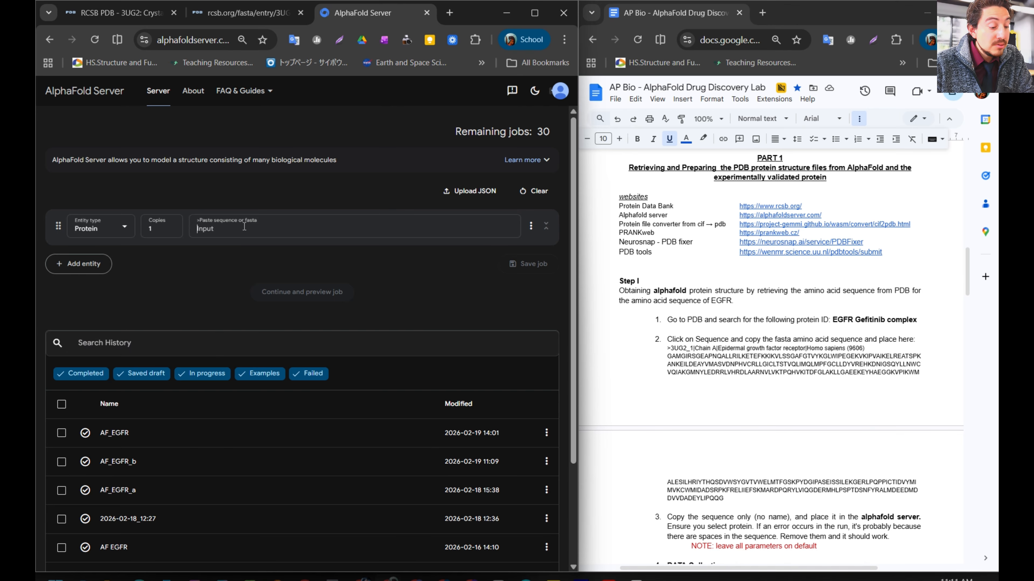
pyautogui.hotkey('ctrl', 'v')
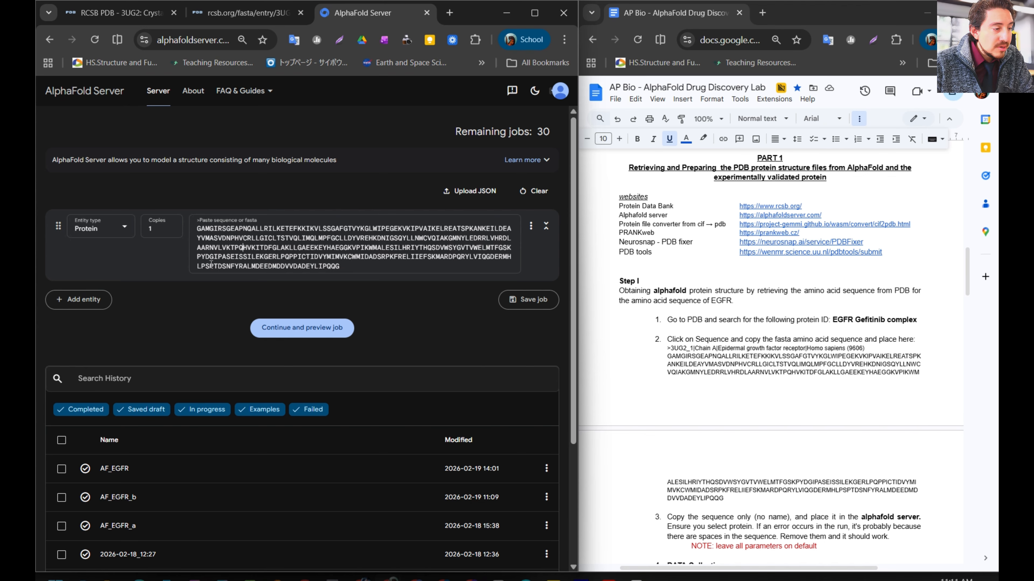
# Test how a space between LPS and PTDSNF in the pasted sequence is handled, and remove that space again
pyautogui.click(206, 311)
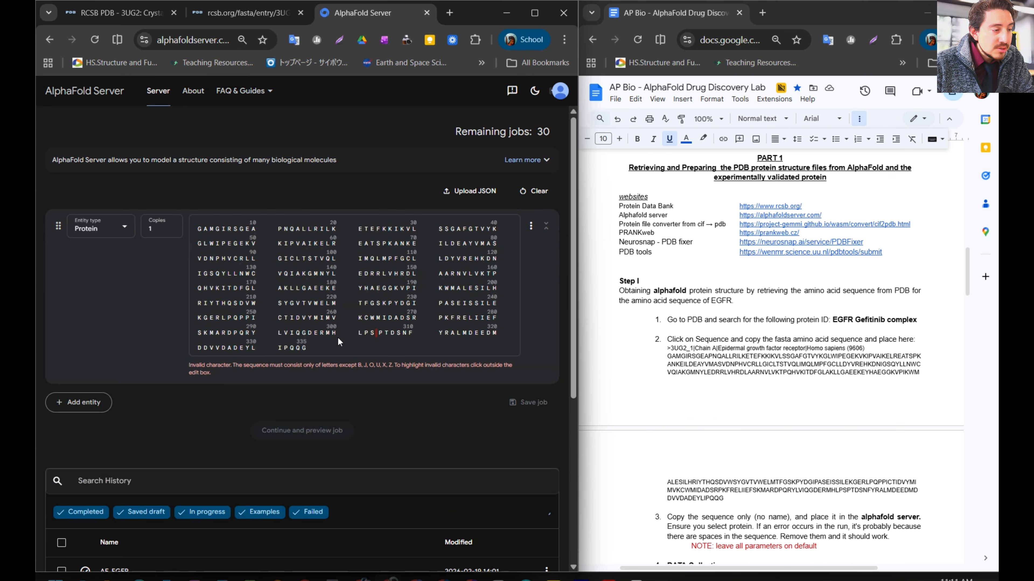
pyautogui.click(269, 332)
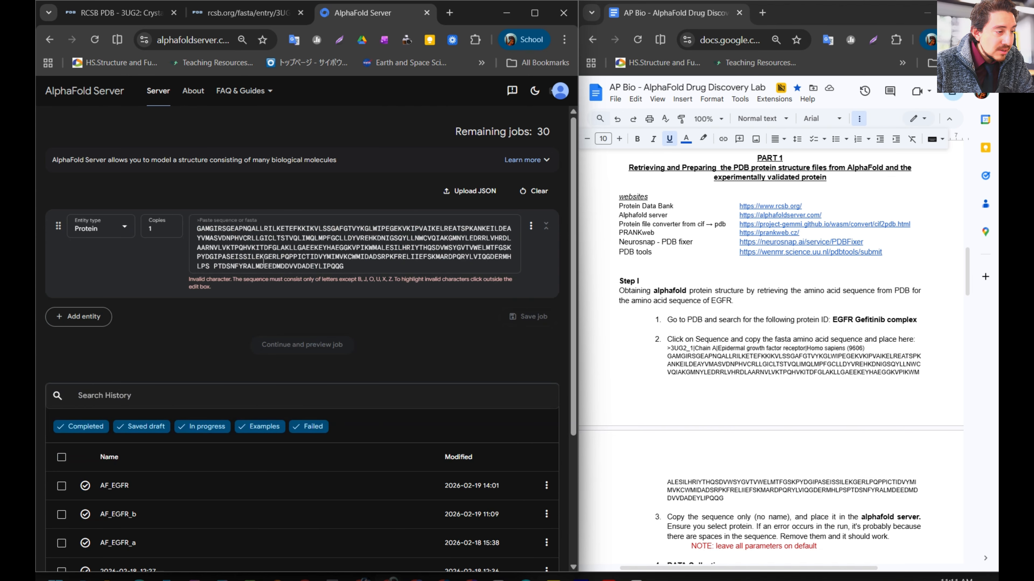
pyautogui.press('BackSpace')
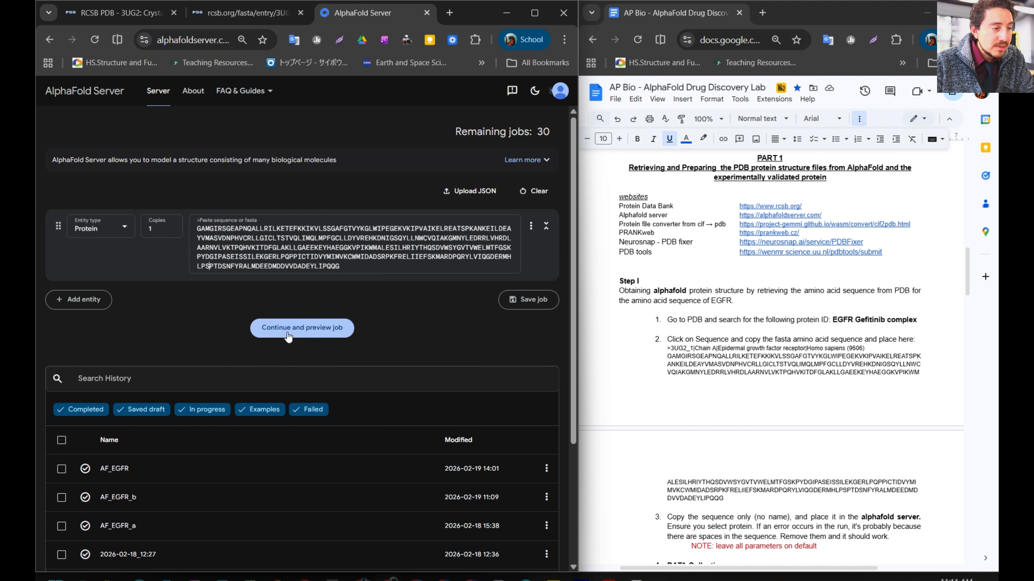
# Preview the protein job, name it AF_EGFR_c, and submit it
pyautogui.click(302, 335)
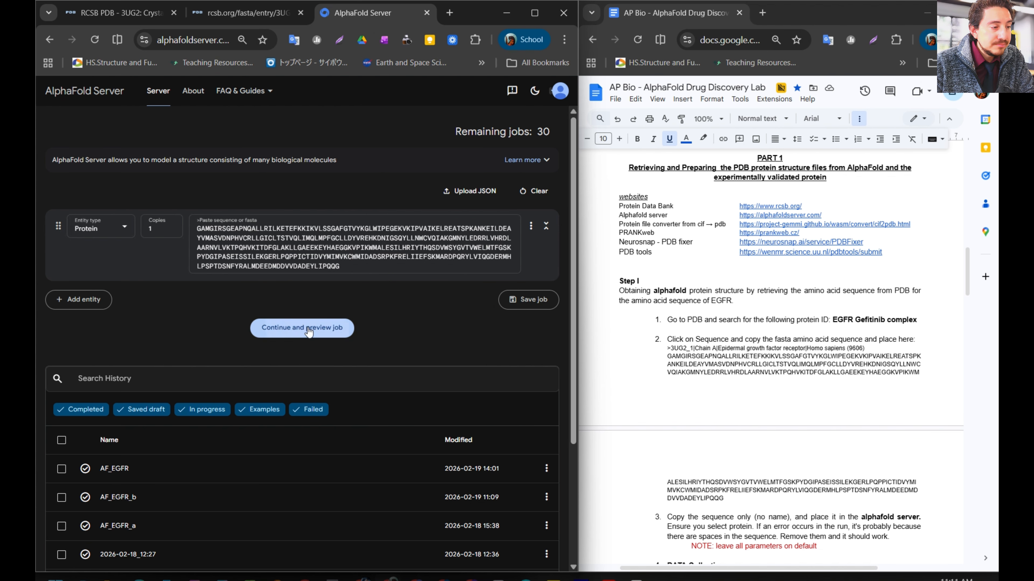
pyautogui.moveTo(250, 242); pyautogui.dragTo(145, 240)
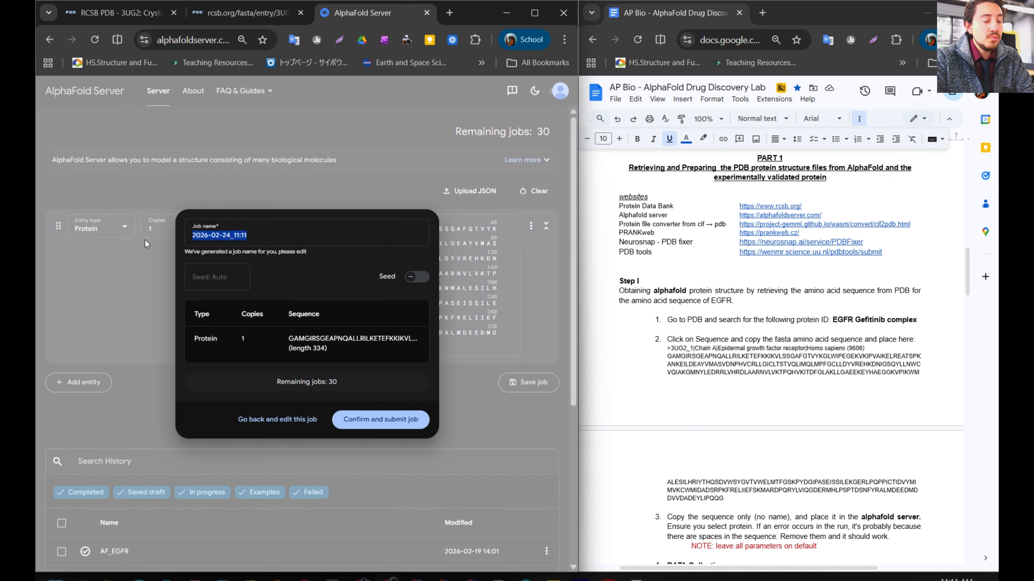
pyautogui.write('AF')
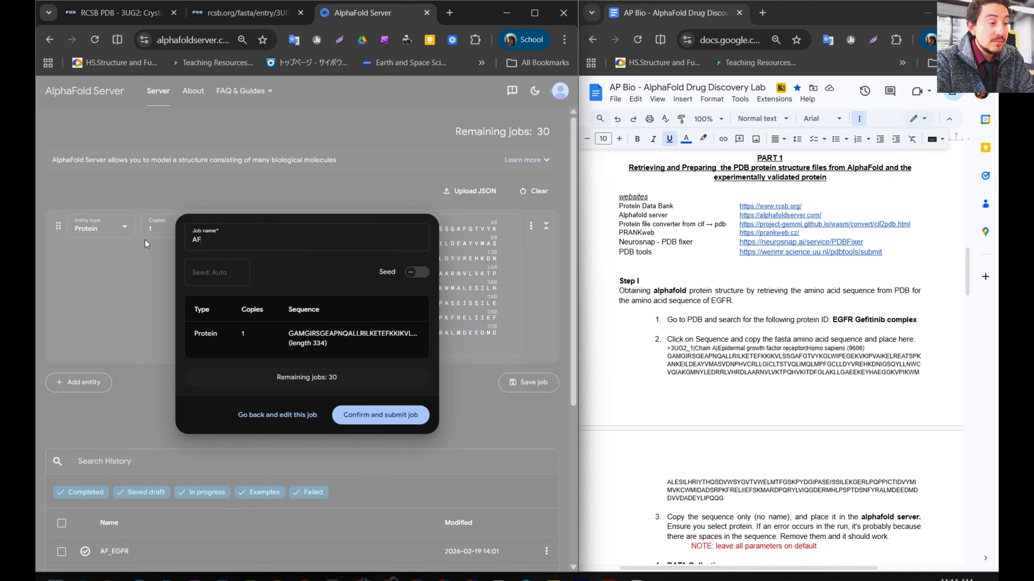
pyautogui.write('_')
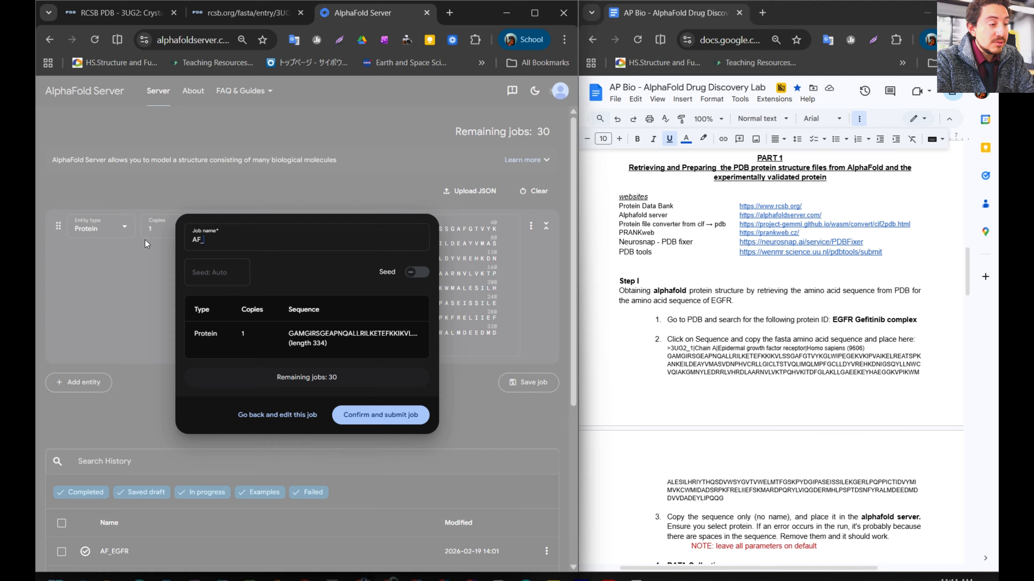
pyautogui.write('EG')
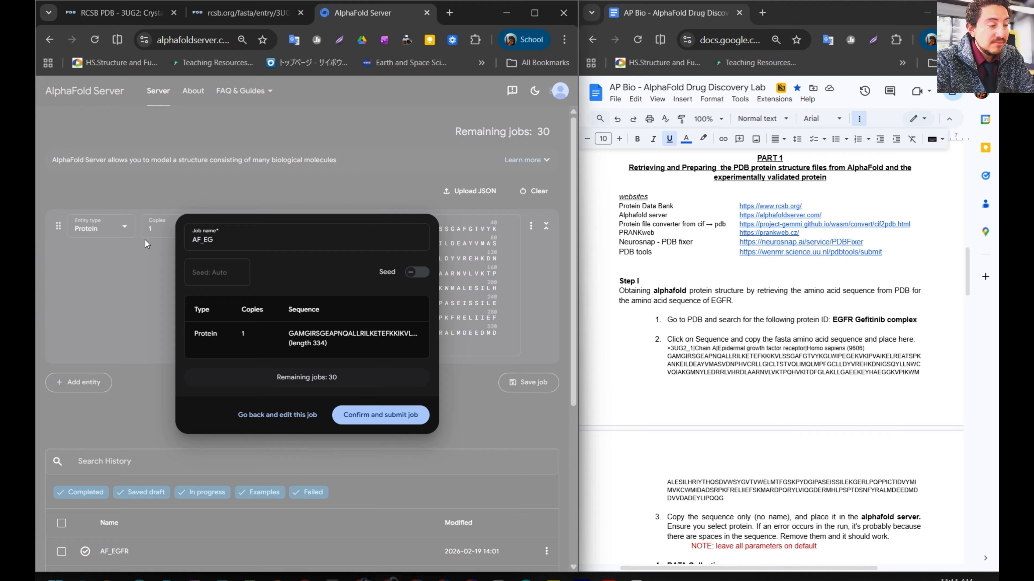
pyautogui.write('FR')
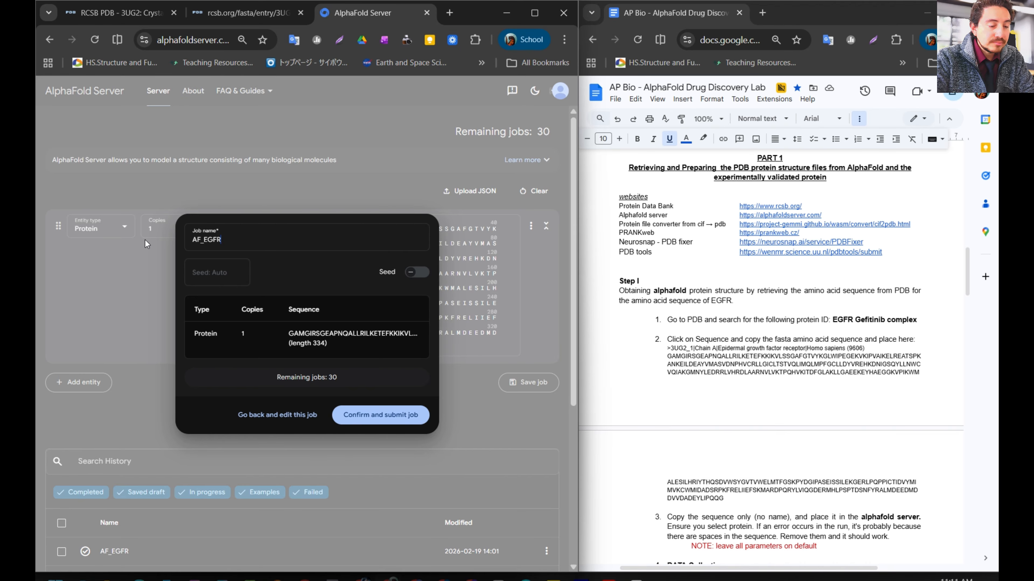
pyautogui.write('_')
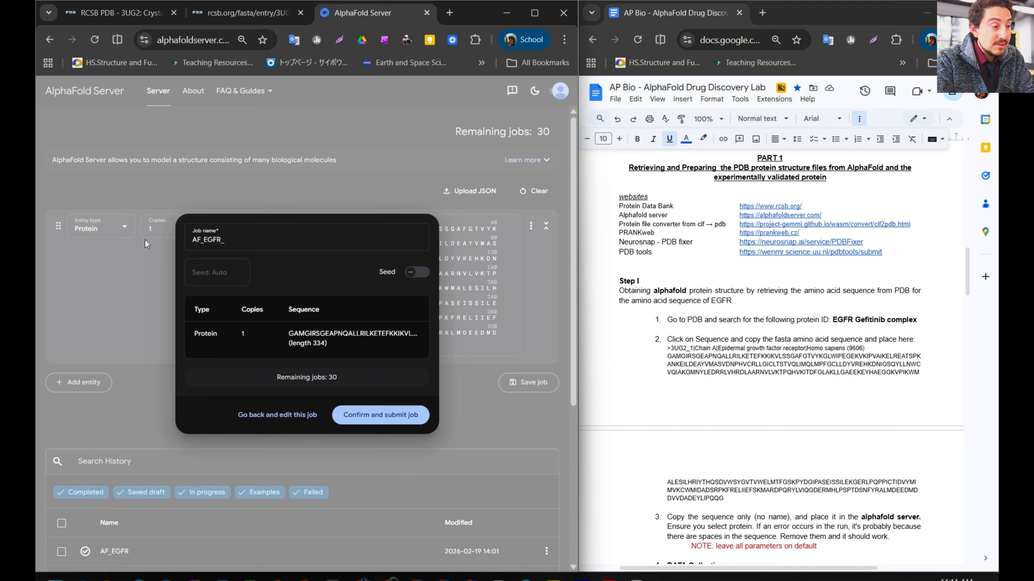
pyautogui.write('C')
pyautogui.press('BackSpace')
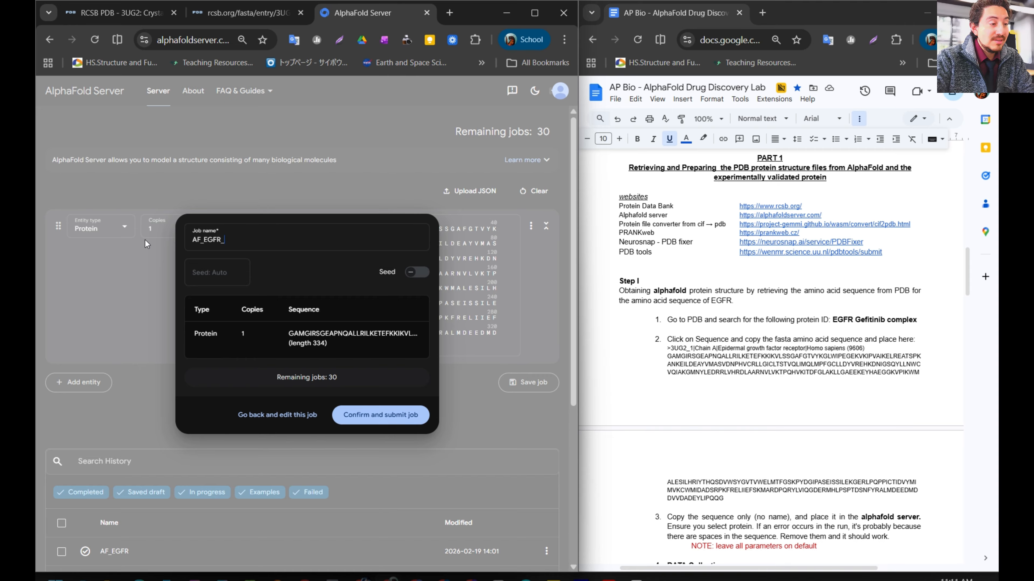
pyautogui.write('c')
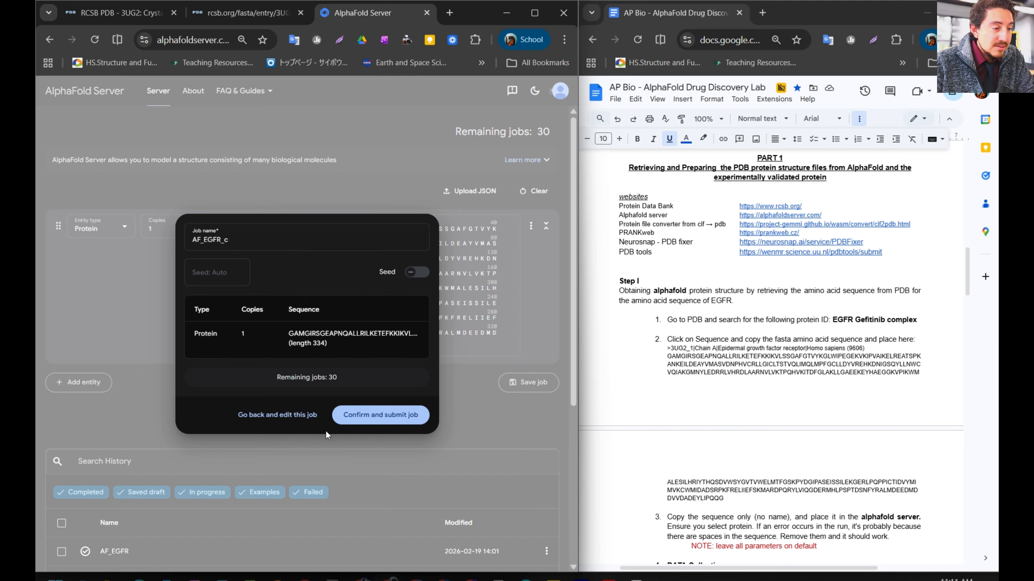
pyautogui.click(361, 418)
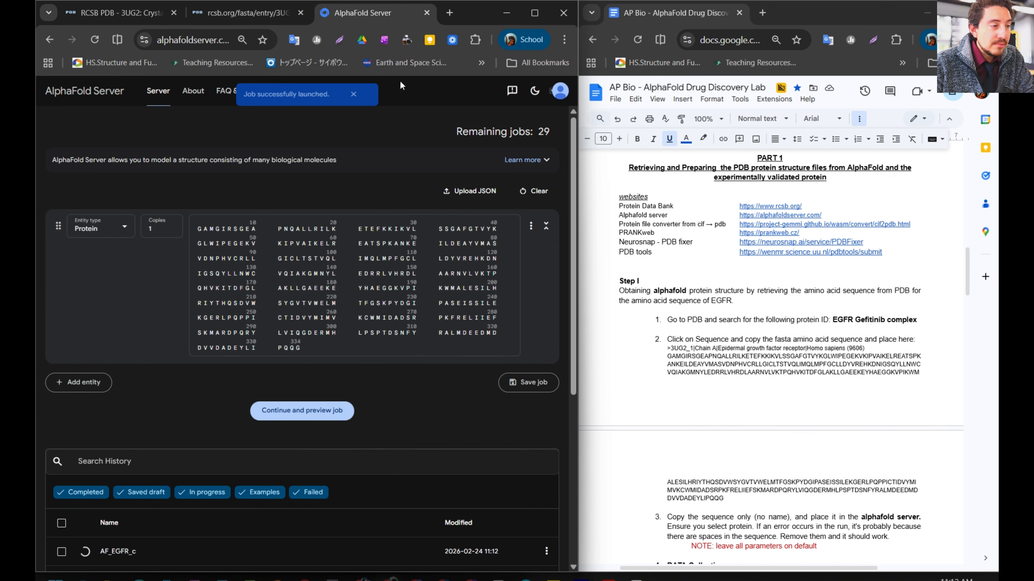
# Open the completed AF_EGFR job and rotate its predicted structure to examine the plDDT confidence colouring
pyautogui.scroll(-5, 94, 445)
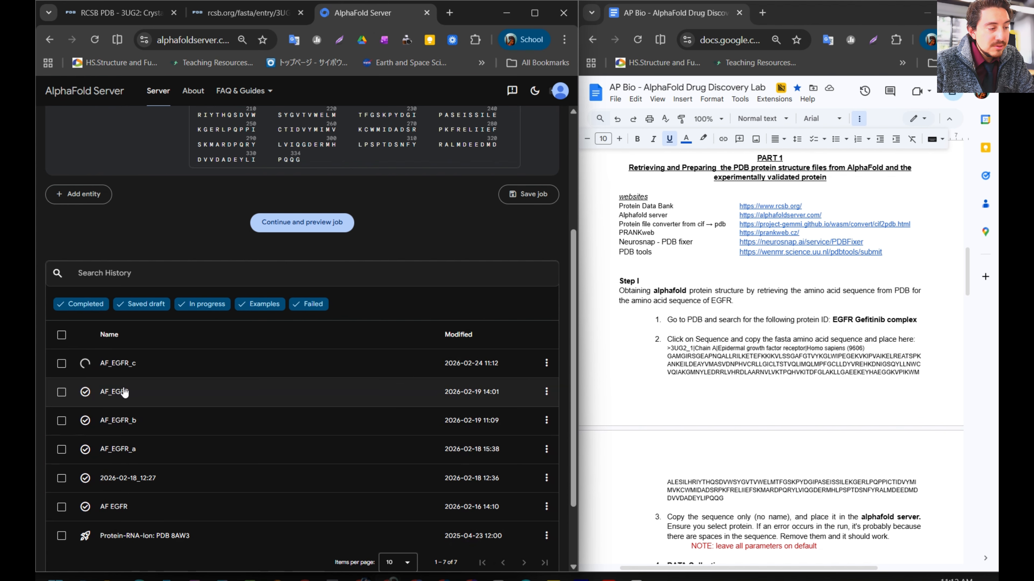
pyautogui.click(116, 396)
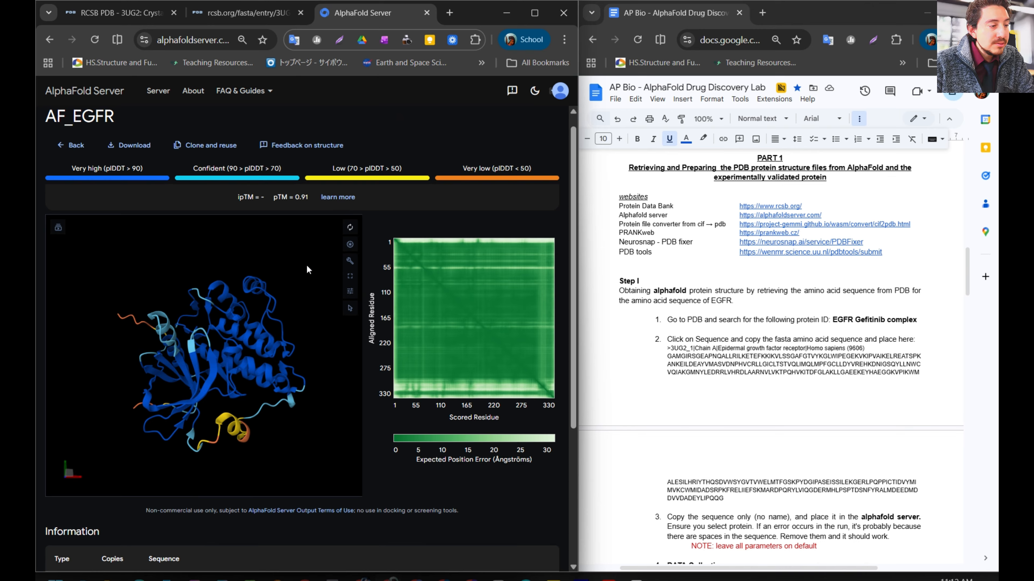
pyautogui.moveTo(175, 384); pyautogui.dragTo(225, 352)
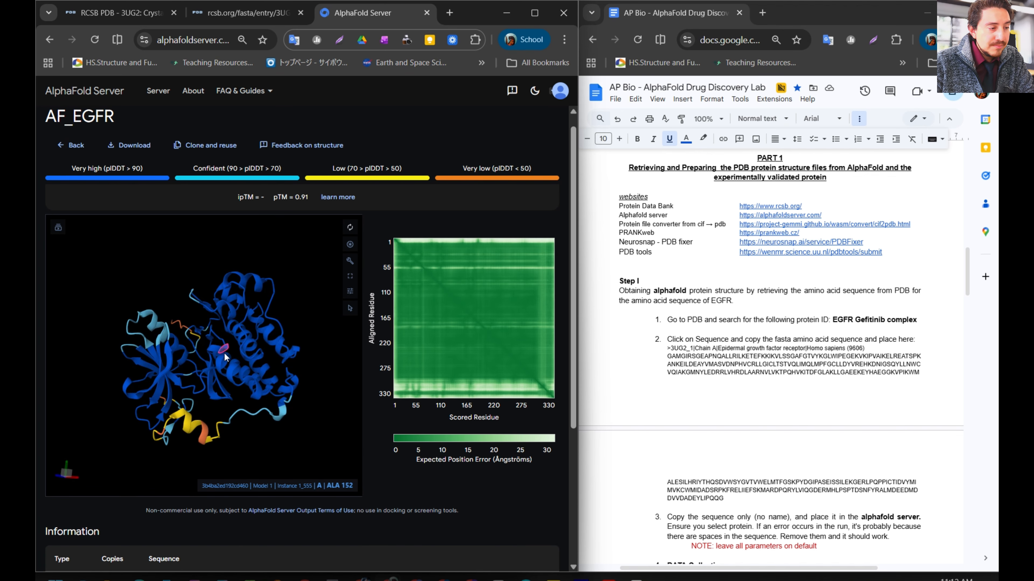
pyautogui.moveTo(276, 431); pyautogui.dragTo(80, 379)
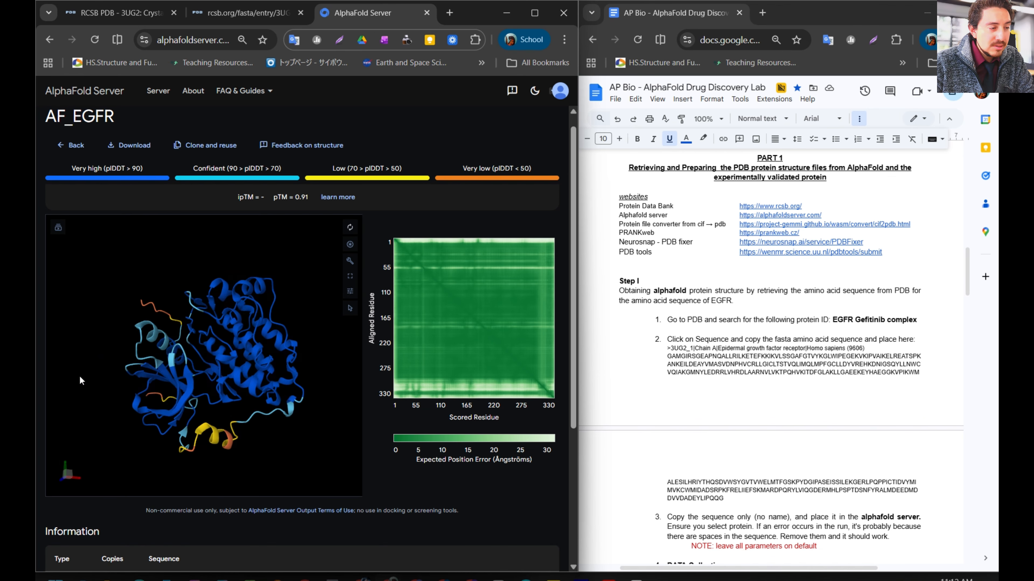
pyautogui.moveTo(317, 293); pyautogui.dragTo(314, 280)
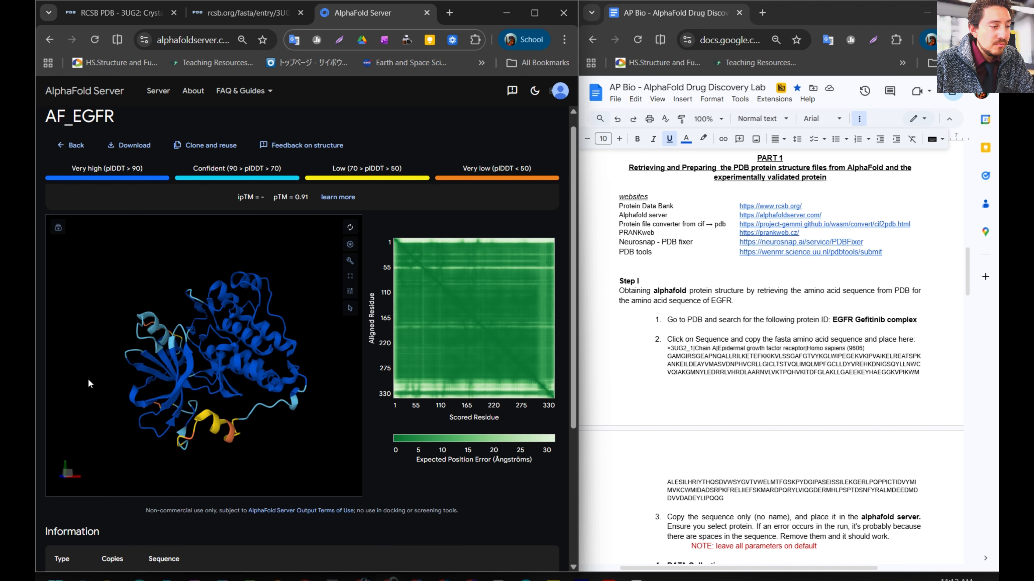
pyautogui.moveTo(89, 381); pyautogui.dragTo(77, 381)
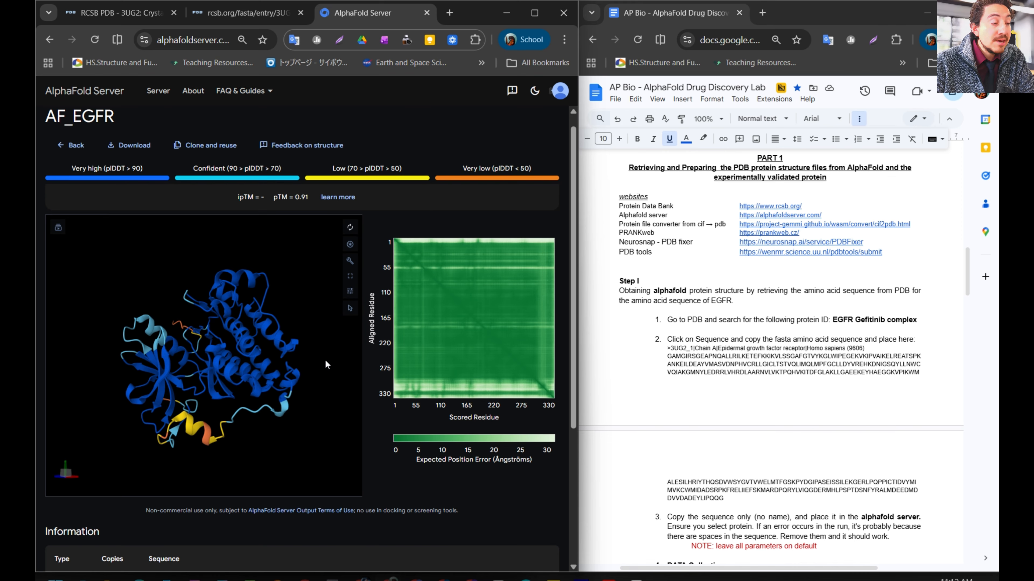
pyautogui.moveTo(260, 443); pyautogui.dragTo(263, 445)
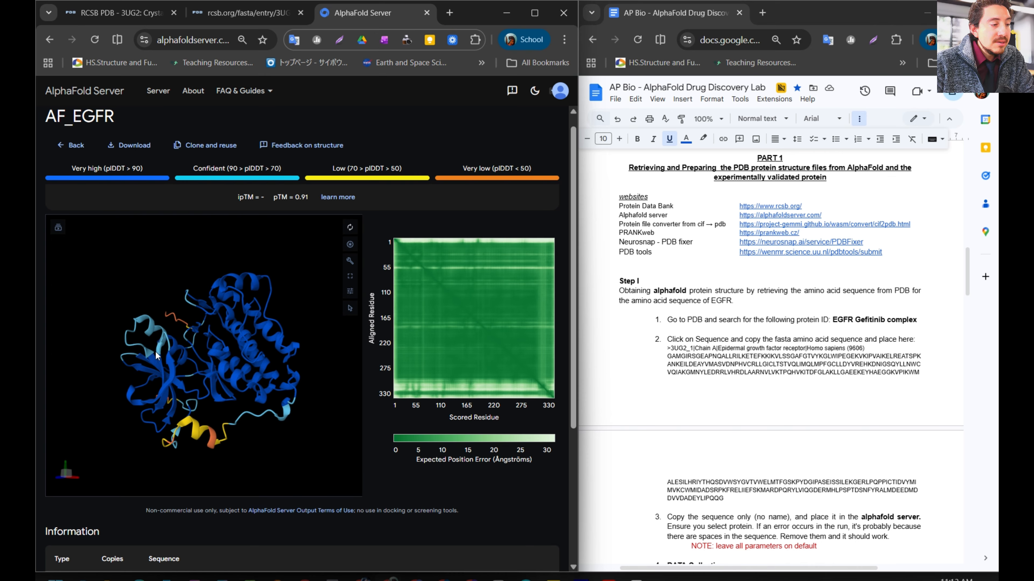
# Examine the AF_EGFR structure from the opposite sides and select nearly the full residue range in the PAE matrix to highlight it on the model
pyautogui.moveTo(155, 351); pyautogui.dragTo(175, 396)
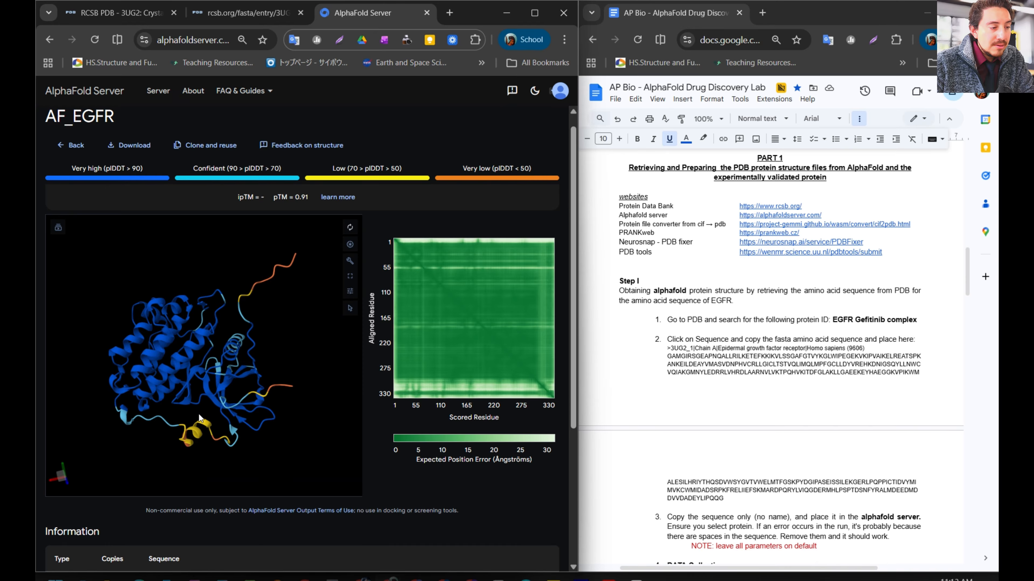
pyautogui.moveTo(255, 291); pyautogui.dragTo(209, 412)
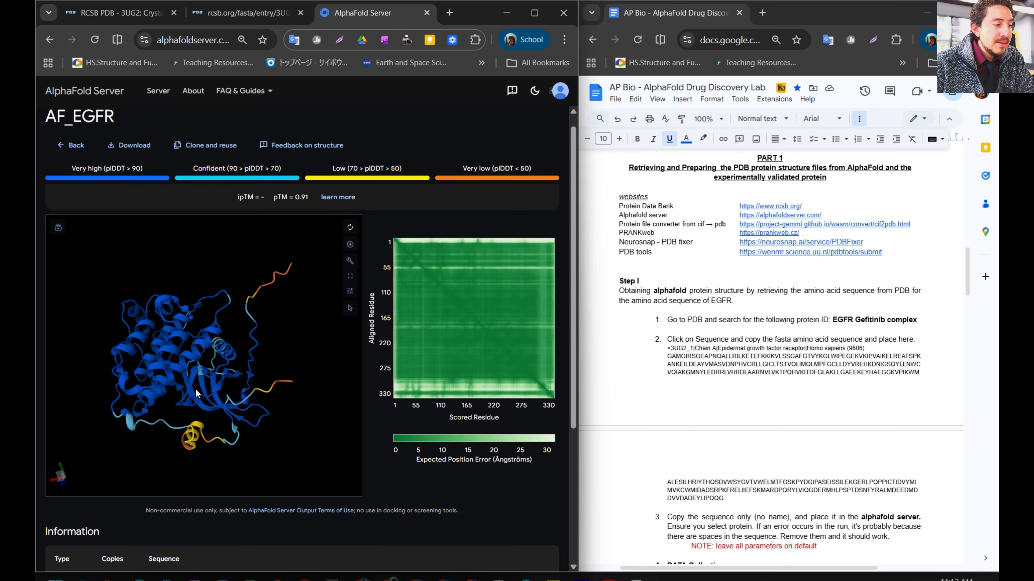
pyautogui.moveTo(201, 330); pyautogui.dragTo(179, 361)
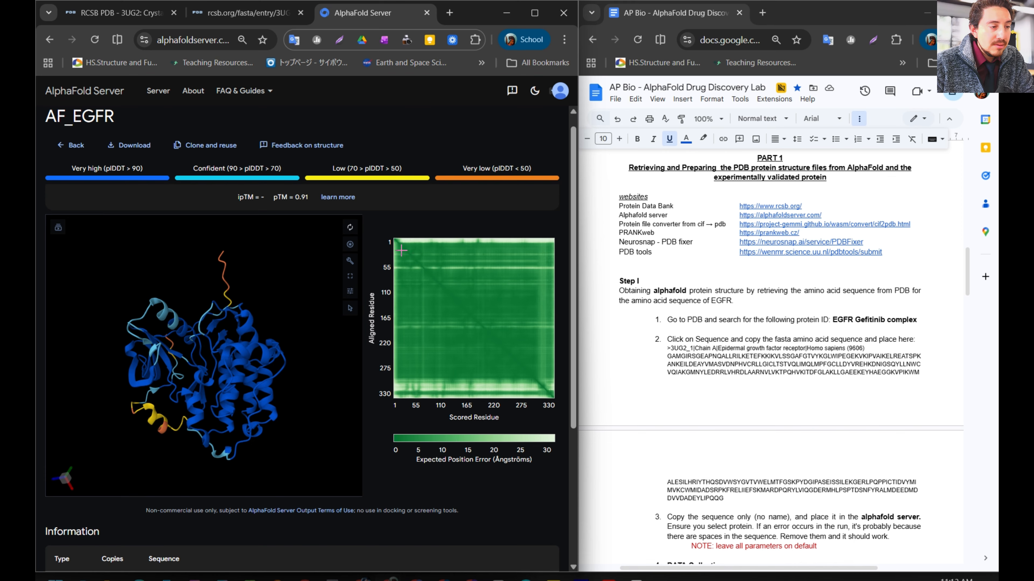
pyautogui.moveTo(395, 241); pyautogui.dragTo(553, 391)
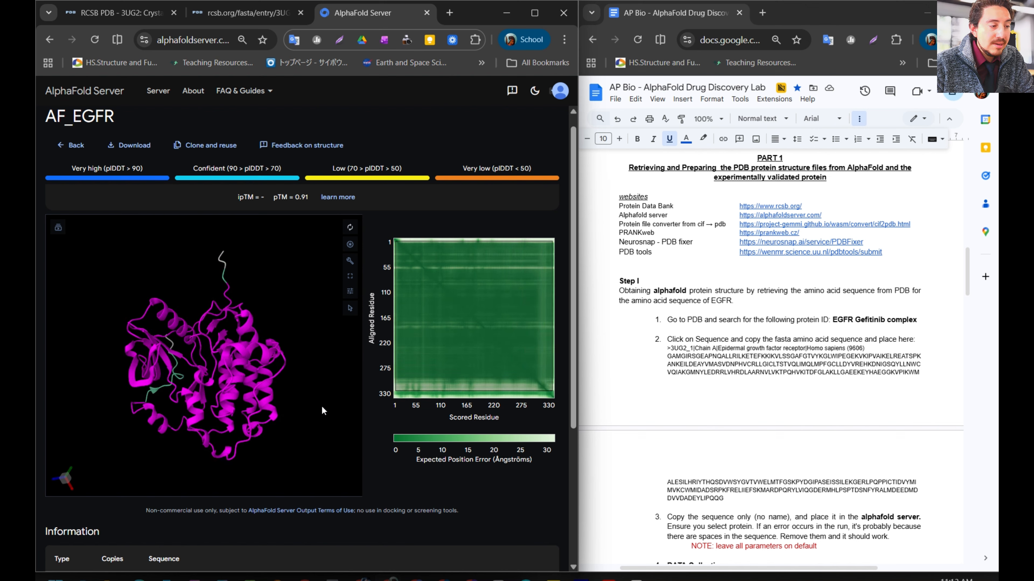
# Rotate the AF_EGFR model, highlight about residues 50 to 170 from the PAE matrix, and clear that selection again
pyautogui.moveTo(322, 407); pyautogui.dragTo(305, 416)
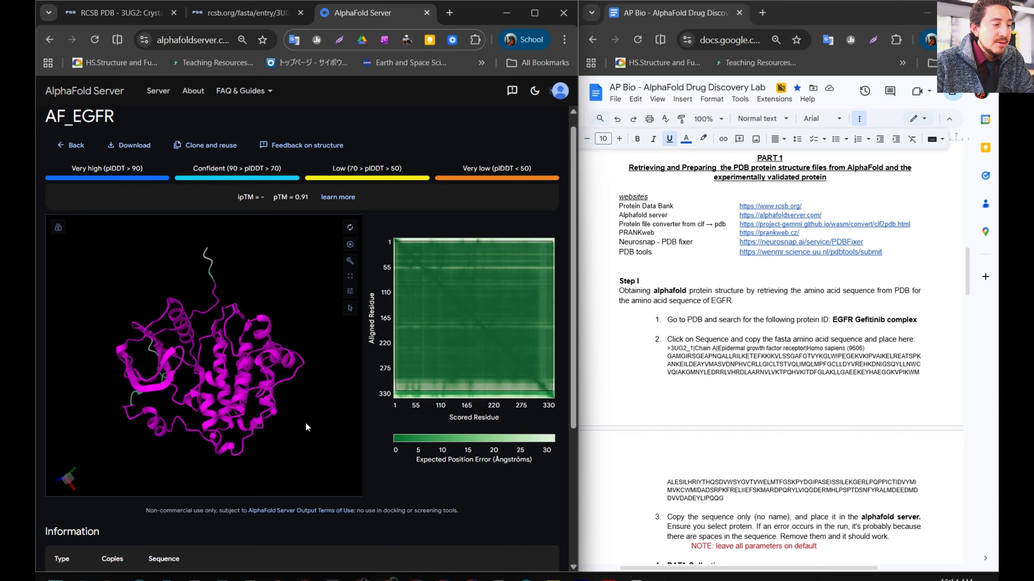
pyautogui.moveTo(305, 425); pyautogui.dragTo(233, 425)
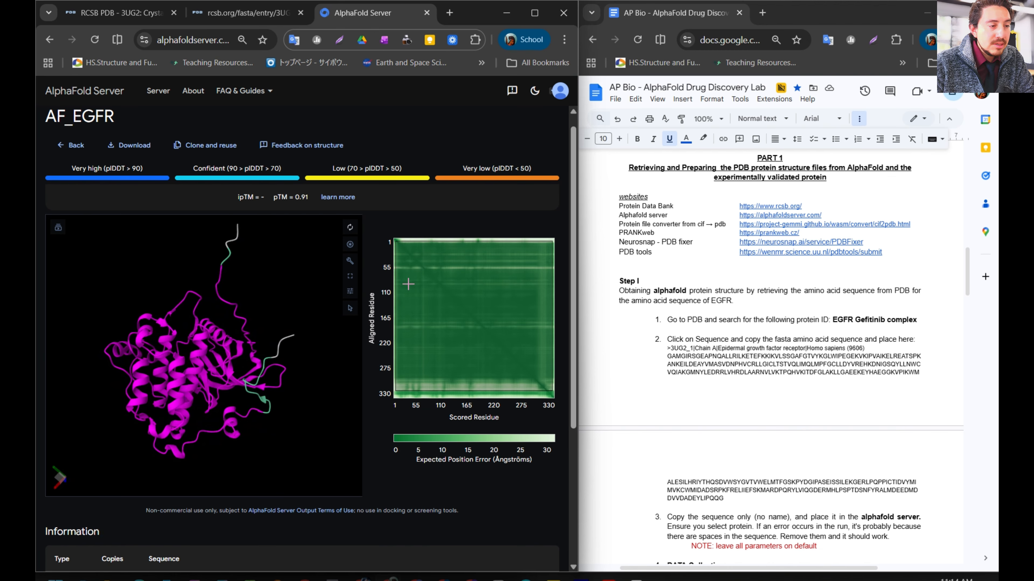
pyautogui.moveTo(418, 265); pyautogui.dragTo(473, 319)
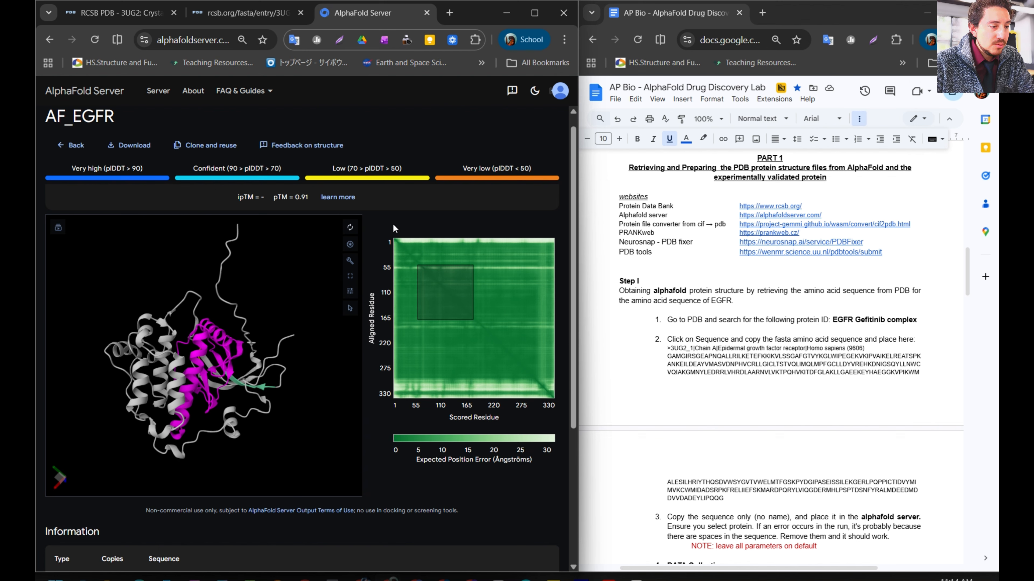
pyautogui.click(404, 282)
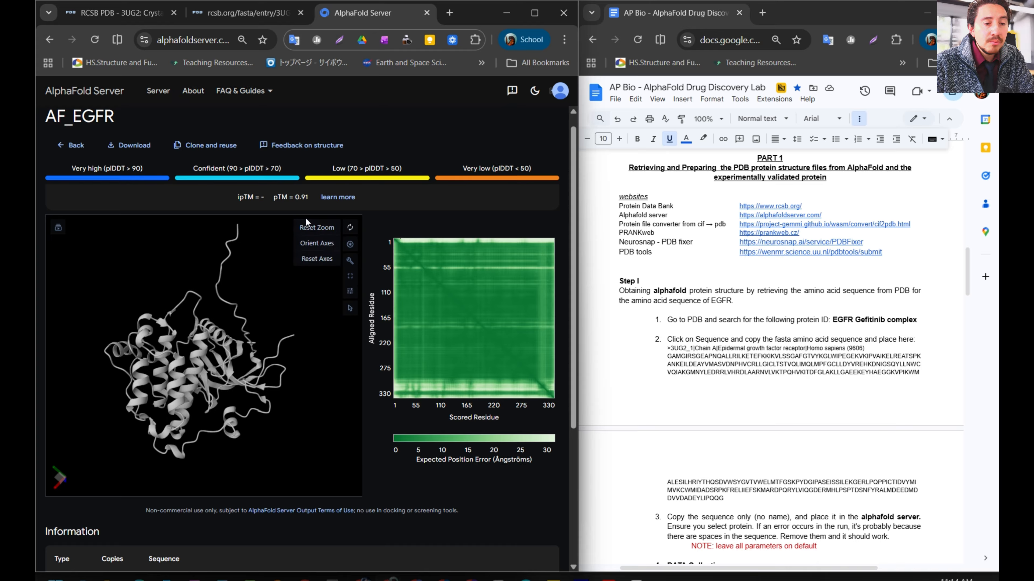
pyautogui.scroll(-2, 520, 367)
pyautogui.scroll(2, 520, 367)
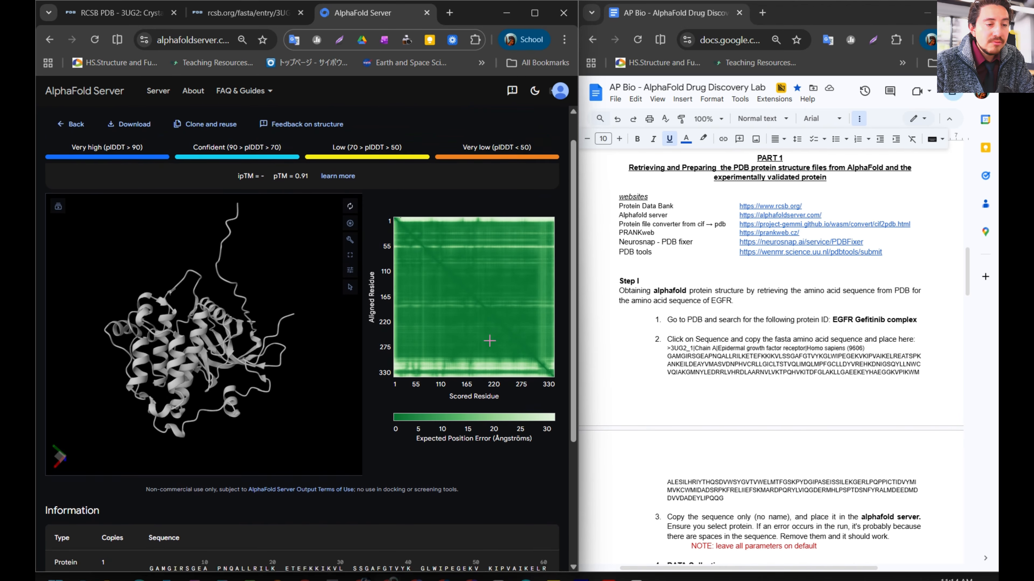
# Record the pTM score 0.91 after item b under DATA Collection in the lab document and highlight it in yellow
pyautogui.scroll(-3, 695, 406)
pyautogui.scroll(-2, 694, 405)
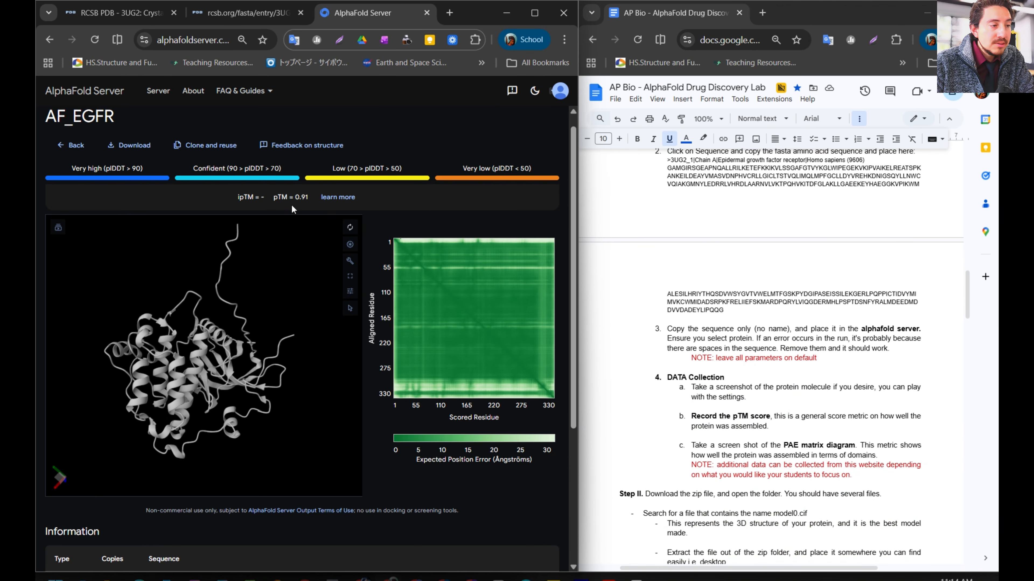
pyautogui.moveTo(310, 198); pyautogui.dragTo(281, 199)
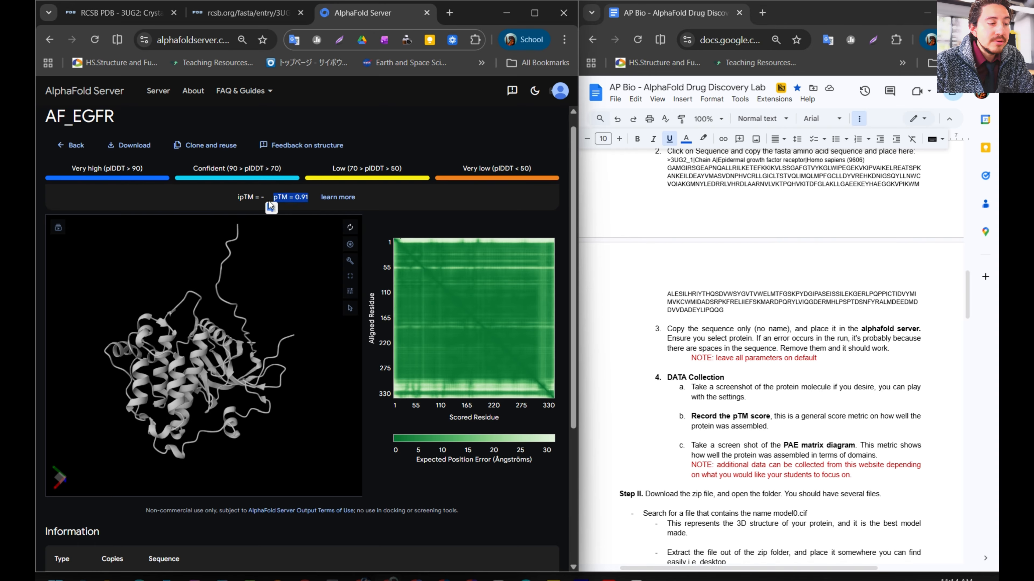
pyautogui.click(377, 203)
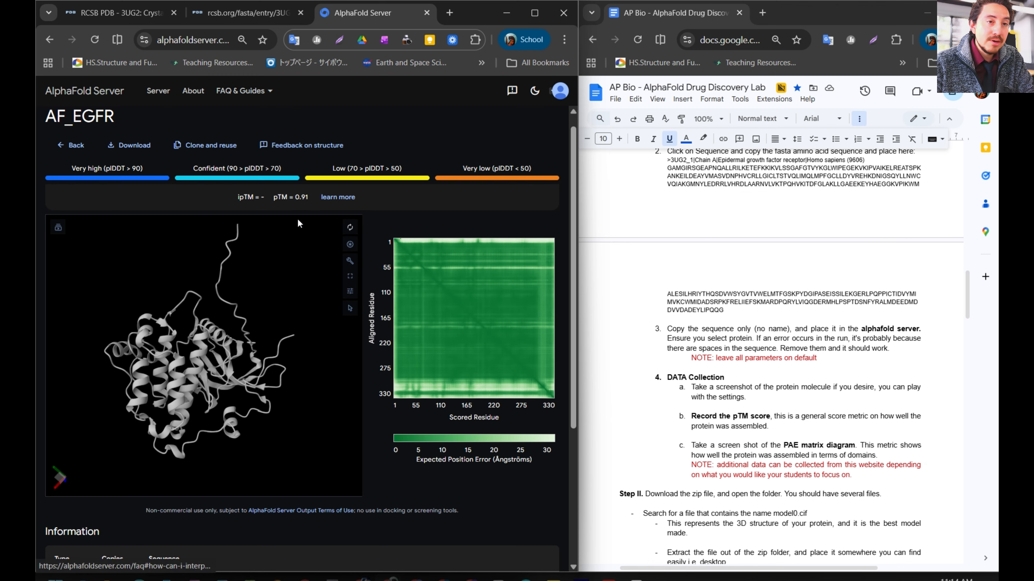
pyautogui.click(785, 424)
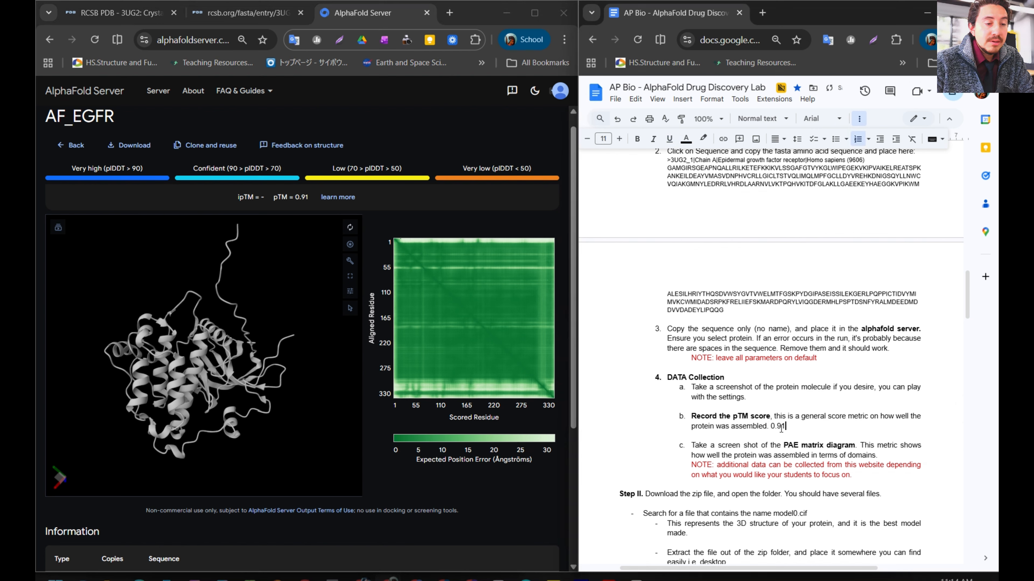
pyautogui.moveTo(790, 428); pyautogui.dragTo(770, 427)
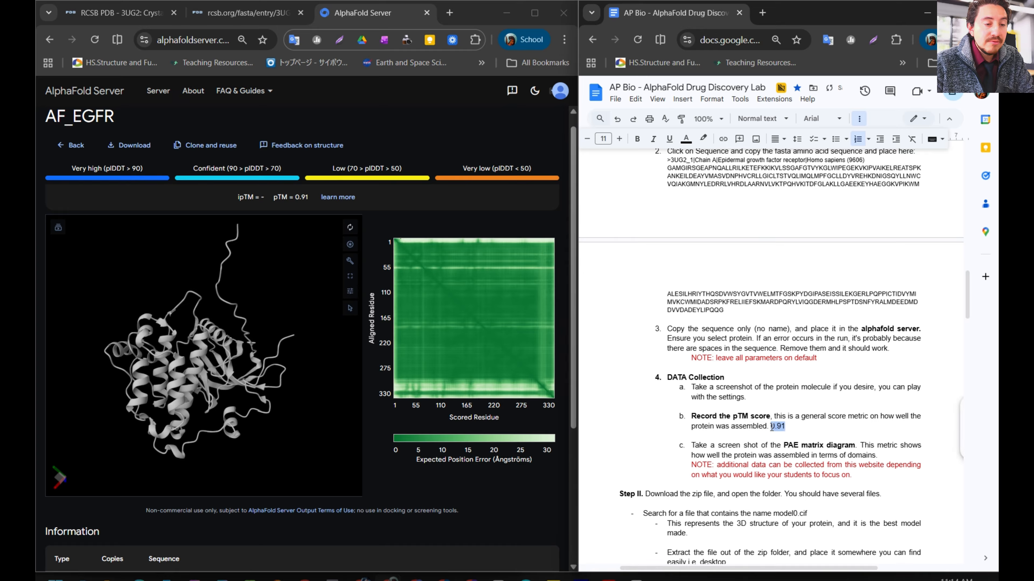
pyautogui.click(703, 138)
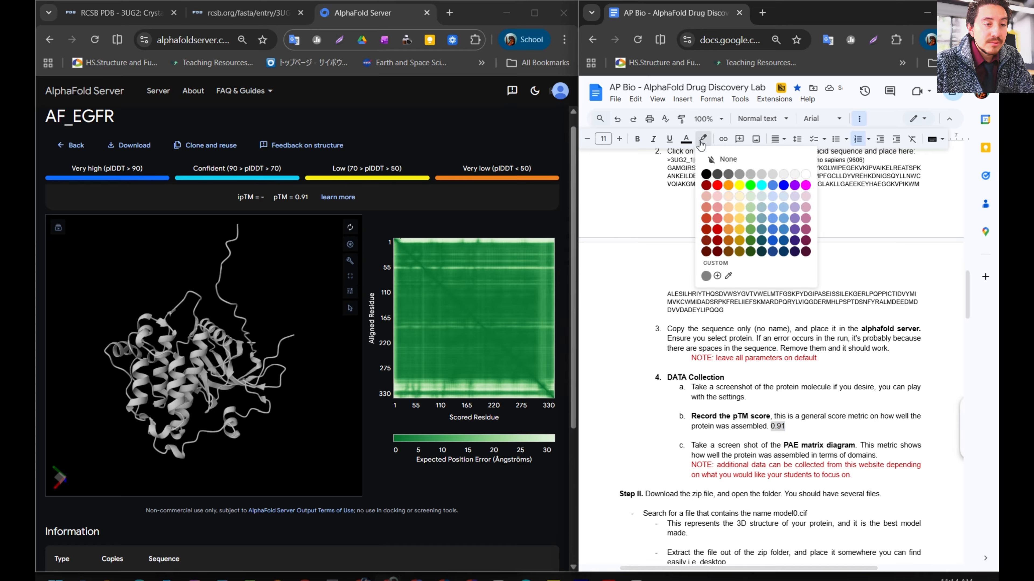
pyautogui.click(741, 188)
pyautogui.click(712, 440)
pyautogui.doubleClick(713, 440)
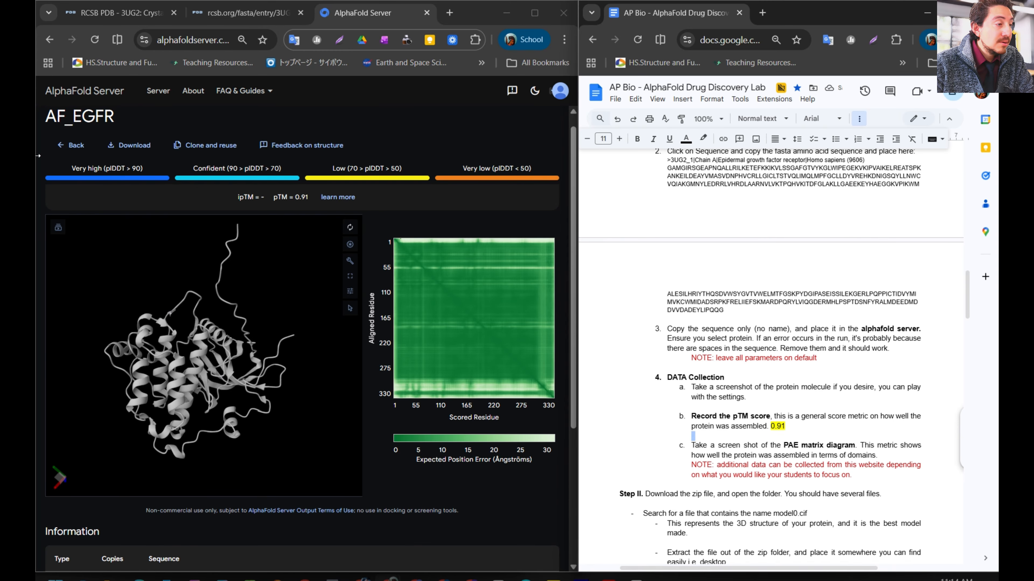
# Capture the AF_EGFR confidence legend, structure and PAE matrix, paste the screenshot below item a in the lab document, and shrink it to fit the page
pyautogui.press('super+shift+s')
pyautogui.moveTo(40, 155); pyautogui.dragTo(565, 498)
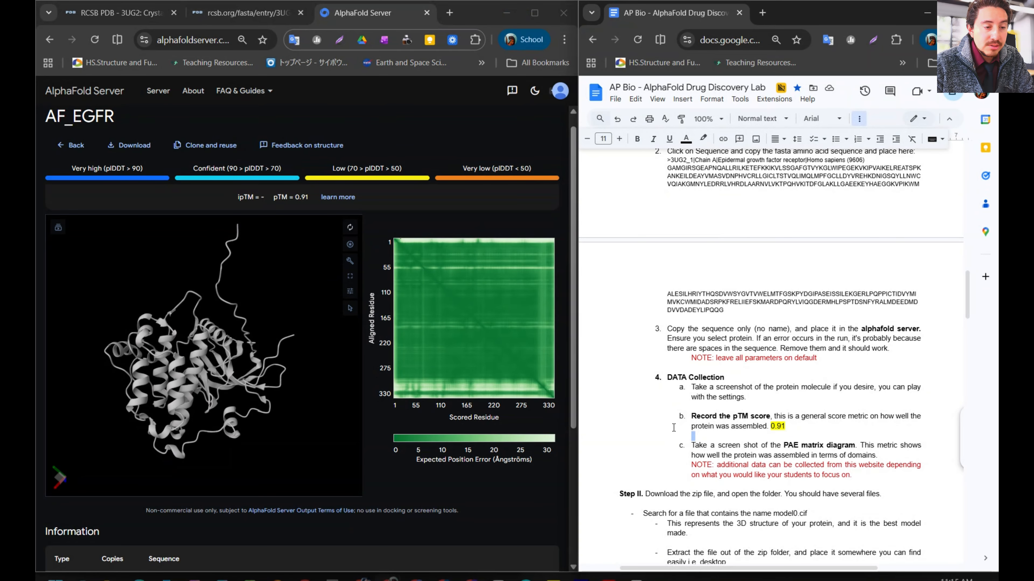
pyautogui.click(712, 408)
pyautogui.hotkey('ctrl', 'v')
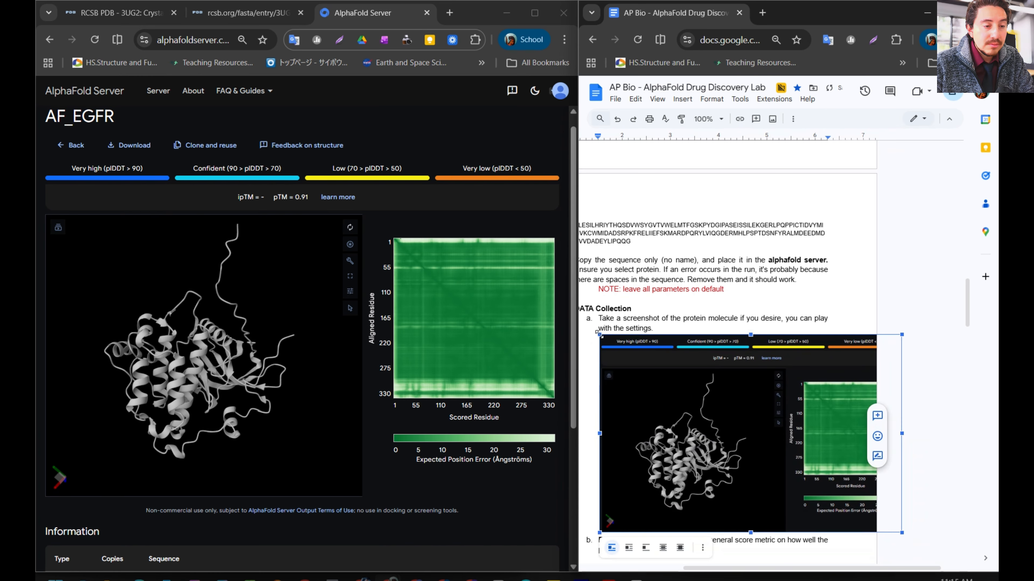
pyautogui.moveTo(598, 333); pyautogui.dragTo(729, 420)
pyautogui.click(803, 431)
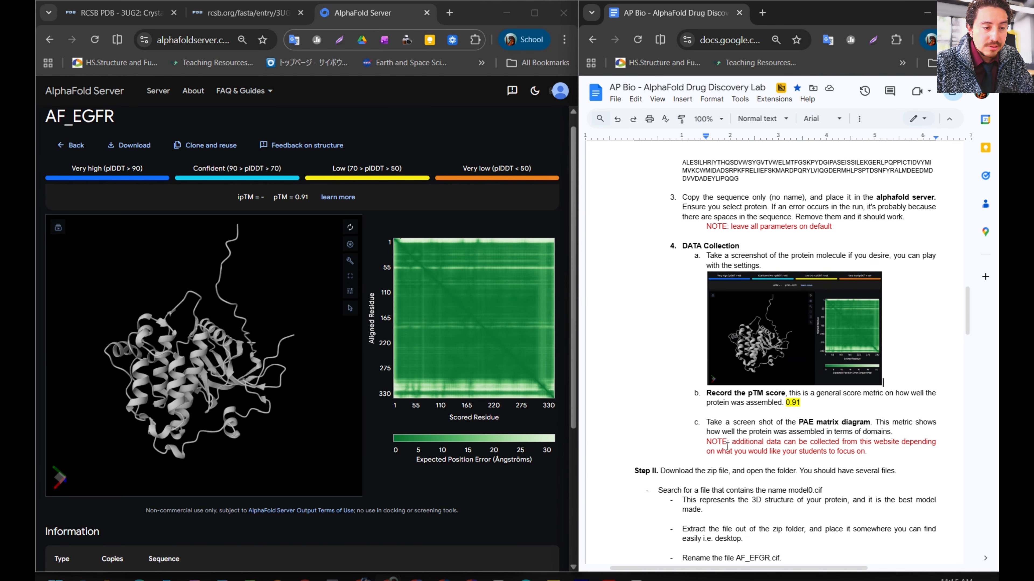
# Download the AF_EGFR results as the zip fold_af_egfr_c into the AF lab activity tutorial folder
pyautogui.scroll(-3, 736, 432)
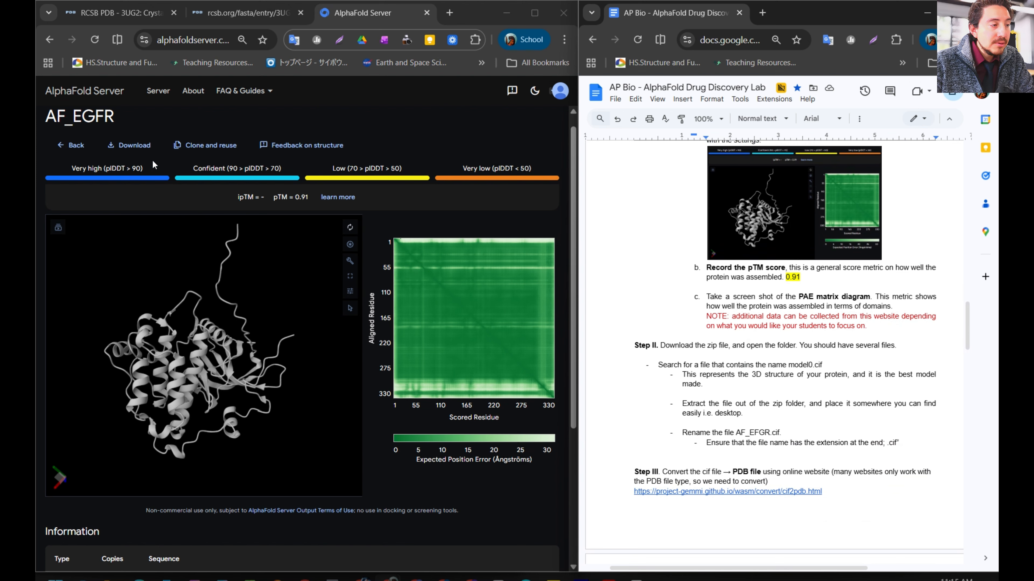
pyautogui.click(134, 146)
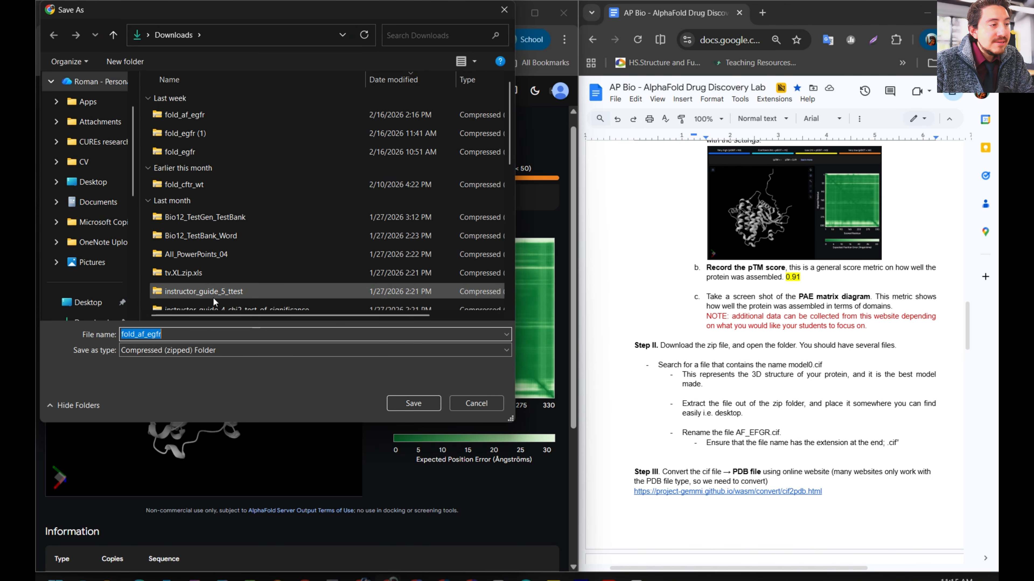
pyautogui.scroll(-5, 93, 218)
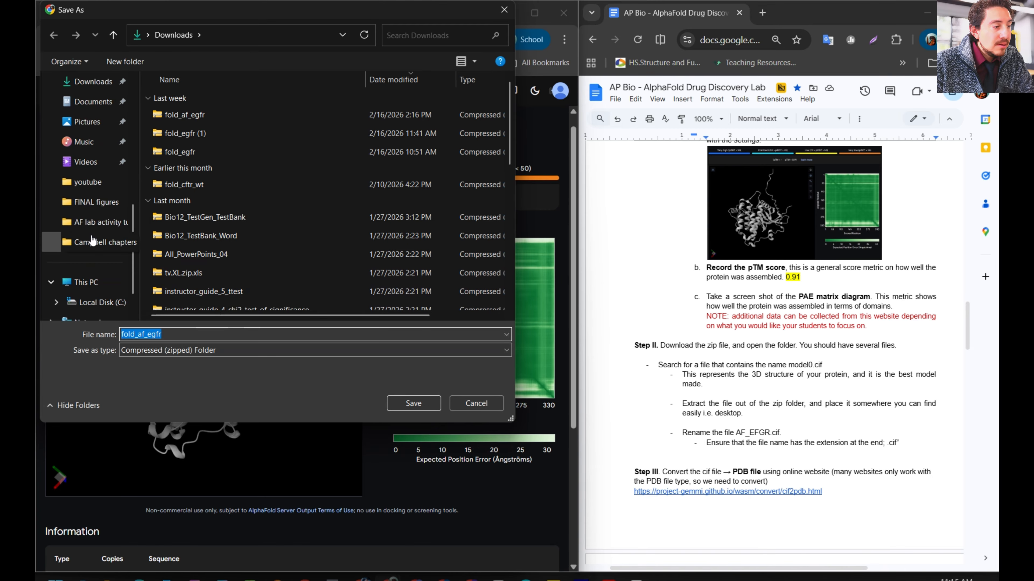
pyautogui.click(93, 221)
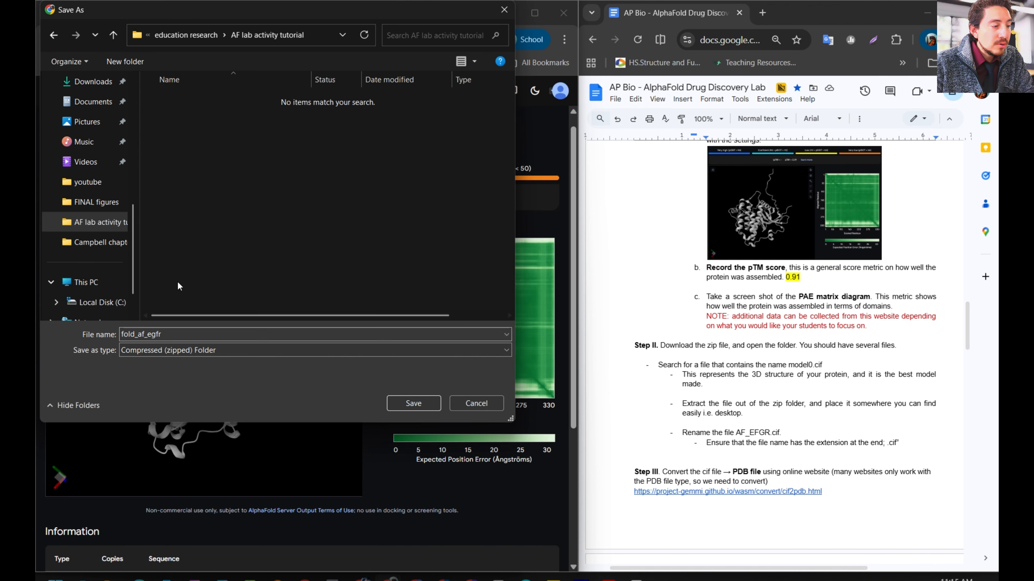
pyautogui.click(175, 329)
pyautogui.write('_c')
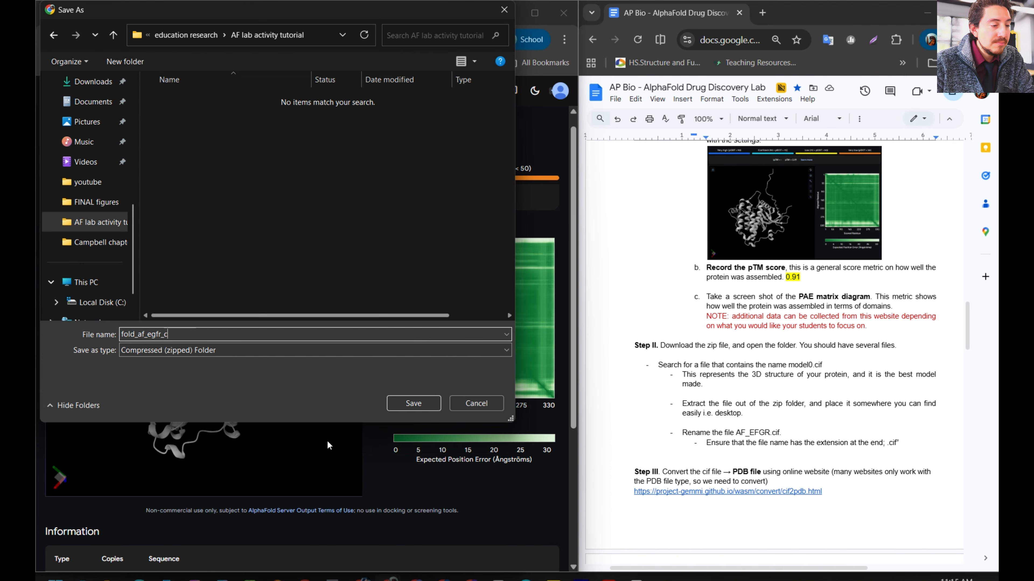
pyautogui.click(417, 408)
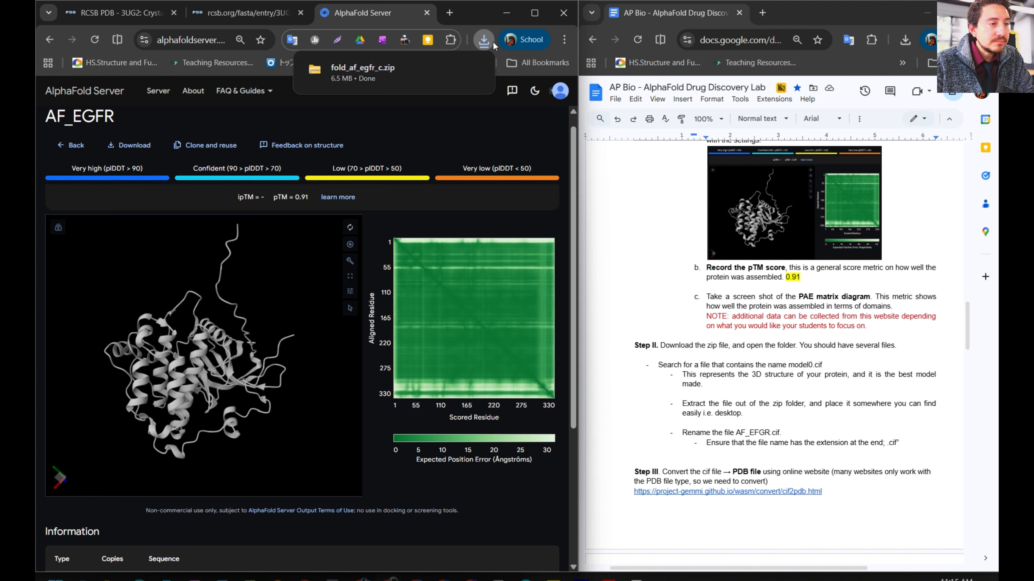
# Open the downloaded fold_af_egfr_c archive in File Explorer and locate the model files
pyautogui.click(450, 70)
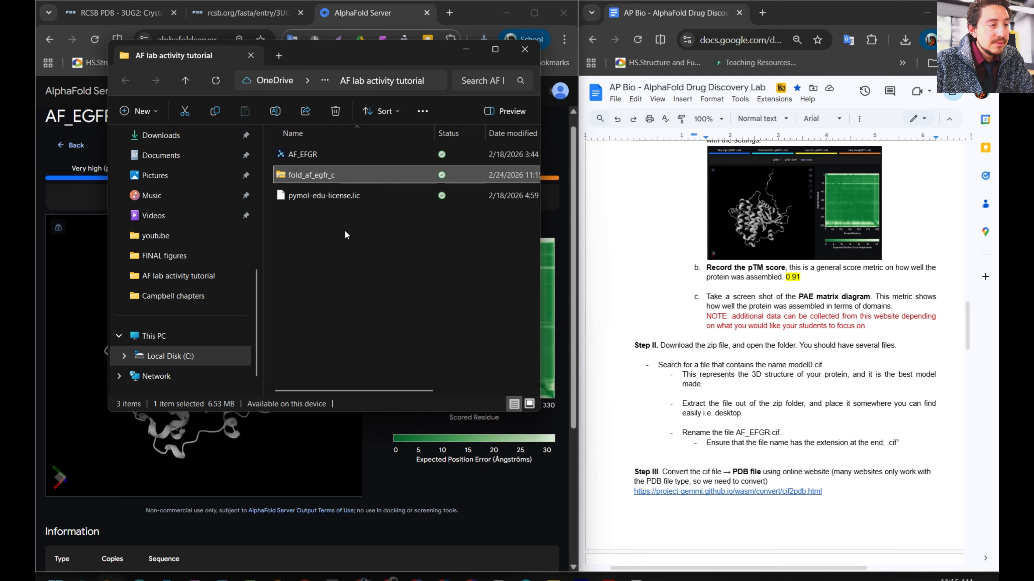
pyautogui.doubleClick(285, 176)
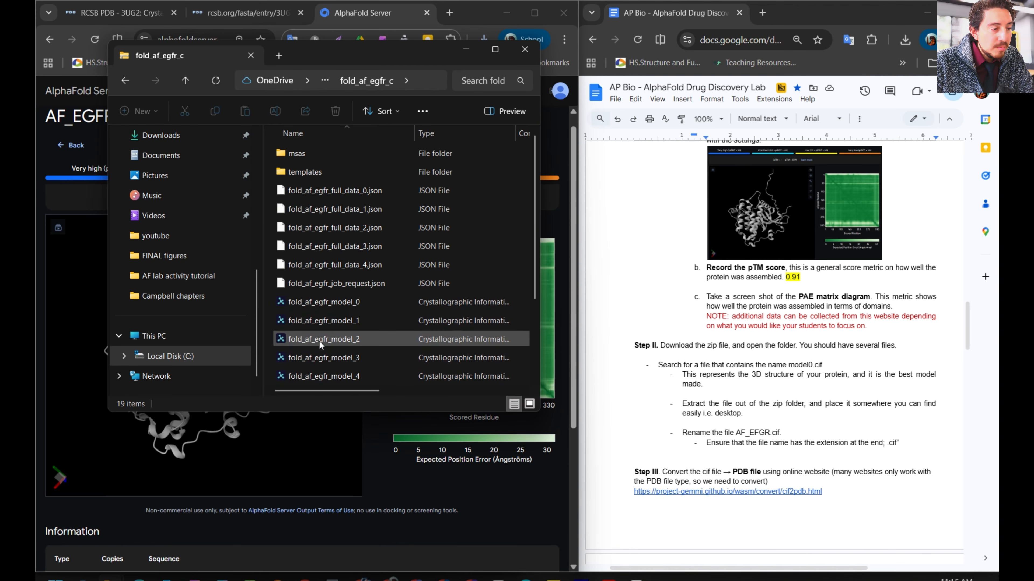
pyautogui.scroll(-1, 324, 326)
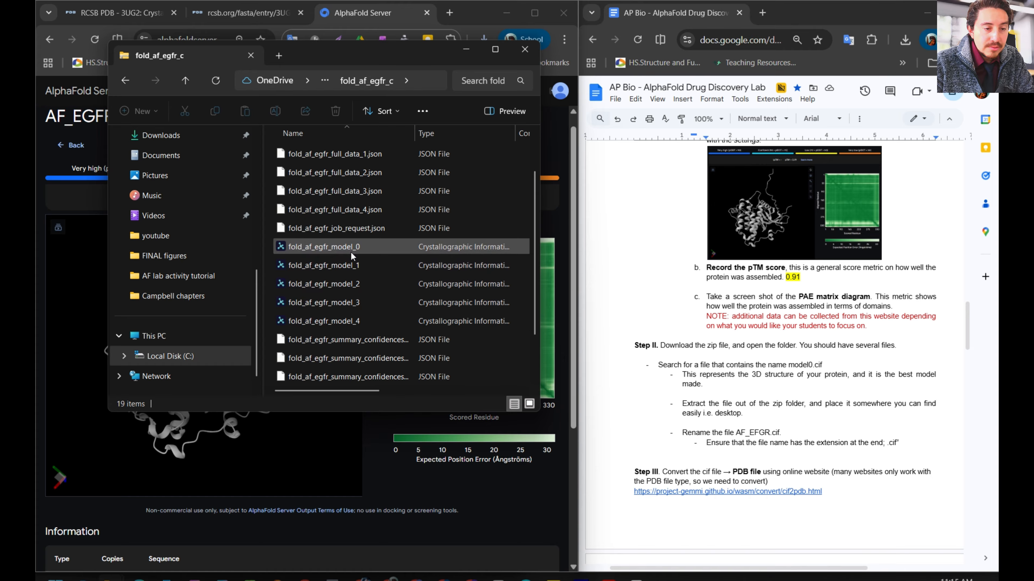
# Make the file name model0.cif bold in Step II of the lab document
pyautogui.scroll(-1, 727, 366)
pyautogui.moveTo(830, 300); pyautogui.dragTo(789, 304)
pyautogui.hotkey('ctrl', 'b')
pyautogui.click(781, 322)
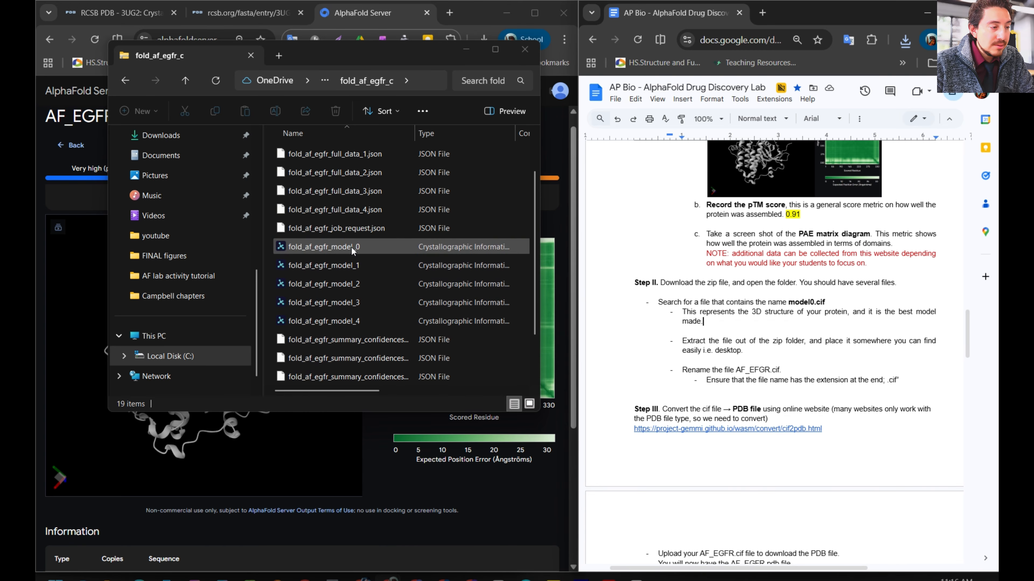
# Extract fold_af_egfr_model_0 from the archive into the AF lab activity tutorial folder and open that folder
pyautogui.moveTo(352, 247); pyautogui.dragTo(201, 277)
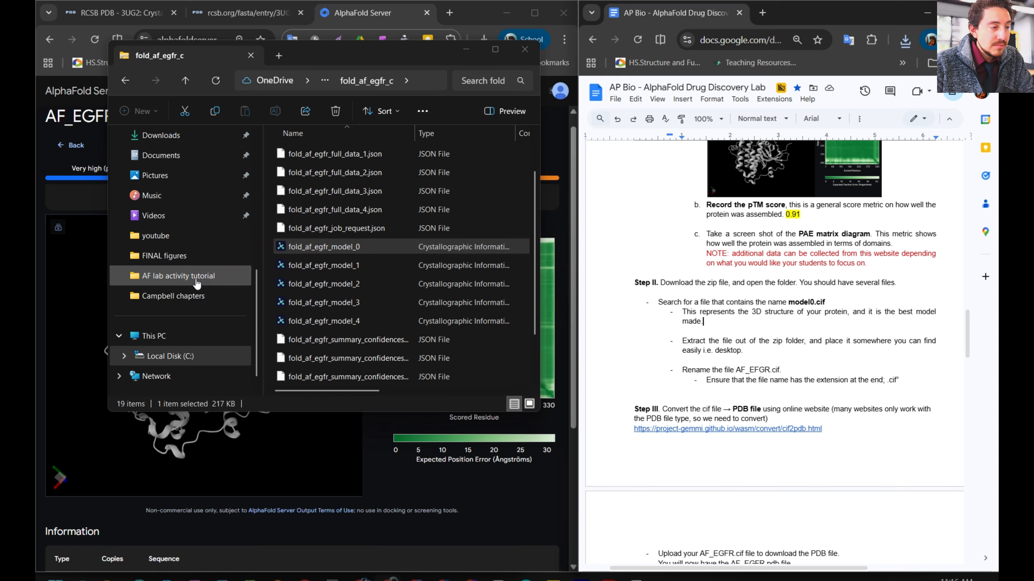
pyautogui.click(202, 281)
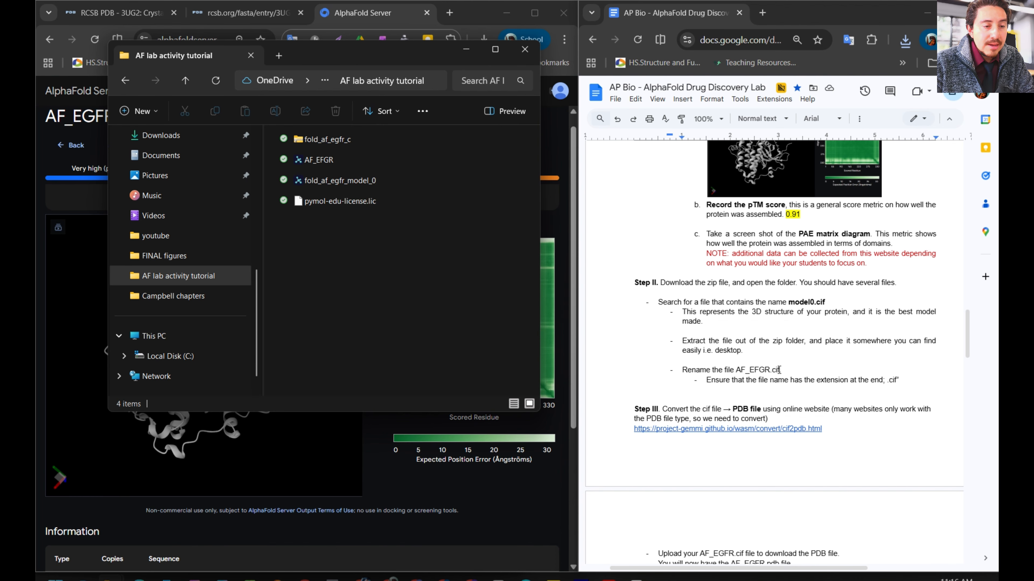
# Compare the AF_EFGR.cif name in the rename instruction with the extracted model file and the existing AF_EFGR file
pyautogui.moveTo(780, 369); pyautogui.dragTo(735, 369)
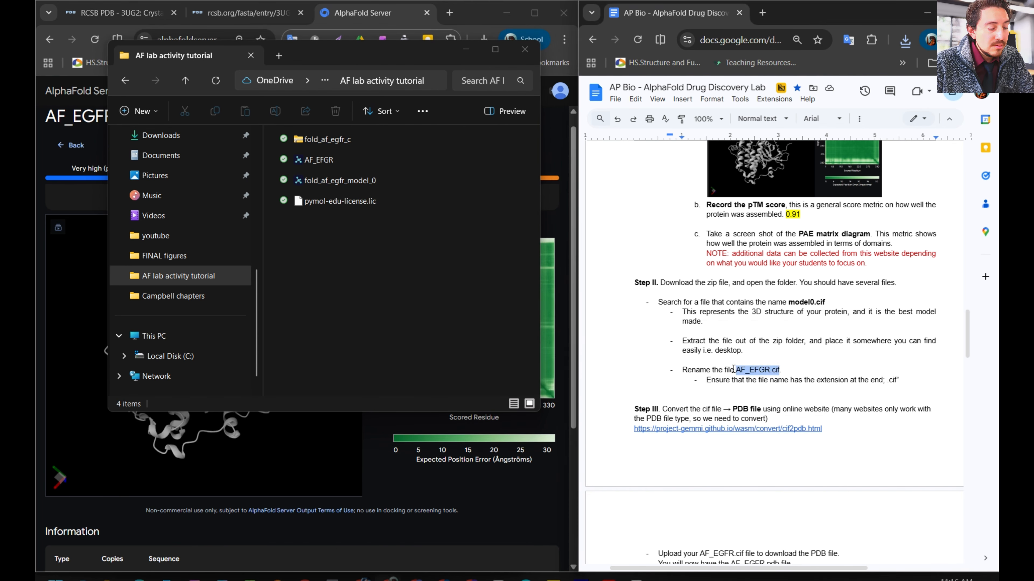
pyautogui.rightClick(333, 185)
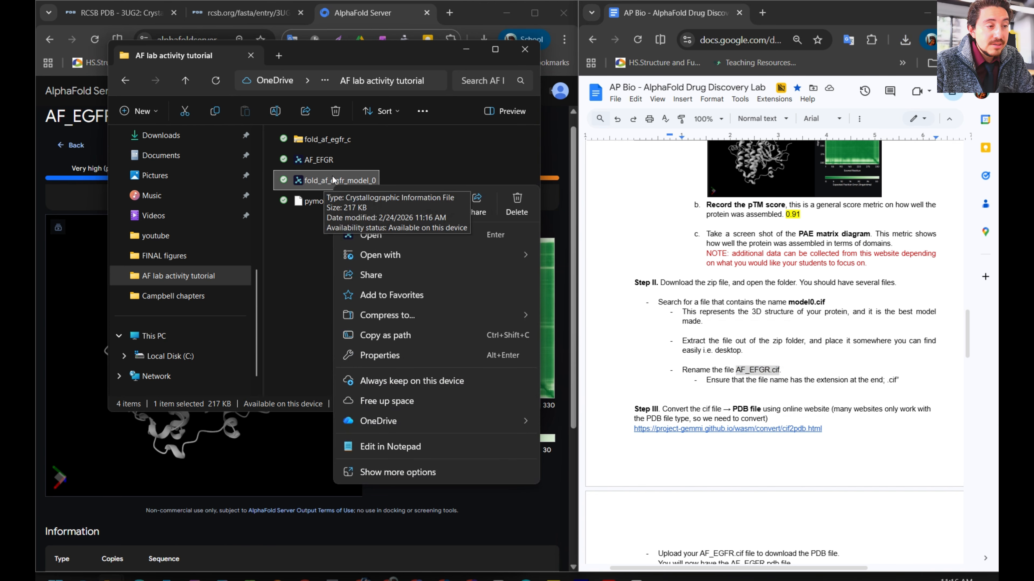
pyautogui.click(324, 261)
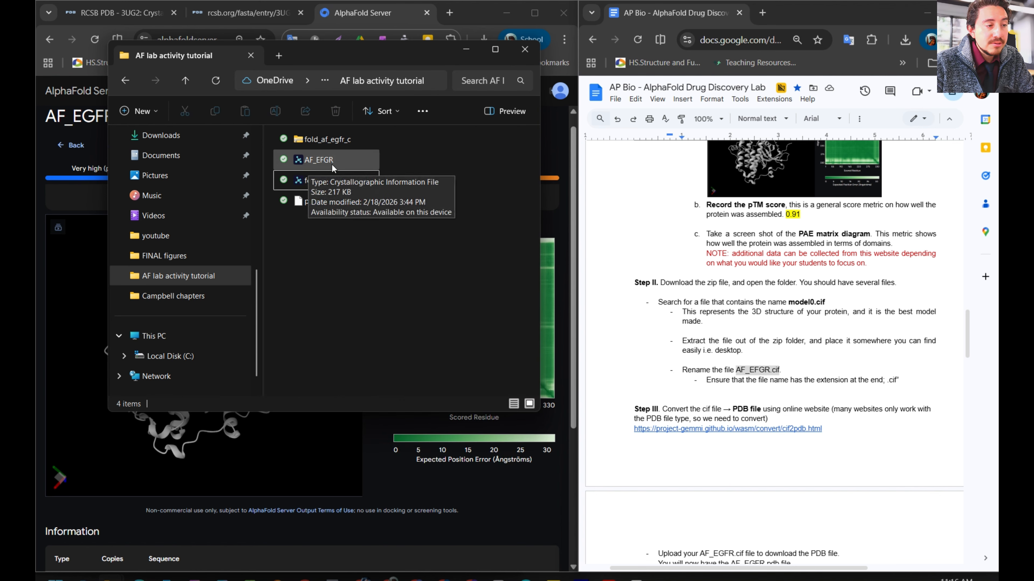
pyautogui.click(319, 162)
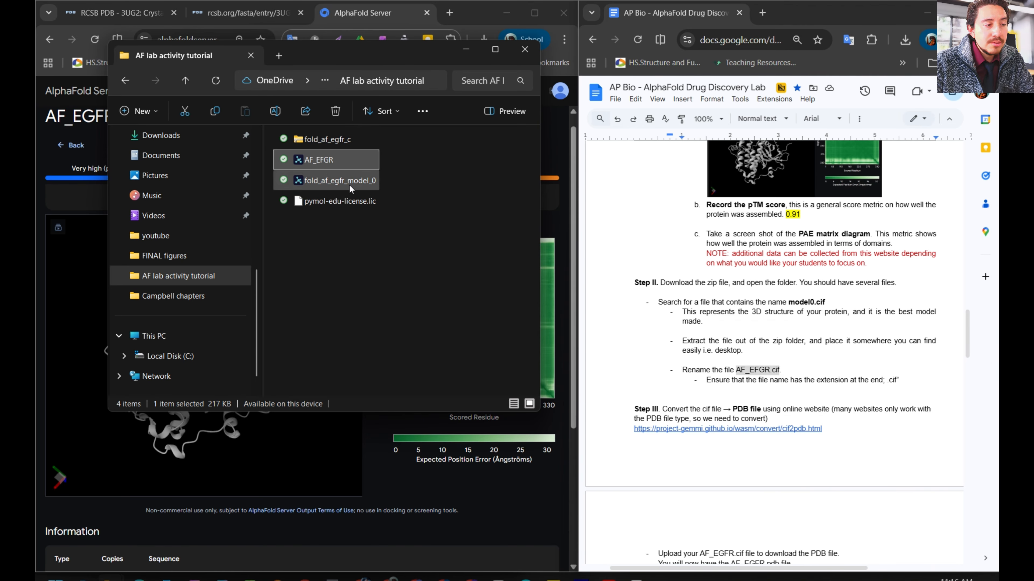
# Delete the period after AF_EFGR.cif in the rename instruction of the lab document and make the file name bold
pyautogui.click(781, 366)
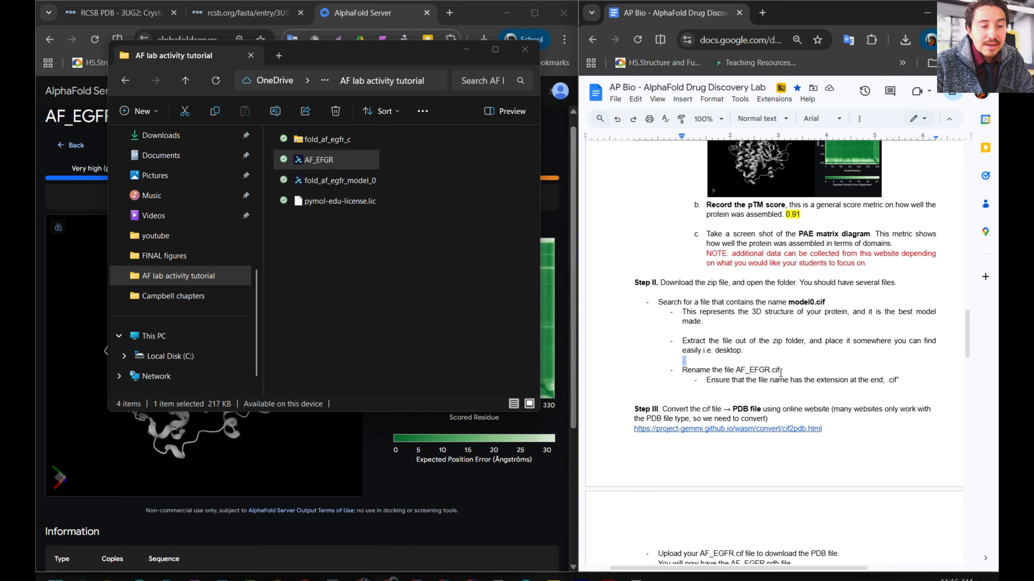
pyautogui.moveTo(771, 370); pyautogui.dragTo(735, 370)
pyautogui.click(783, 374)
pyautogui.click(788, 374)
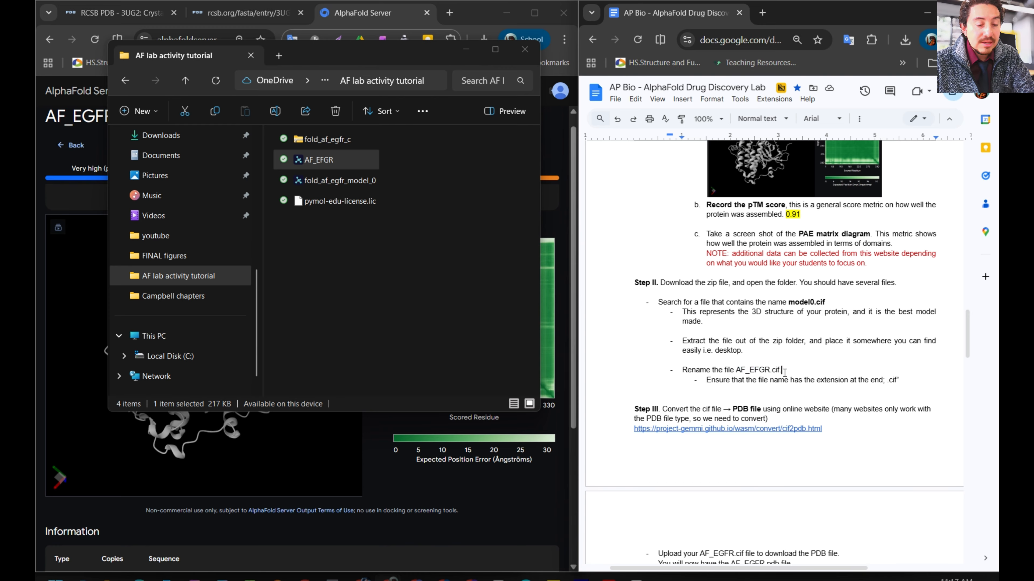
pyautogui.press('BackSpace')
pyautogui.moveTo(781, 369); pyautogui.dragTo(738, 368)
pyautogui.hotkey('ctrl', 'b')
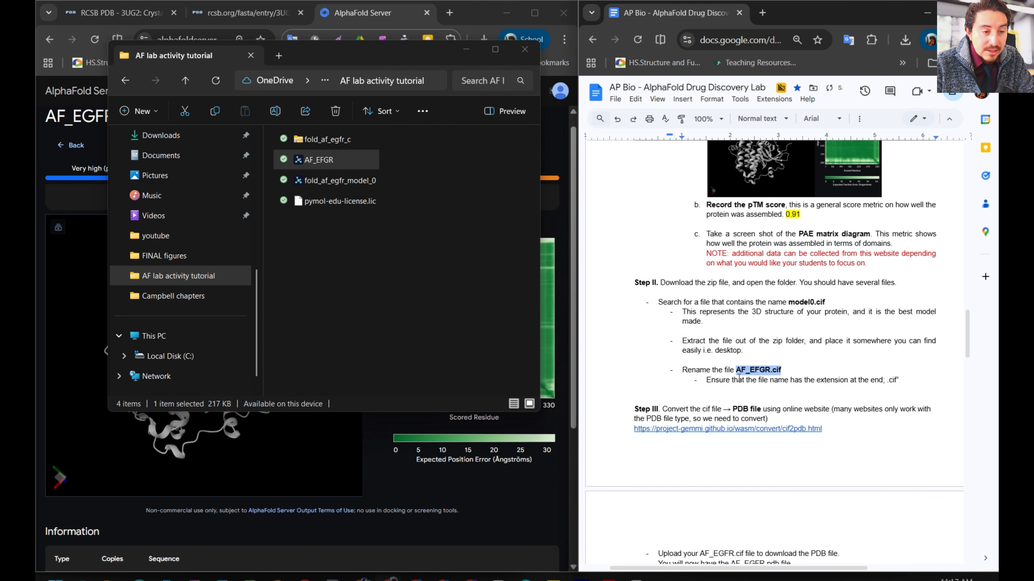
pyautogui.click(770, 371)
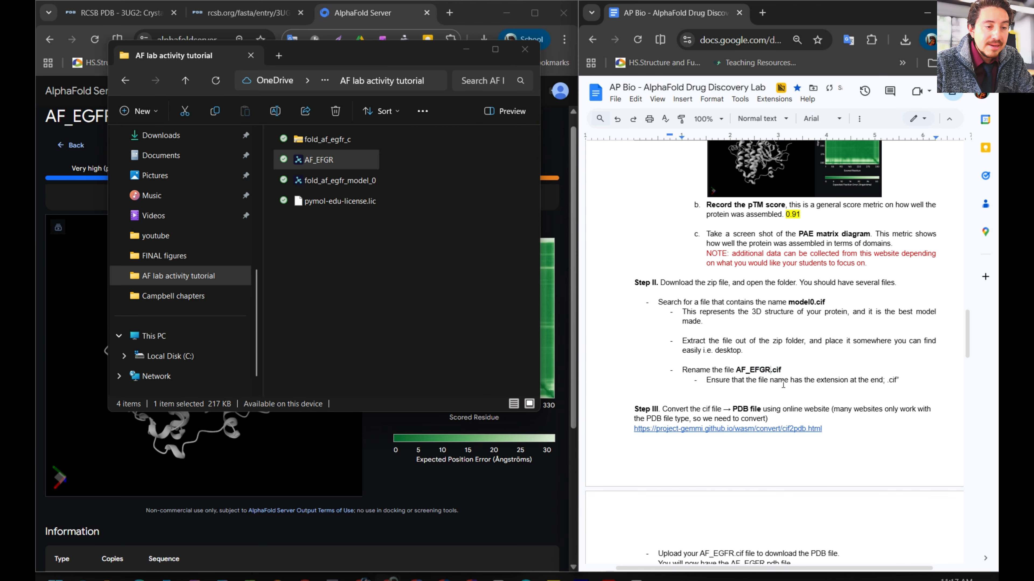
# Open the mmCIF to PDB converter linked in Step III of the lab document and move it to its own window
pyautogui.click(376, 226)
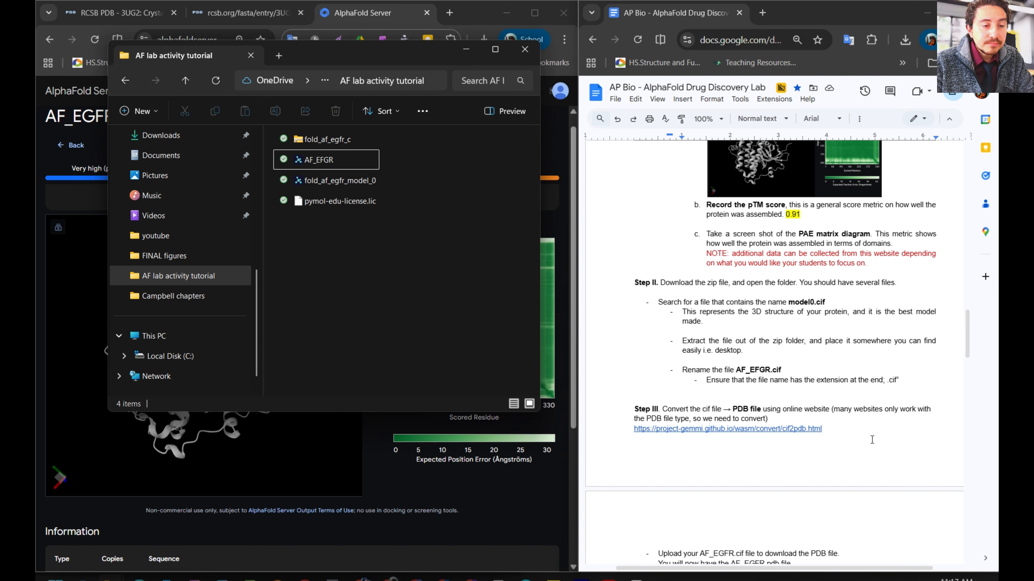
pyautogui.scroll(-3, 697, 363)
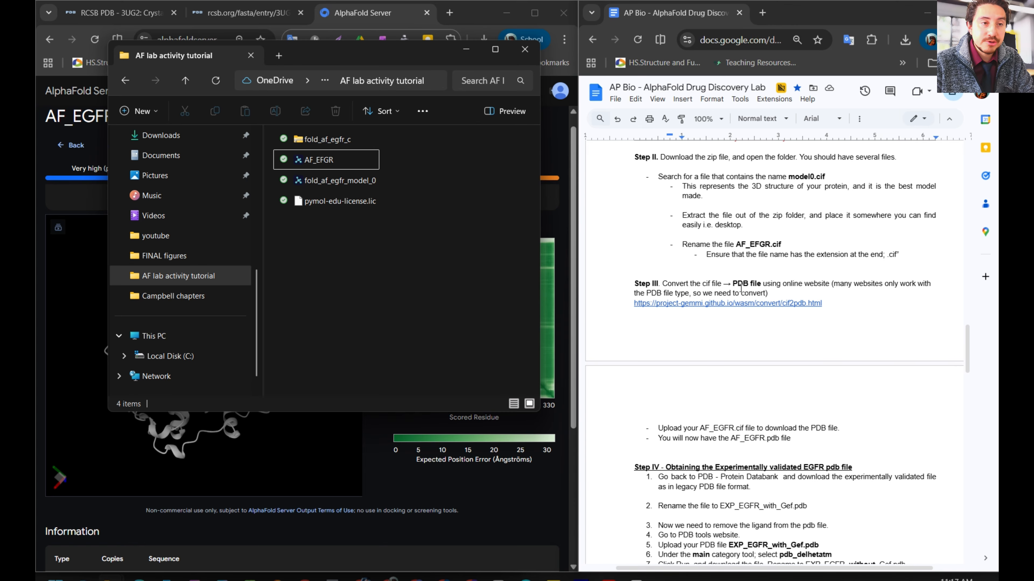
pyautogui.click(727, 305)
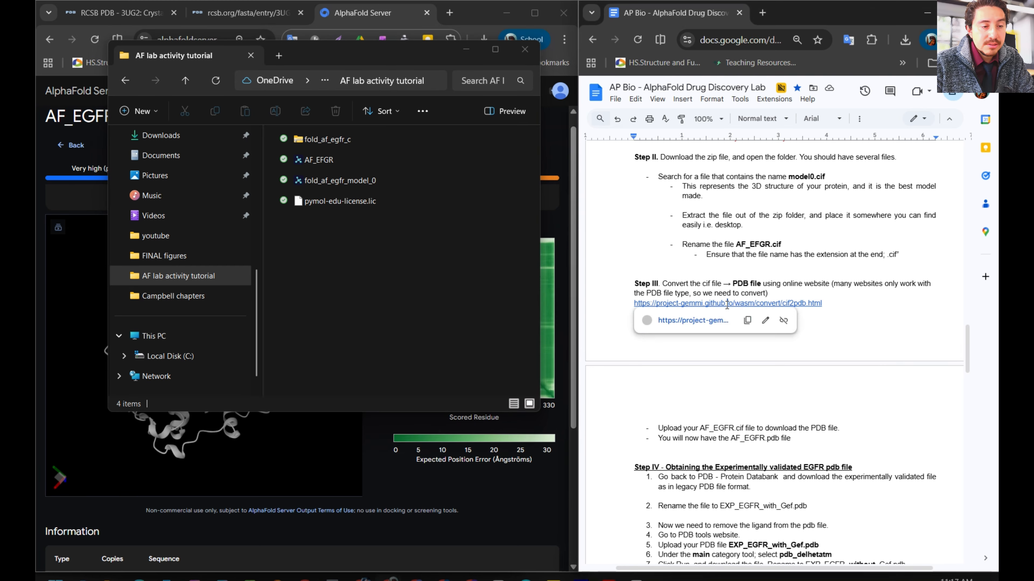
pyautogui.click(698, 322)
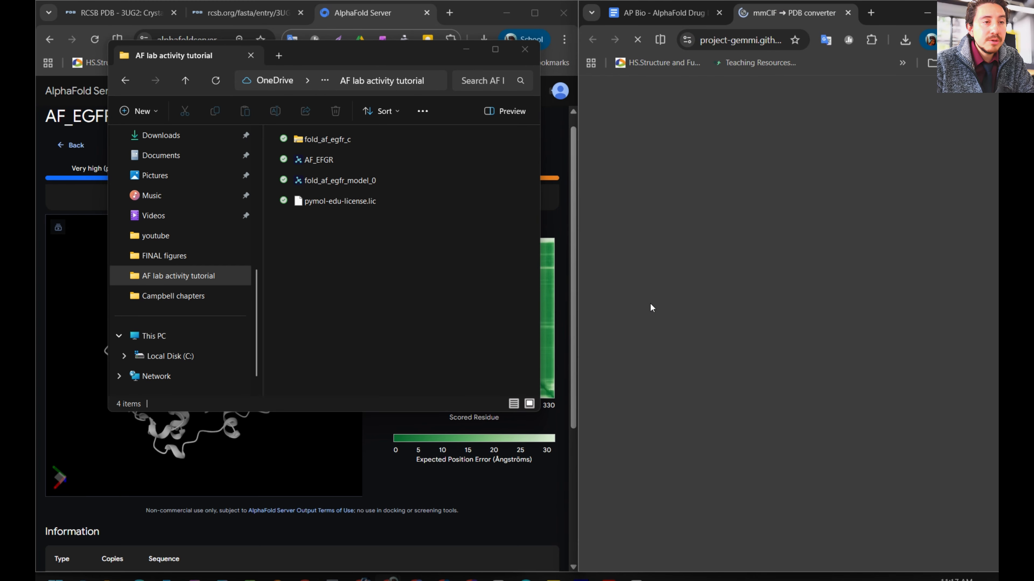
pyautogui.moveTo(804, 16); pyautogui.dragTo(451, 18)
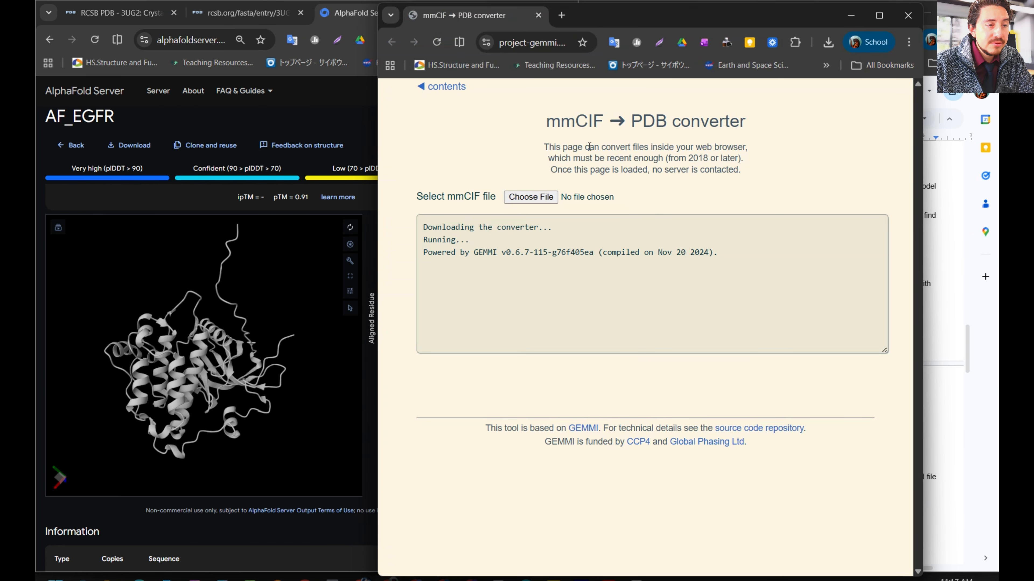
# Convert AF_EFGR.cif to PDB format and save the result as AF_EFGR in the AF lab activity tutorial folder
pyautogui.click(527, 199)
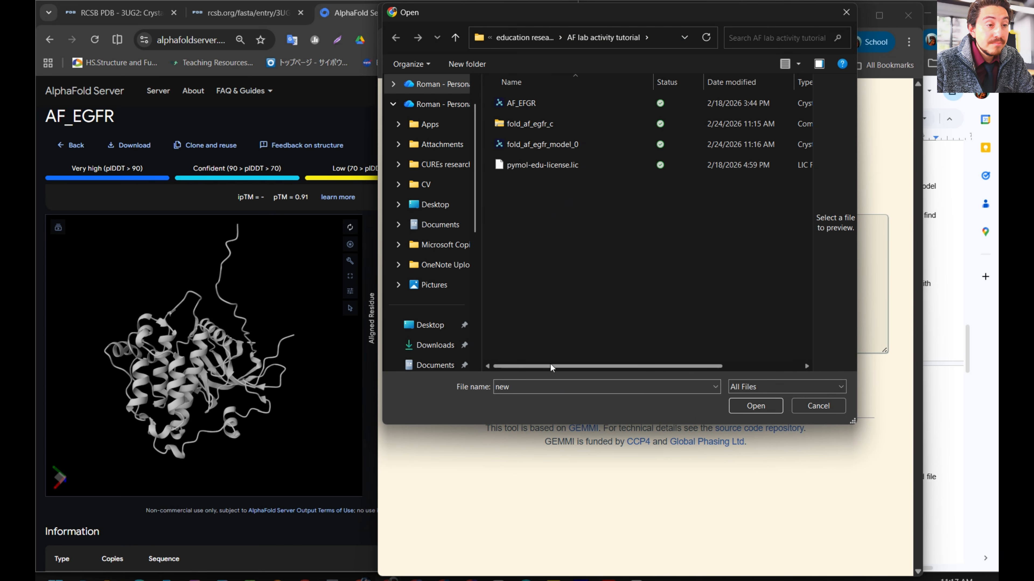
pyautogui.moveTo(653, 80); pyautogui.dragTo(590, 81)
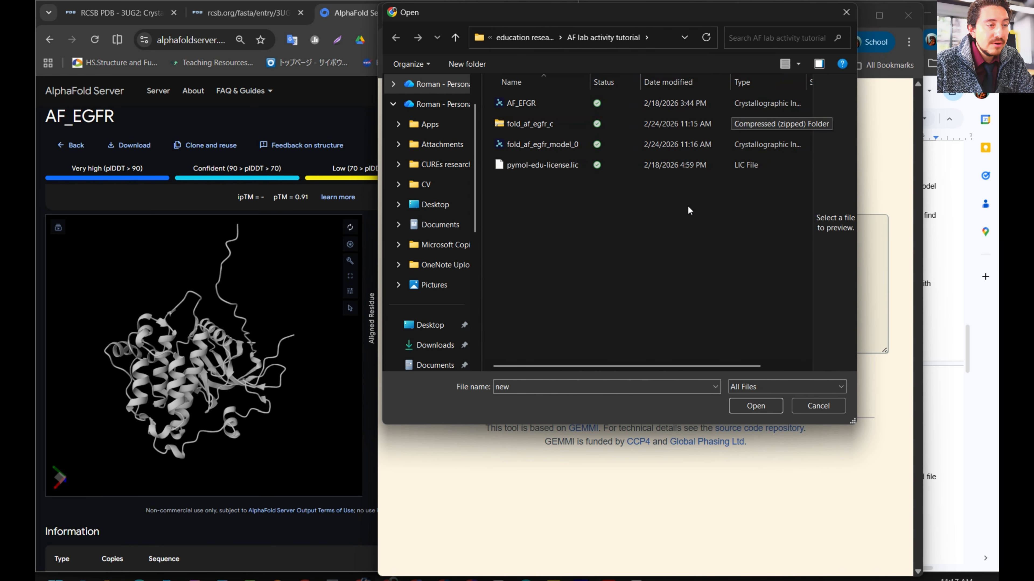
pyautogui.doubleClick(529, 104)
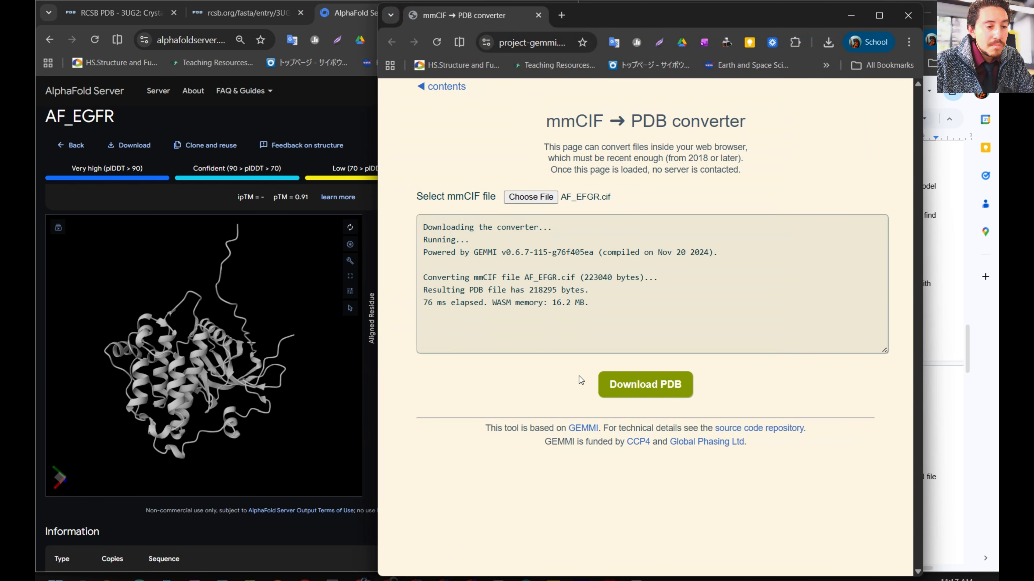
pyautogui.click(645, 390)
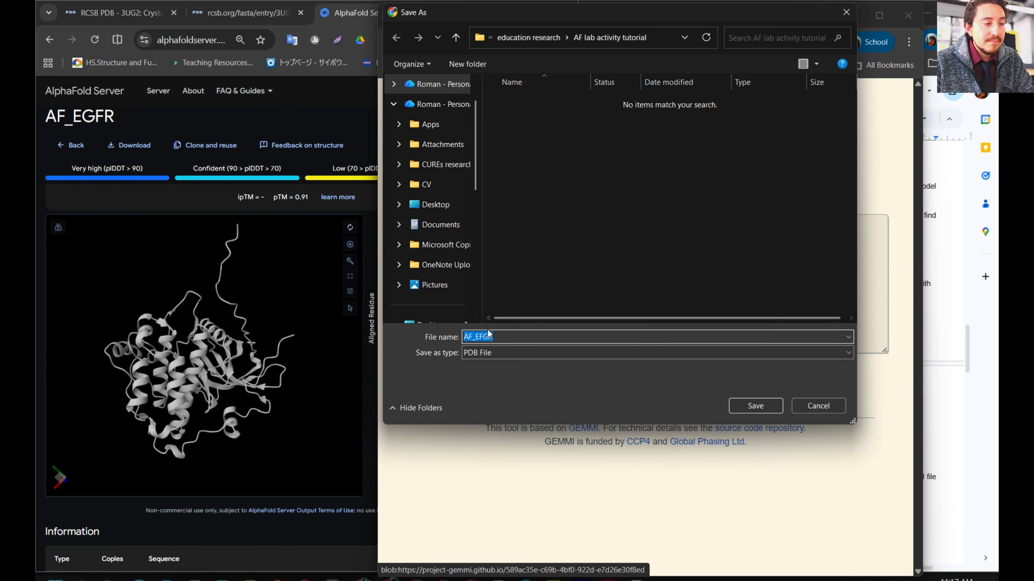
pyautogui.click(763, 408)
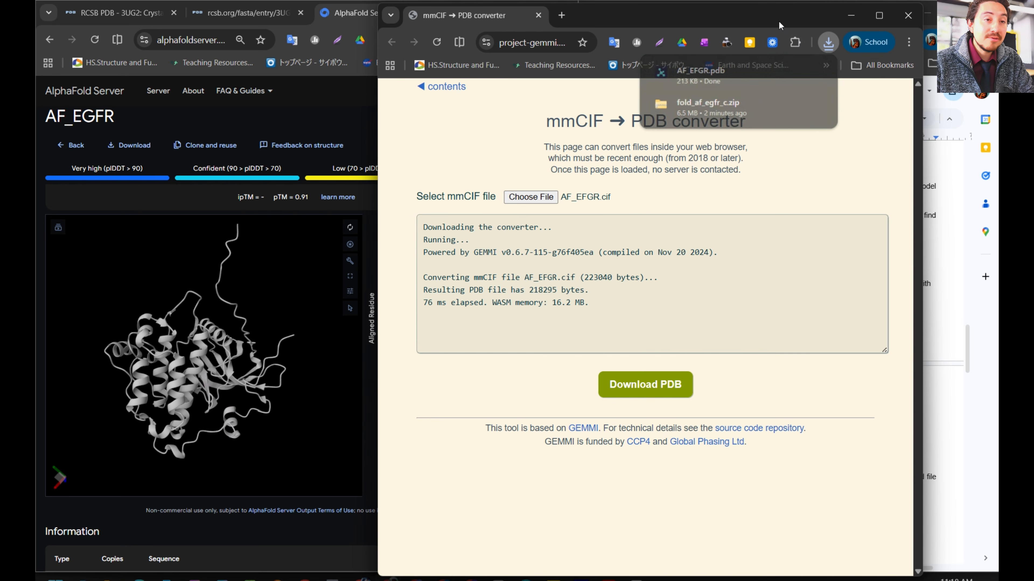
# Close the converter window, the AlphaFold Server page and the FASTA sequence page, returning to the 3UG2 entry on RCSB PDB
pyautogui.moveTo(827, 24); pyautogui.dragTo(716, 41)
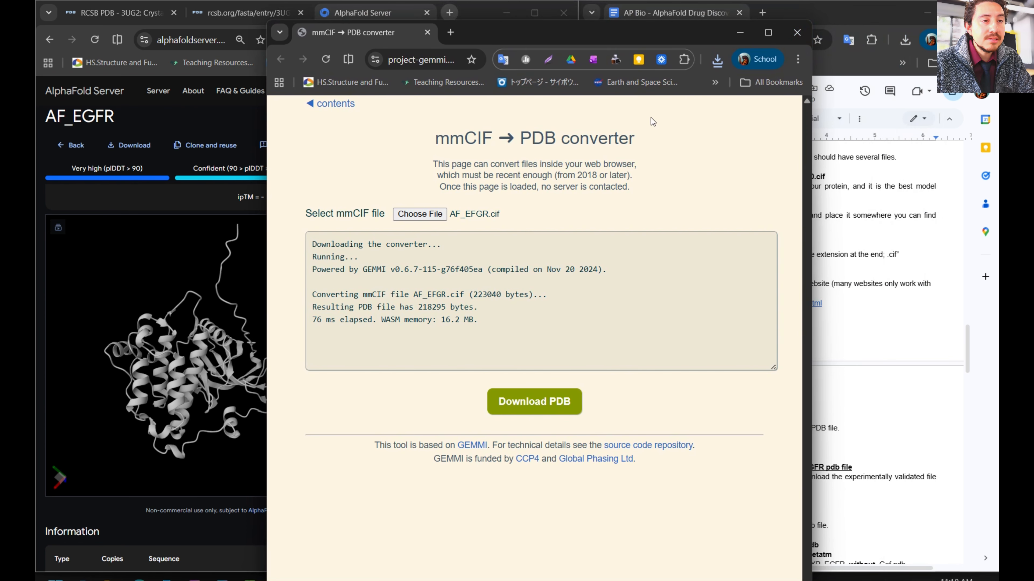
pyautogui.click(796, 32)
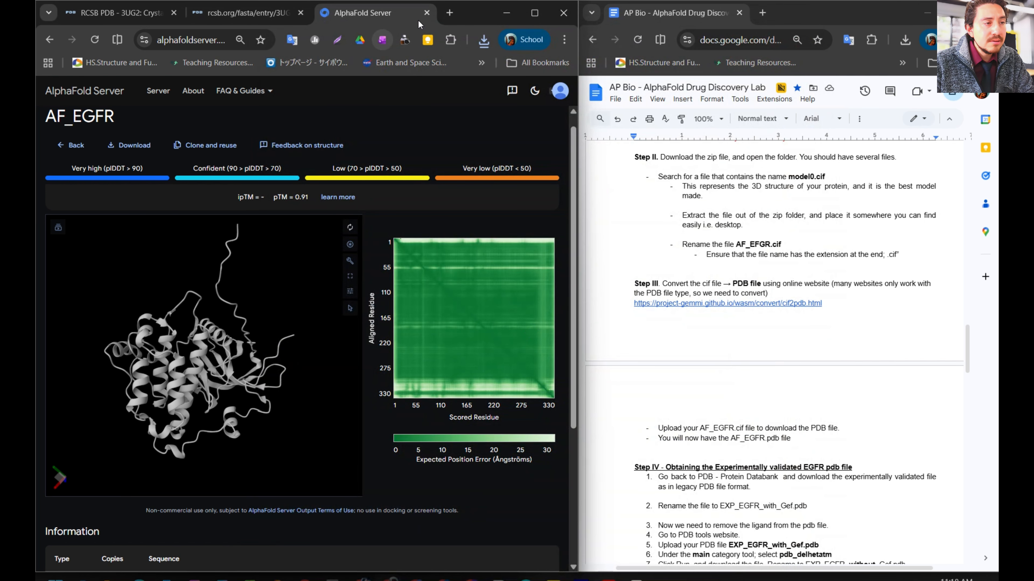
pyautogui.click(426, 13)
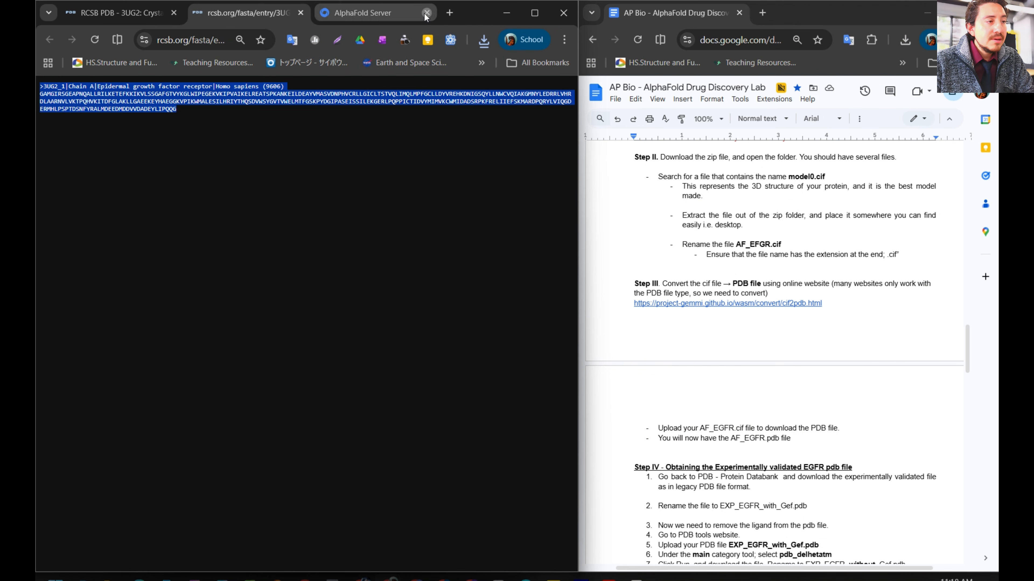
pyautogui.click(100, 100)
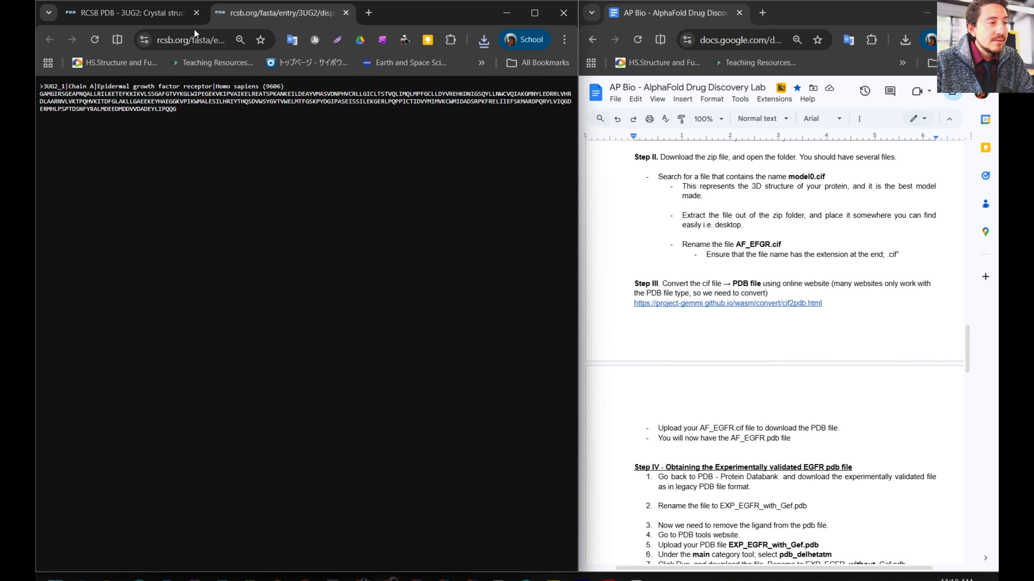
pyautogui.click(346, 12)
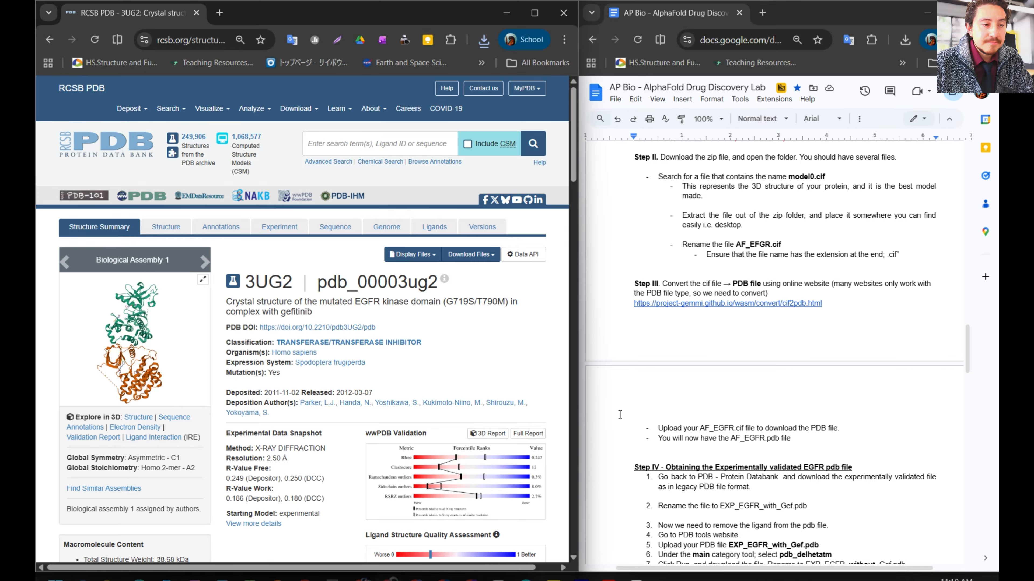
# Following Step IV, download the 3UG2 structure in Legacy PDB Format and save it as EXP_EGFR_with_Gef
pyautogui.scroll(-3, 620, 414)
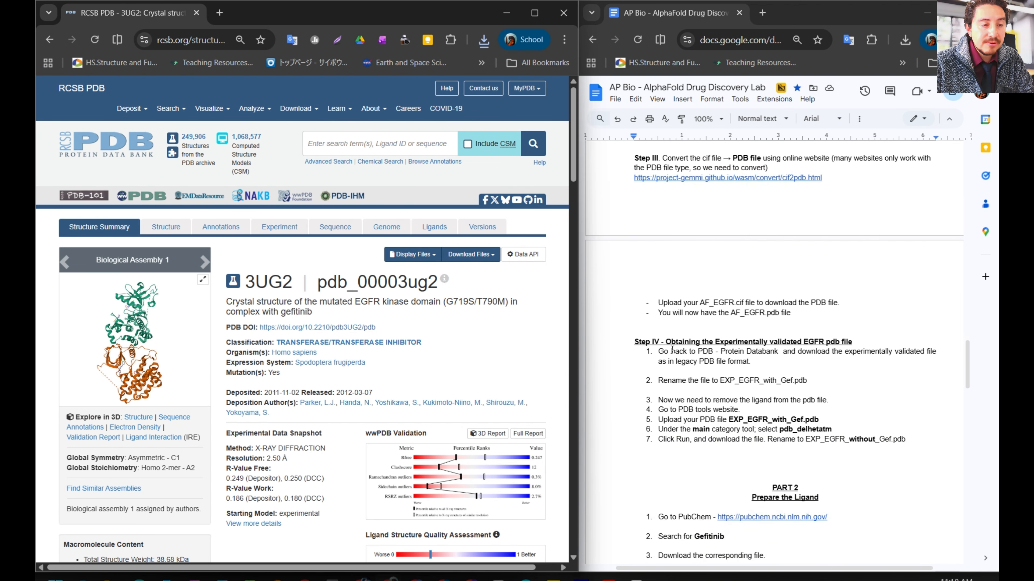
pyautogui.scroll(-2, 672, 349)
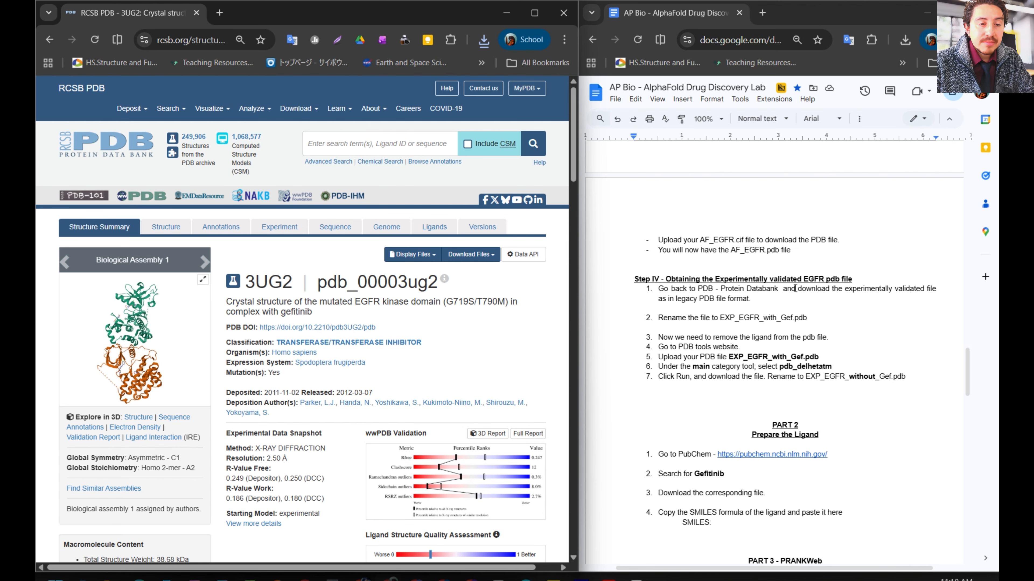
pyautogui.click(738, 311)
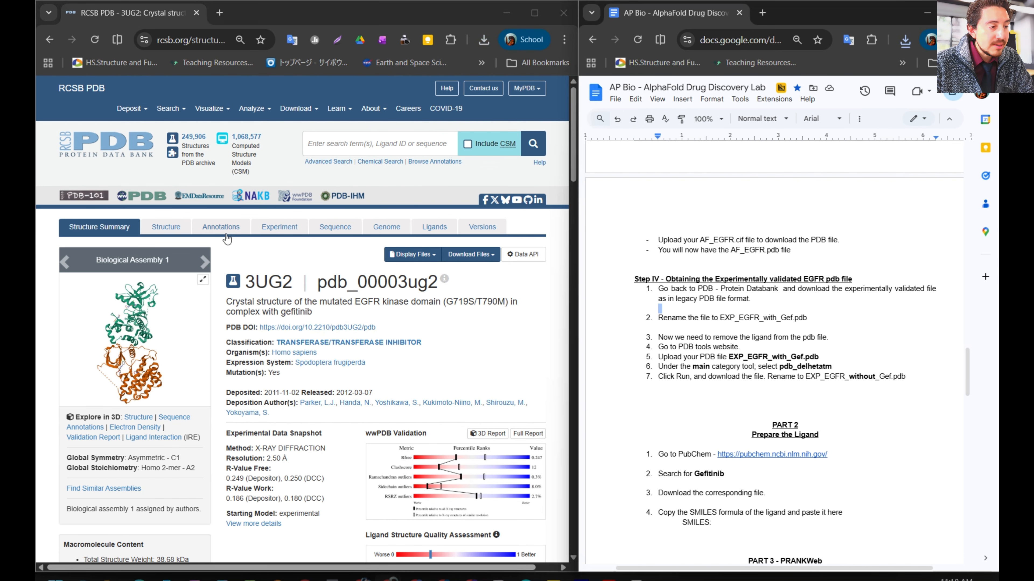
pyautogui.scroll(-1, 284, 235)
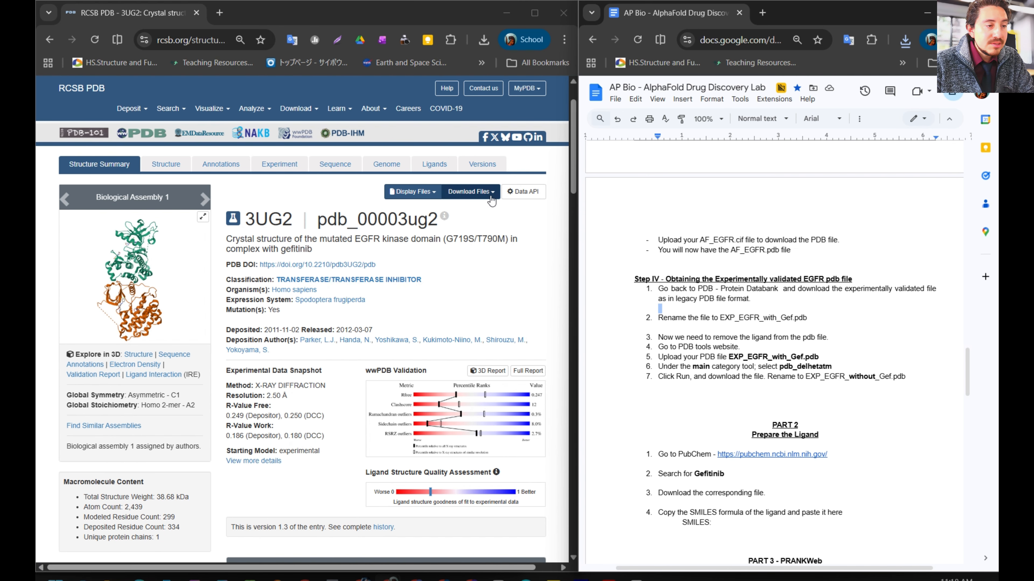
pyautogui.click(484, 194)
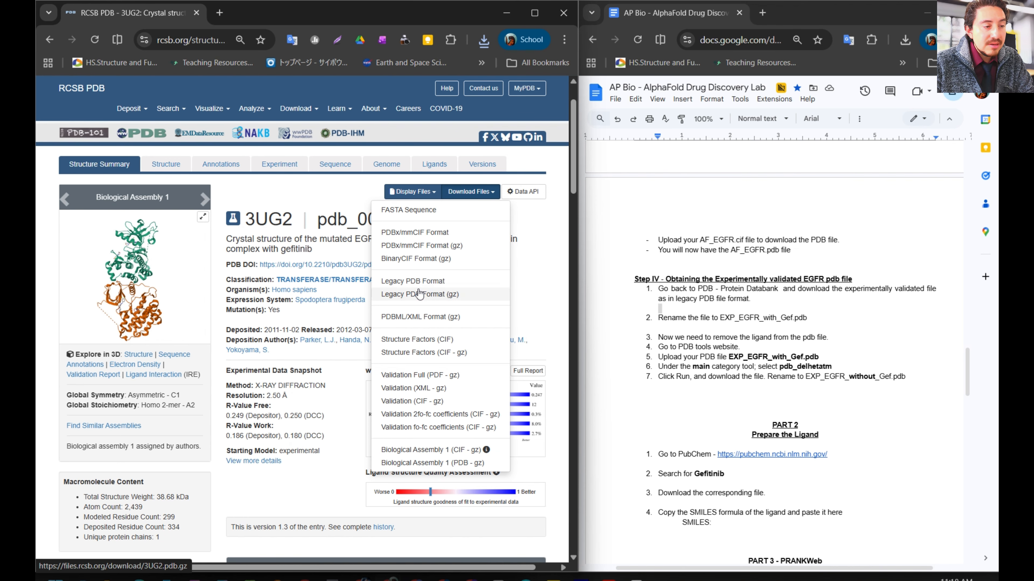
pyautogui.click(434, 284)
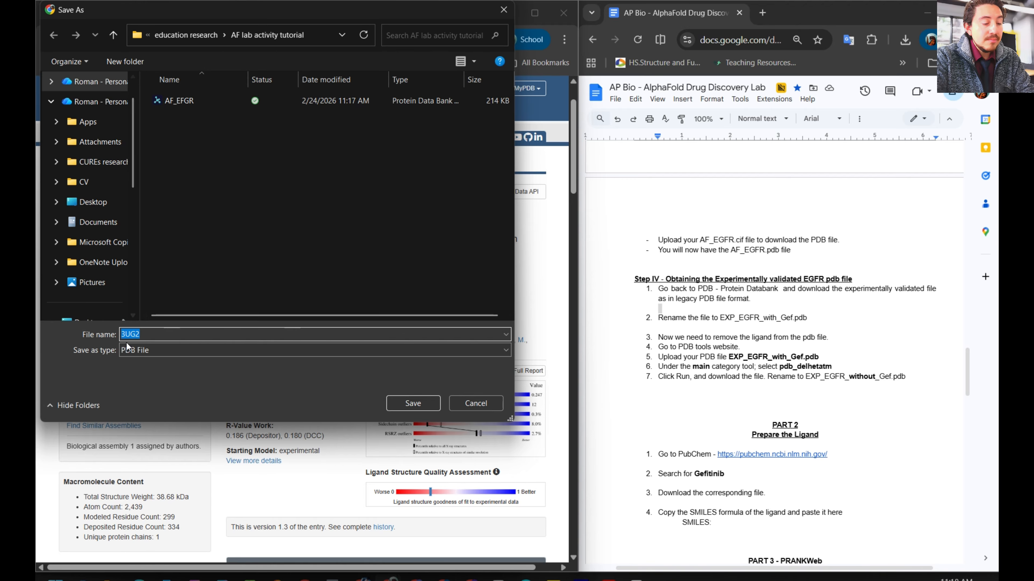
pyautogui.write('EXP_EGFR_with_Gef')
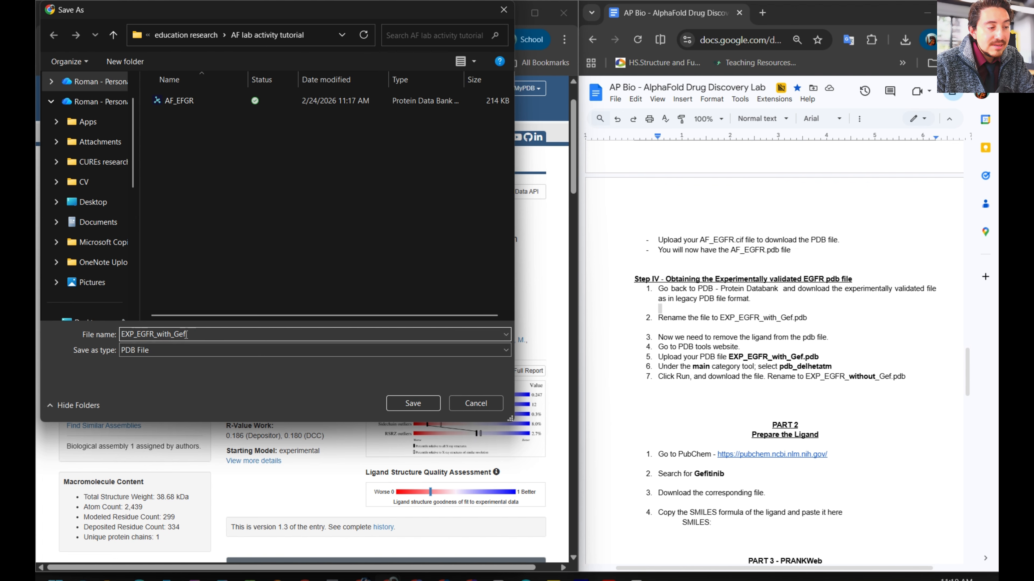
pyautogui.click(389, 405)
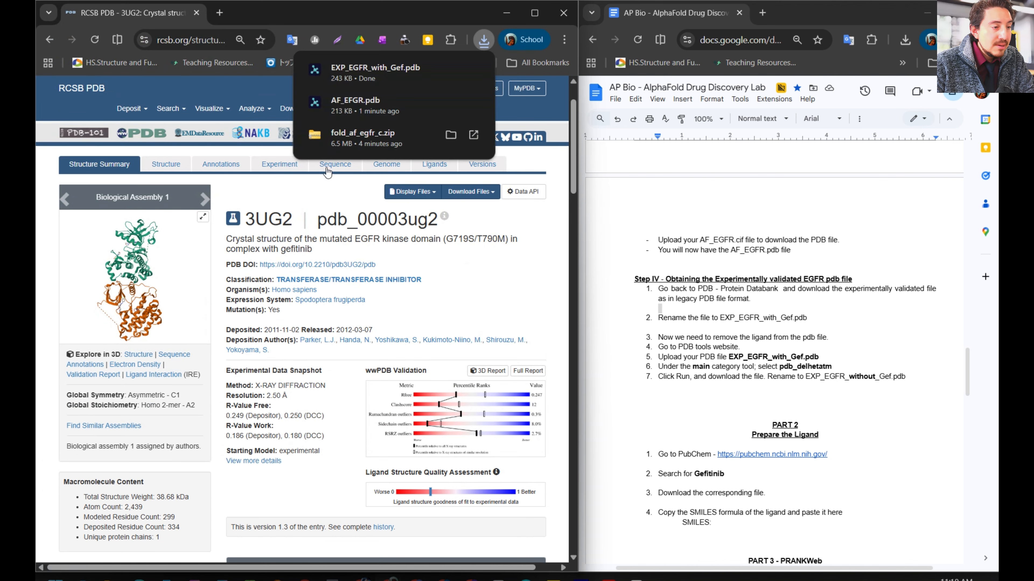
pyautogui.click(422, 303)
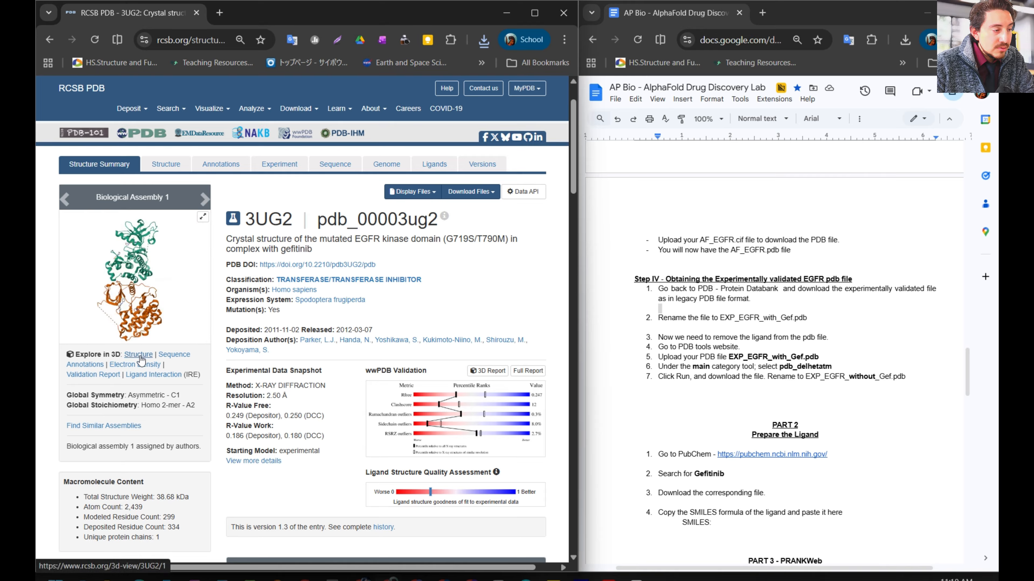
# Open the 3D structure view of 3UG2 and examine the protein from several angles and the gefitinib reference in its title
pyautogui.click(131, 357)
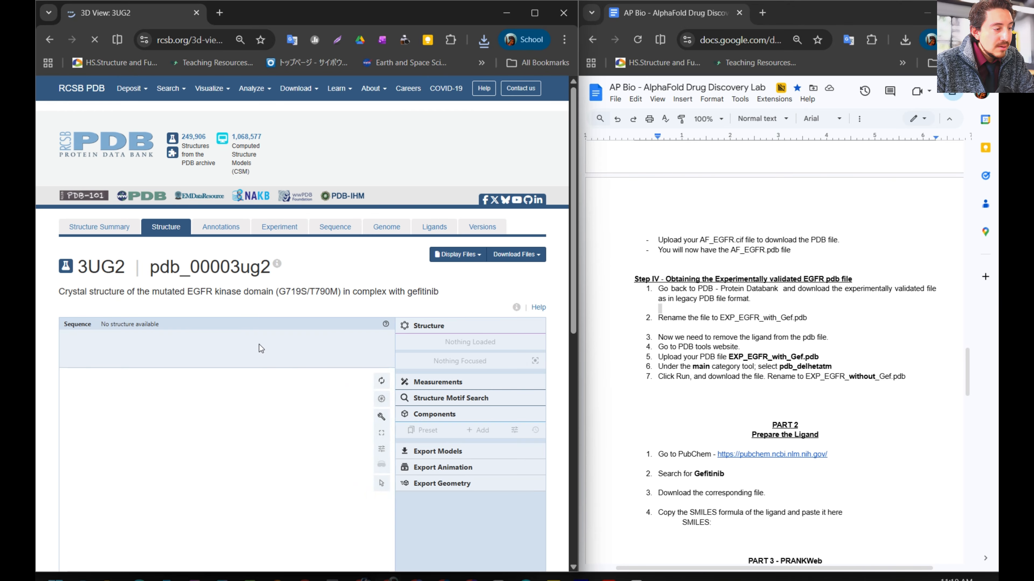
pyautogui.scroll(-3, 44, 362)
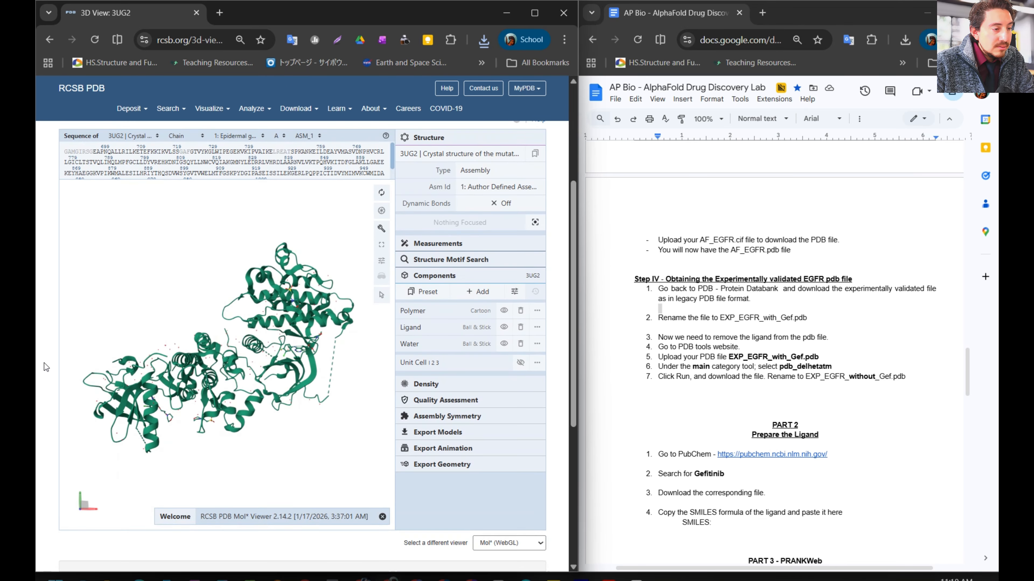
pyautogui.moveTo(248, 455); pyautogui.dragTo(313, 368)
pyautogui.moveTo(240, 381); pyautogui.dragTo(177, 446)
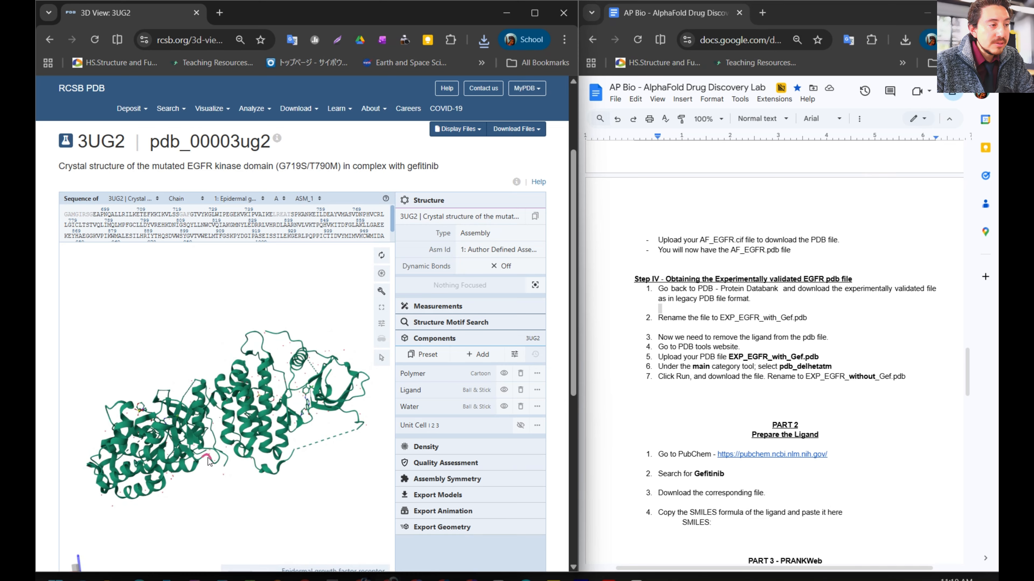
pyautogui.moveTo(208, 459); pyautogui.dragTo(120, 478)
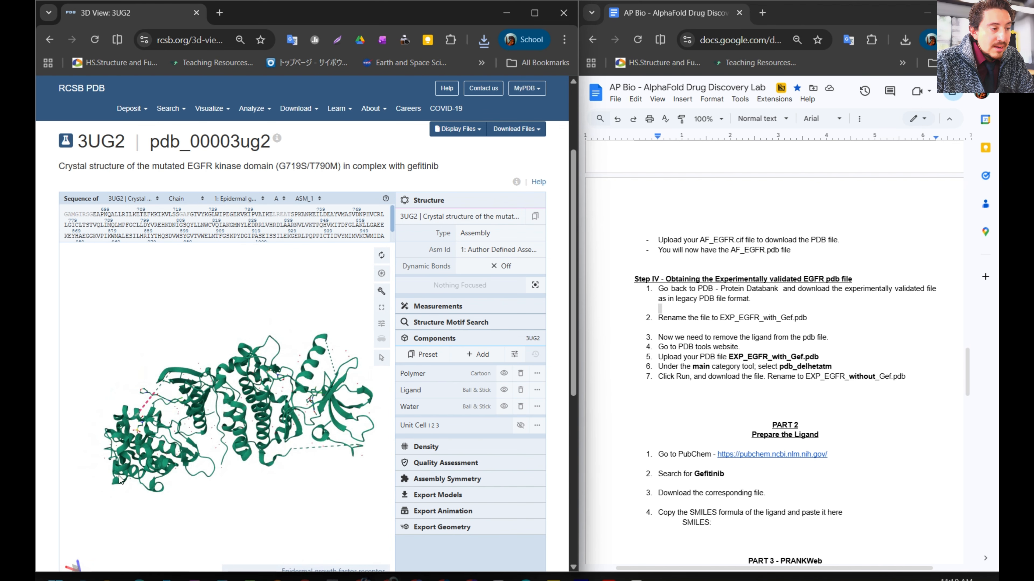
pyautogui.doubleClick(438, 166)
pyautogui.click(438, 167)
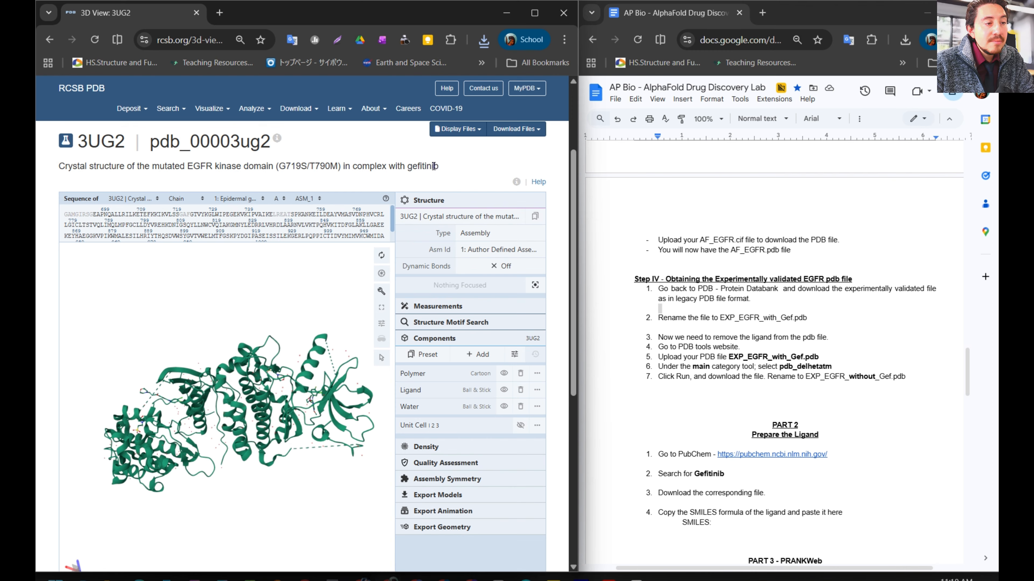
pyautogui.moveTo(439, 169); pyautogui.dragTo(353, 168)
pyautogui.click(350, 178)
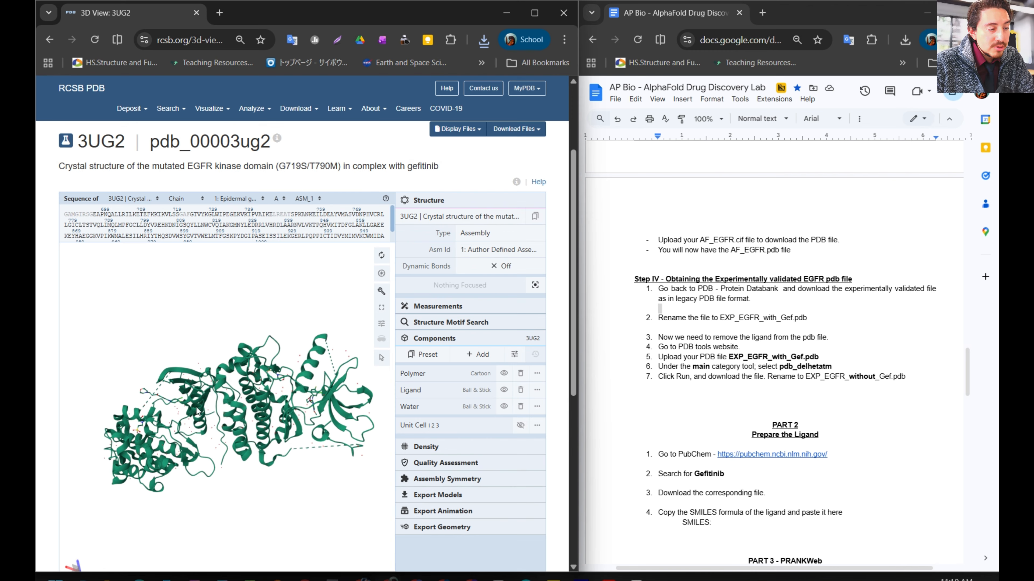
# Examine where the Ligand component sits within the 3UG2 protein, both close up and in the whole structure
pyautogui.moveTo(189, 390); pyautogui.dragTo(387, 447)
pyautogui.click(423, 394)
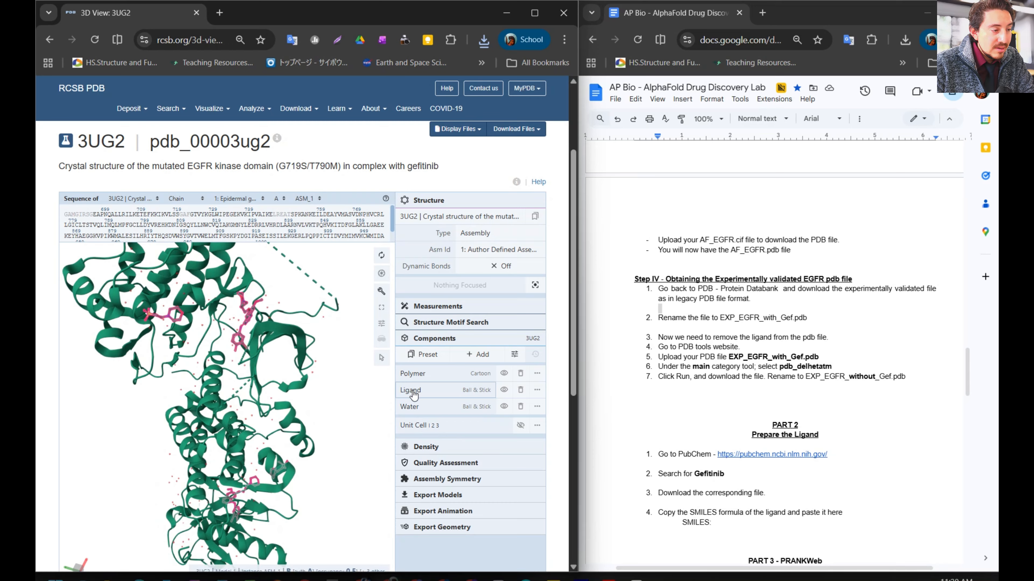
pyautogui.scroll(5, 256, 334)
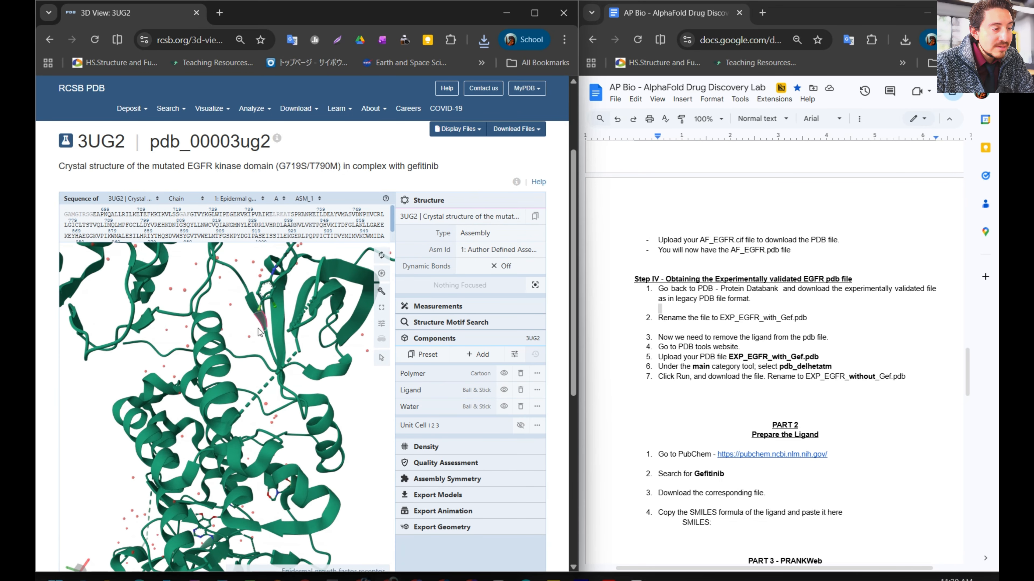
pyautogui.moveTo(258, 329); pyautogui.dragTo(303, 377)
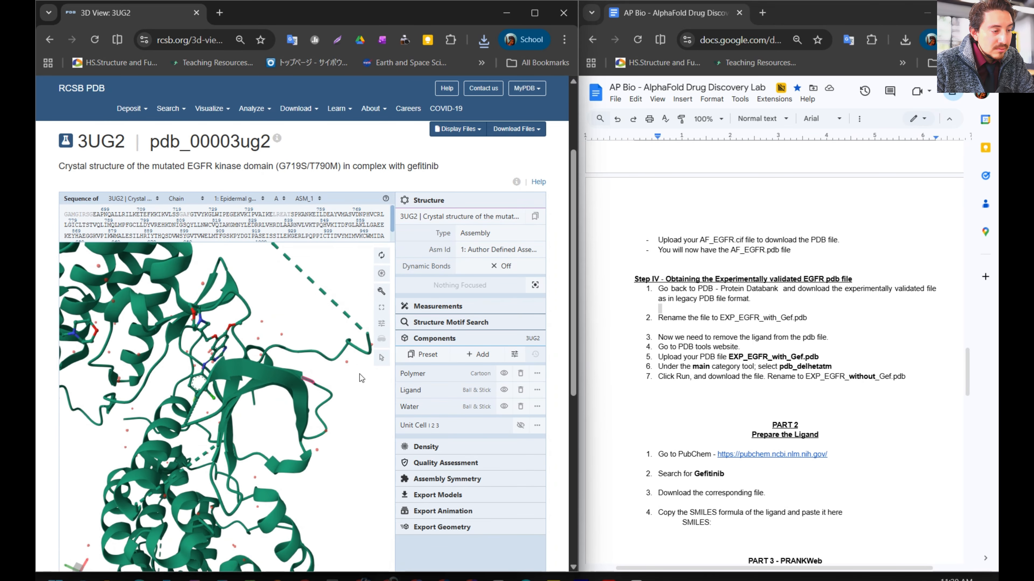
pyautogui.click(410, 391)
pyautogui.moveTo(356, 413); pyautogui.dragTo(321, 421)
pyautogui.scroll(-4, 233, 414)
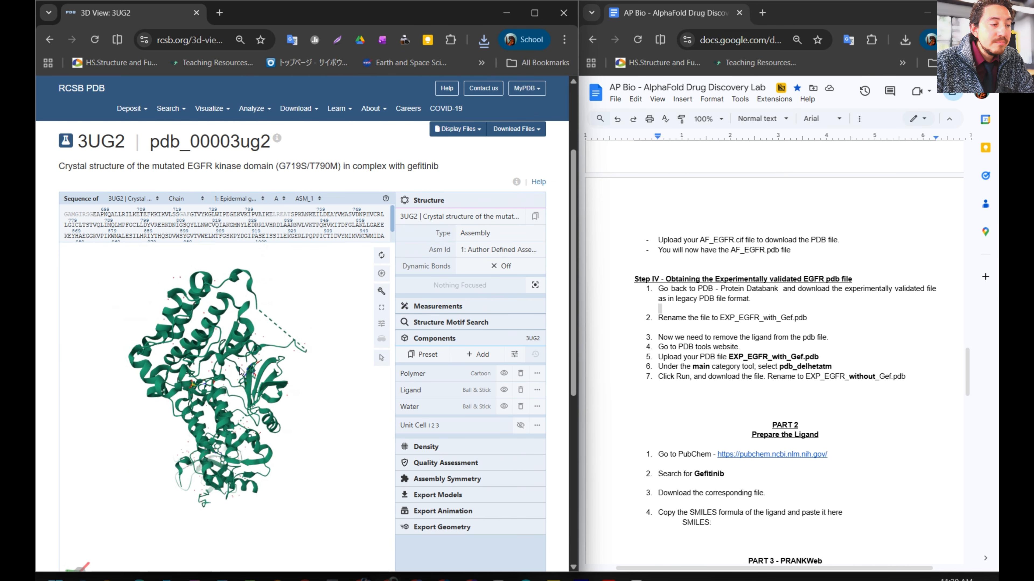
pyautogui.moveTo(239, 368); pyautogui.dragTo(247, 360)
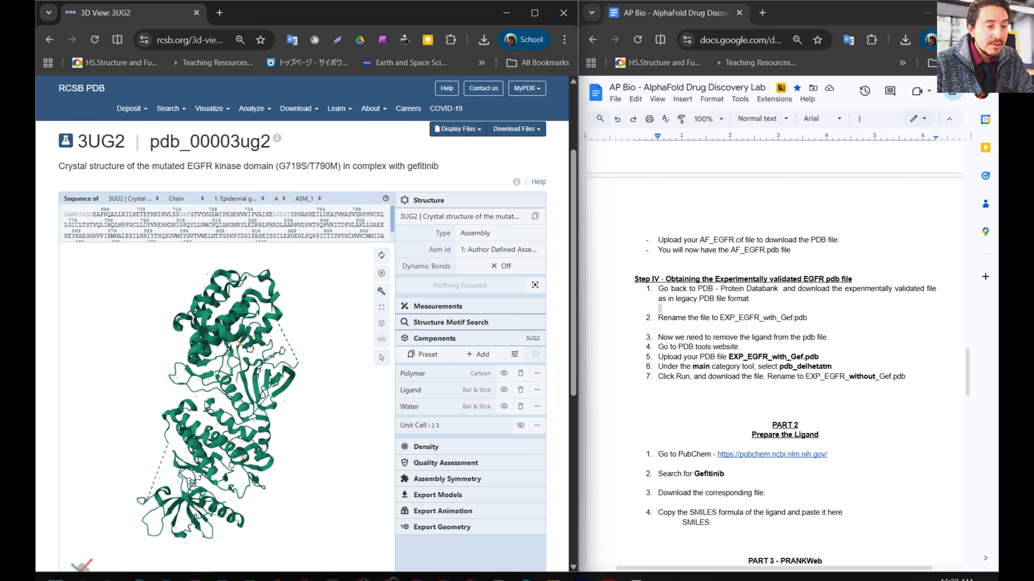
# Insert blank lines after items 3, 4 and 5 of the Step IV instructions in the lab document
pyautogui.click(676, 398)
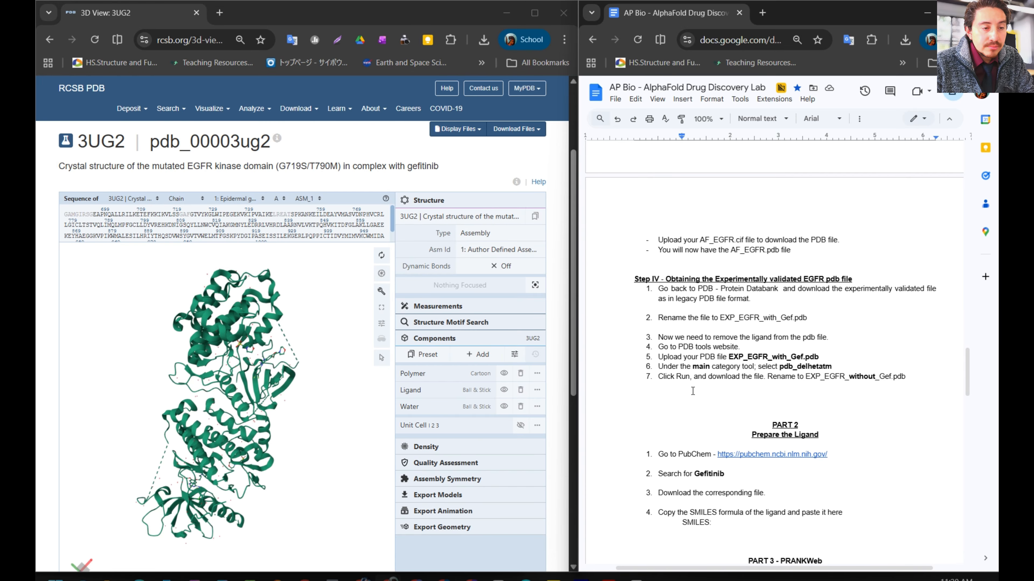
pyautogui.scroll(2, 692, 390)
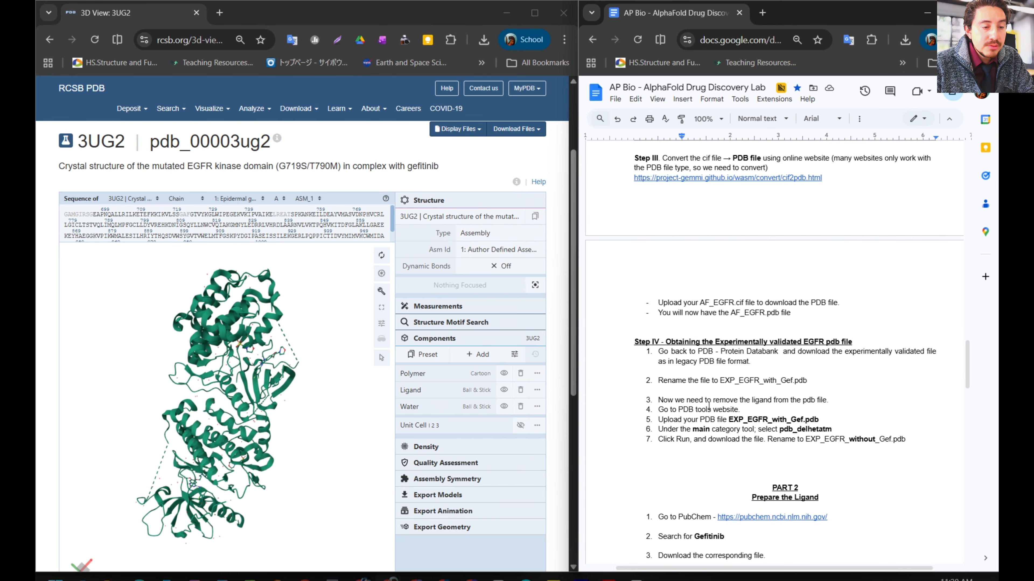
pyautogui.click(833, 402)
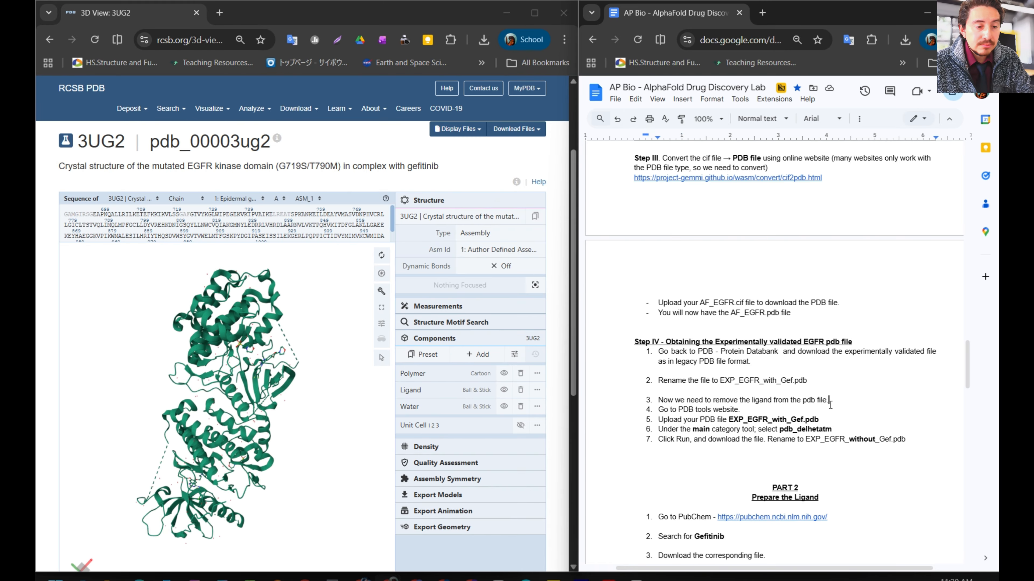
pyautogui.press('Return')
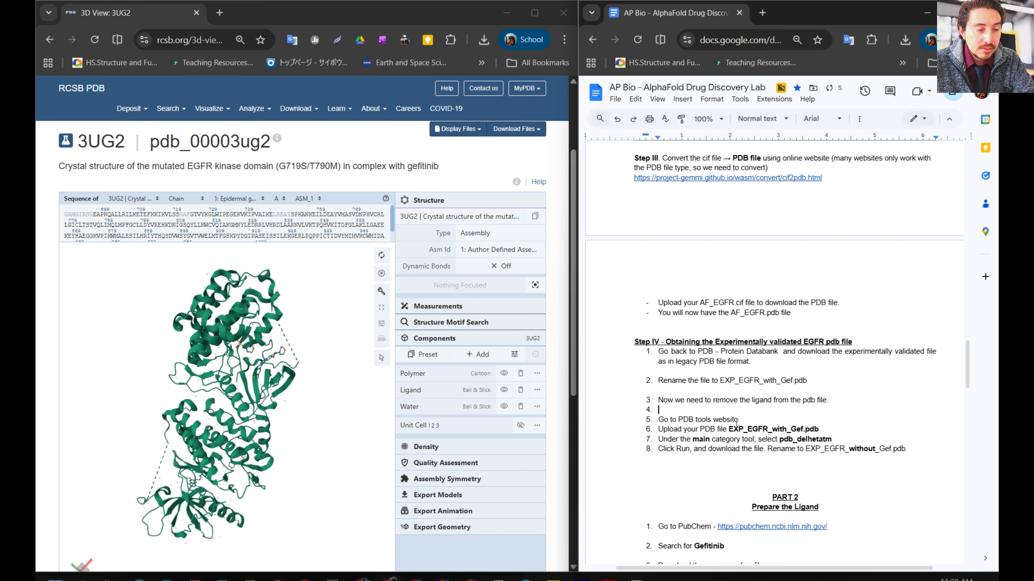
pyautogui.hotkey('shift', 'Return')
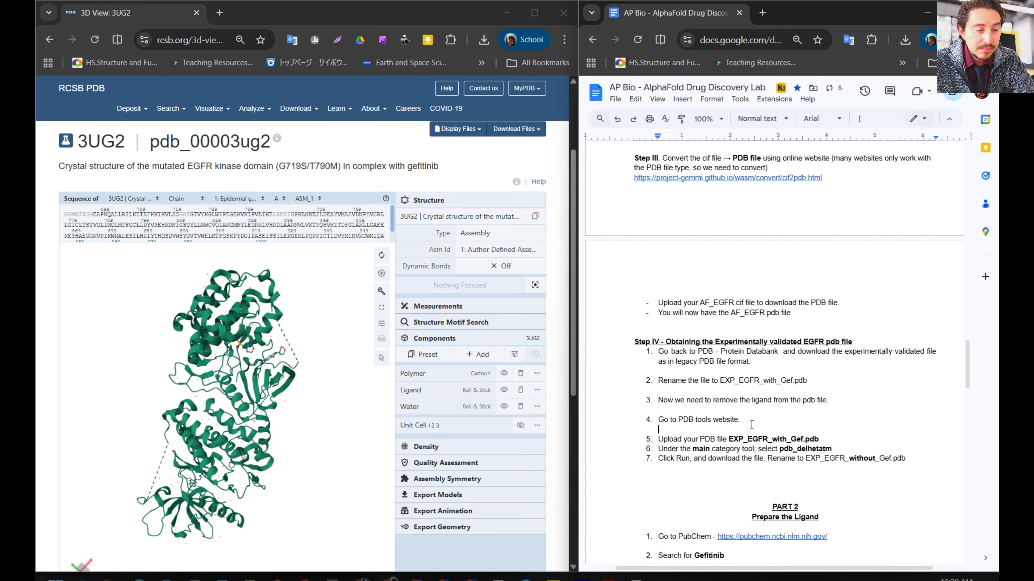
pyautogui.click(835, 439)
pyautogui.hotkey('shift', 'Return')
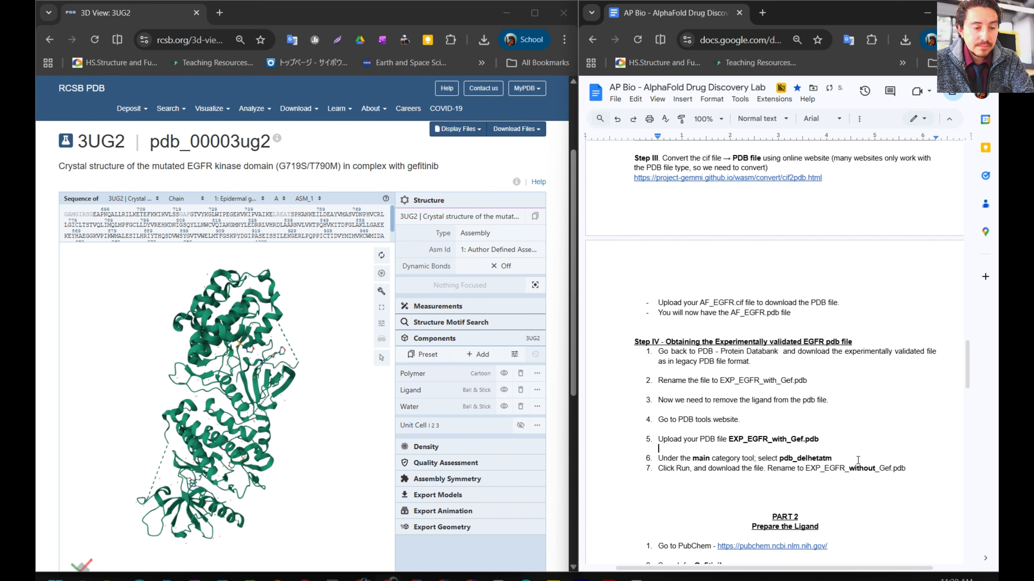
# Separate items 6 and 7 of Step IV with a blank line and remove the extra empty numbered item after item 5
pyautogui.click(848, 457)
pyautogui.write('4')
pyautogui.press('Return')
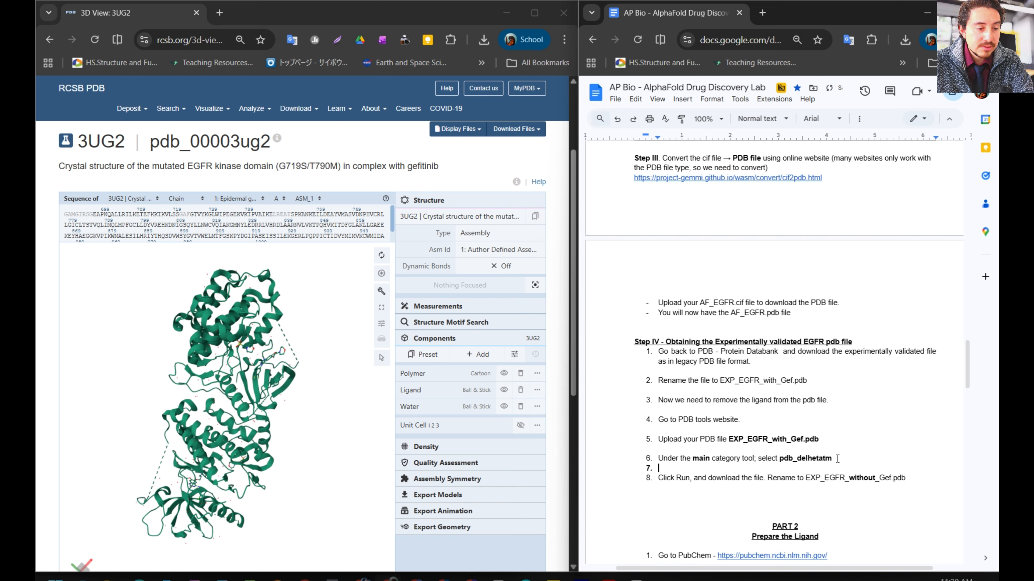
pyautogui.click(832, 439)
pyautogui.press('Return')
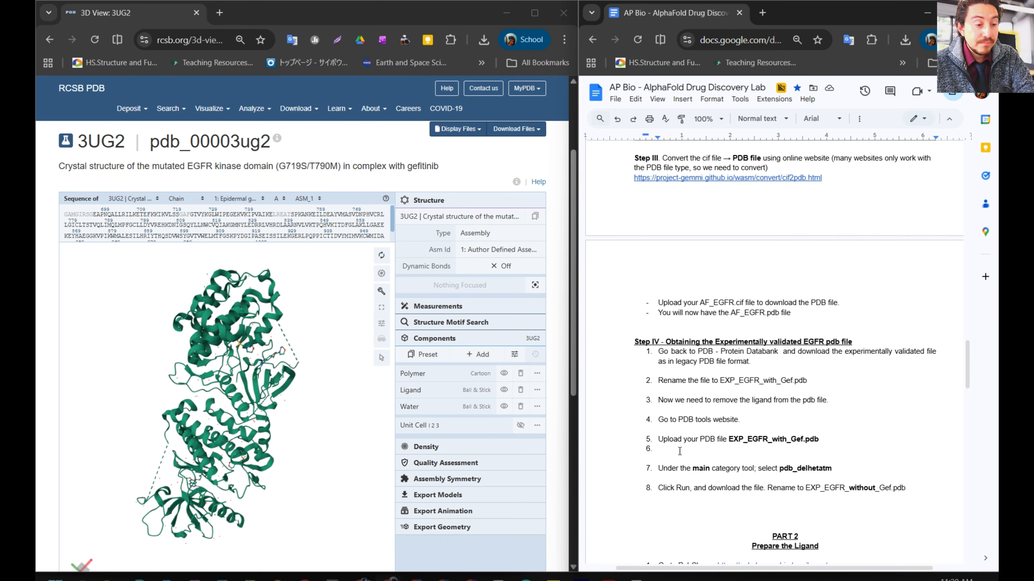
pyautogui.press('BackSpace')
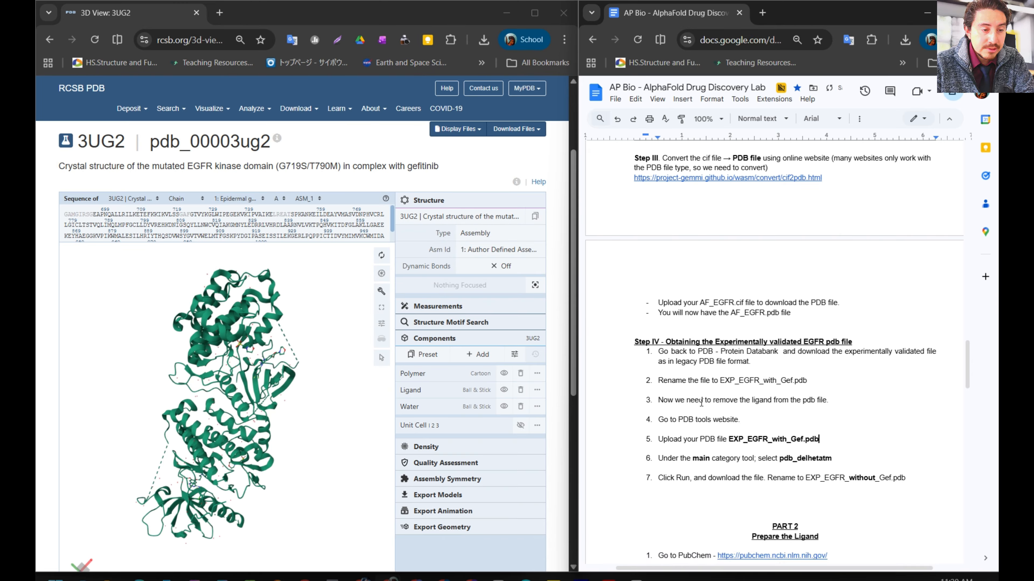
# Open the PDB tools website from the lab document at 80% zoom, and return from the 3D view to the 3UG2 summary page
pyautogui.moveTo(723, 381); pyautogui.dragTo(798, 385)
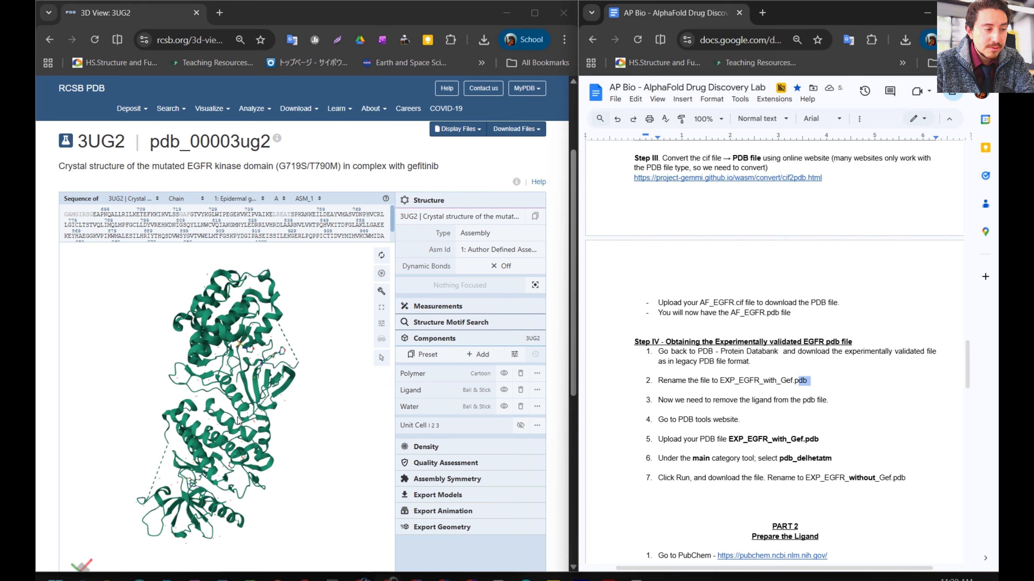
pyautogui.moveTo(232, 404); pyautogui.dragTo(261, 380)
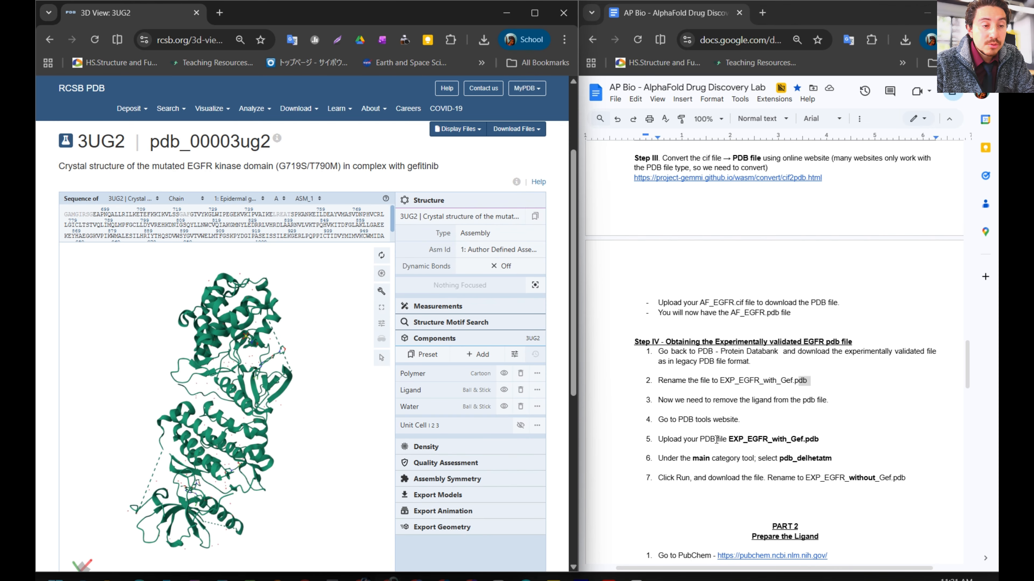
pyautogui.scroll(20, 718, 435)
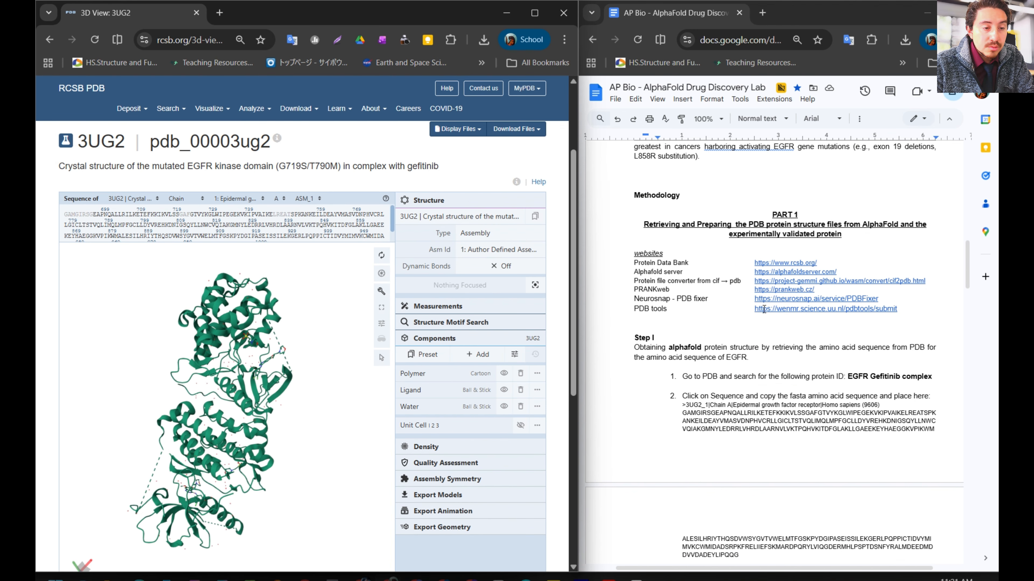
pyautogui.click(782, 326)
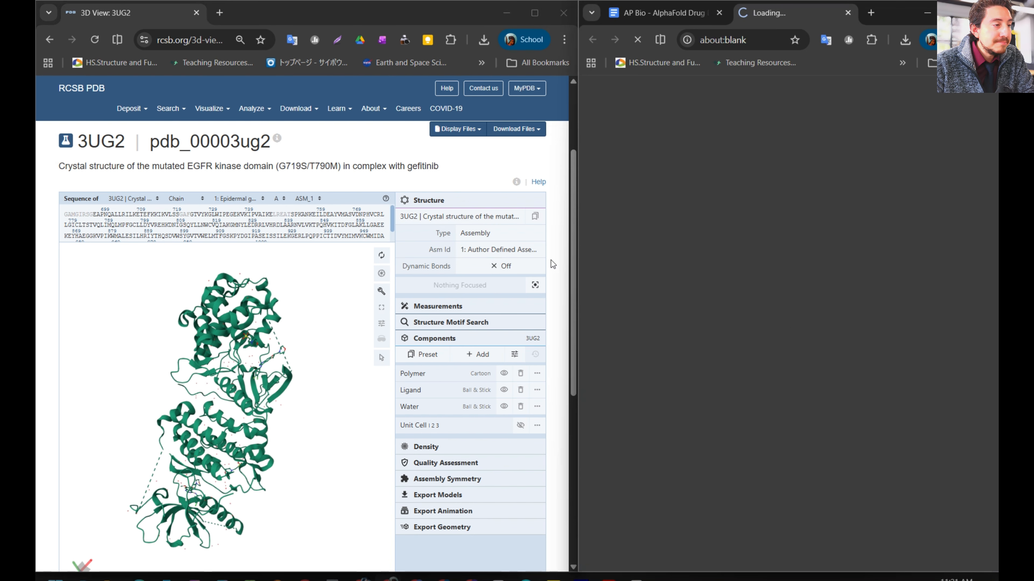
pyautogui.click(50, 40)
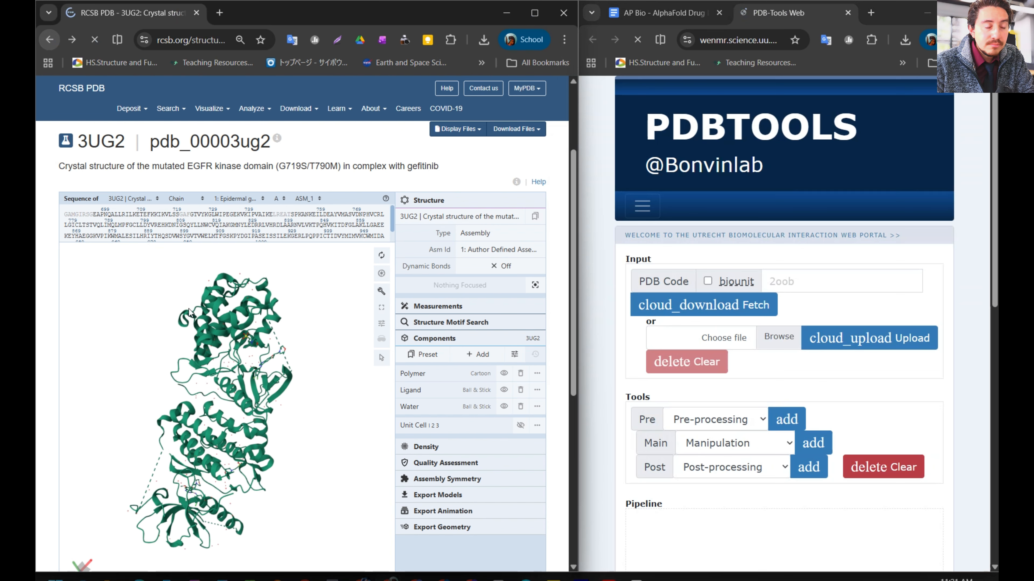
pyautogui.scroll(-2, 678, 358)
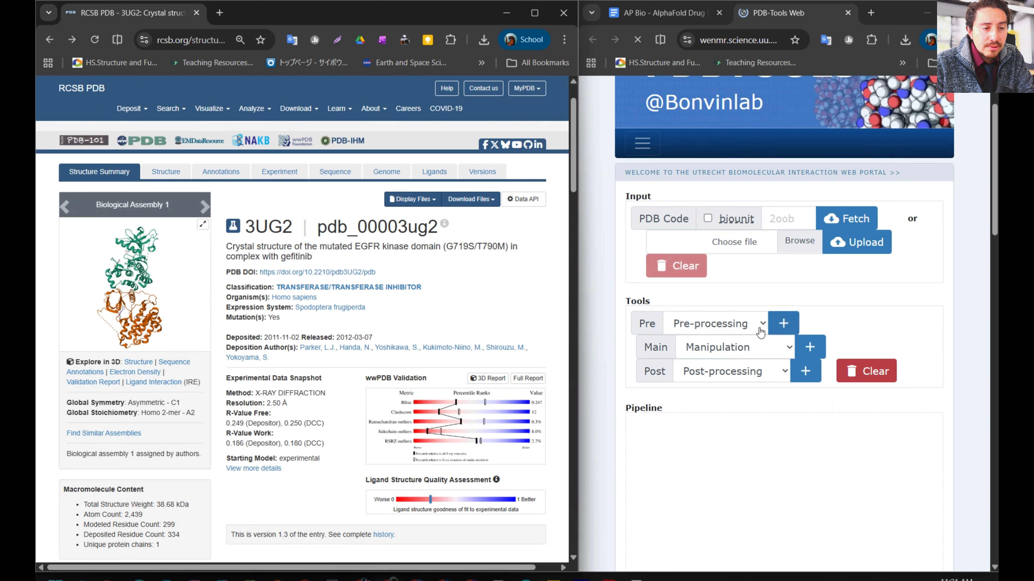
pyautogui.scroll(-5, 749, 350)
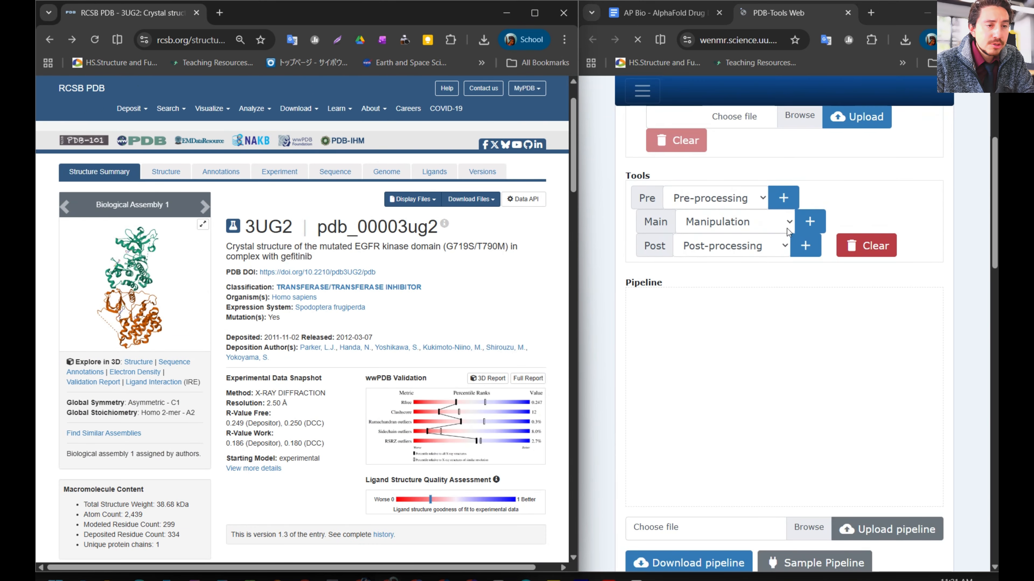
pyautogui.hotkey('ctrl', '-')
pyautogui.hotkey('ctrl', '-')
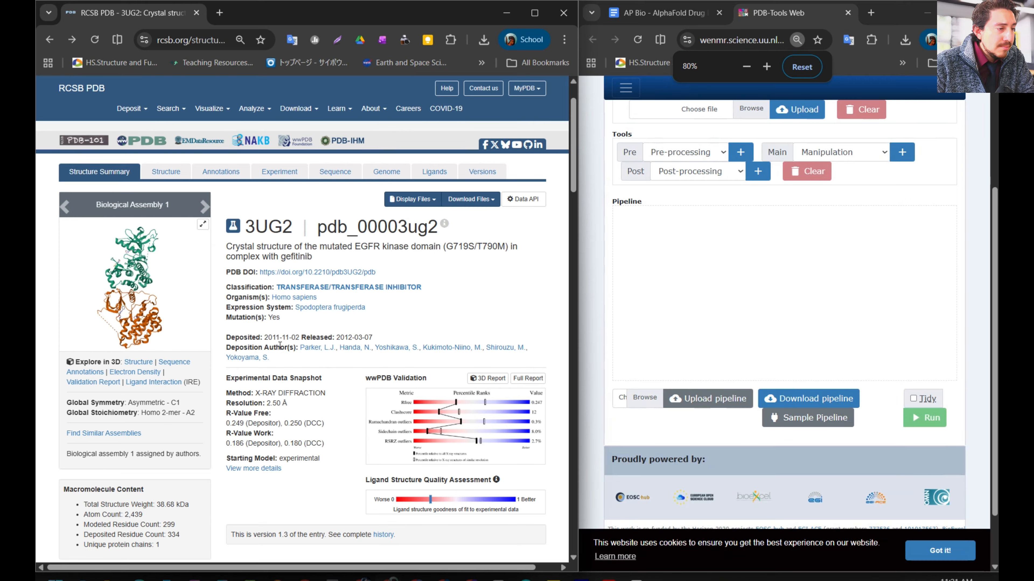
# Capture a screenshot of the Experimental Data Snapshot section on the 3UG2 summary page
pyautogui.scroll(-2, 275, 317)
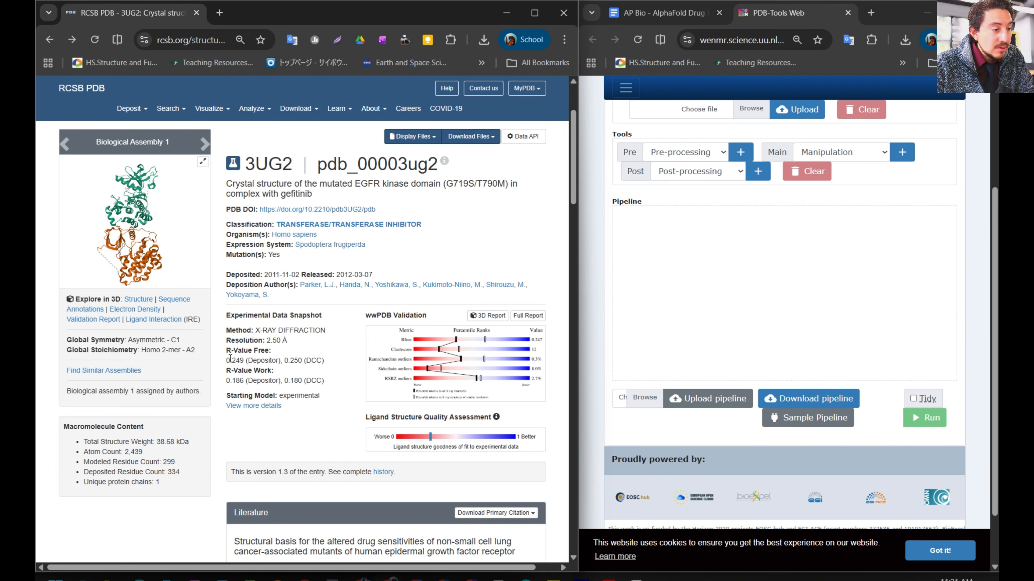
pyautogui.press('super+shift+s')
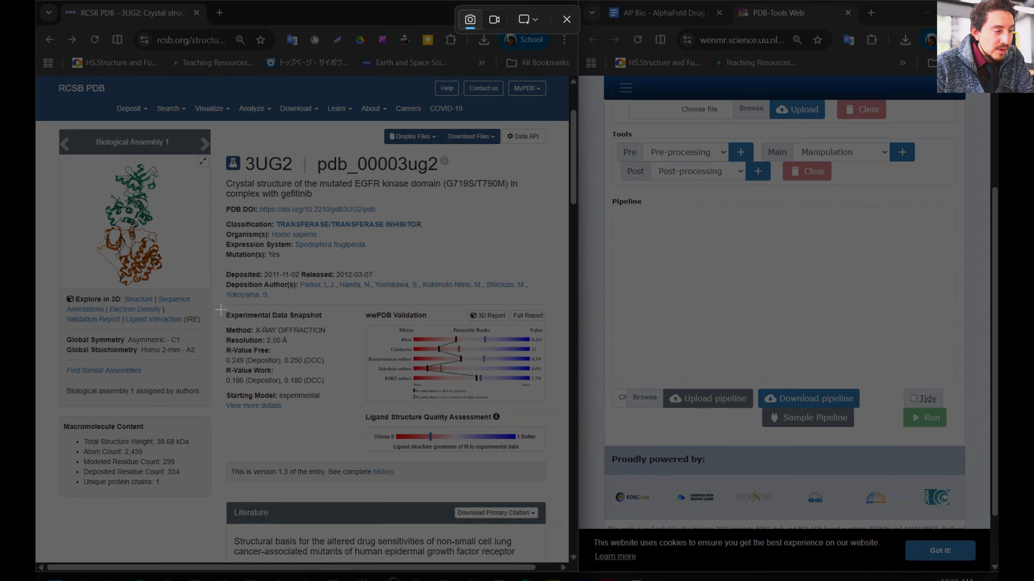
pyautogui.moveTo(220, 310); pyautogui.dragTo(334, 416)
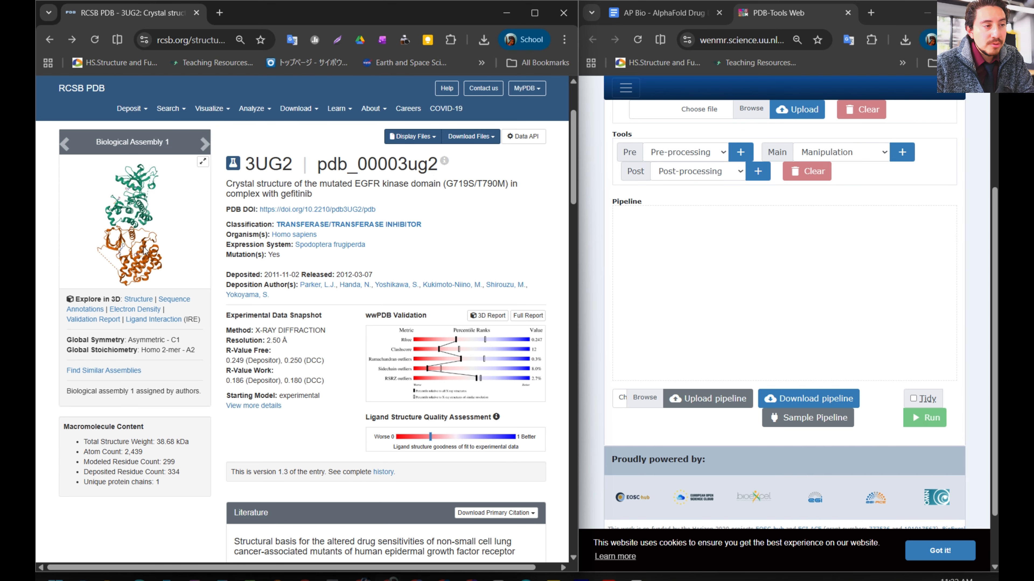
# Paste the Experimental Data Snapshot screenshot under item 1 of Step IV in the lab document and shrink it slightly
pyautogui.click(663, 13)
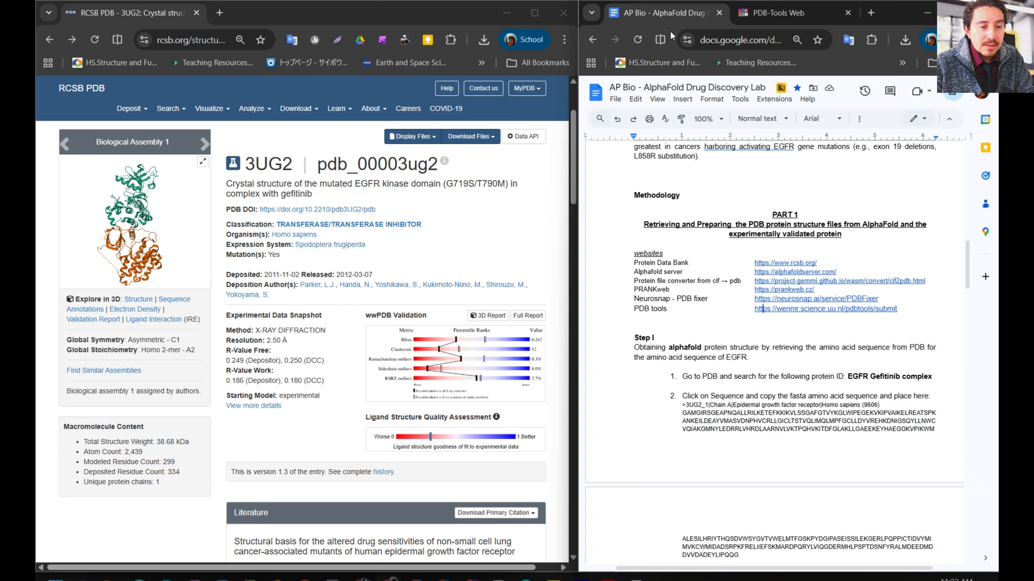
pyautogui.scroll(-20, 736, 342)
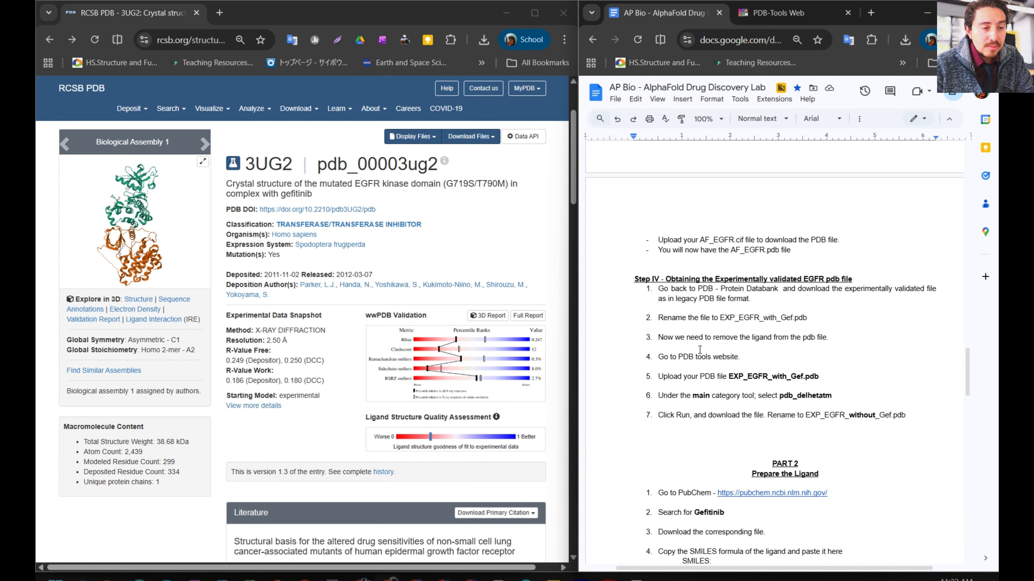
pyautogui.click(697, 307)
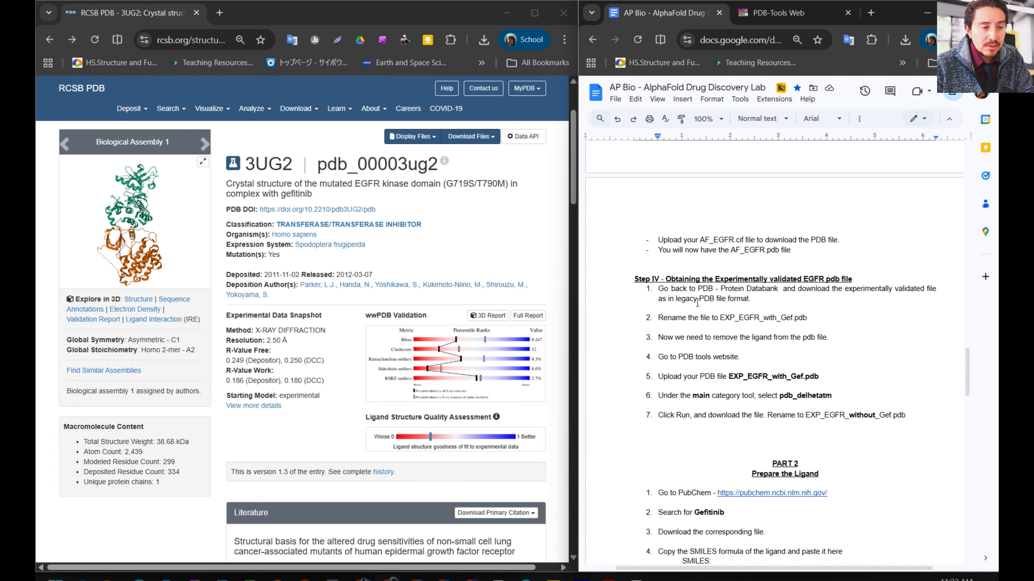
pyautogui.hotkey('ctrl', 'v')
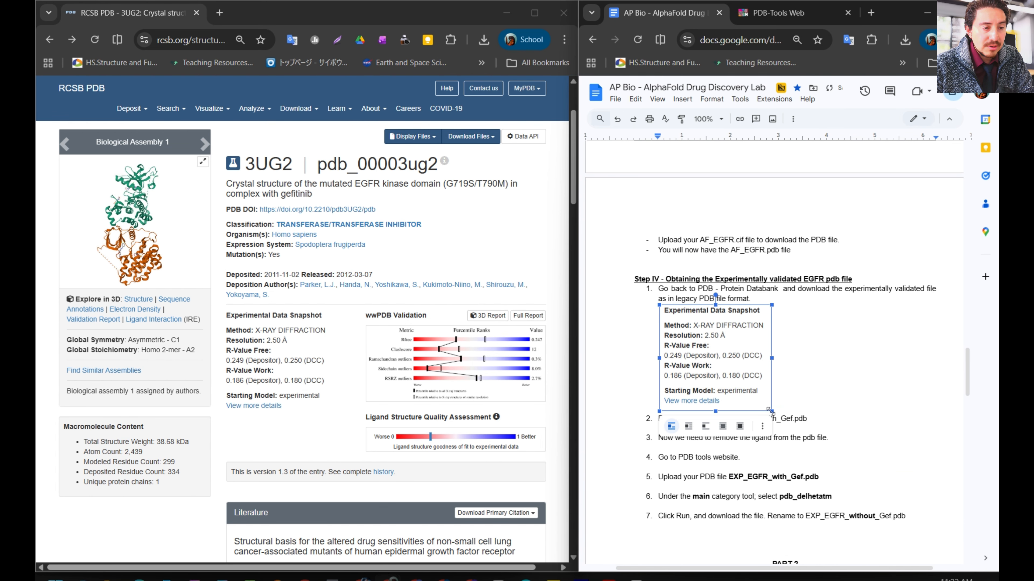
pyautogui.moveTo(768, 414); pyautogui.dragTo(745, 385)
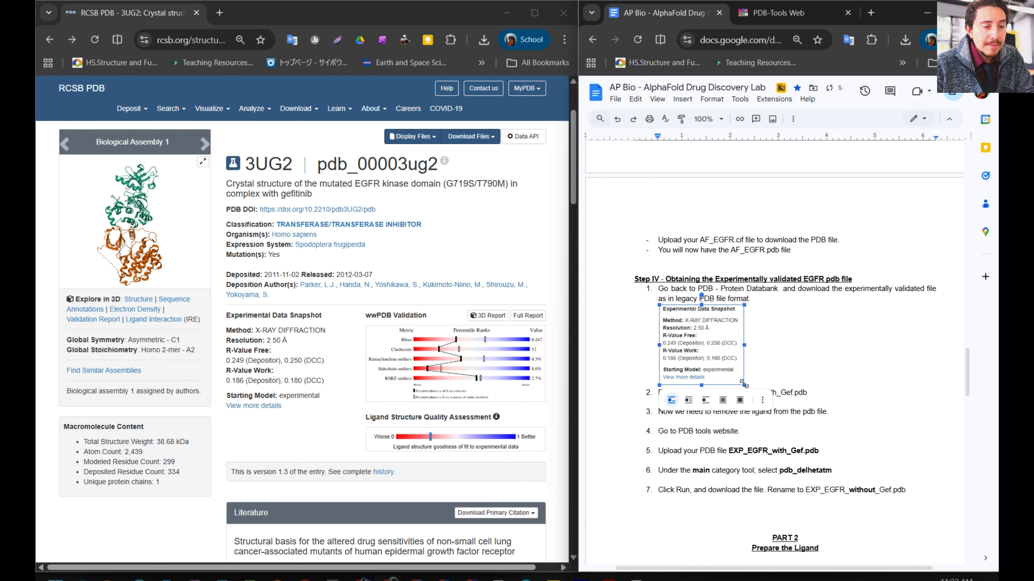
pyautogui.click(751, 389)
# Move the PDB-Tools page into the browser window holding the 3UG2 entry, keeping the remaining Step IV instructions in view
pyautogui.scroll(-2, 792, 340)
pyautogui.scroll(-2, 793, 341)
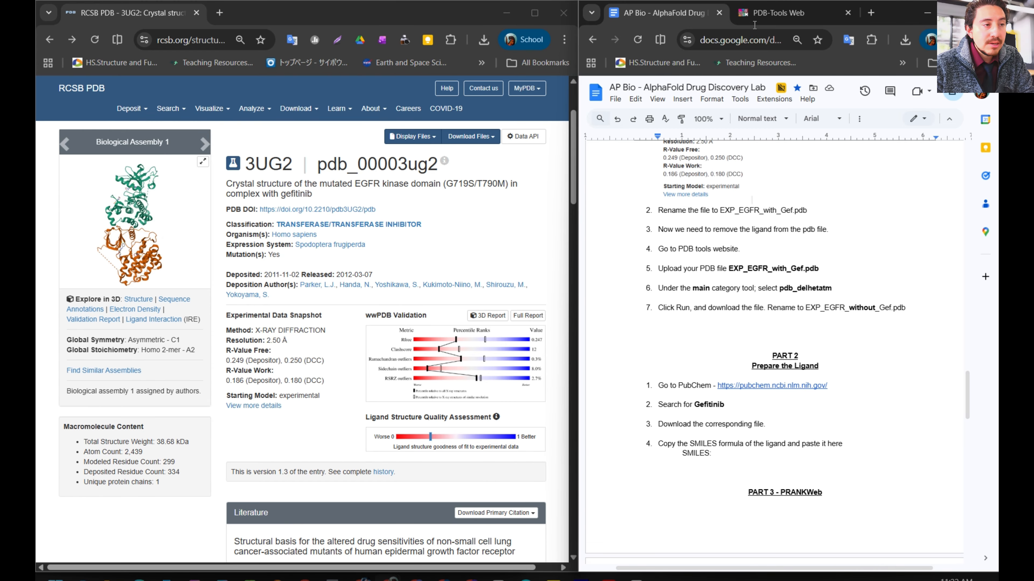
pyautogui.moveTo(765, 13); pyautogui.dragTo(243, 13)
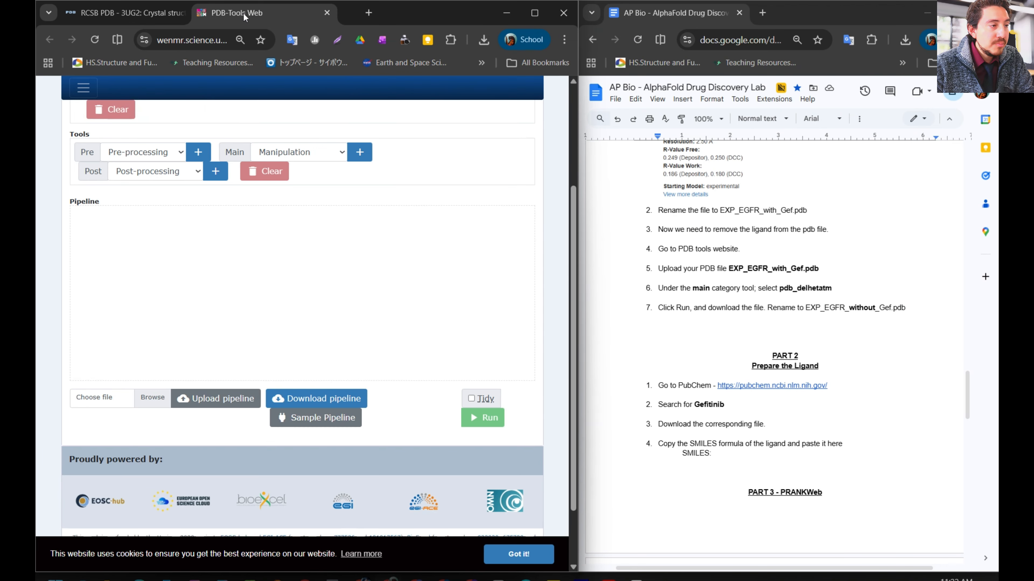
# Upload EXP_EGFR_with_Gef.pdb from the AF lab activity tutorial folder as the PDB-Tools input structure
pyautogui.scroll(3, 324, 247)
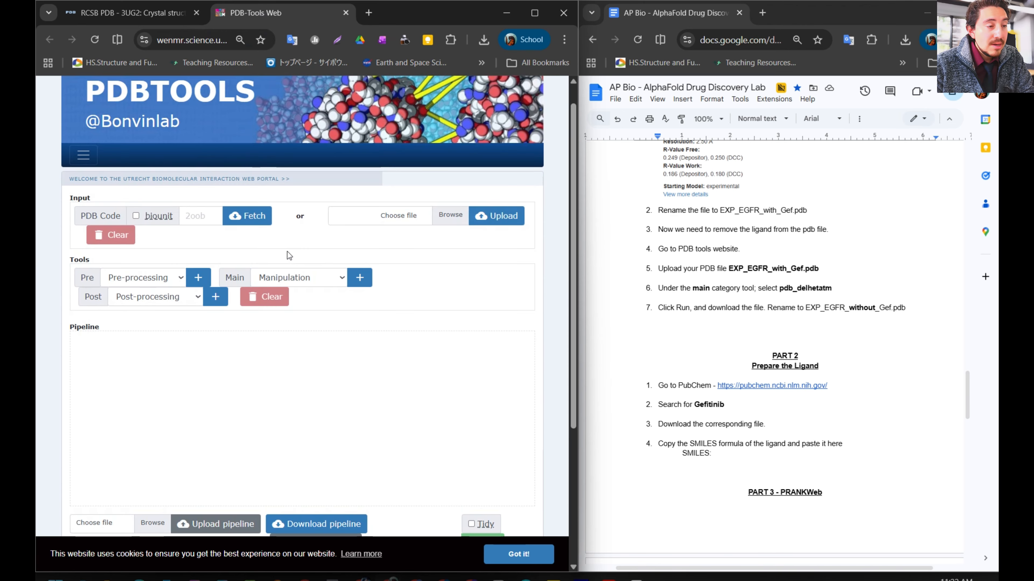
pyautogui.click(453, 223)
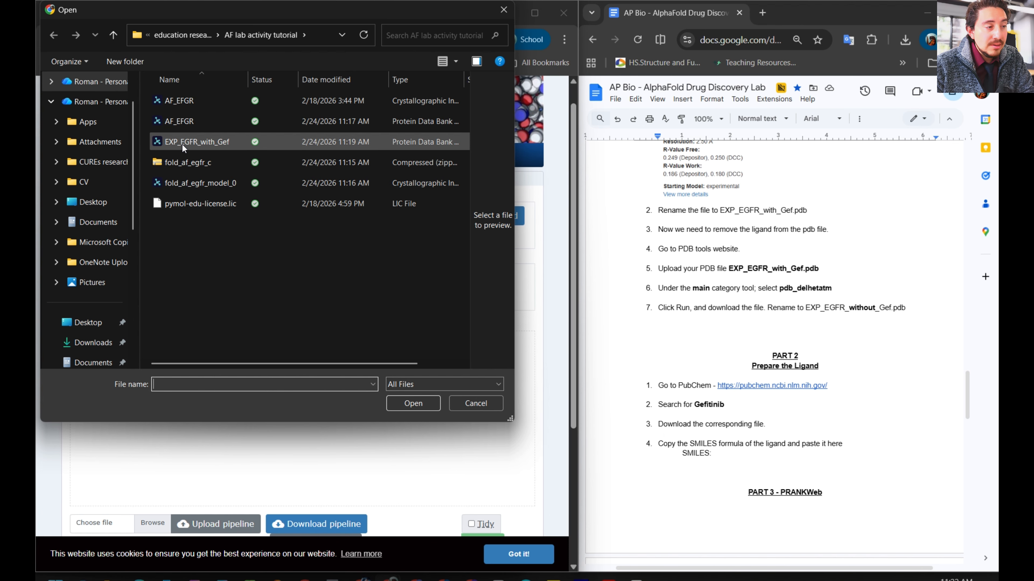
pyautogui.doubleClick(214, 141)
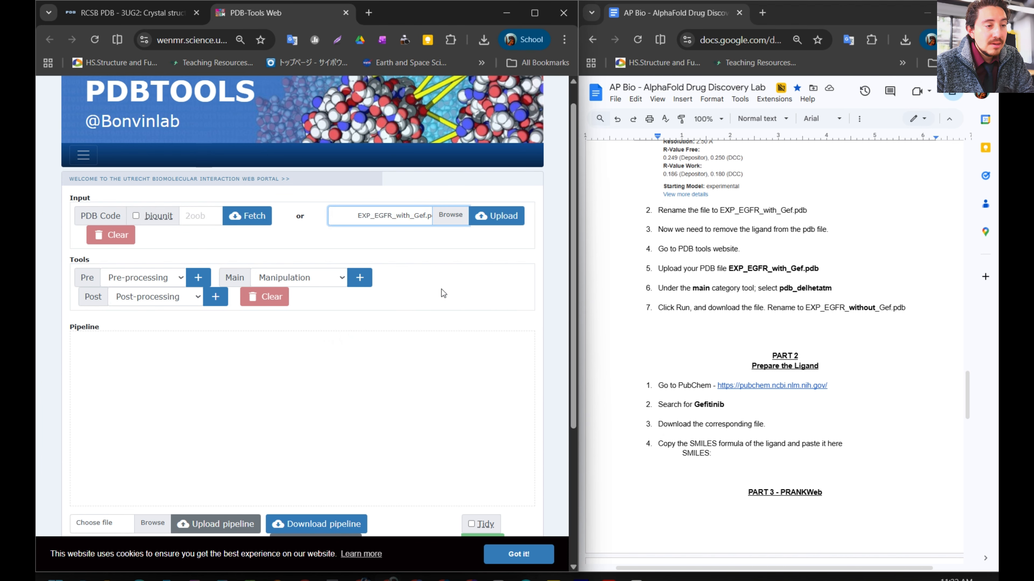
pyautogui.click(496, 216)
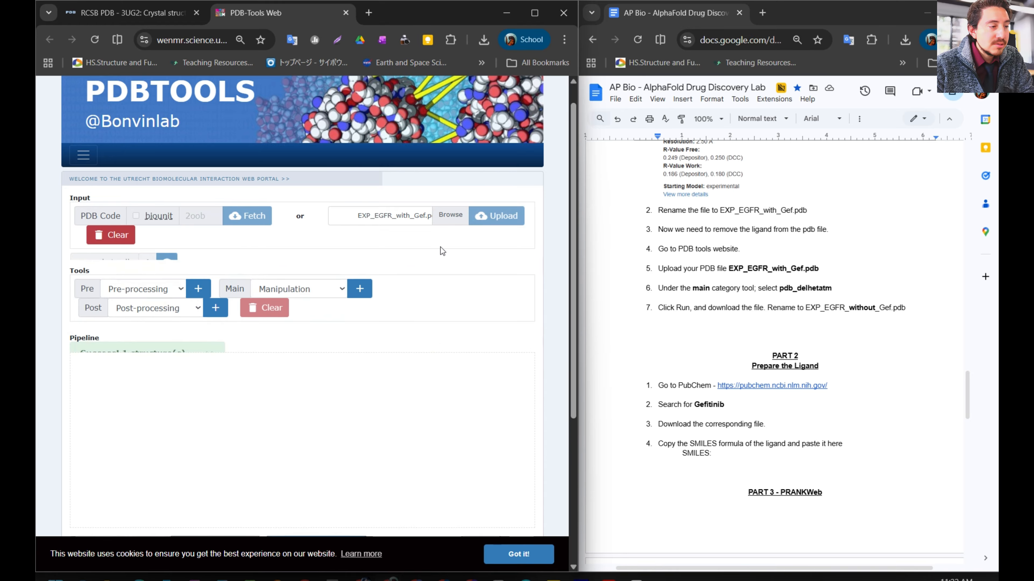
# Choose pdb_delhetatm as the main manipulation tool for the uploaded EGFR structure in PDB-Tools
pyautogui.scroll(-2, 431, 249)
pyautogui.scroll(-2, 452, 247)
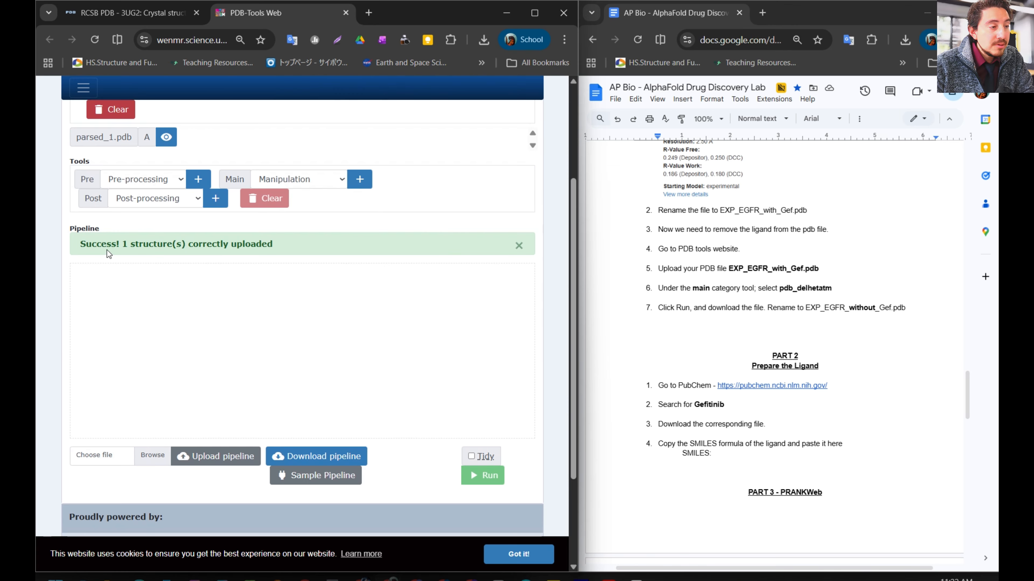
pyautogui.scroll(-3, 691, 231)
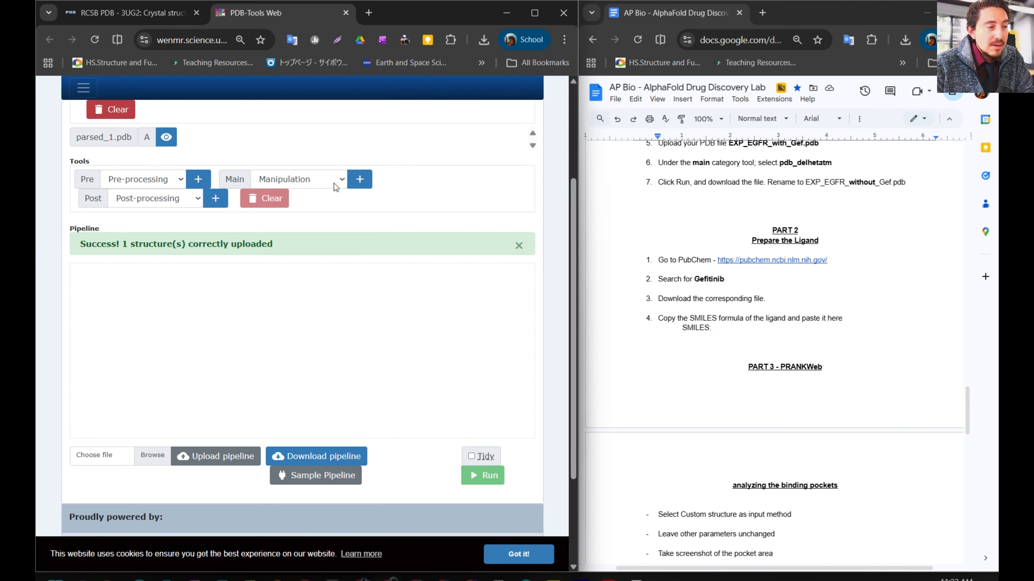
pyautogui.click(341, 179)
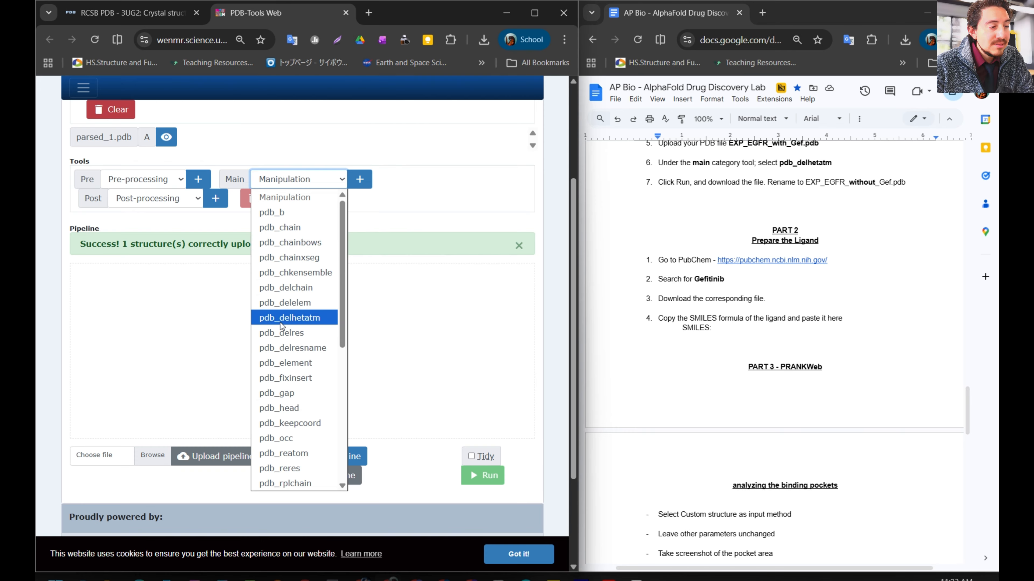
pyautogui.click(304, 320)
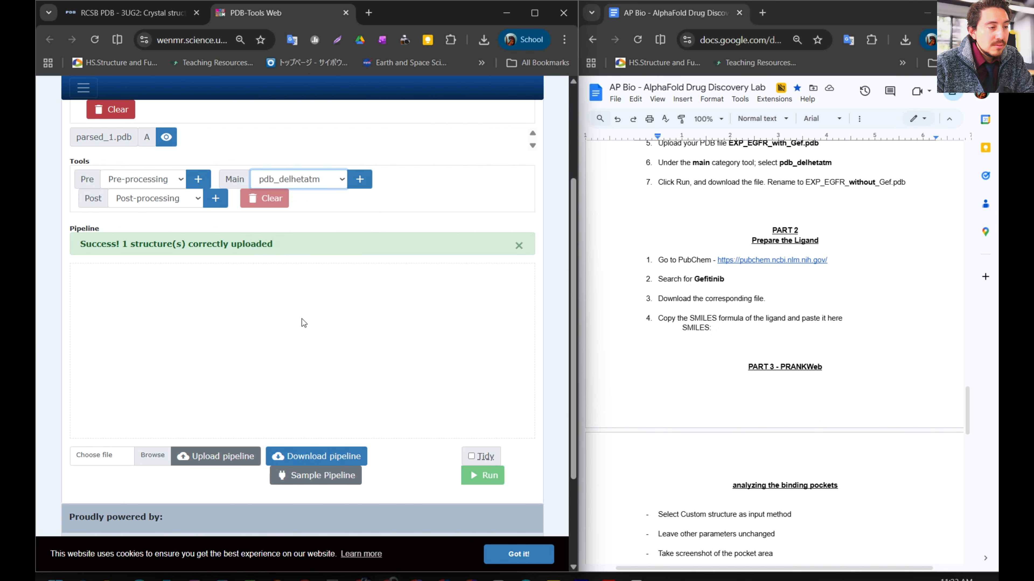
pyautogui.scroll(-1, 273, 300)
pyautogui.scroll(-1, 252, 292)
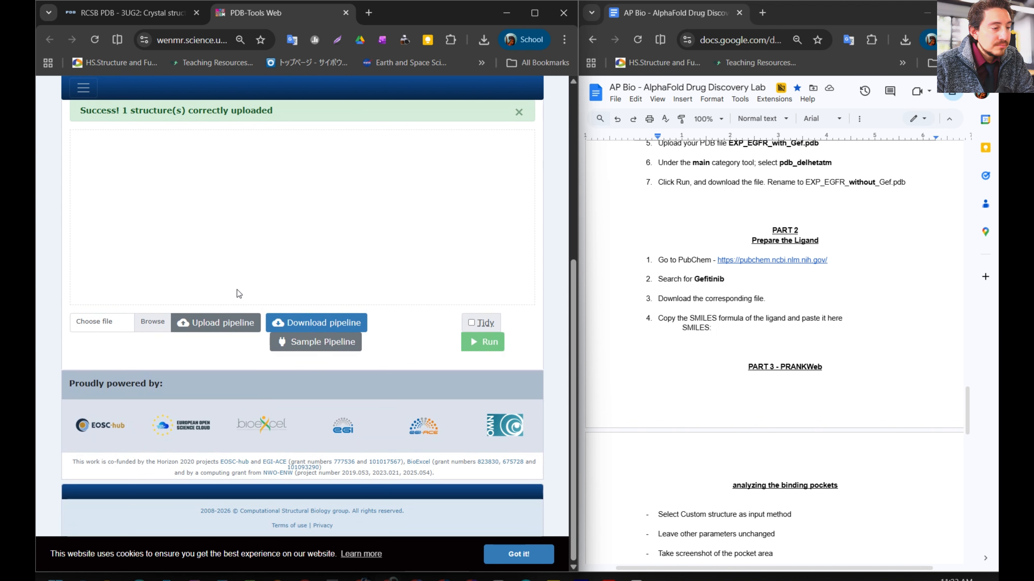
pyautogui.scroll(3, 199, 299)
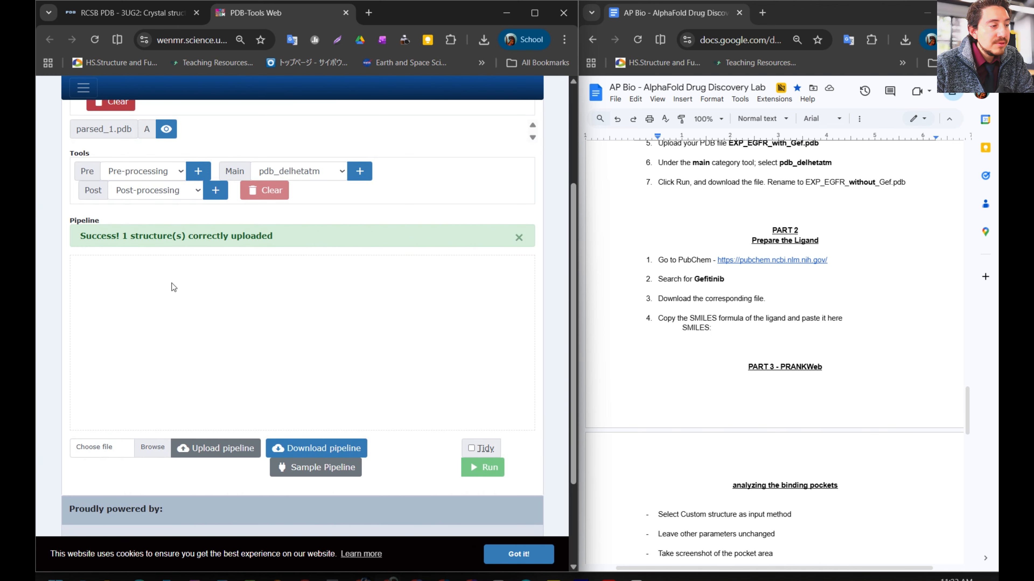
pyautogui.scroll(1, 108, 254)
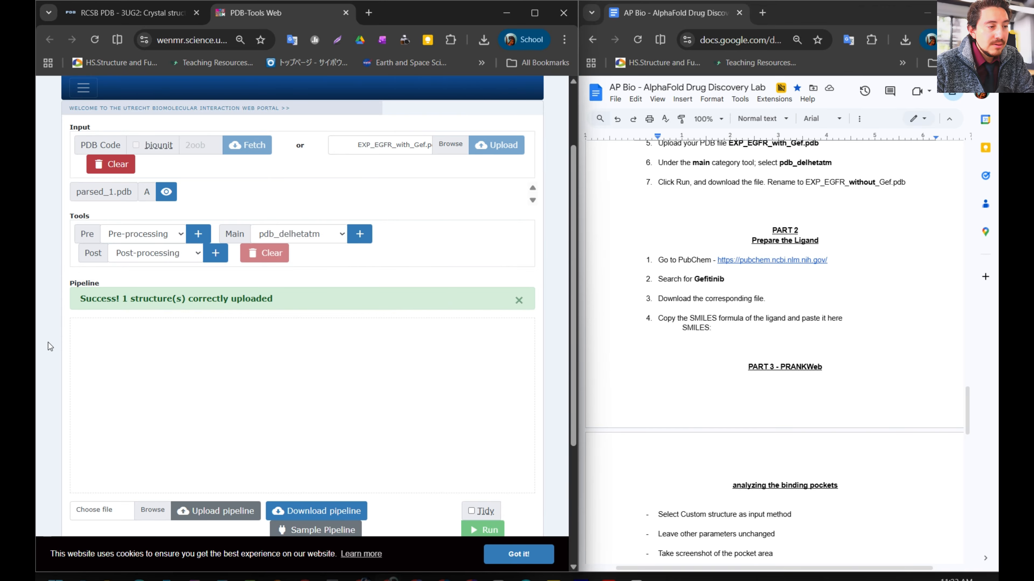
pyautogui.scroll(-2, 58, 332)
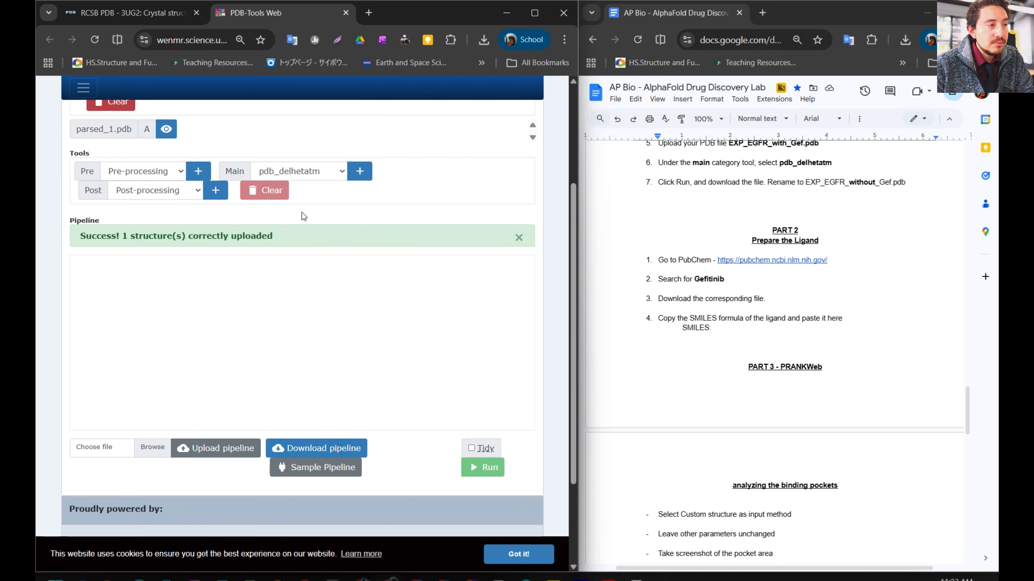
# Open the 3D structure view of entry 3UG2 and inspect the Gefitinib ligands bound to the protein from several angles
pyautogui.click(143, 13)
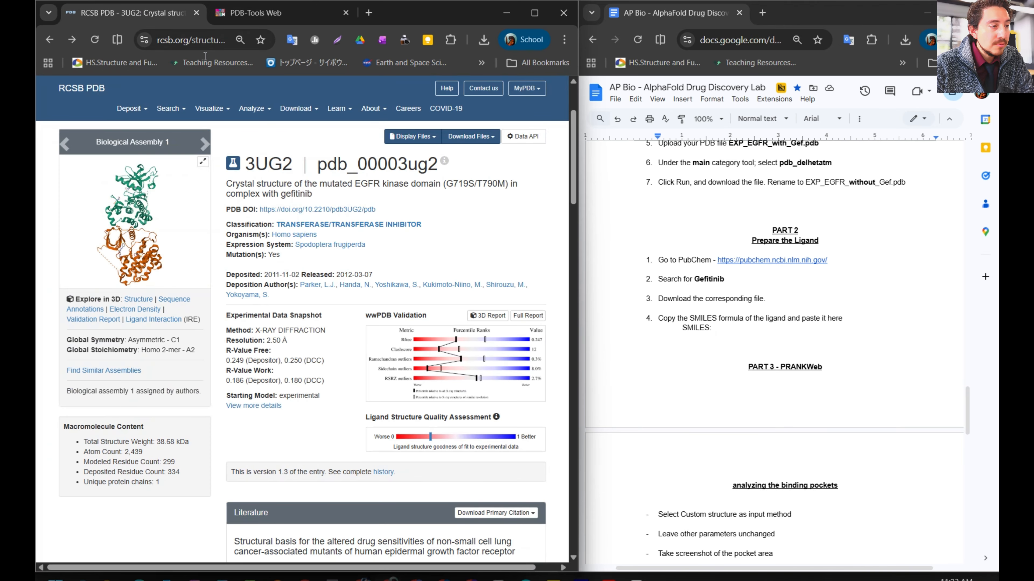
pyautogui.click(138, 299)
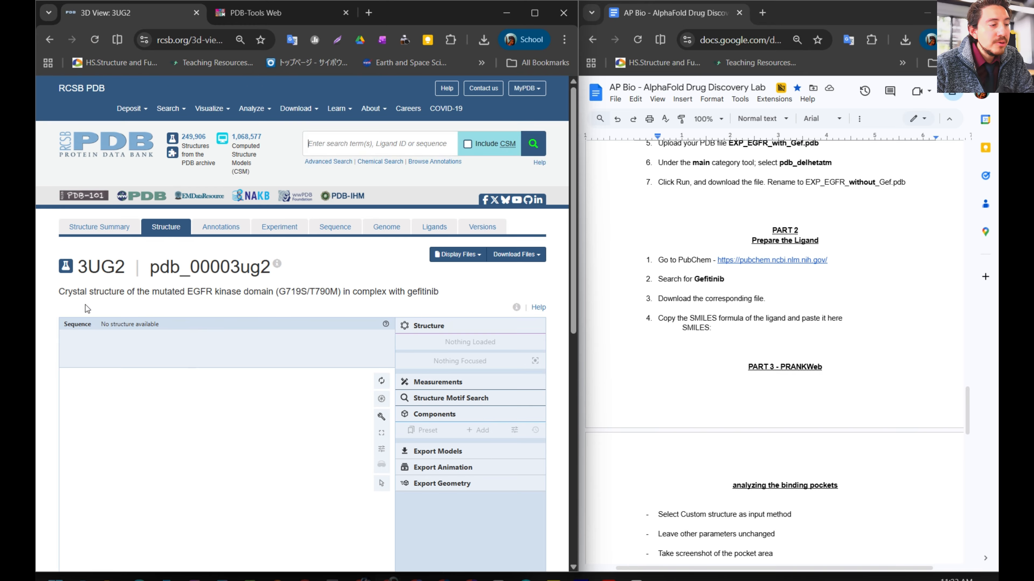
pyautogui.scroll(-4, 87, 308)
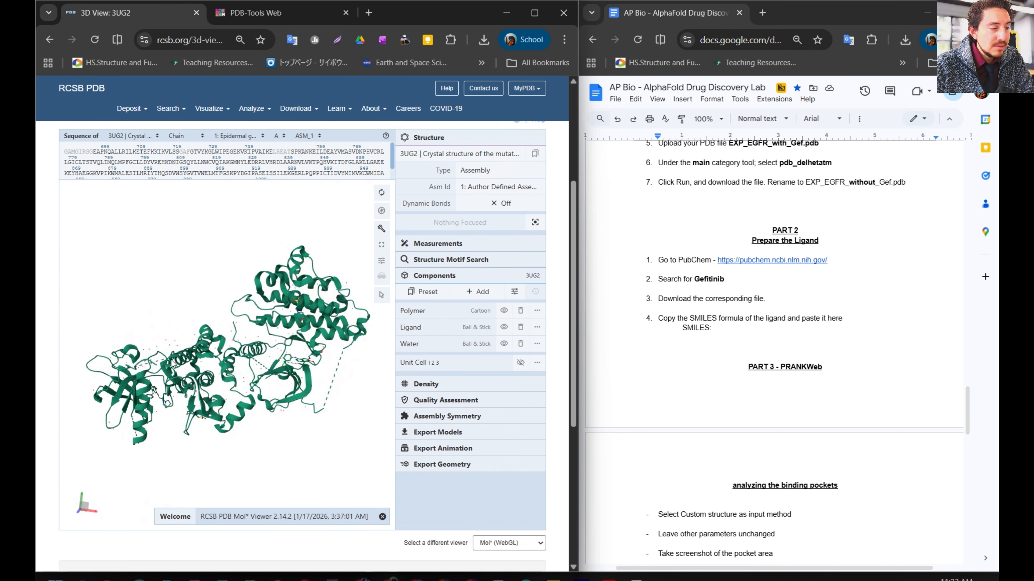
pyautogui.scroll(5, 250, 355)
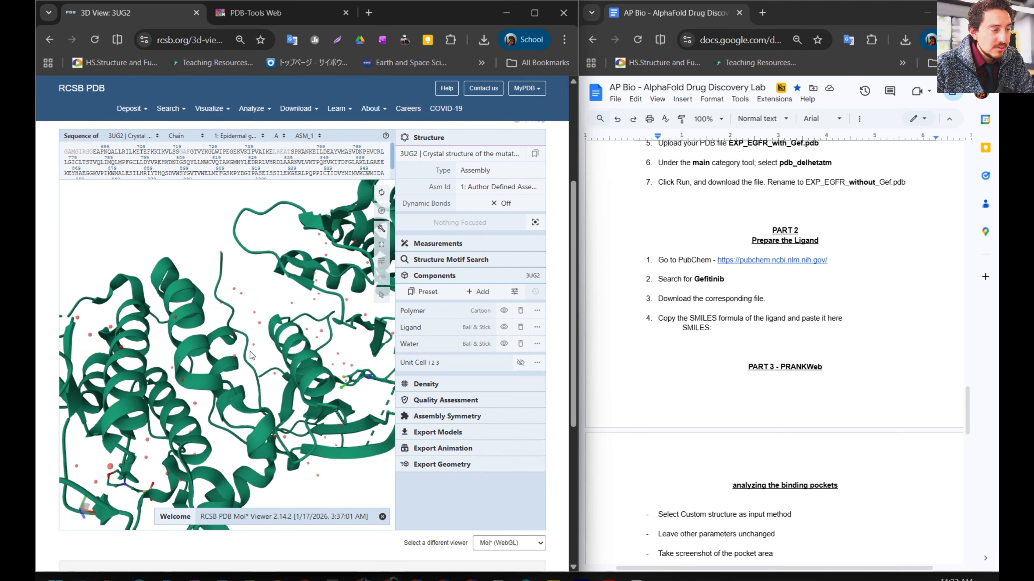
pyautogui.moveTo(250, 353); pyautogui.dragTo(253, 317)
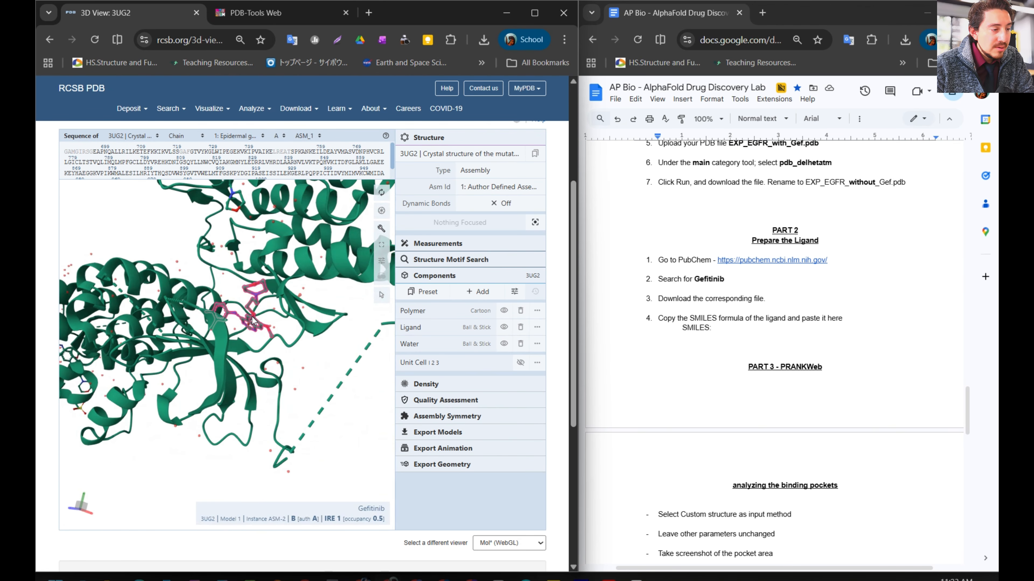
pyautogui.scroll(-5, 380, 326)
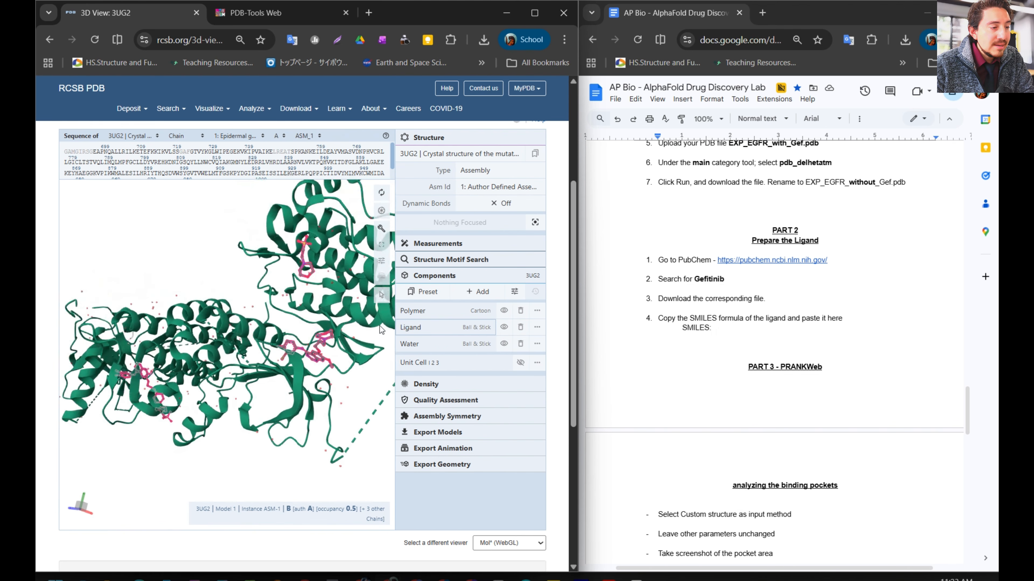
pyautogui.moveTo(272, 346); pyautogui.dragTo(342, 356)
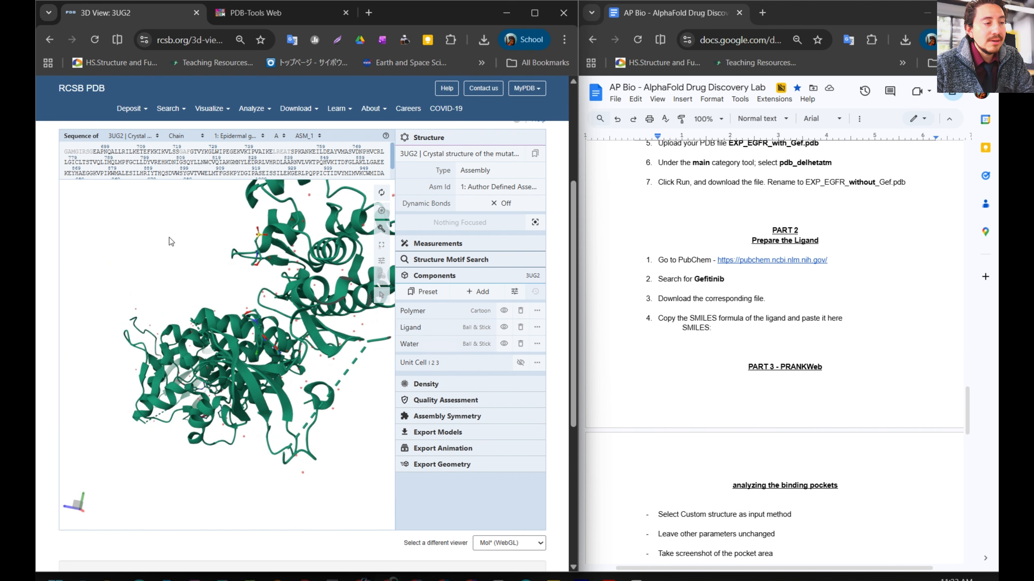
pyautogui.moveTo(168, 236); pyautogui.dragTo(178, 244)
# Return to the PDB-Tools page and review its input, tool selection and pipeline area
pyautogui.click(255, 13)
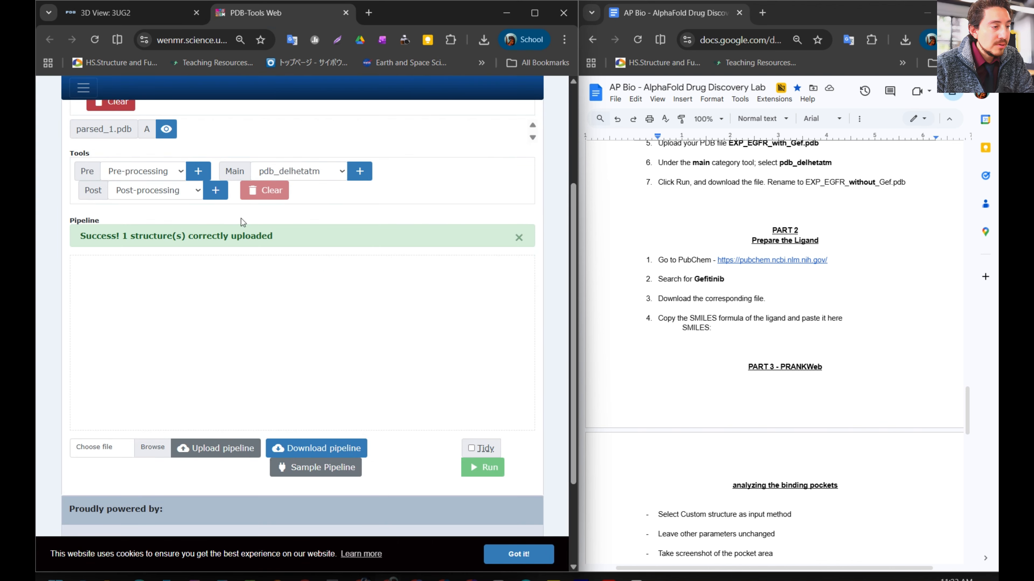
pyautogui.scroll(-1, 176, 381)
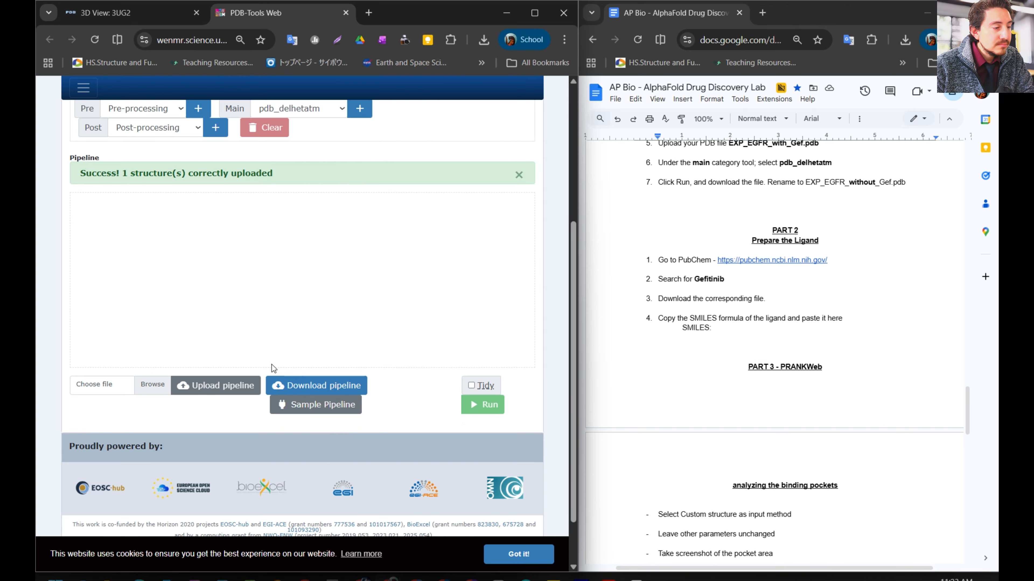
pyautogui.scroll(2, 63, 333)
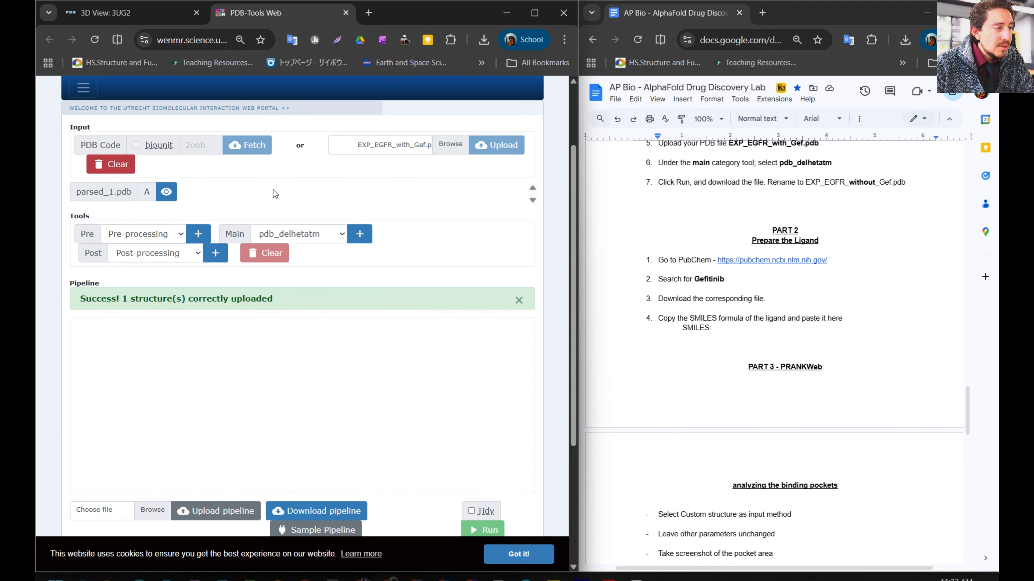
pyautogui.scroll(-1, 273, 189)
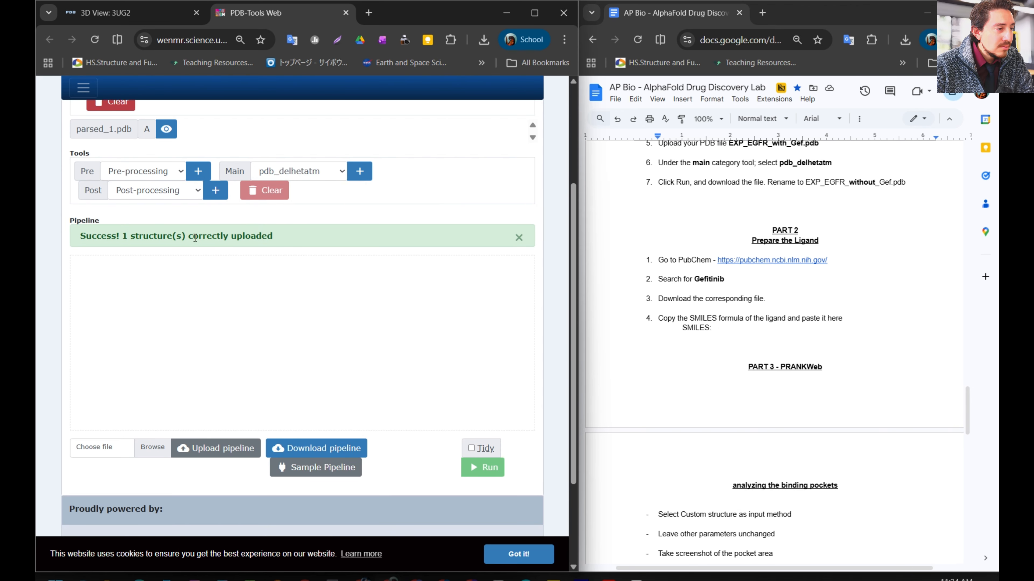
pyautogui.scroll(-2, 189, 208)
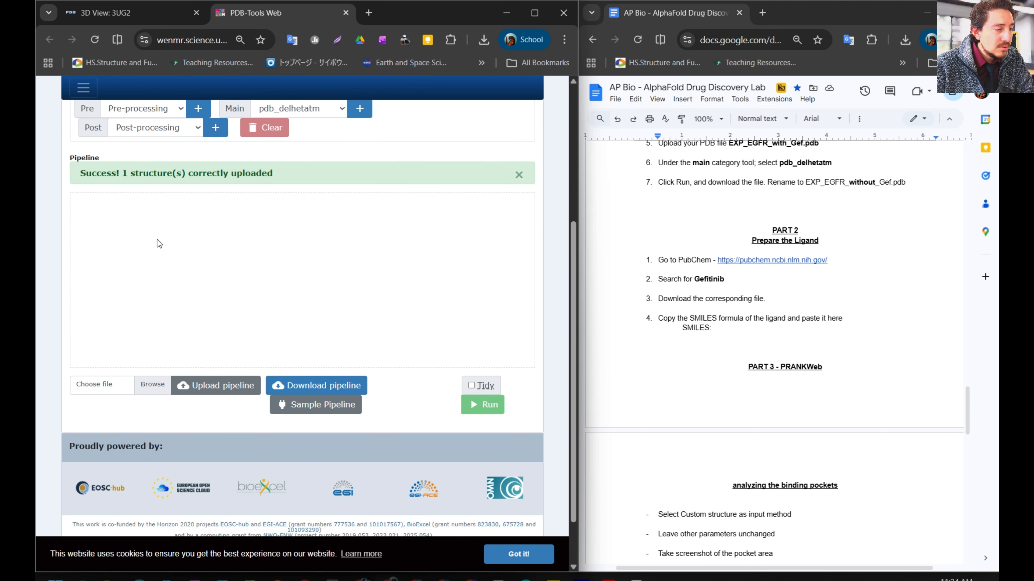
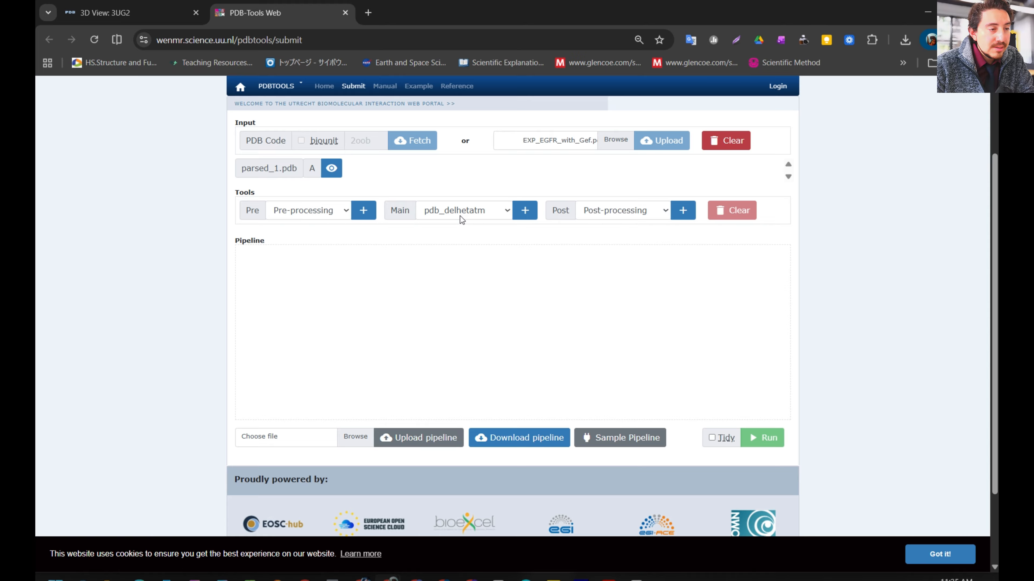
# Add pdb_delhetatm to the pipeline and run it on the uploaded EGFR structure
pyautogui.click(524, 210)
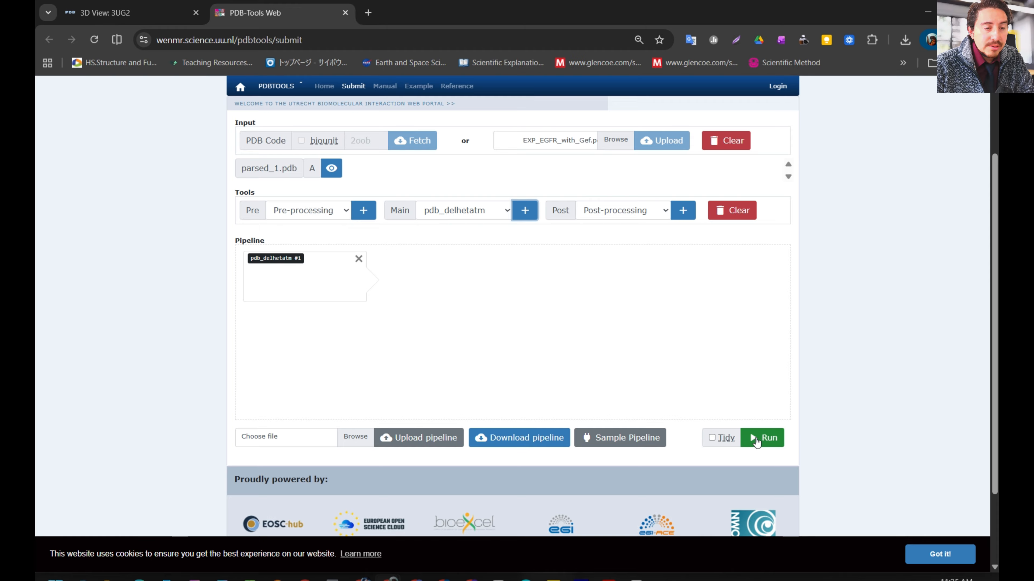
pyautogui.click(757, 441)
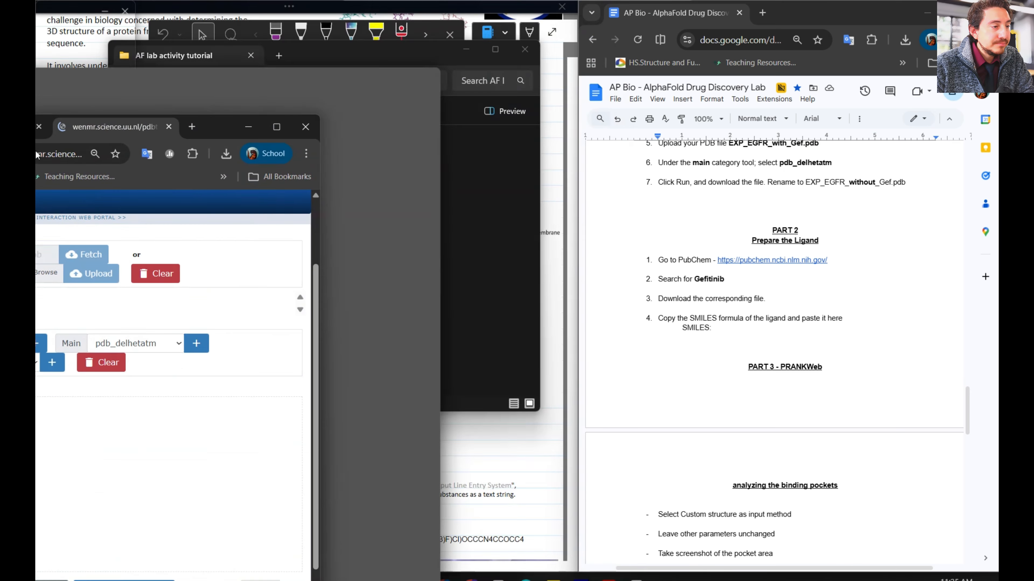
pyautogui.scroll(-3, 189, 234)
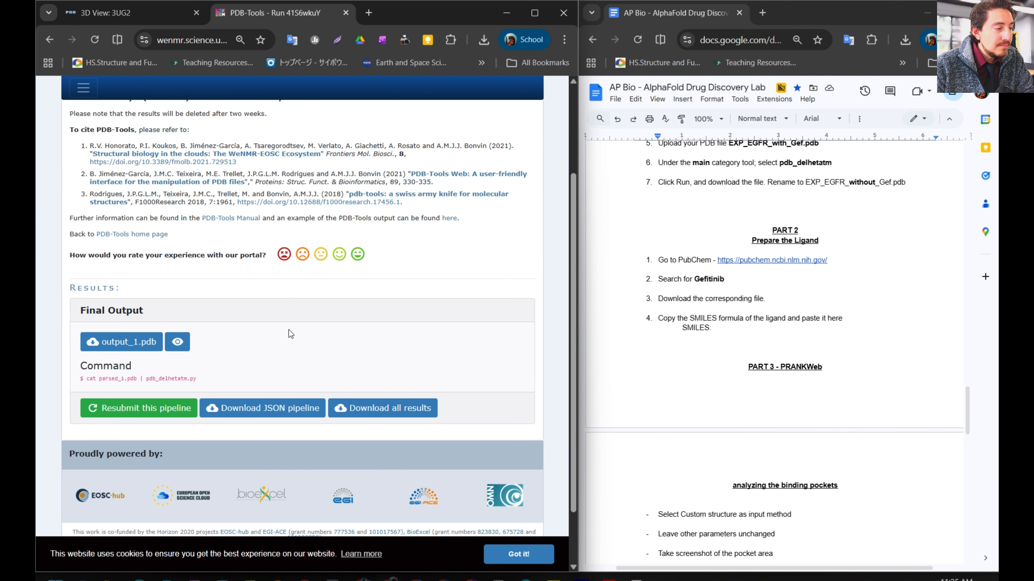
pyautogui.scroll(3, 163, 325)
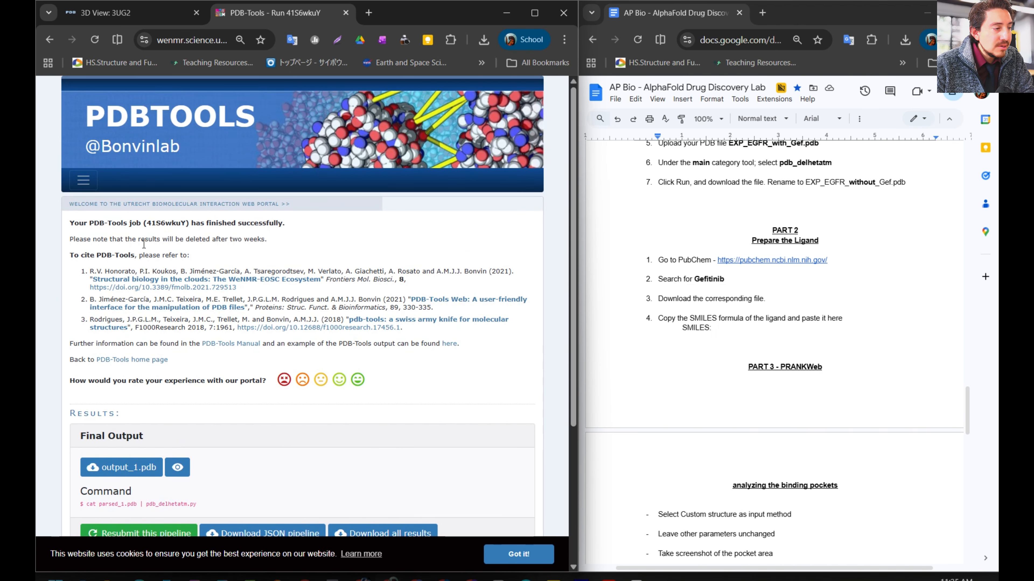
# Preview output_1.pdb in the 3D viewer with the browser enlarged, inspect the protein from several angles, and close the preview
pyautogui.scroll(-1, 82, 290)
pyautogui.scroll(-3, 82, 290)
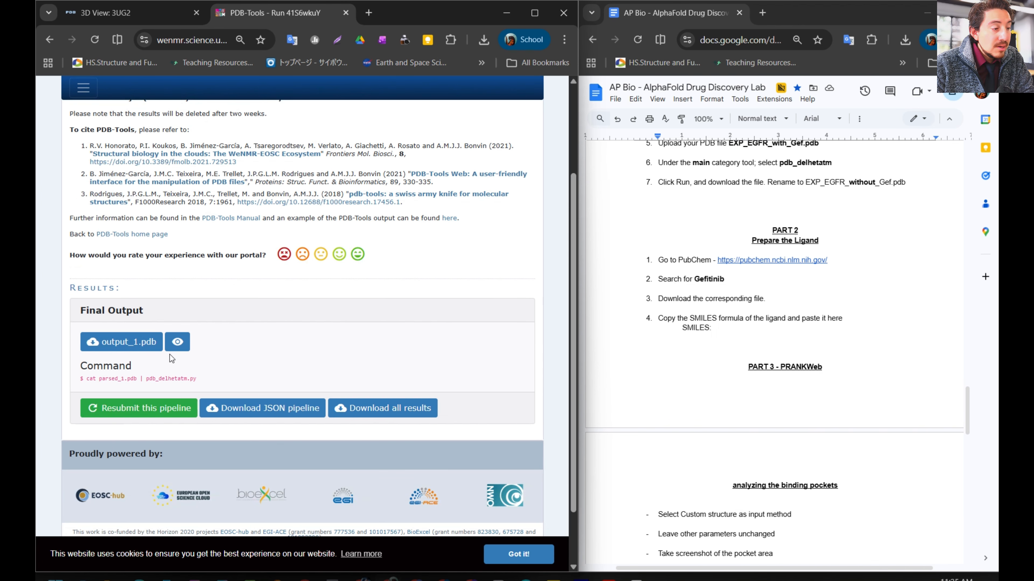
pyautogui.click(177, 344)
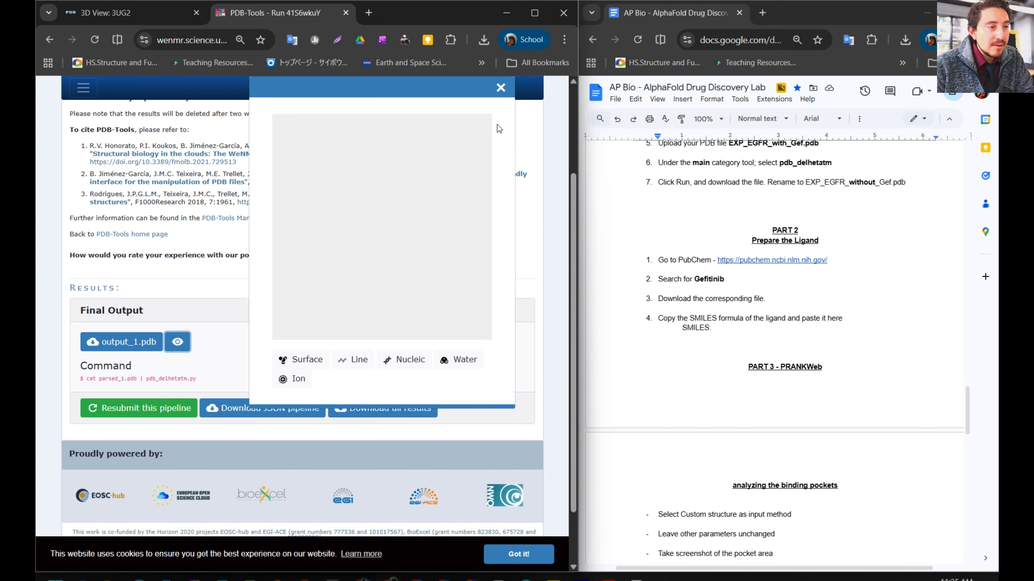
pyautogui.click(535, 12)
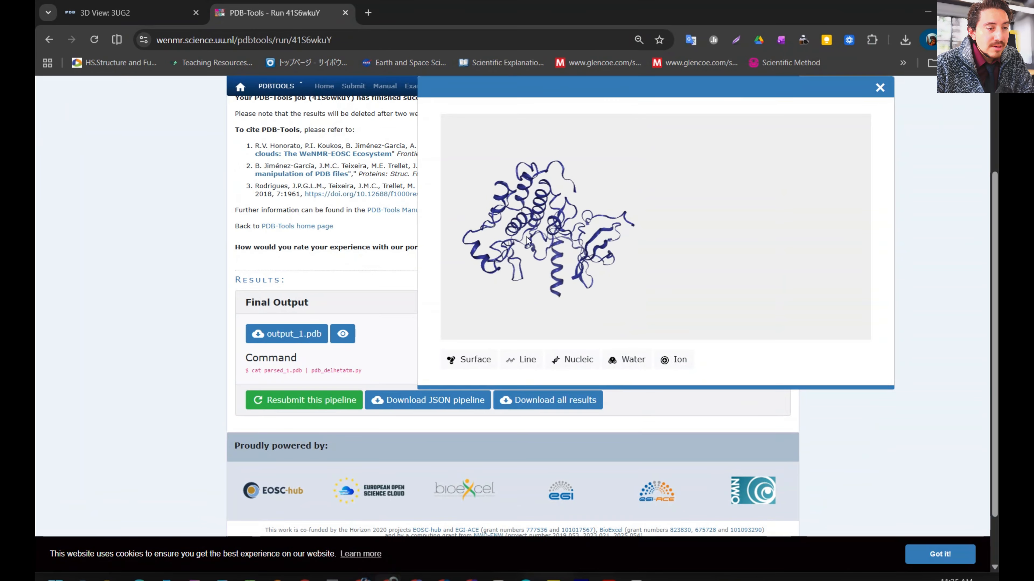
pyautogui.scroll(5, 527, 240)
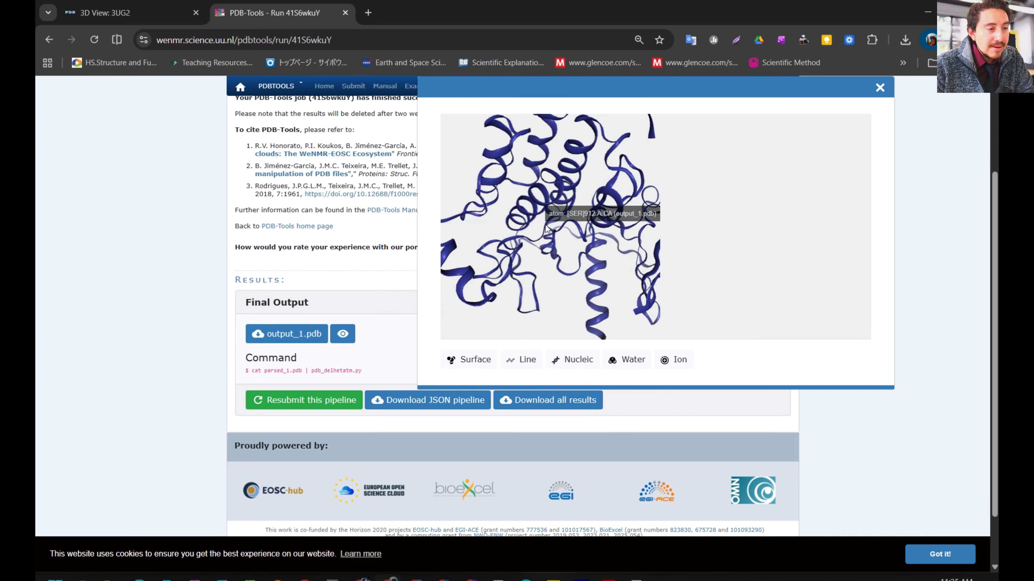
pyautogui.moveTo(546, 230); pyautogui.dragTo(444, 196)
pyautogui.scroll(-5, 491, 245)
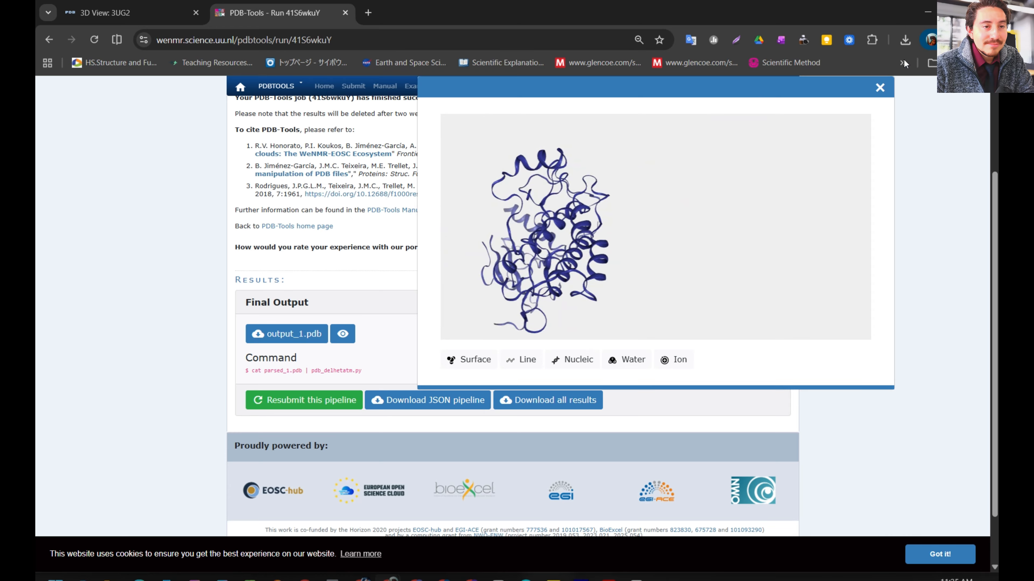
pyautogui.click(880, 88)
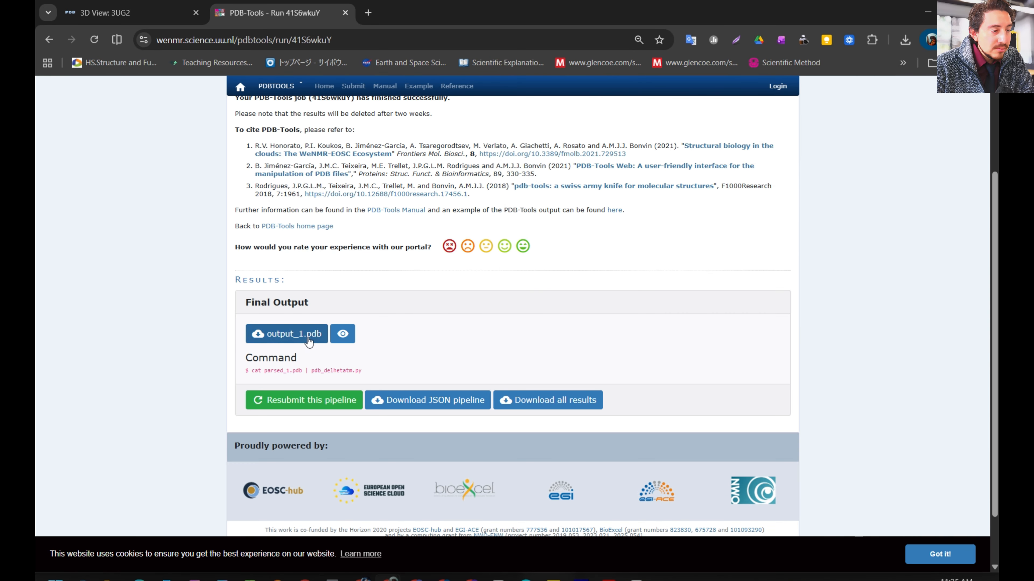
# Download output_1.pdb into the AF lab activity tutorial folder under the name EXP_EGFR_without_Gef
pyautogui.click(308, 339)
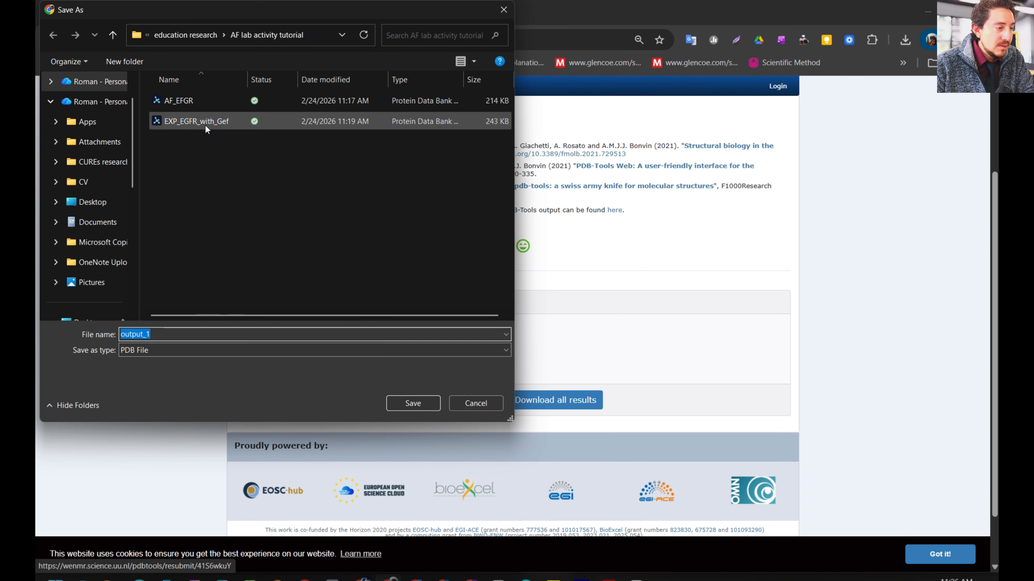
pyautogui.click(205, 125)
pyautogui.click(169, 333)
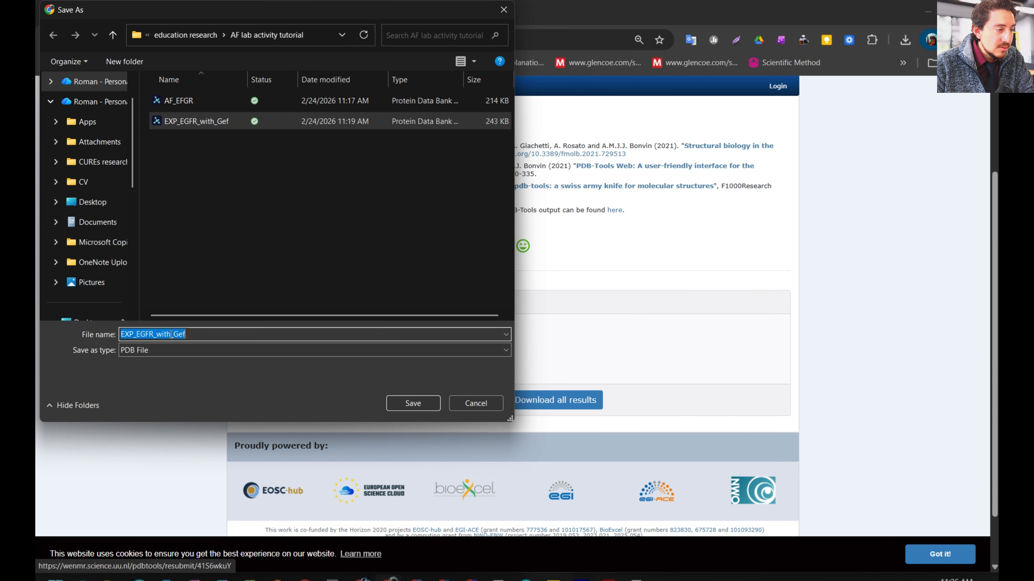
pyautogui.click(170, 333)
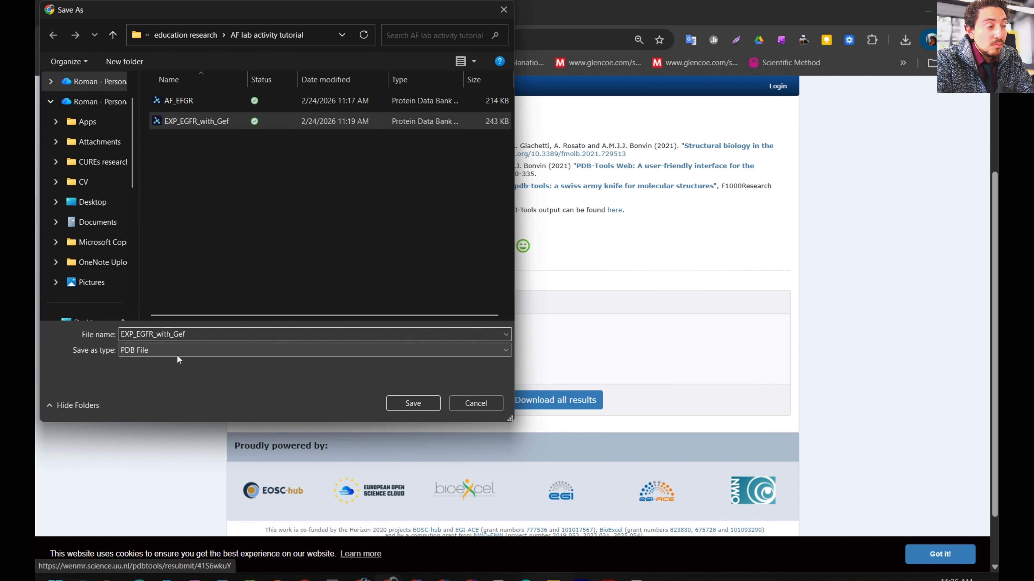
pyautogui.write('out')
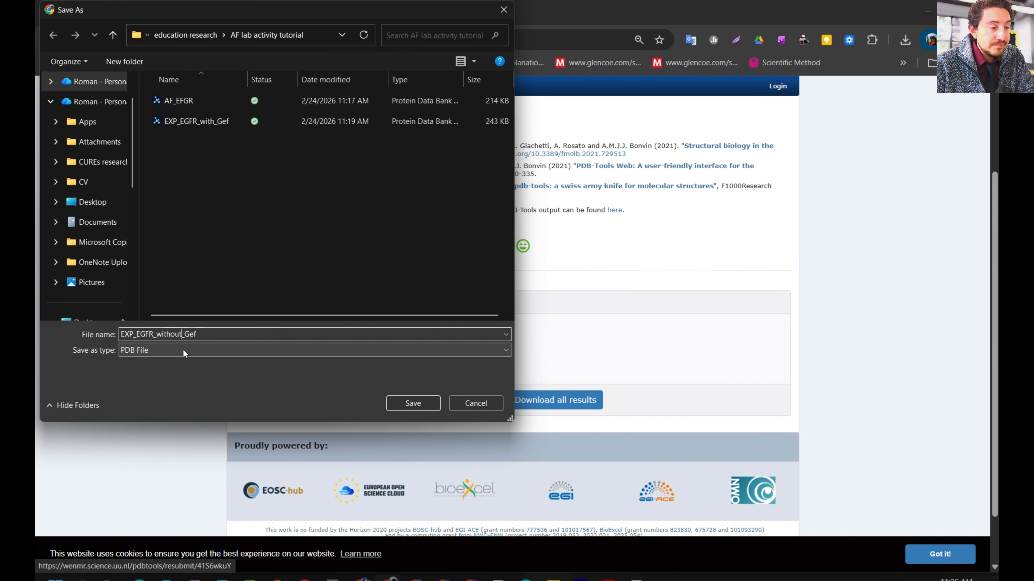
pyautogui.click(413, 405)
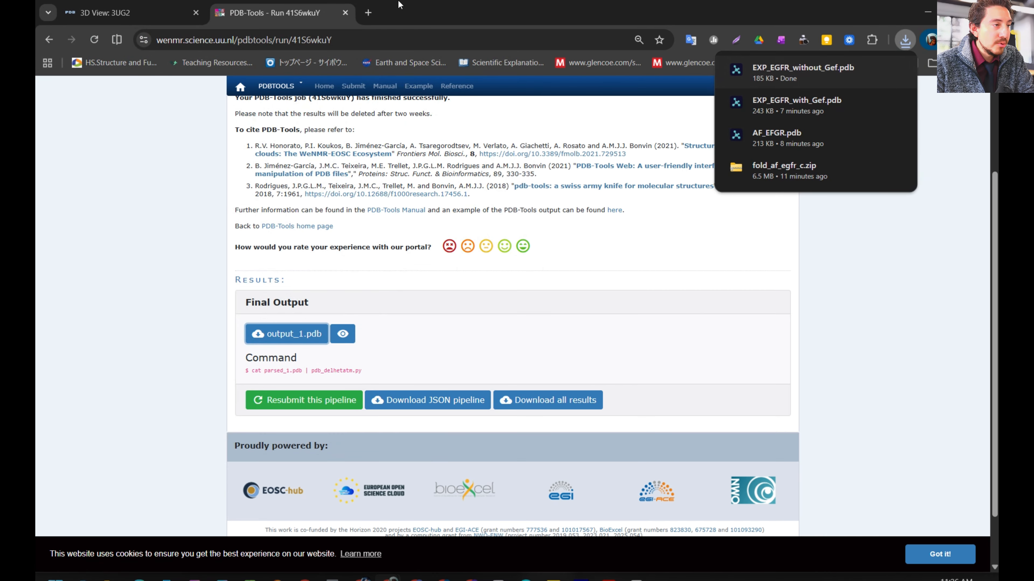
# Place the PDB-Tools window beside the lab document and open the document's PubChem link as a tab in that window
pyautogui.click(178, 16)
pyautogui.click(250, 16)
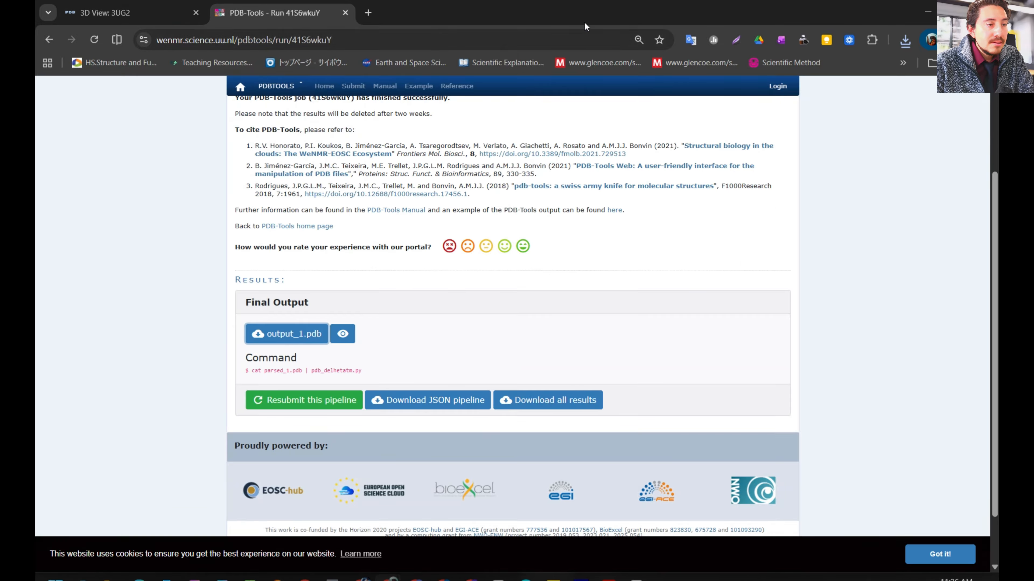
pyautogui.moveTo(317, 18); pyautogui.dragTo(36, 169)
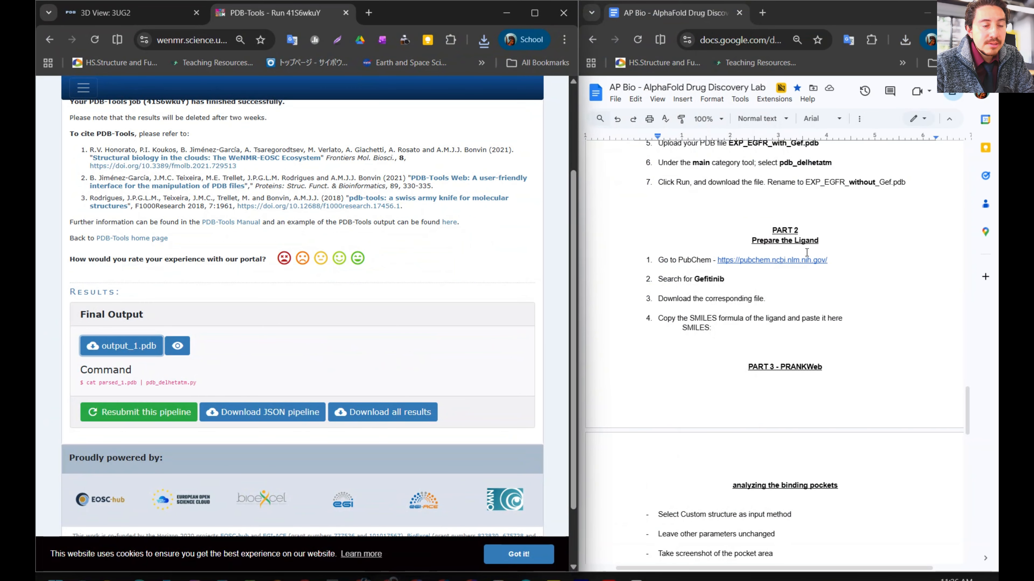
pyautogui.scroll(5, 807, 252)
pyautogui.scroll(-5, 805, 268)
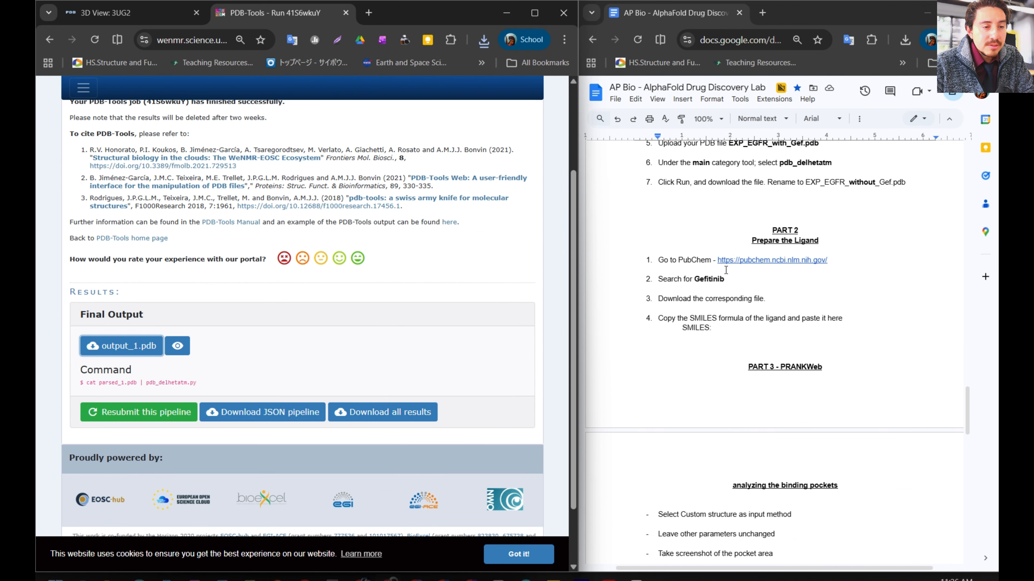
pyautogui.click(750, 263)
pyautogui.click(758, 280)
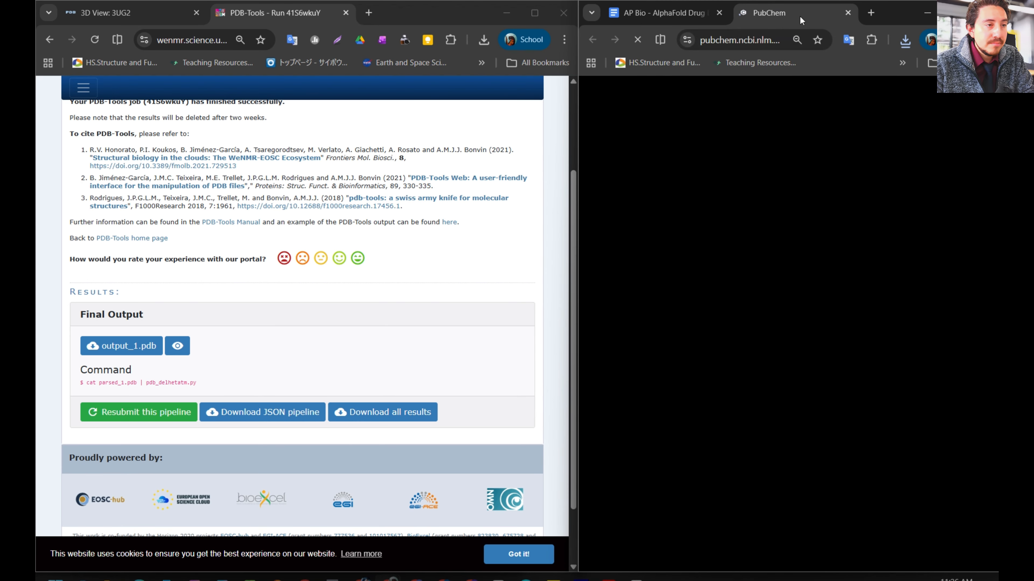
pyautogui.moveTo(800, 16); pyautogui.dragTo(391, 17)
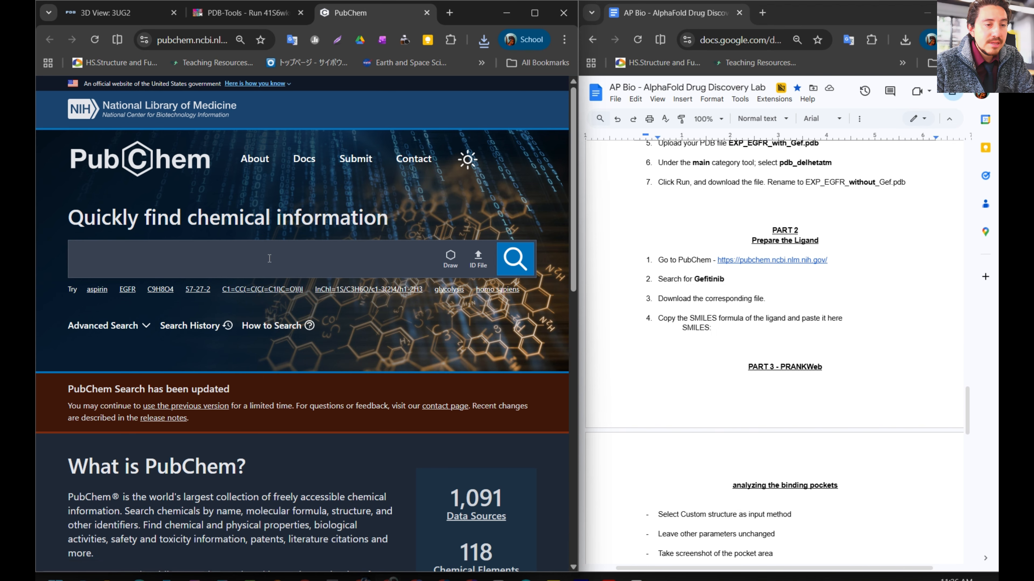
# Search PubChem for Gefitinib using the compound name copied from the lab document
pyautogui.doubleClick(706, 279)
pyautogui.hotkey('ctrl', 'c')
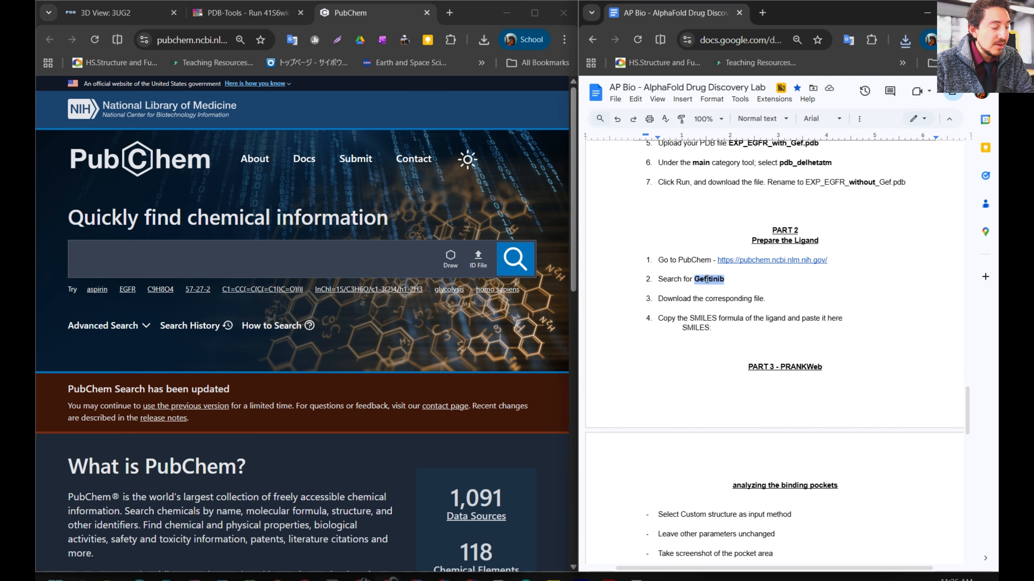
pyautogui.click(321, 252)
pyautogui.hotkey('ctrl', 'v')
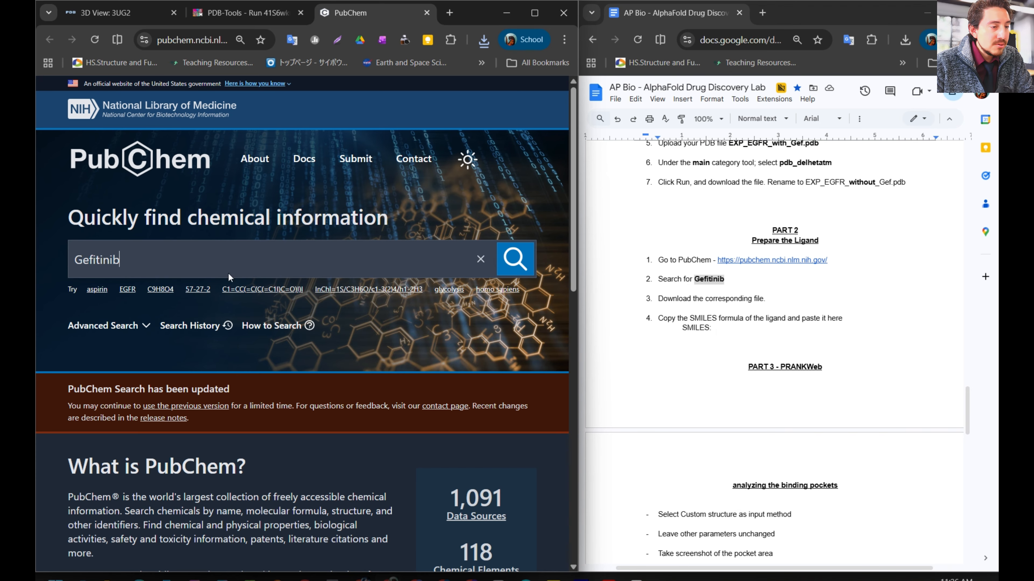
pyautogui.click(515, 256)
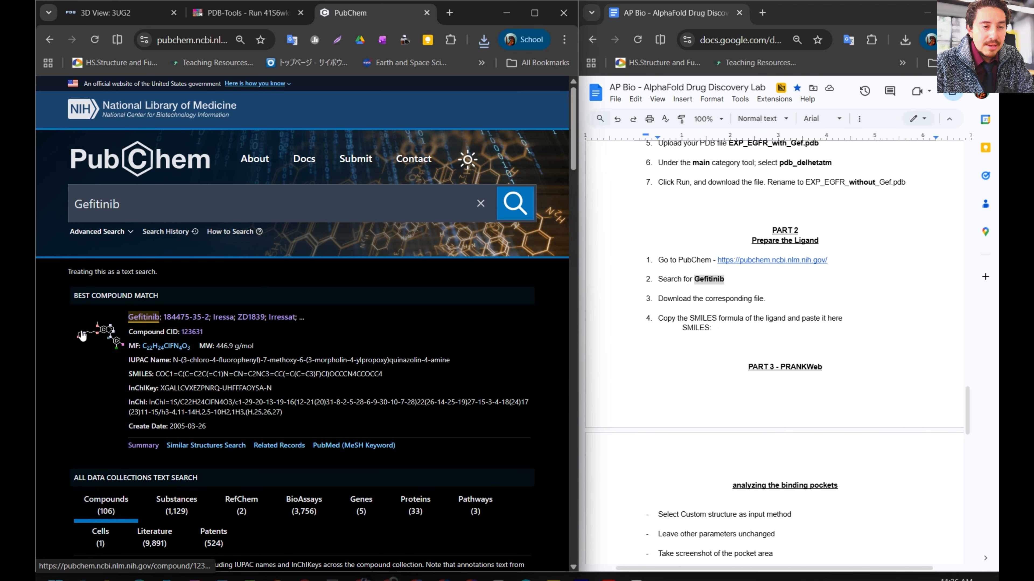
# Copy the SMILES string of the best-matching Gefitinib compound and paste it after the SMILES label in the lab document
pyautogui.scroll(-3, 109, 326)
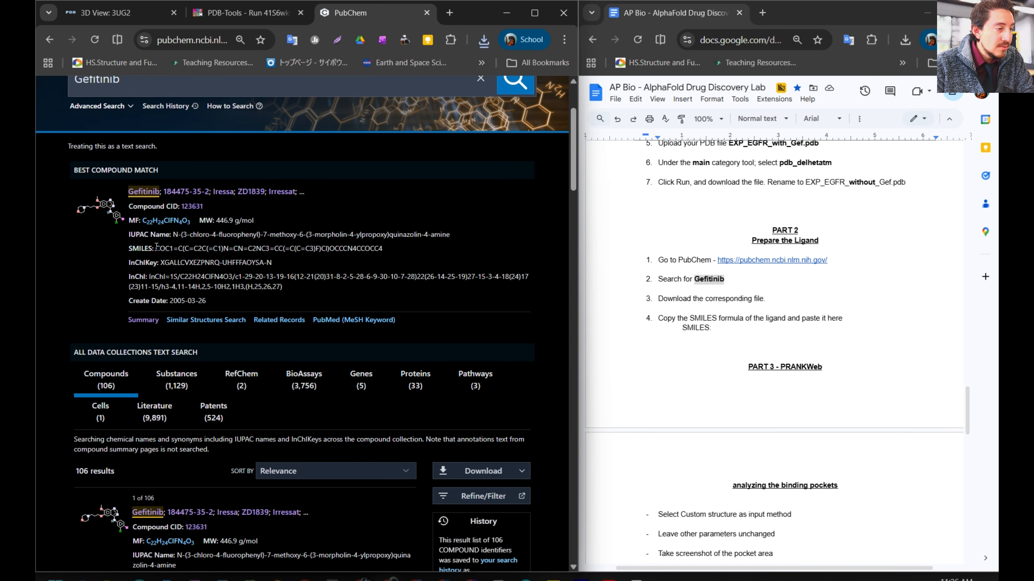
pyautogui.moveTo(157, 247); pyautogui.dragTo(383, 249)
pyautogui.hotkey('ctrl', 'c')
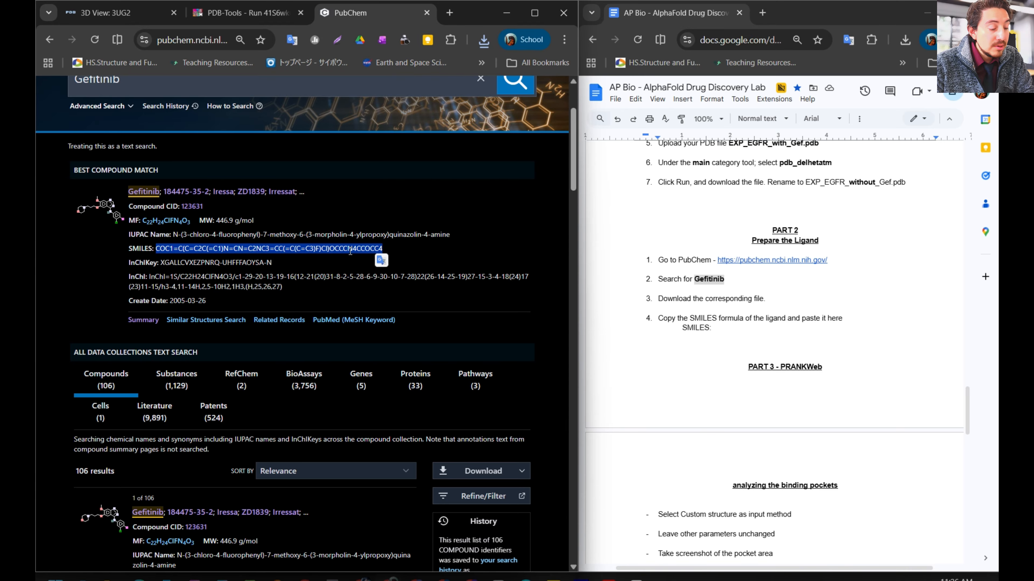
pyautogui.click(718, 328)
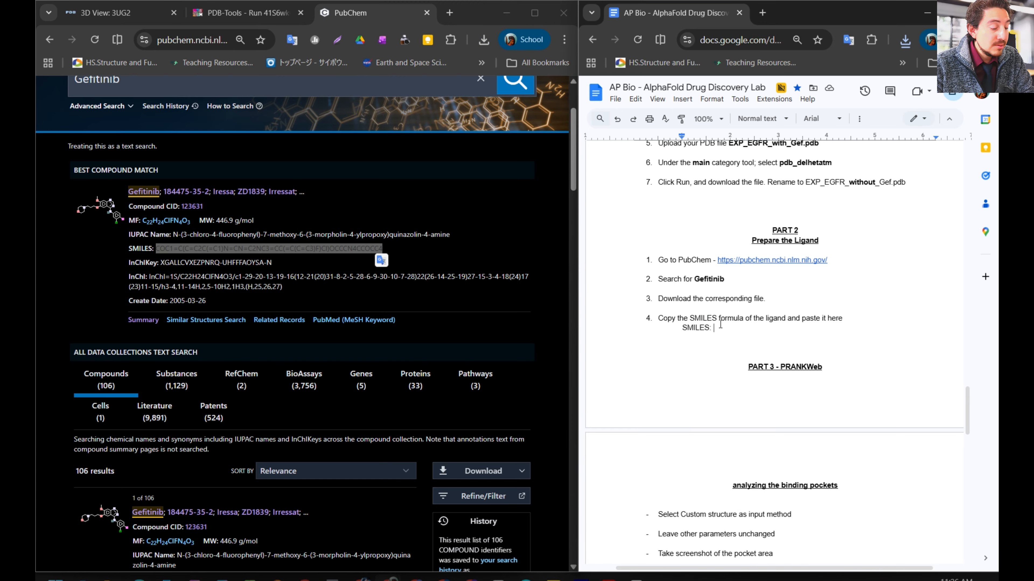
pyautogui.hotkey('ctrl', 'v')
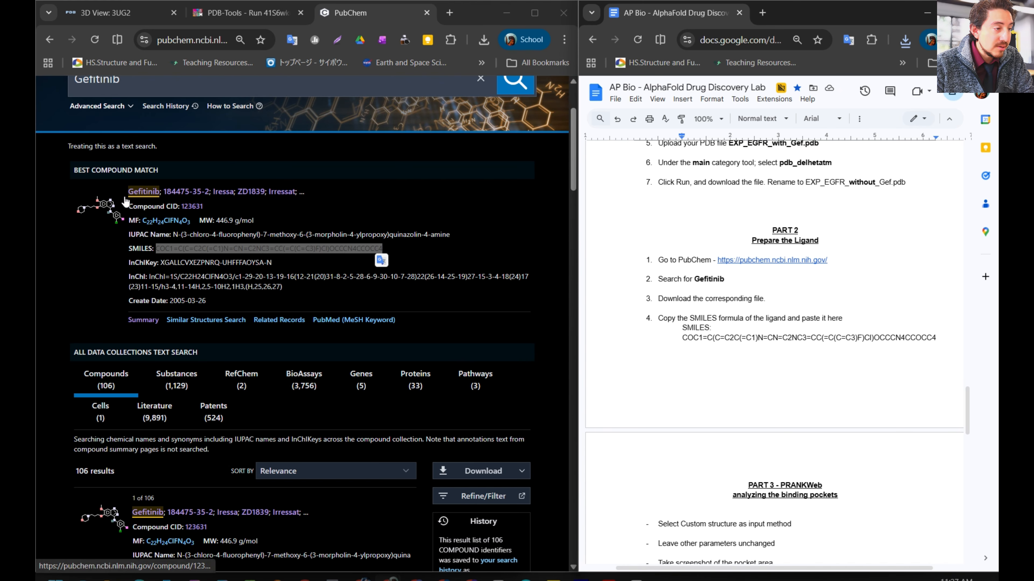
# Open the Gefitinib compound page, go to its 3D conformer and rotate the molecule
pyautogui.click(149, 192)
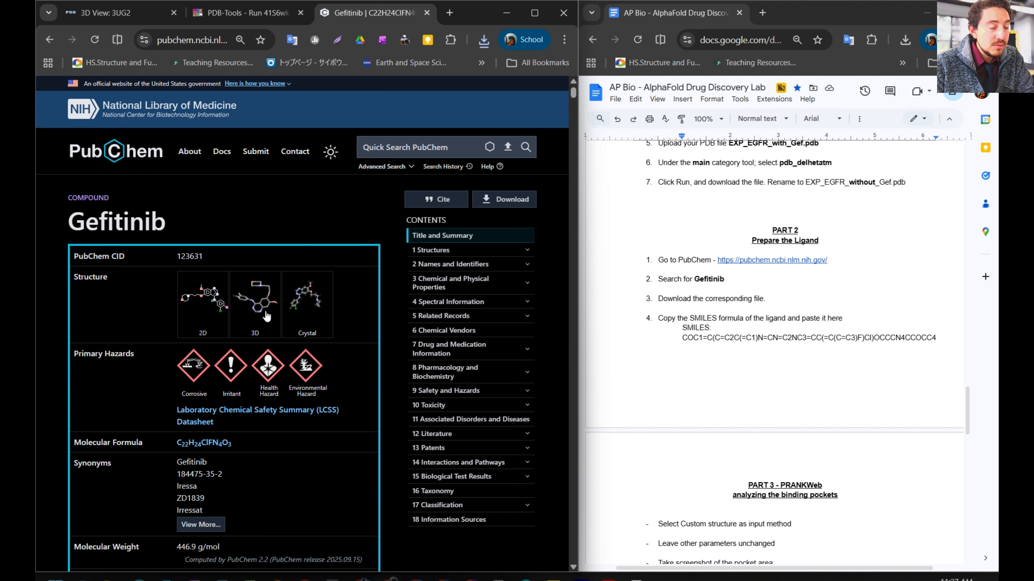
pyautogui.click(253, 304)
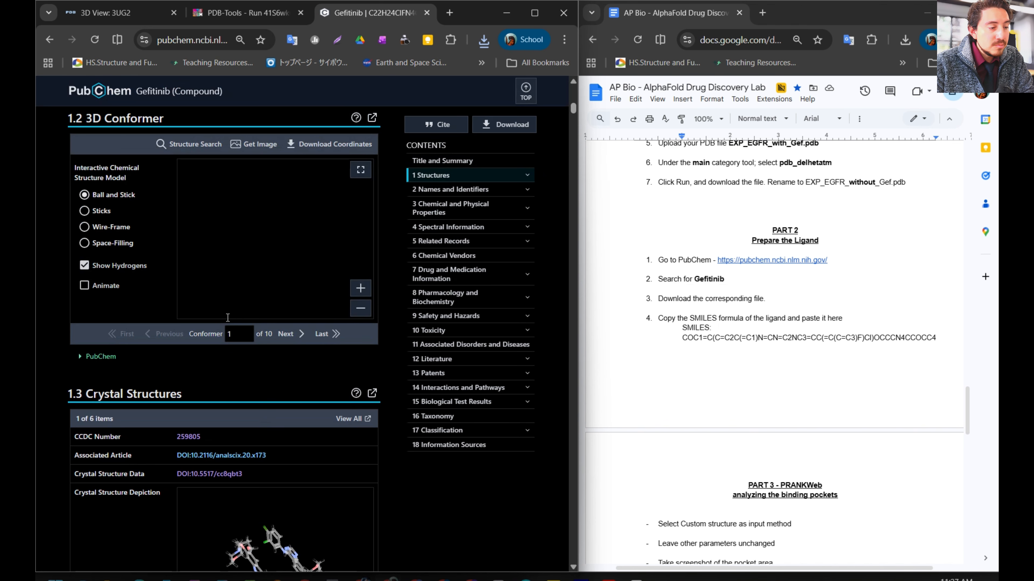
pyautogui.scroll(-3, 183, 294)
pyautogui.scroll(6, 173, 299)
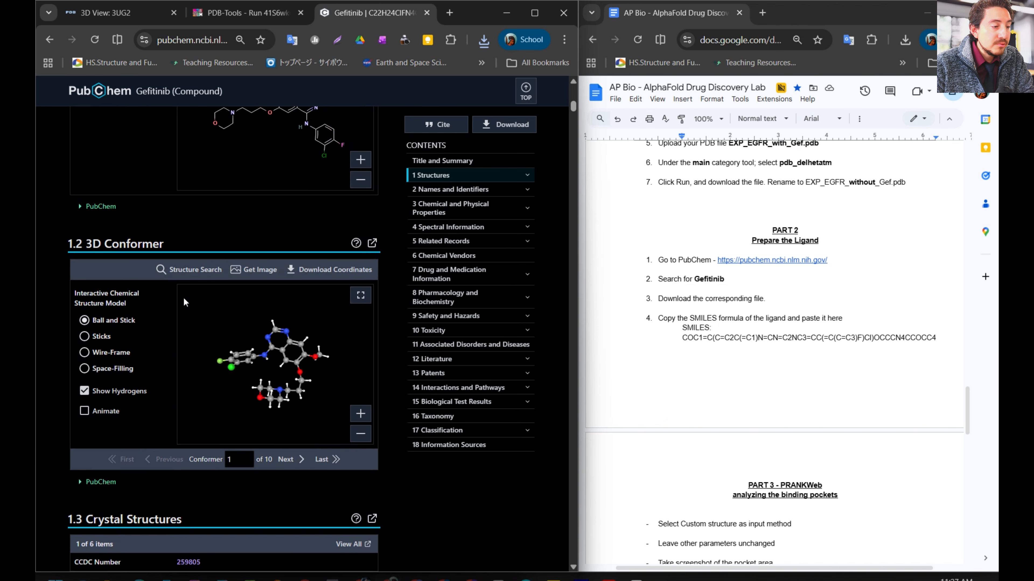
pyautogui.moveTo(250, 382); pyautogui.dragTo(252, 359)
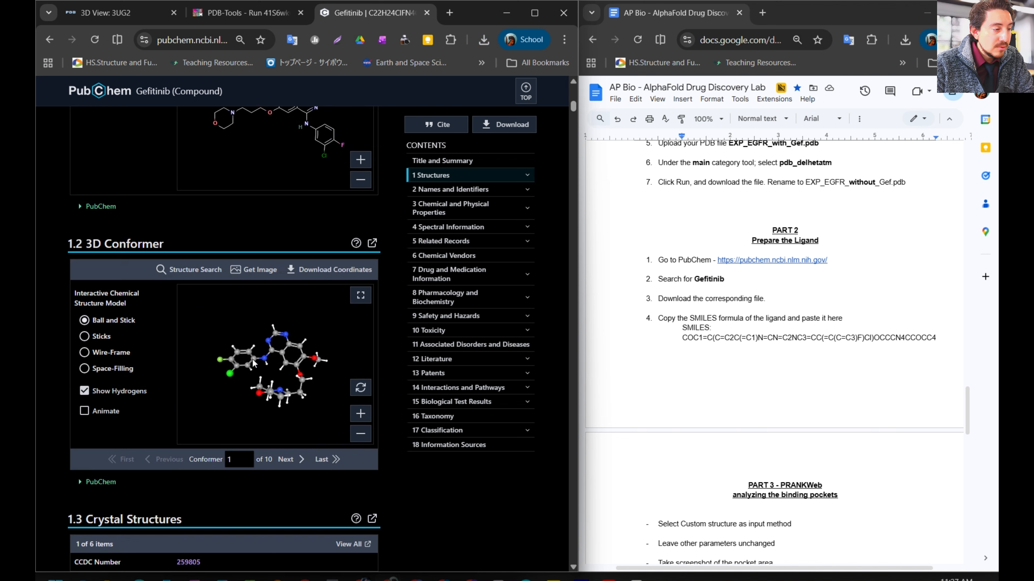
# View the 3D conformer as Sticks and as Wire-Frame, and compare it with the 2D structure at 80% page zoom
pyautogui.click(85, 338)
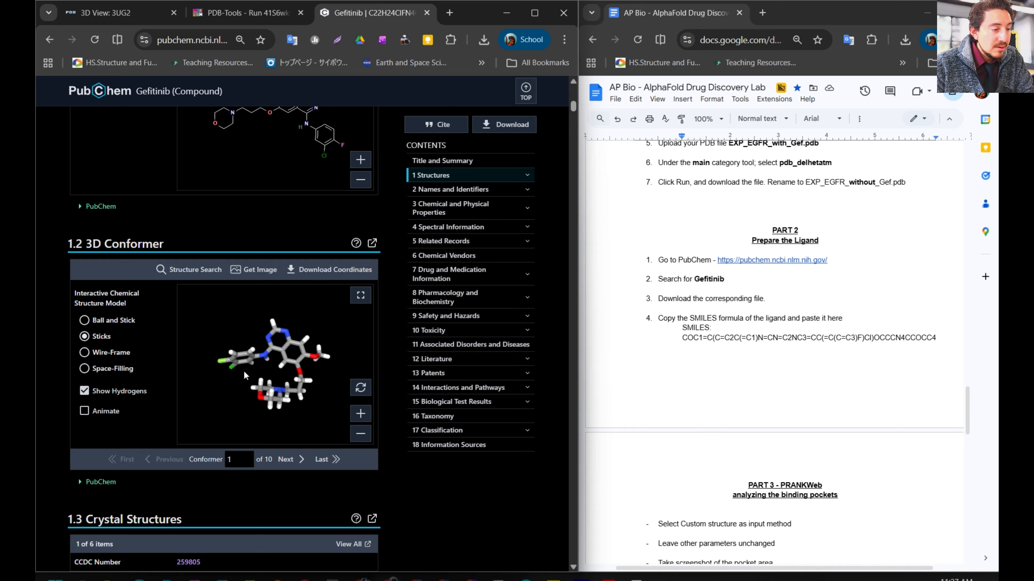
pyautogui.click(85, 352)
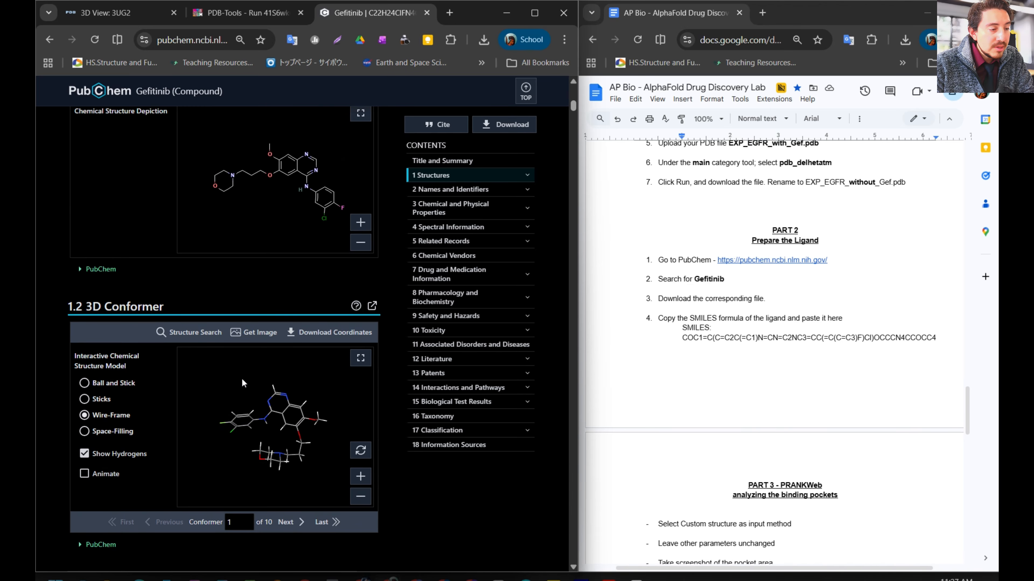
pyautogui.scroll(1, 241, 379)
pyautogui.scroll(-1, 244, 379)
pyautogui.hotkey('ctrl', '+')
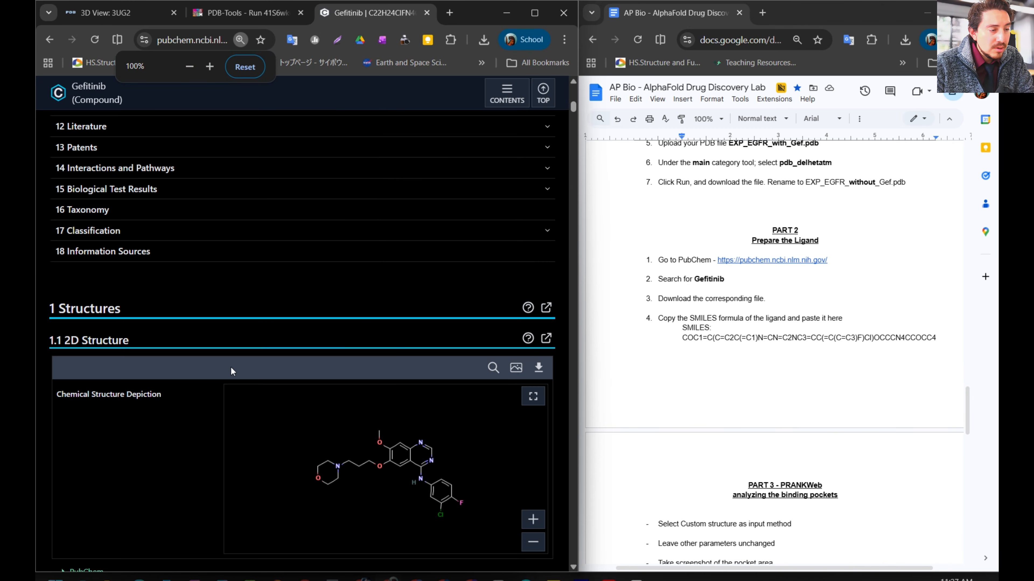
pyautogui.hotkey('ctrl', '-')
pyautogui.hotkey('ctrl', '-')
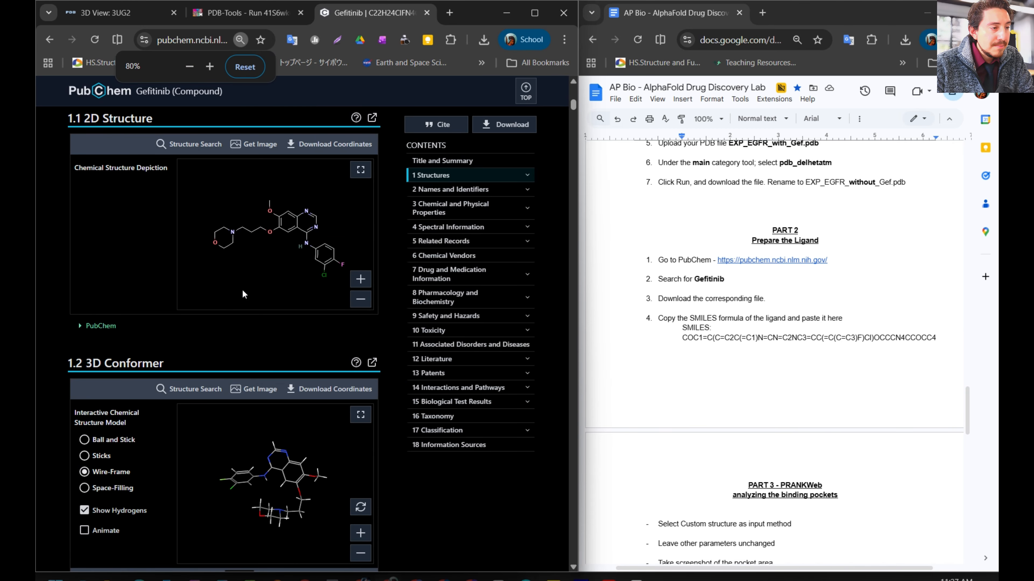
# Capture a screen snip of Gefitinib's wire-frame 3D conformer from the PubChem compound page
pyautogui.scroll(8, 253, 297)
pyautogui.scroll(10, 261, 302)
pyautogui.scroll(-20, 252, 305)
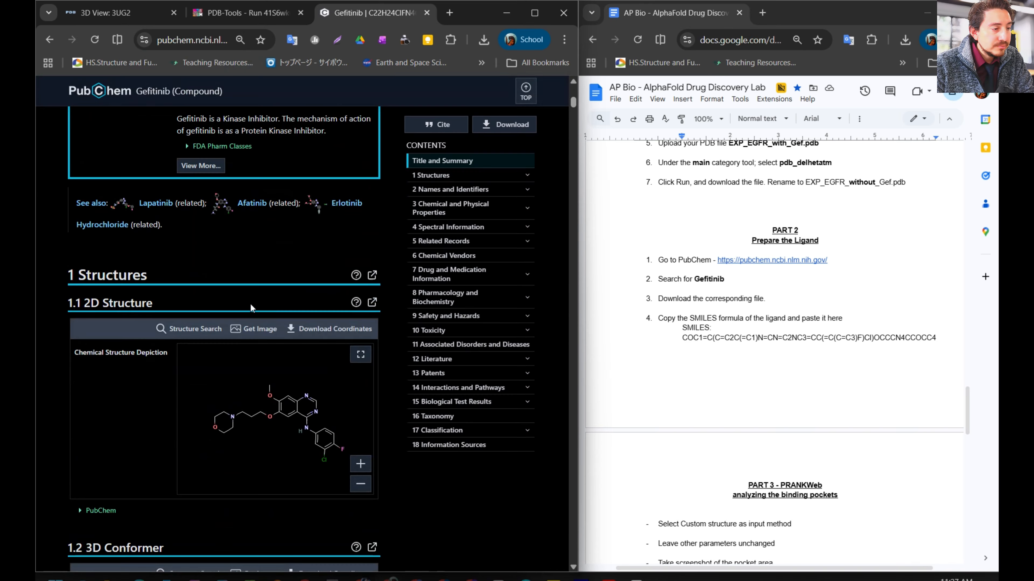
pyautogui.scroll(2, 248, 305)
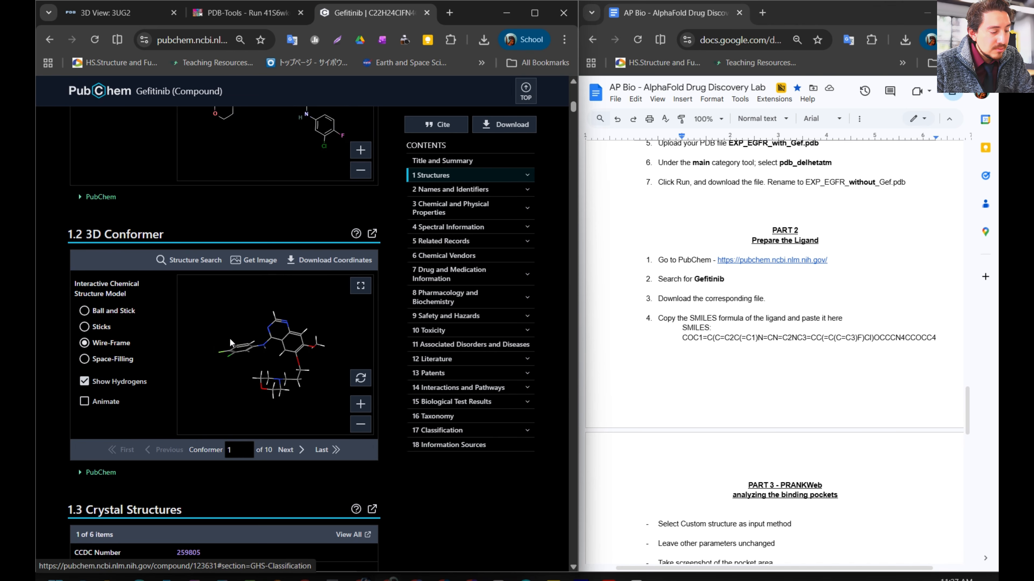
pyautogui.press('Tab')
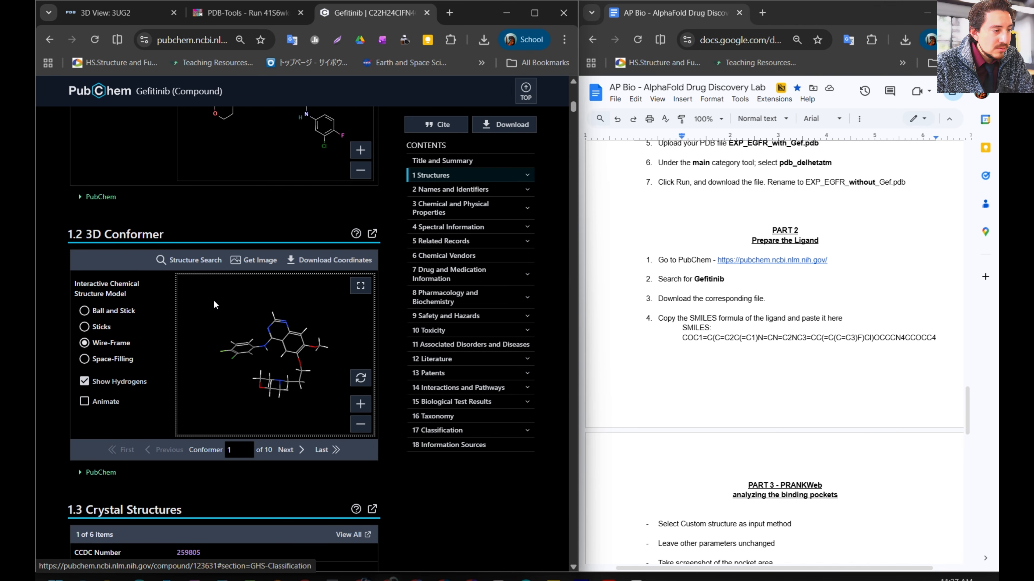
pyautogui.press('super+shift+s')
pyautogui.moveTo(209, 296); pyautogui.dragTo(344, 412)
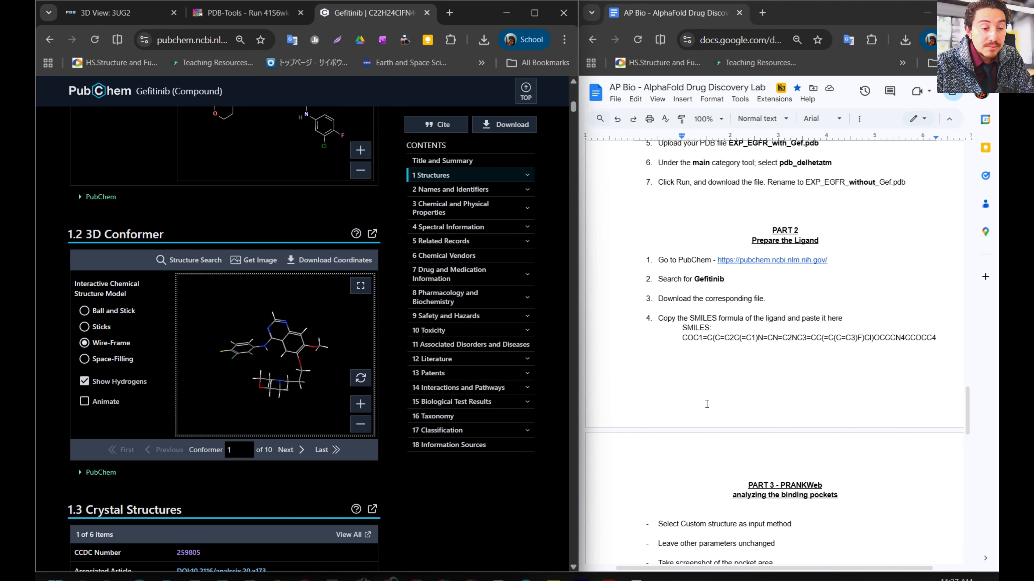
# Paste the captured conformer image right after the SMILES string in Part 2 of the lab document
pyautogui.click(708, 452)
pyautogui.tripleClick(945, 333)
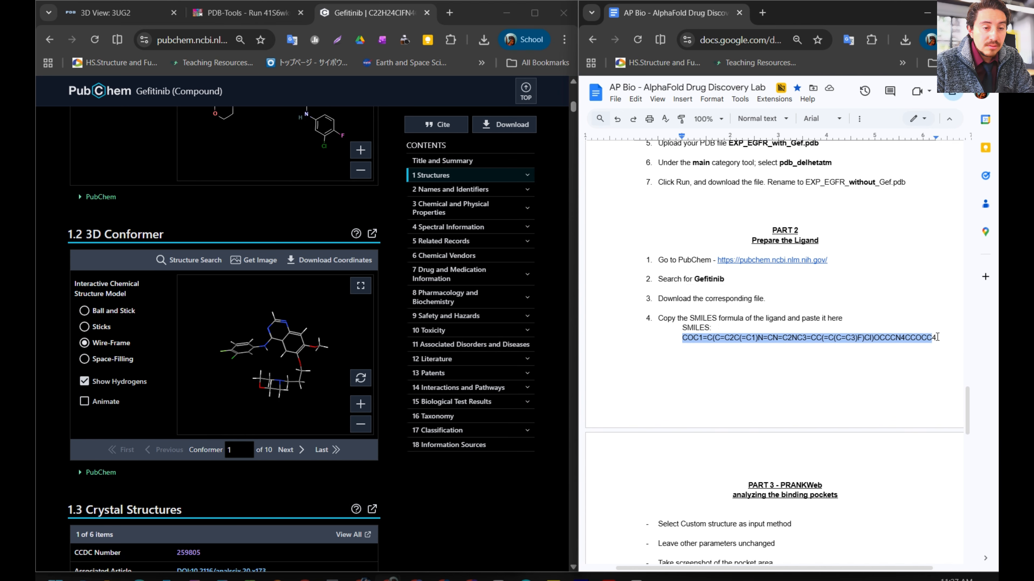
pyautogui.click(935, 336)
pyautogui.hotkey('ctrl', 'v')
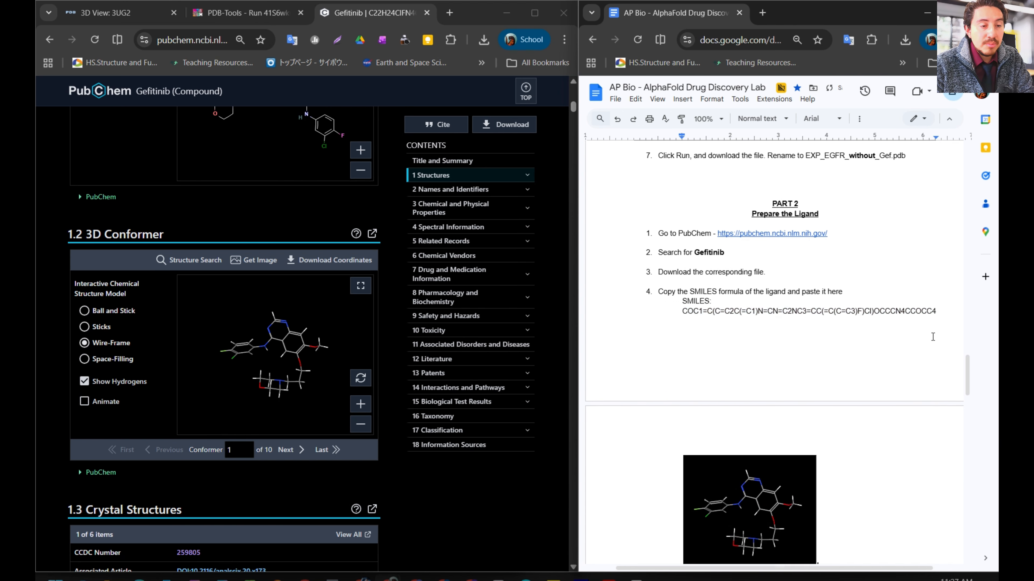
# Shrink the pasted conformer image proportionally to about three quarters of its size and deselect it
pyautogui.click(715, 495)
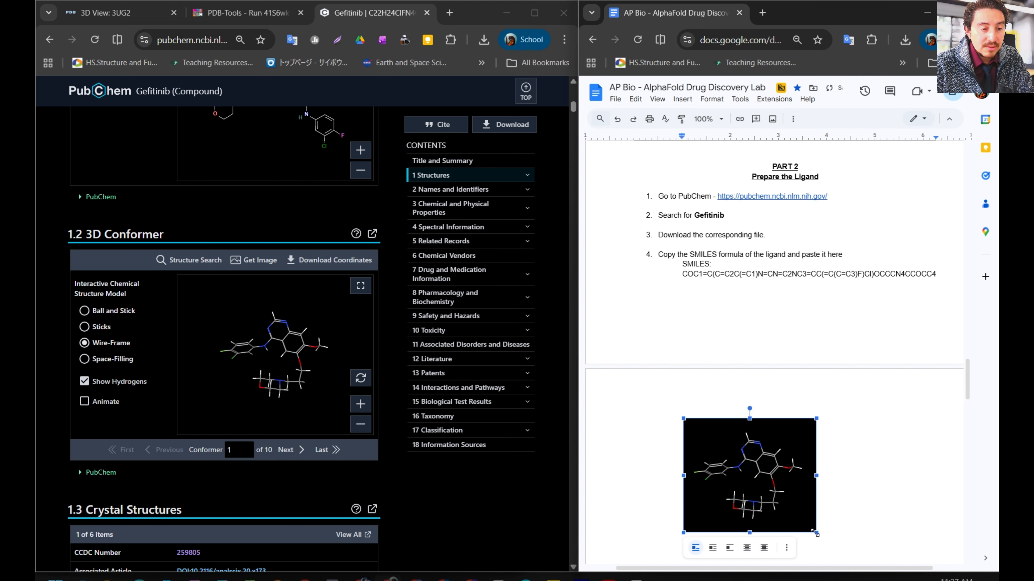
pyautogui.moveTo(816, 534); pyautogui.dragTo(787, 507)
pyautogui.scroll(-5, 707, 361)
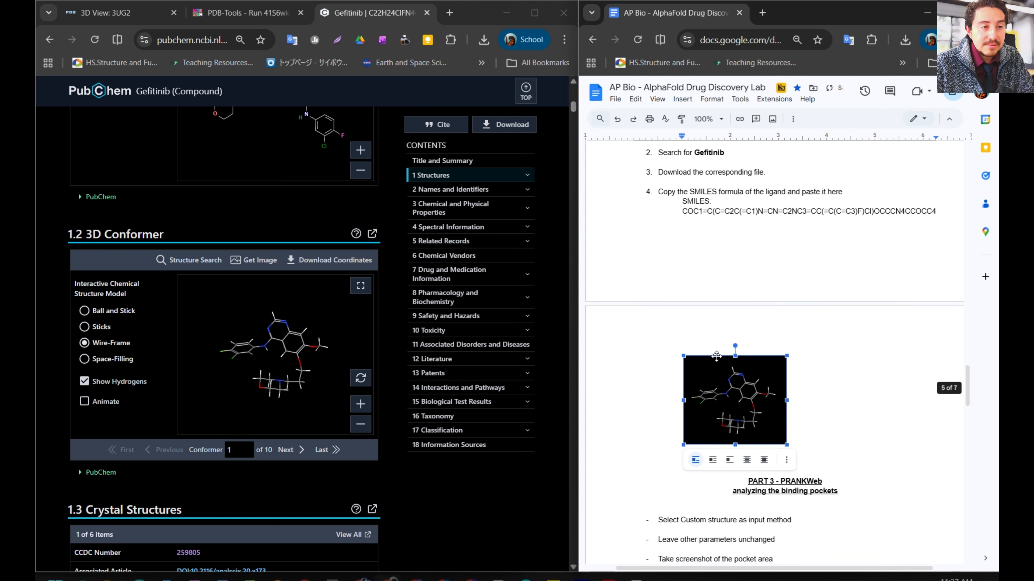
pyautogui.scroll(5, 703, 270)
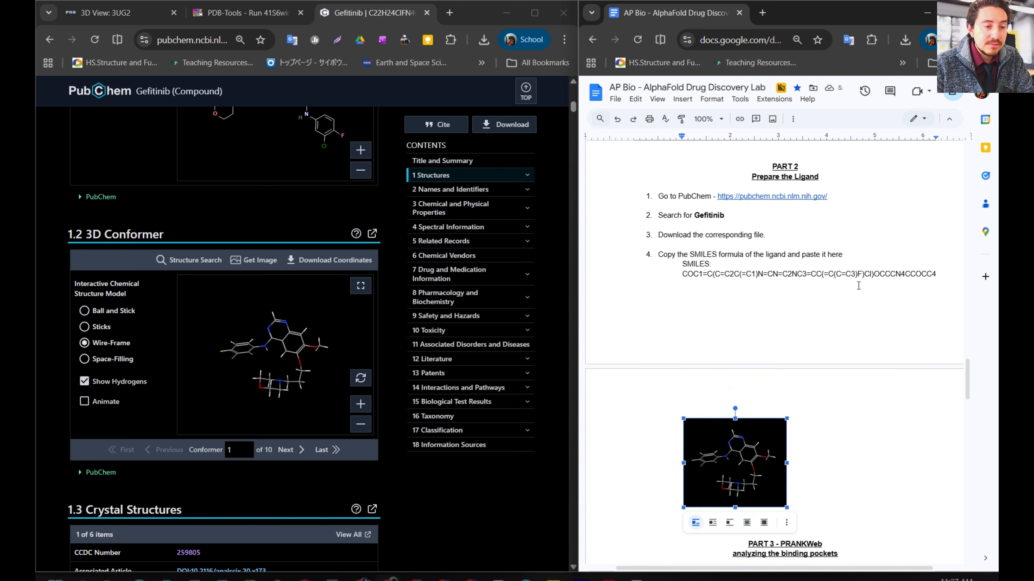
pyautogui.scroll(-5, 839, 415)
pyautogui.click(782, 328)
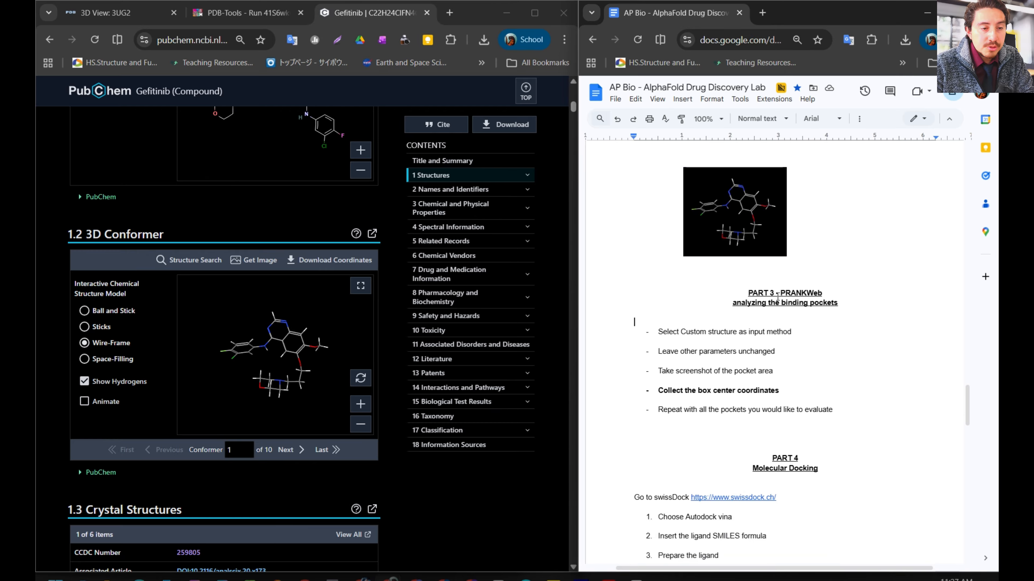
# Open the PrankWeb site from the lab document's website list and move its tab into the browser window with the PubChem page
pyautogui.scroll(20, 775, 342)
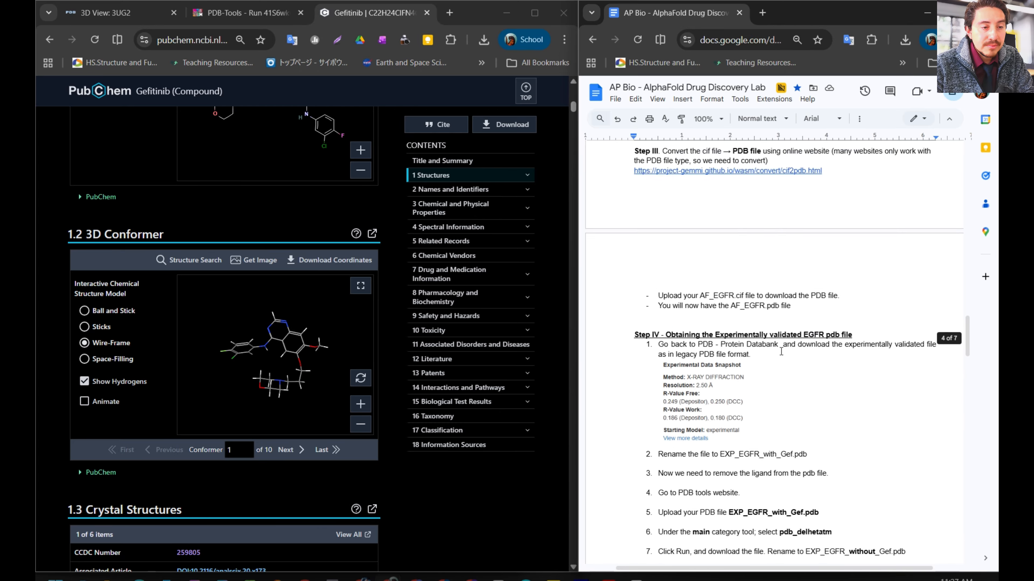
pyautogui.scroll(2, 798, 361)
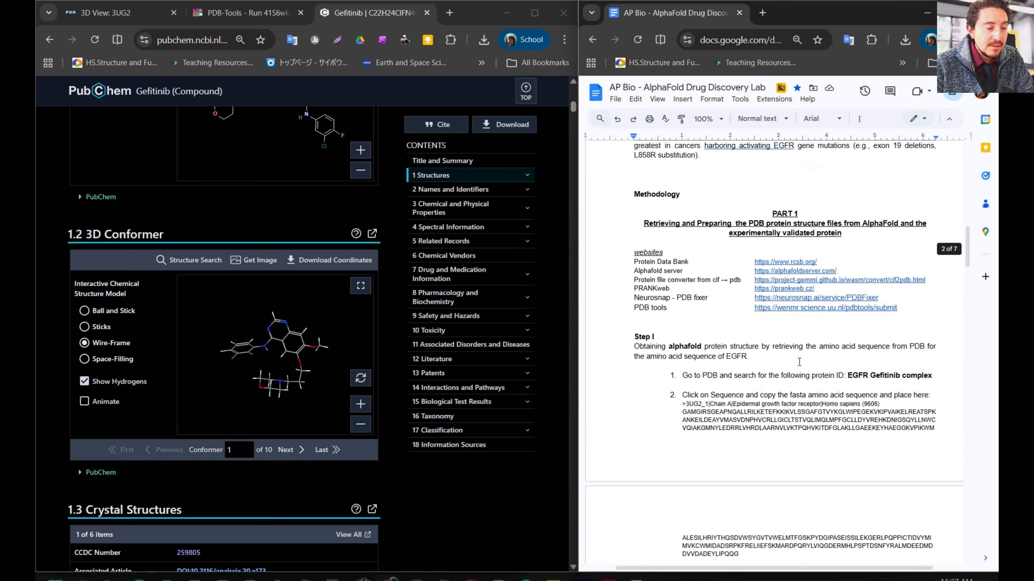
pyautogui.click(788, 289)
pyautogui.click(796, 302)
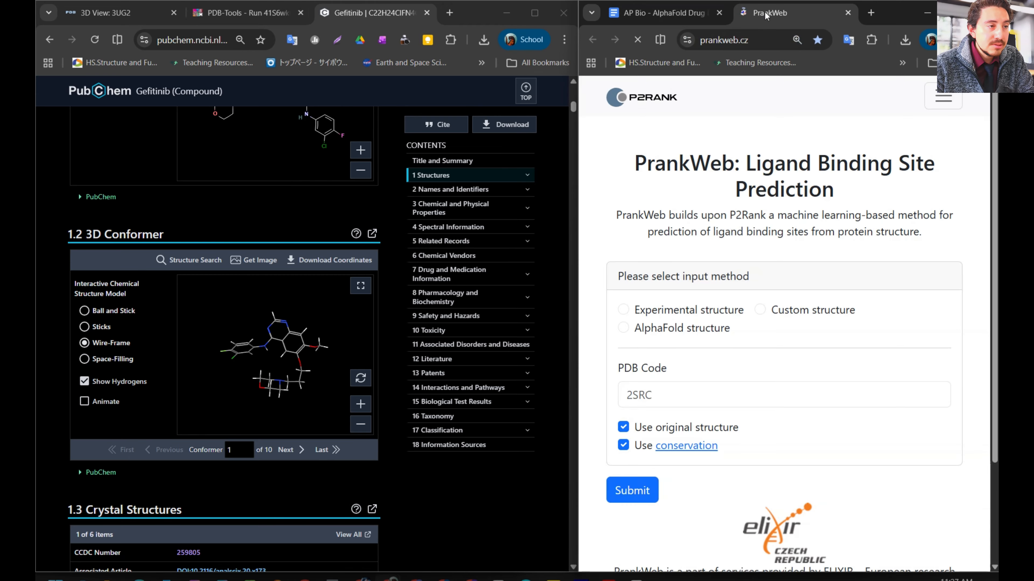
pyautogui.moveTo(765, 12); pyautogui.dragTo(425, 15)
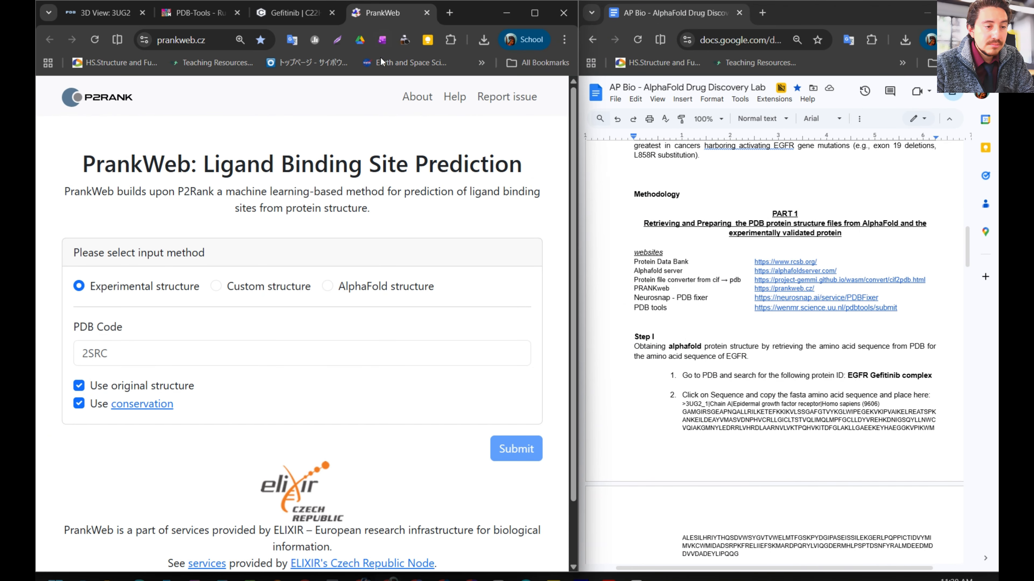
# Following the Part 3 instructions, choose Custom structure as PrankWeb's input method and load AF_EFGR.pdb as the structure file
pyautogui.scroll(-20, 613, 416)
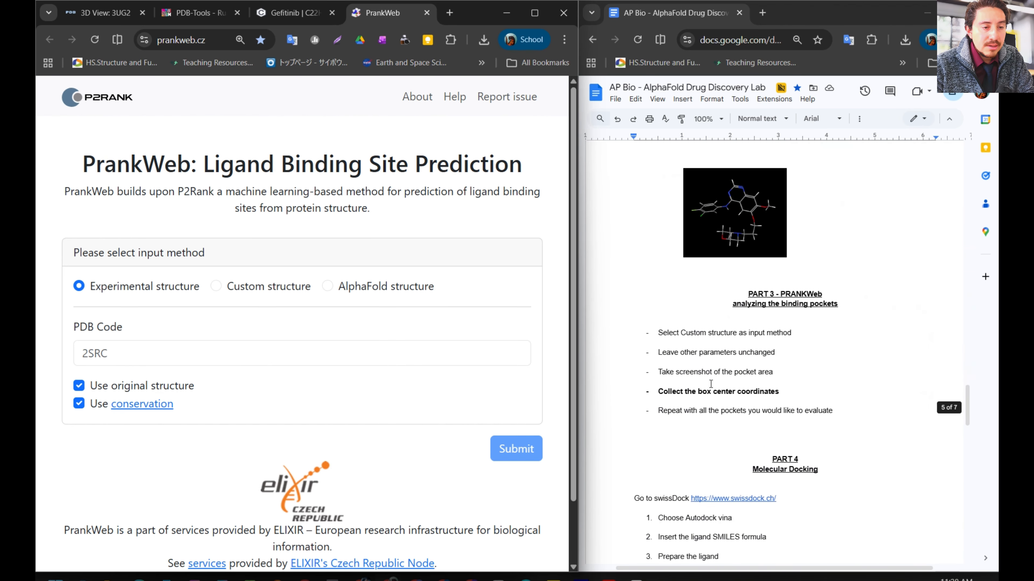
pyautogui.scroll(-1, 707, 385)
pyautogui.scroll(3, 706, 367)
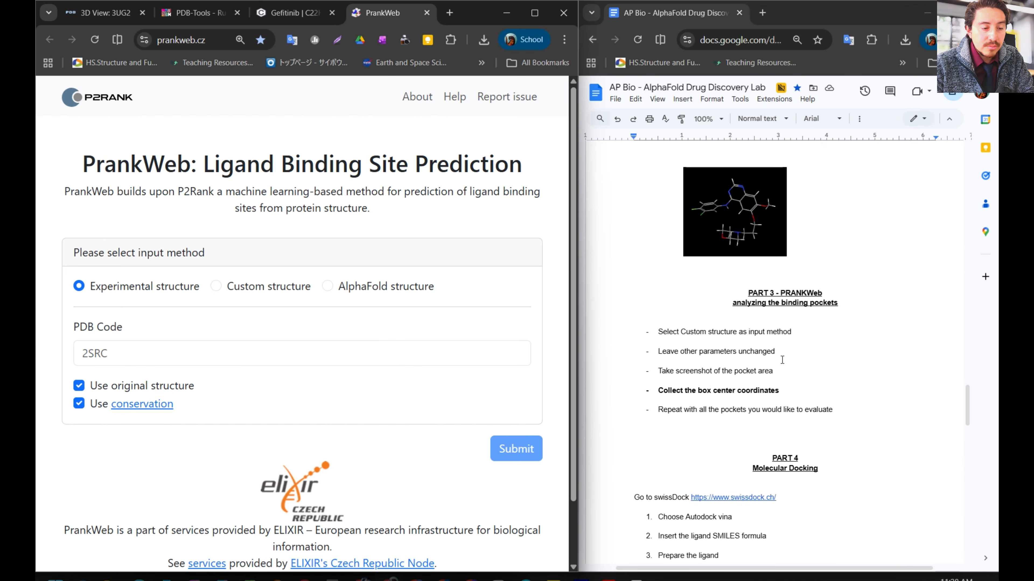
pyautogui.click(217, 287)
pyautogui.scroll(-3, 59, 327)
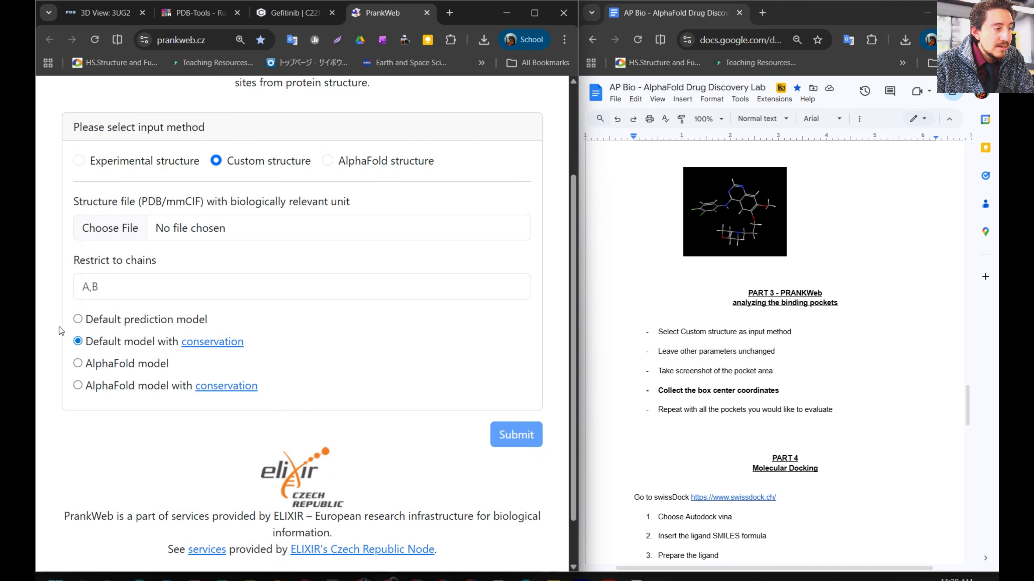
pyautogui.click(111, 230)
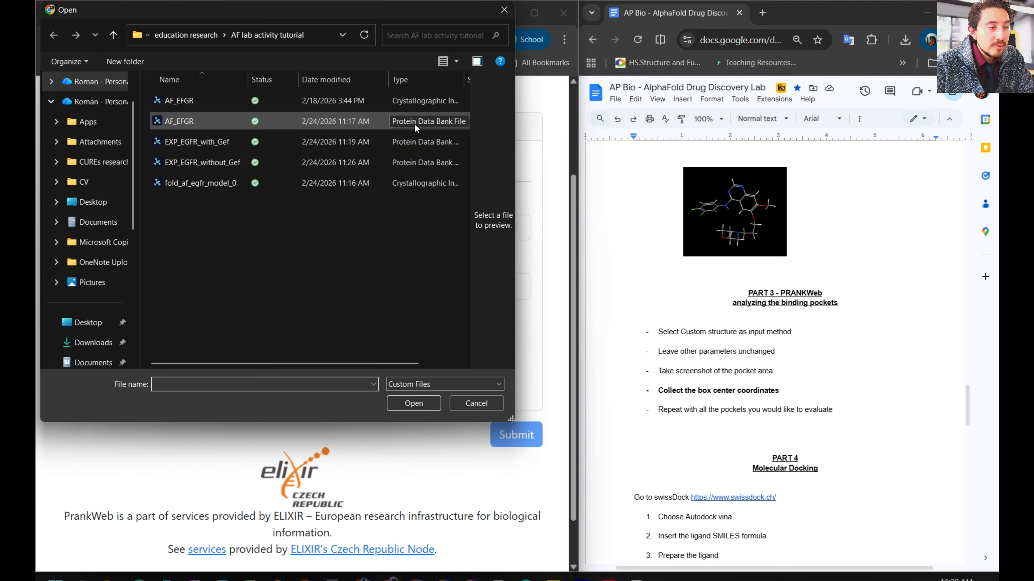
pyautogui.doubleClick(180, 123)
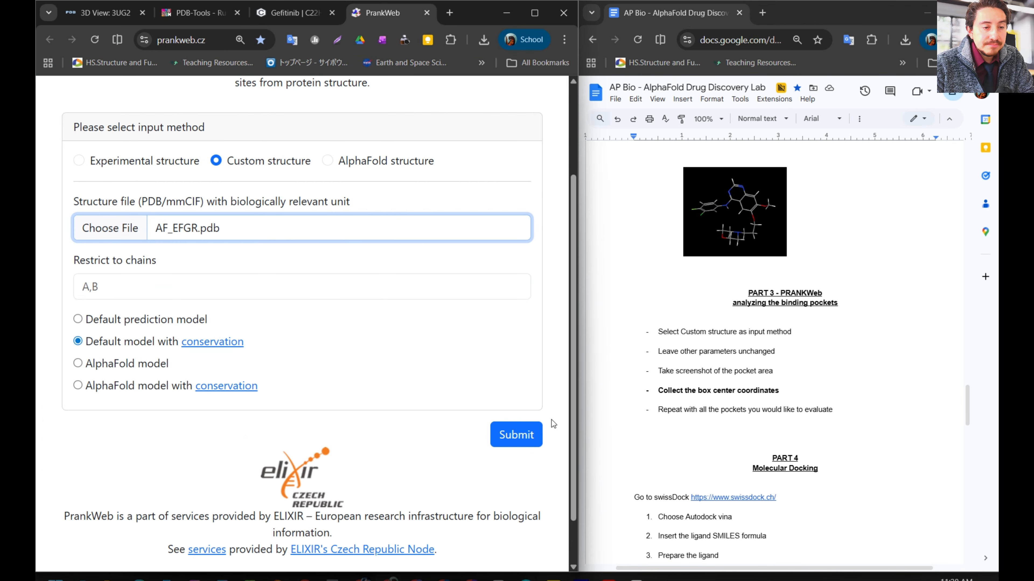
# Submit the AF_EFGR.pdb structure for binding site prediction with the other parameters unchanged and check the analysis log
pyautogui.scroll(-3, 771, 339)
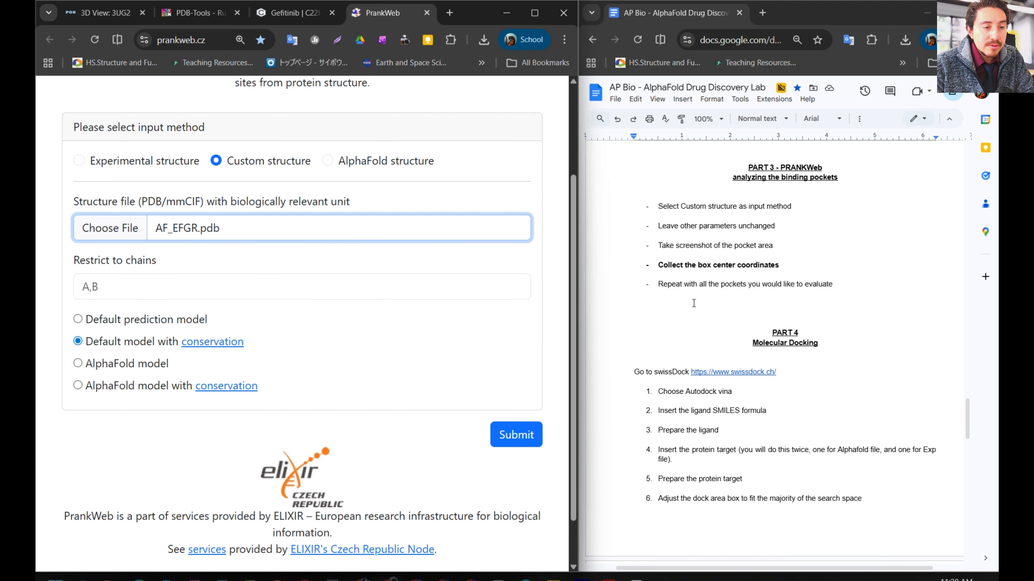
pyautogui.click(512, 441)
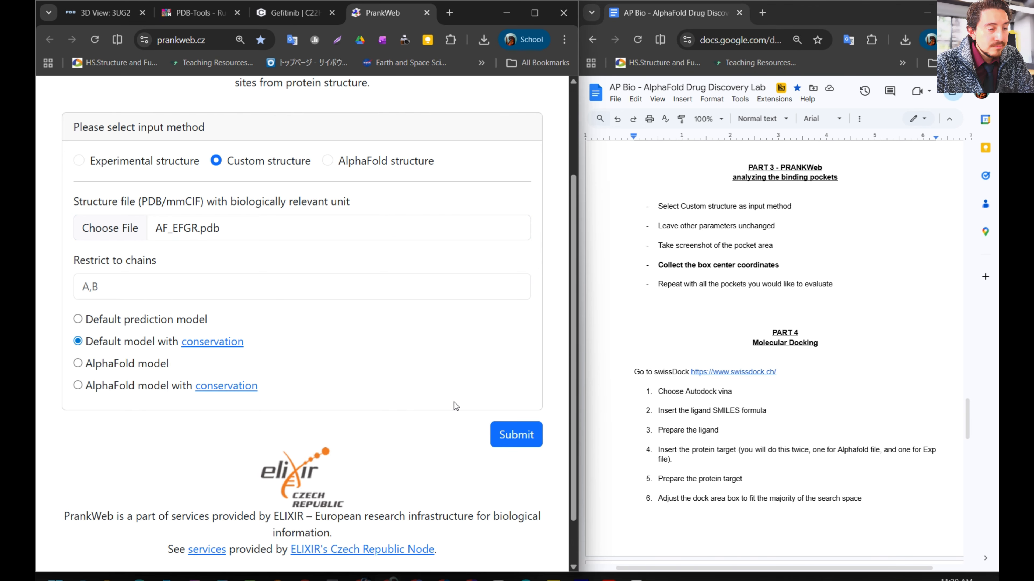
pyautogui.click(500, 430)
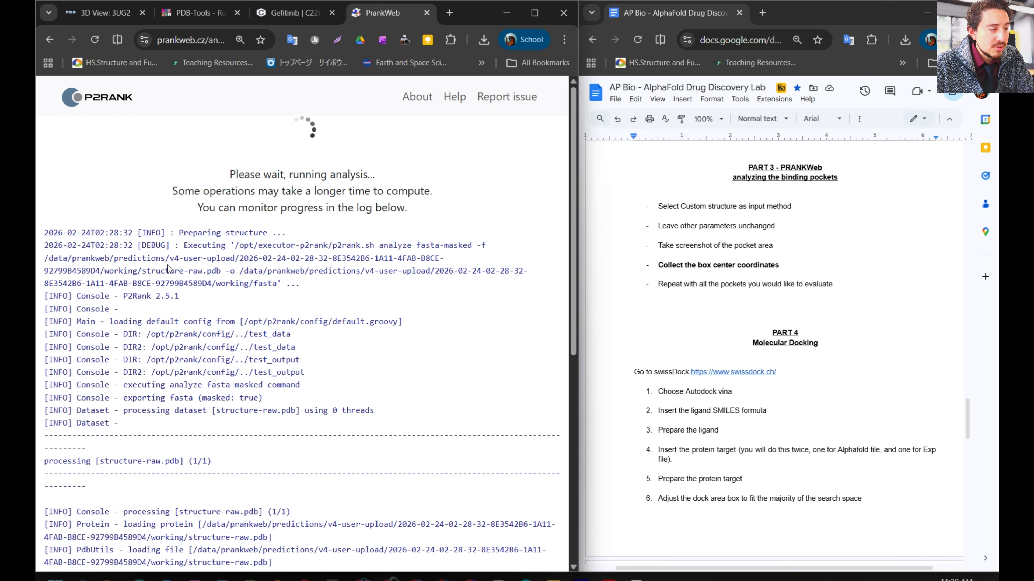
pyautogui.scroll(-3, 181, 256)
pyautogui.scroll(-6, 181, 256)
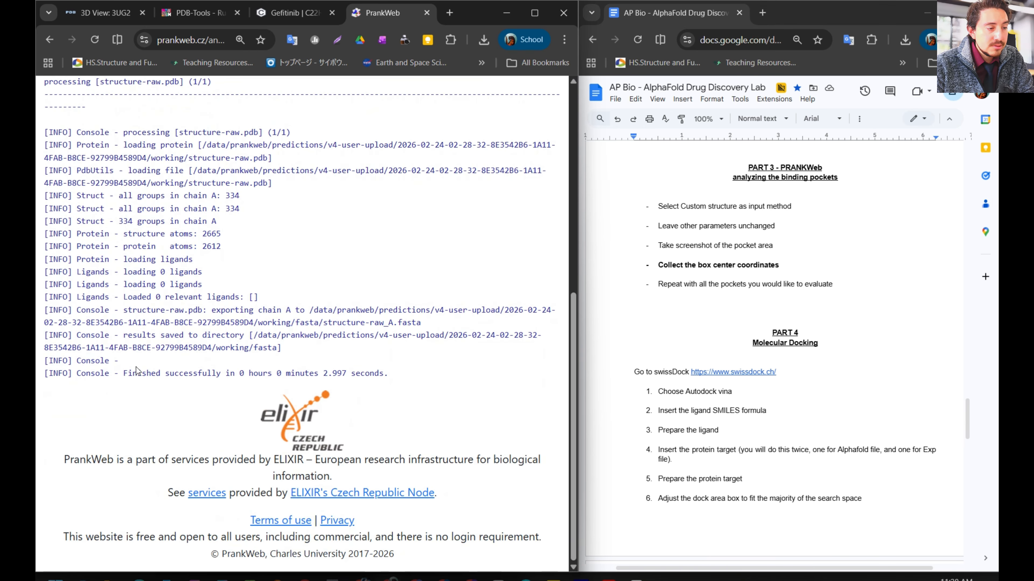
pyautogui.scroll(-6, 253, 347)
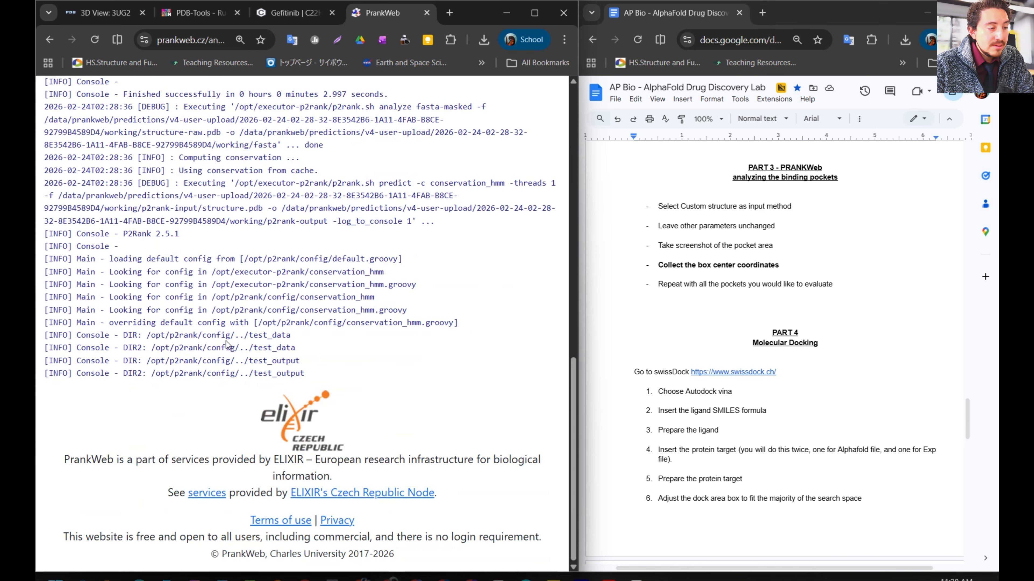
# Open a second PrankWeb page from the document's website list and place its tab beside the running analysis
pyautogui.scroll(20, 659, 318)
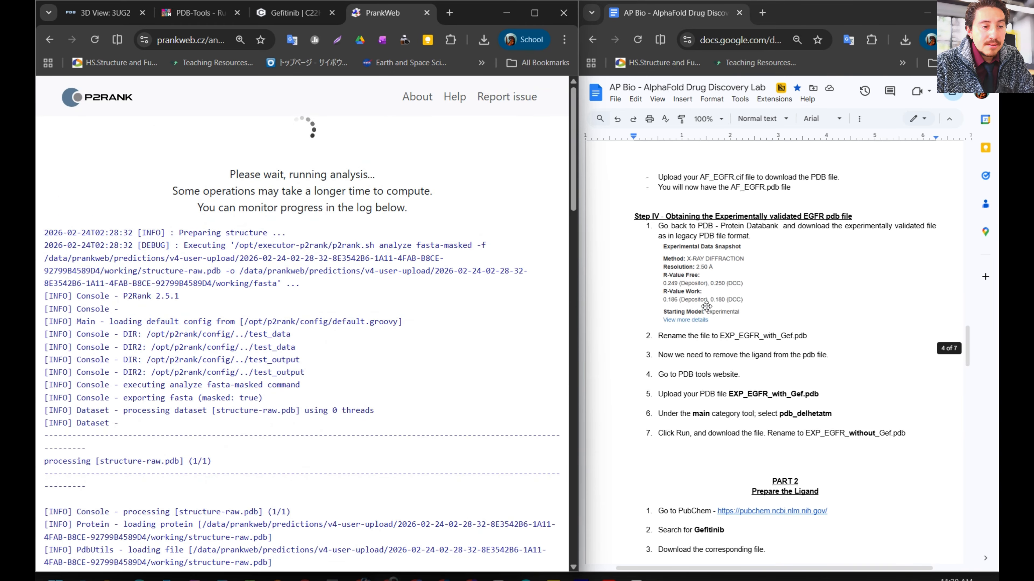
pyautogui.scroll(-15, 735, 291)
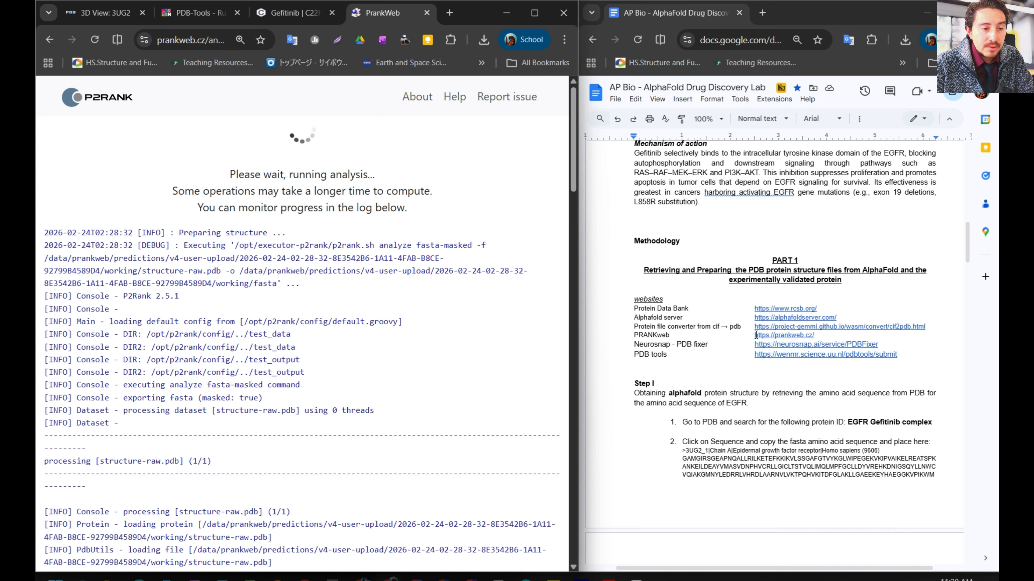
pyautogui.click(756, 335)
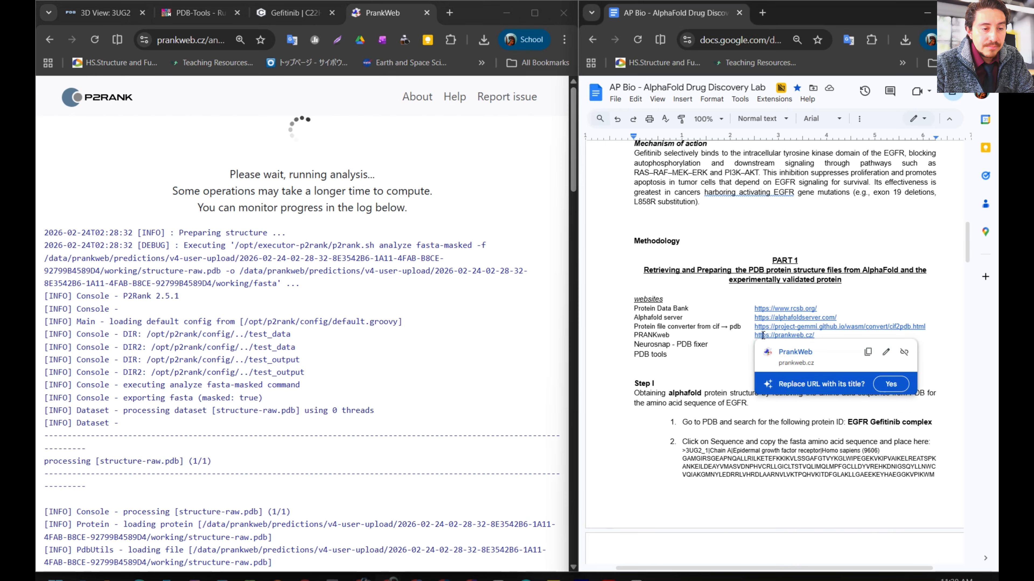
pyautogui.click(785, 357)
pyautogui.moveTo(781, 20); pyautogui.dragTo(431, 23)
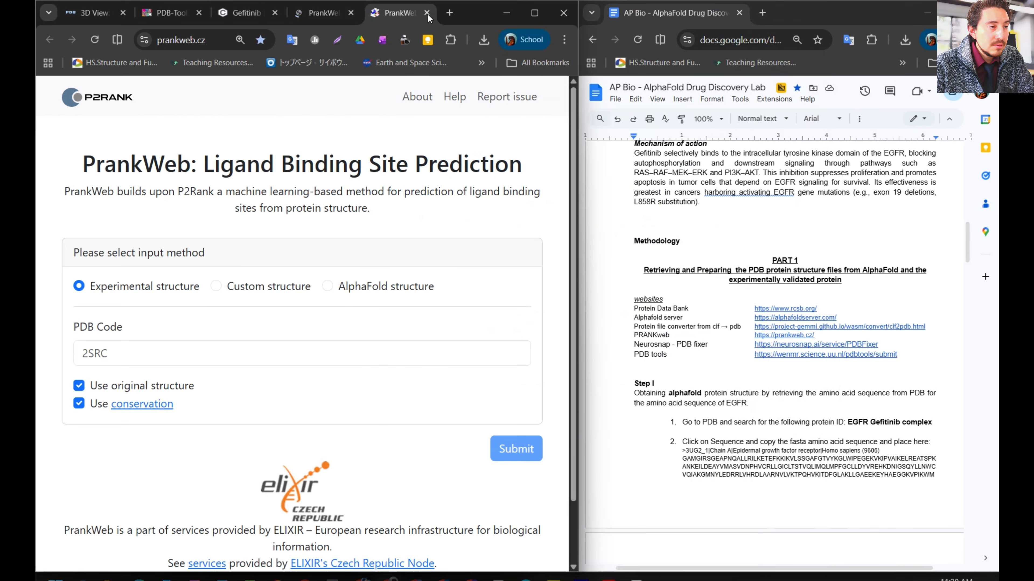
pyautogui.click(322, 13)
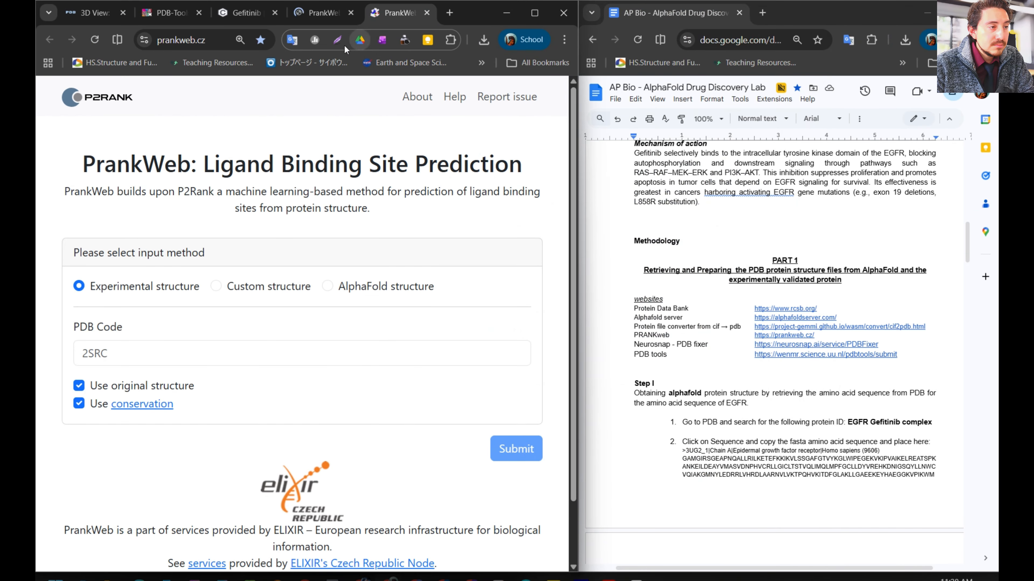
pyautogui.click(393, 15)
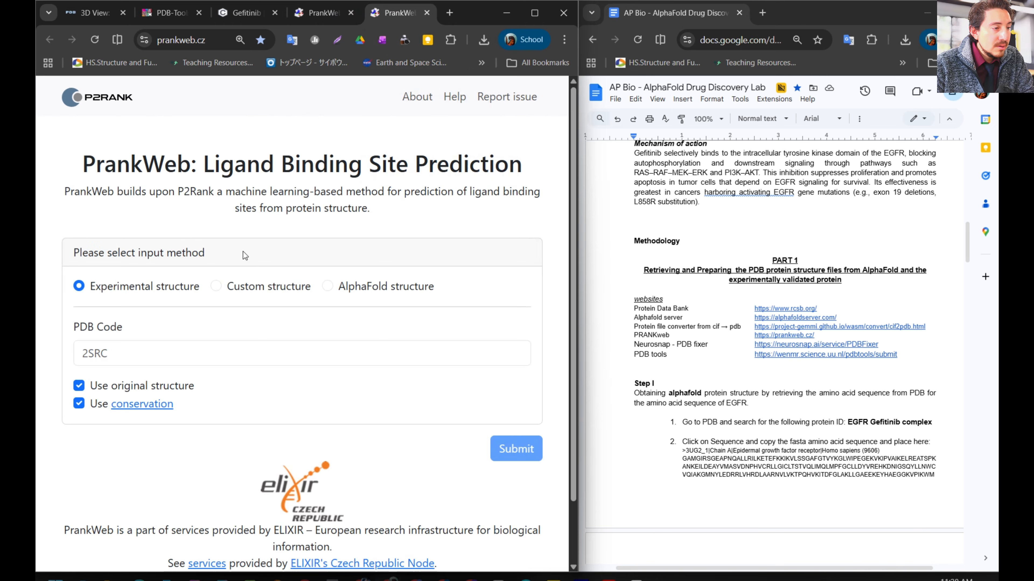
# Submit EXP_EGFR_without_Gef.pdb as a custom structure for binding site prediction and return to the Part 3 instructions in the lab document
pyautogui.scroll(-2, 228, 235)
pyautogui.click(217, 216)
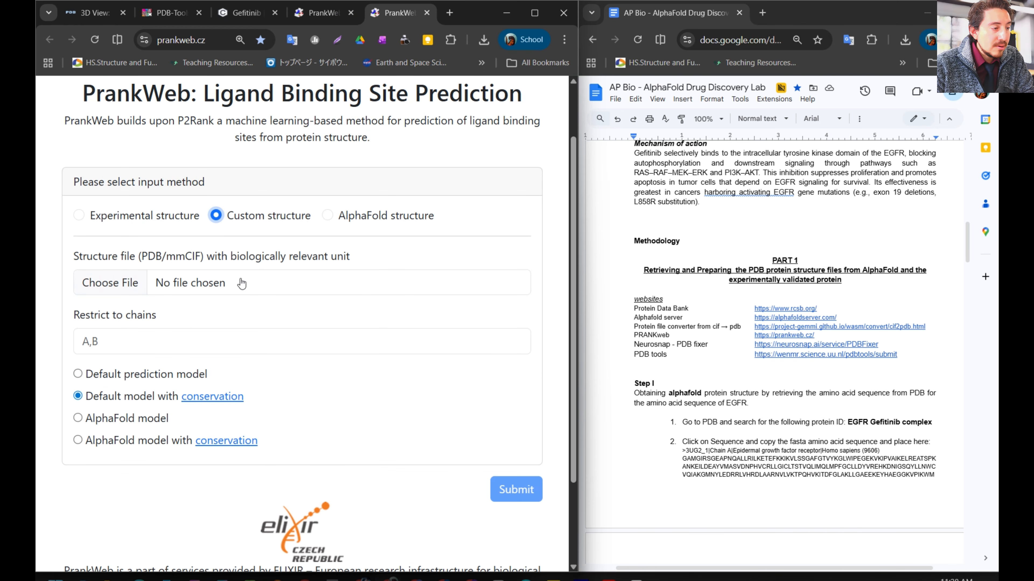
pyautogui.click(114, 285)
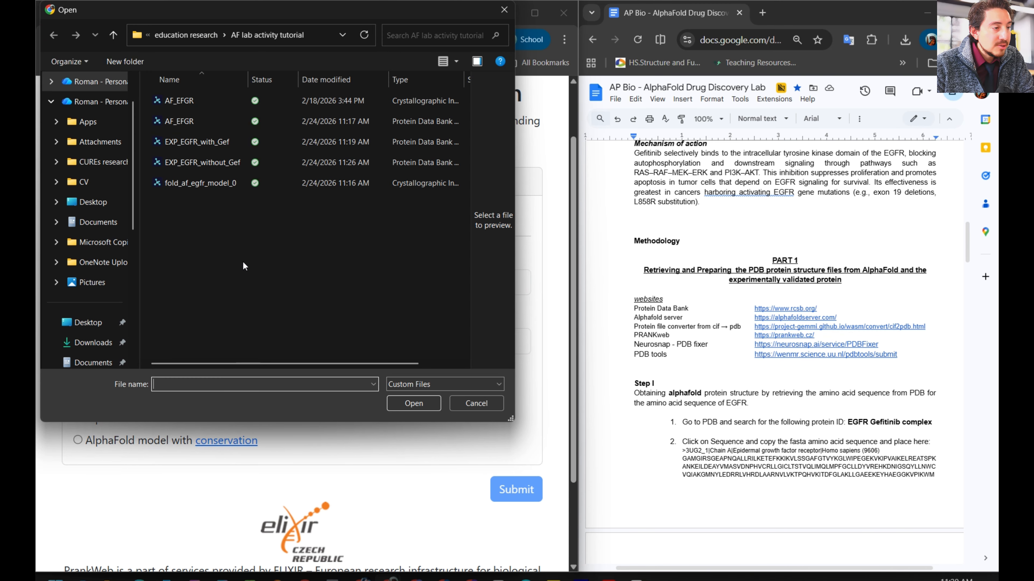
pyautogui.doubleClick(225, 161)
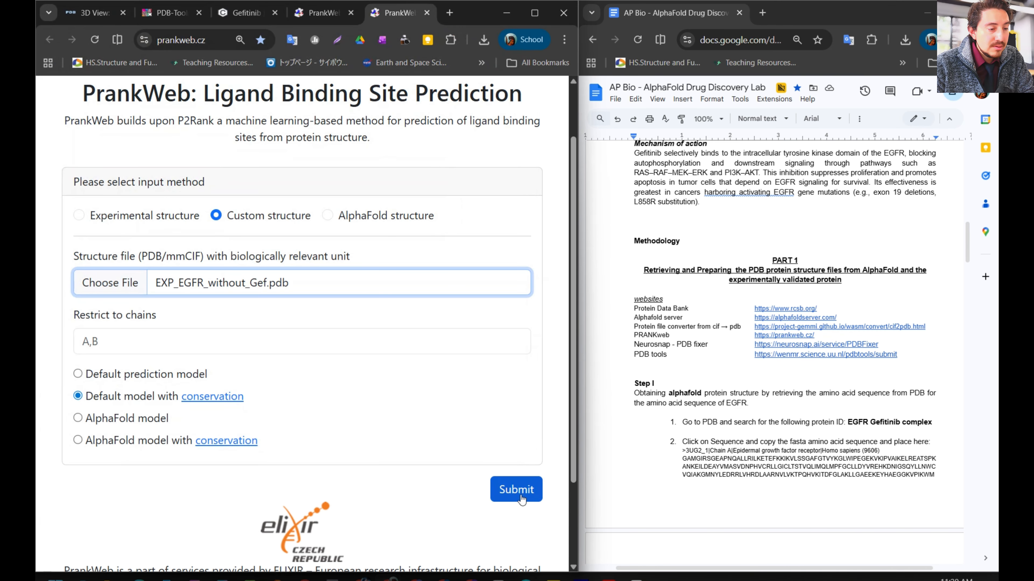
pyautogui.click(518, 493)
pyautogui.scroll(-20, 754, 433)
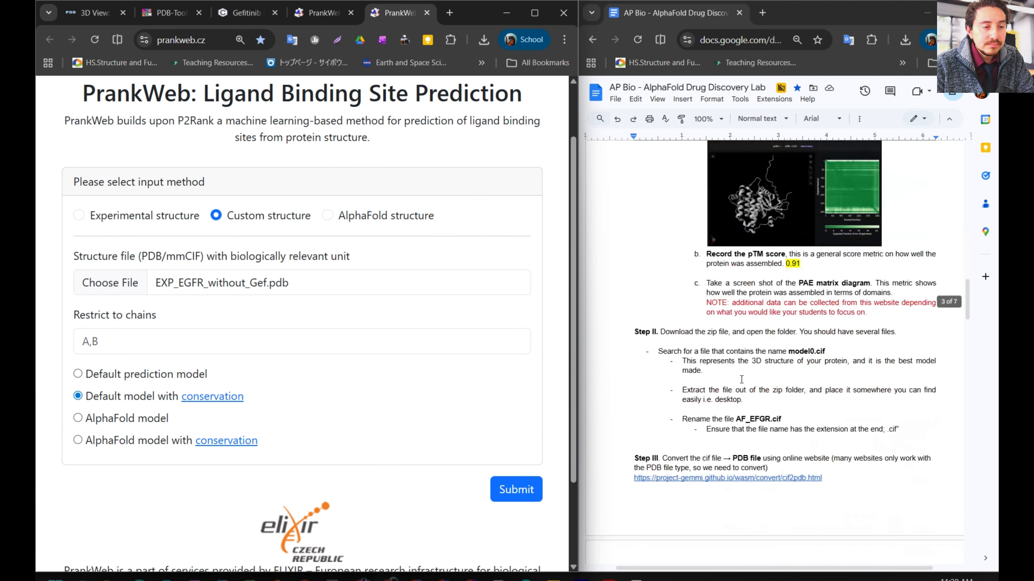
pyautogui.scroll(3, 746, 379)
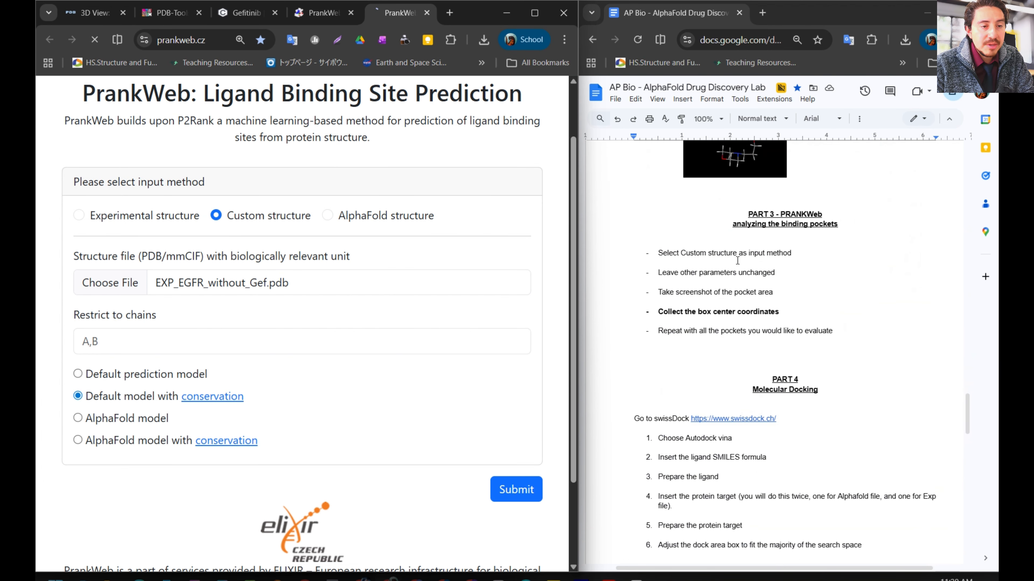
# Open the AlphaFold EGFR prediction in a maximized window at 90% page zoom and show the protein as Cartoon
pyautogui.click(317, 16)
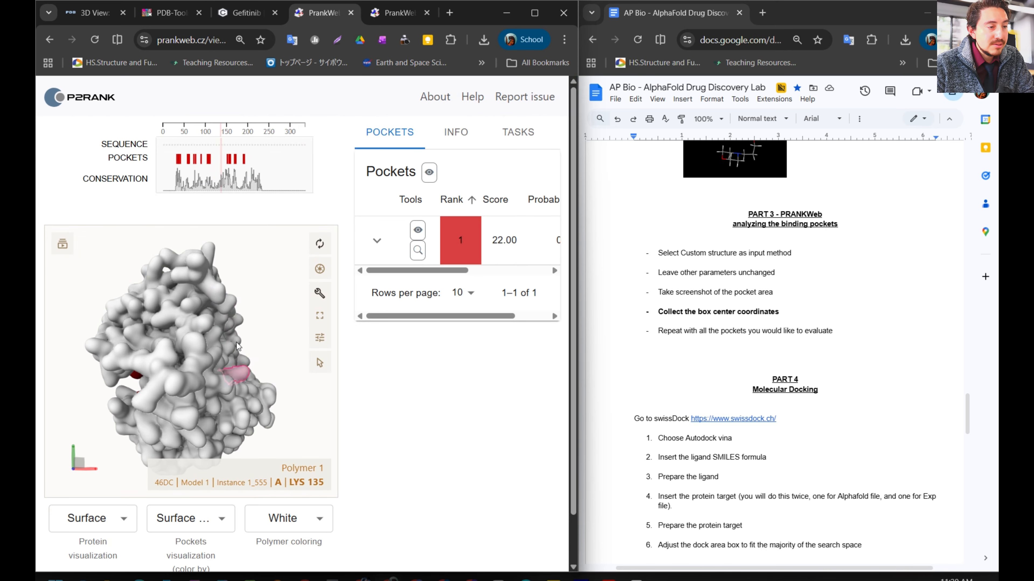
pyautogui.moveTo(178, 319); pyautogui.dragTo(178, 358)
pyautogui.scroll(-1, 180, 361)
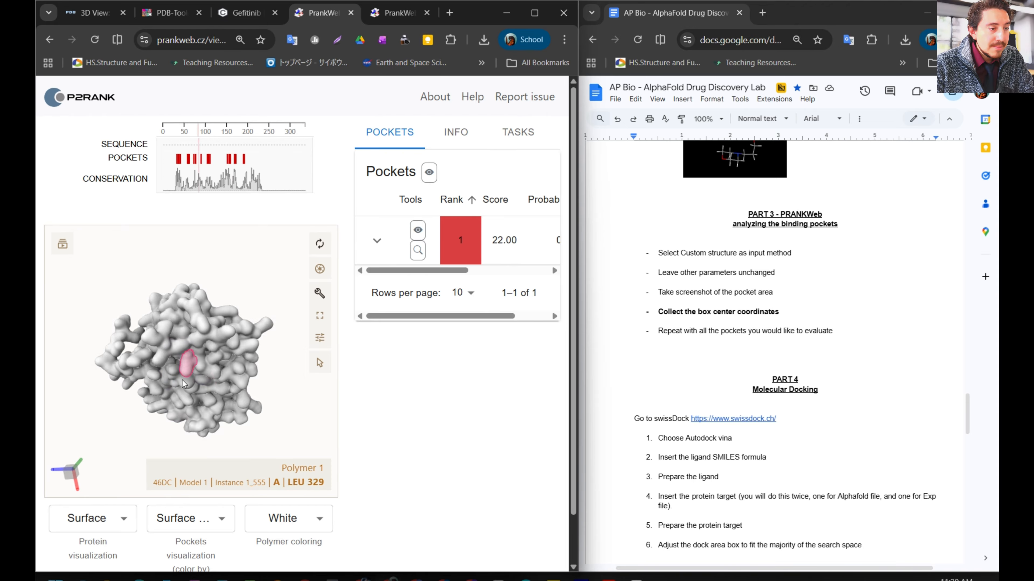
pyautogui.click(534, 12)
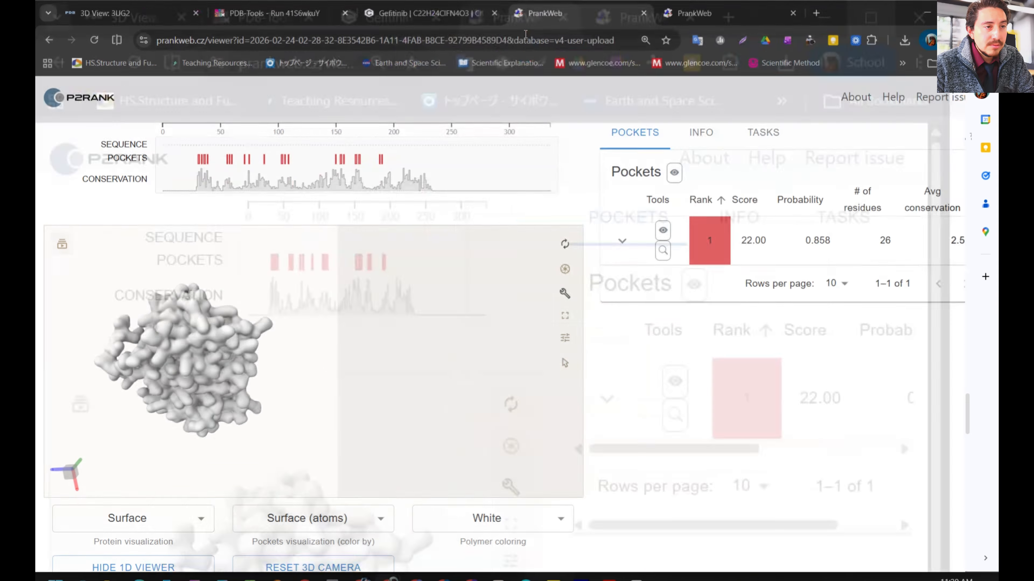
pyautogui.hotkey('ctrl', '-')
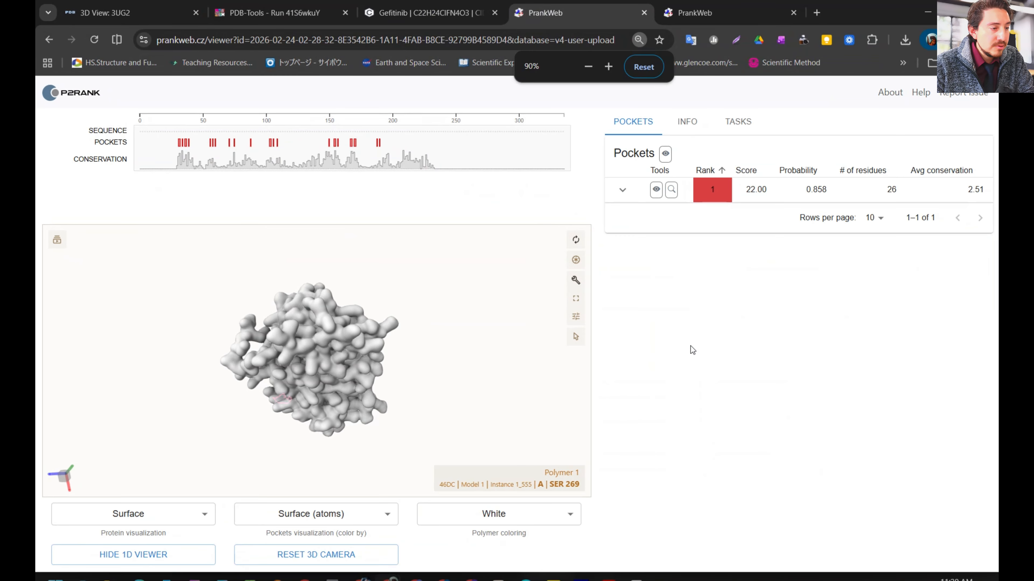
pyautogui.moveTo(315, 354); pyautogui.dragTo(346, 346)
pyautogui.click(204, 515)
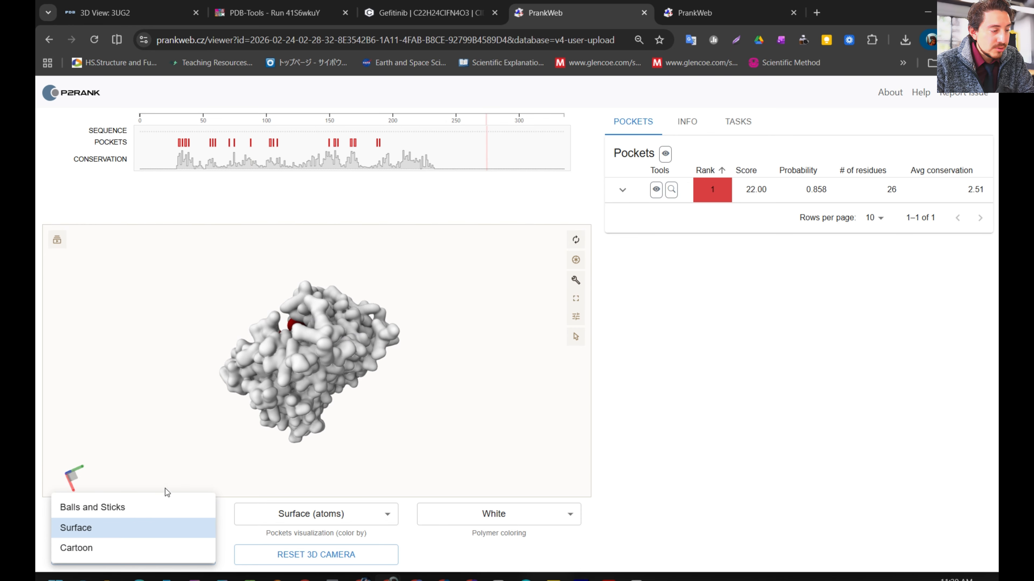
pyautogui.click(90, 554)
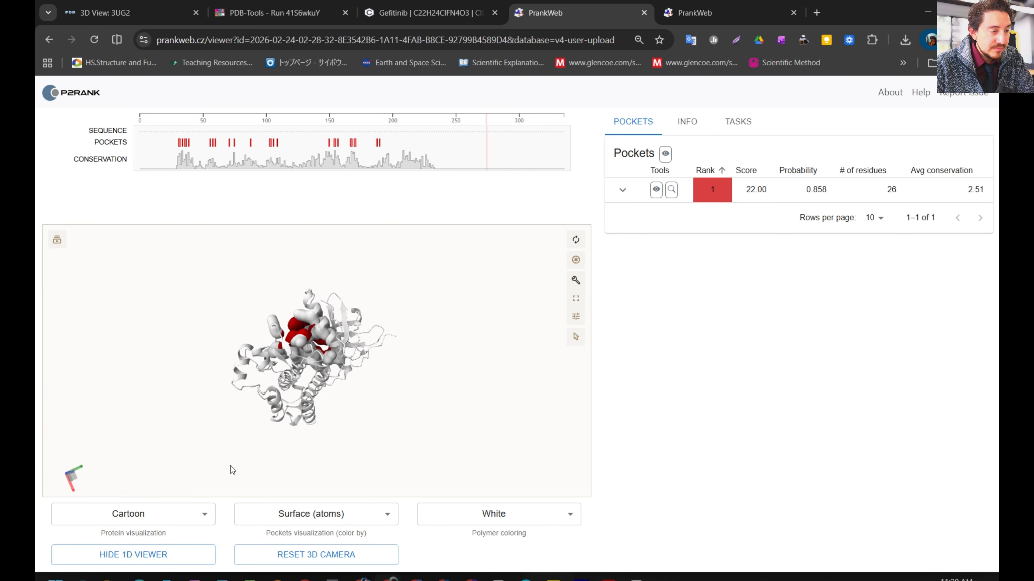
# Set the pocket visualization to Surface (residues) and orient the AlphaFold protein so the pocket faces forward
pyautogui.moveTo(240, 472); pyautogui.dragTo(307, 470)
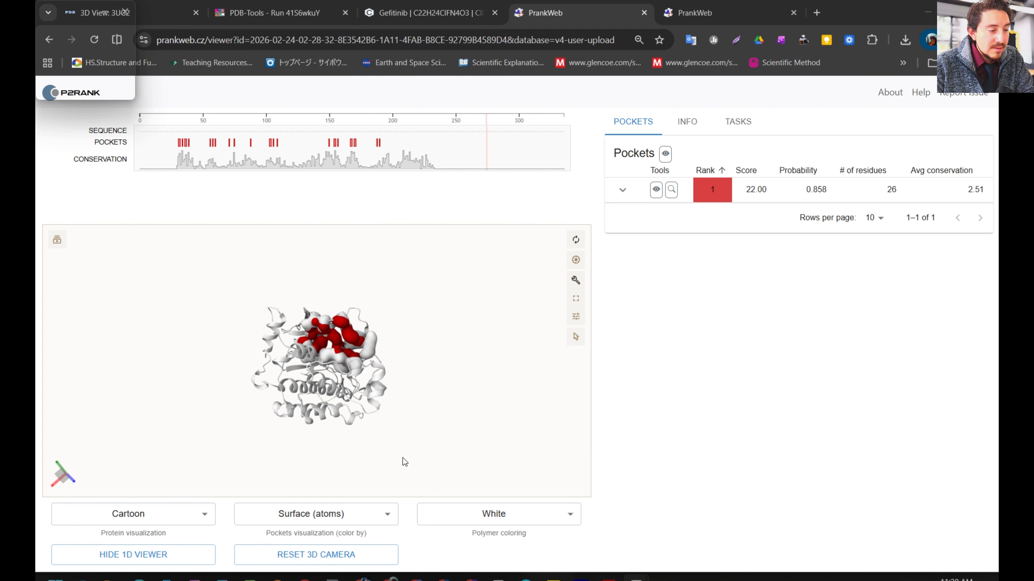
pyautogui.click(385, 523)
pyautogui.click(285, 547)
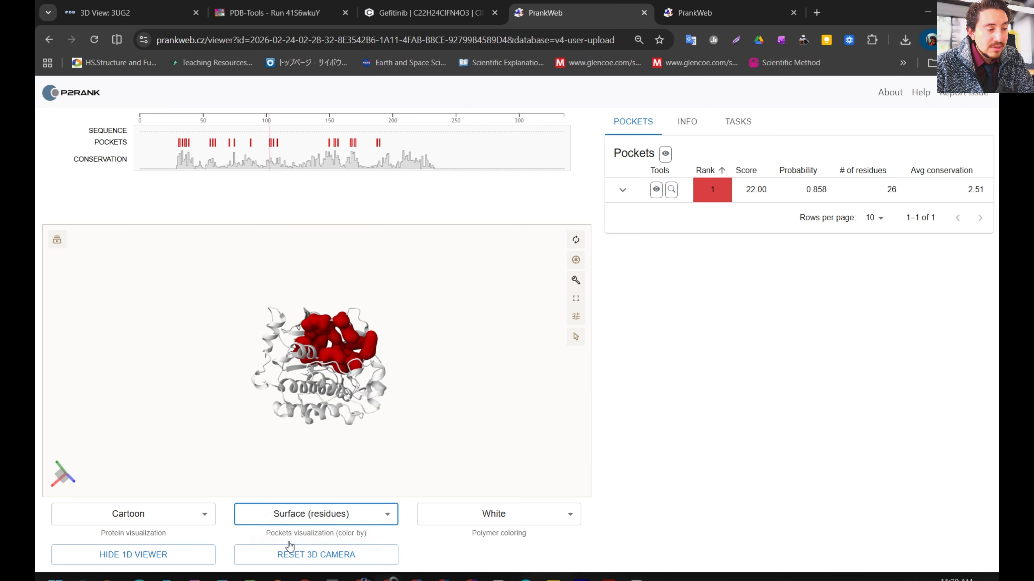
pyautogui.moveTo(323, 395); pyautogui.dragTo(335, 374)
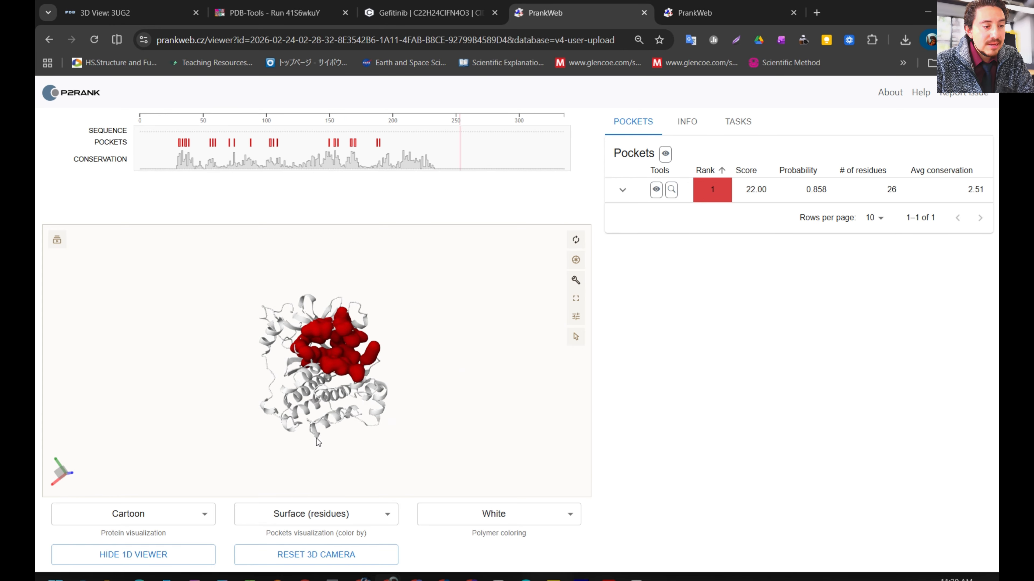
pyautogui.moveTo(316, 438)
pyautogui.mouseDown()
pyautogui.moveTo(335, 441)
pyautogui.moveTo(313, 433)
pyautogui.mouseUp()
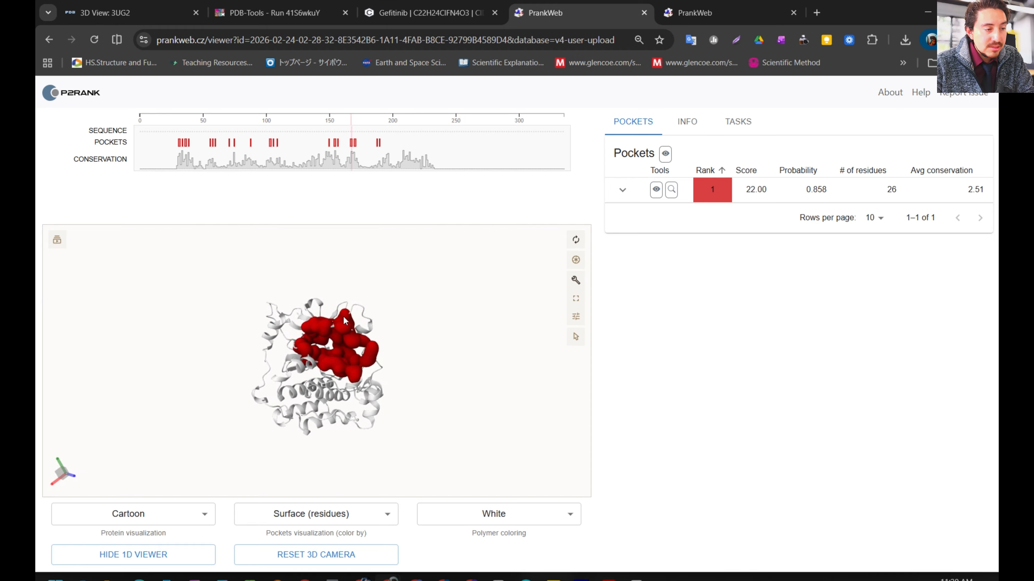
# Capture a close-up screenshot of the AlphaFold EGFR pocket area and put the PrankWeb window back beside the lab document
pyautogui.scroll(5, 344, 321)
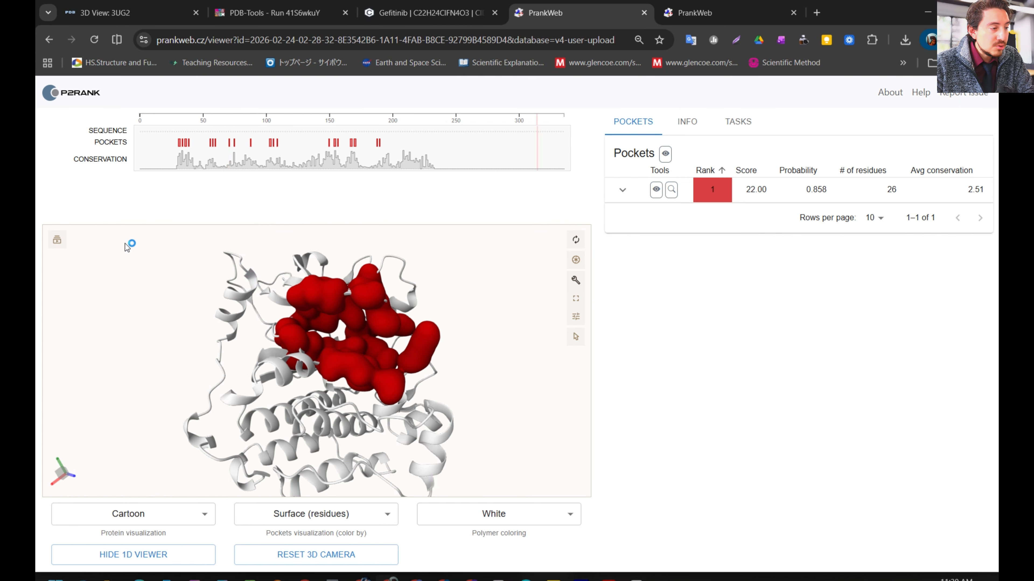
pyautogui.press('super+shift+s')
pyautogui.moveTo(111, 228); pyautogui.dragTo(488, 500)
pyautogui.moveTo(864, 12); pyautogui.dragTo(37, 192)
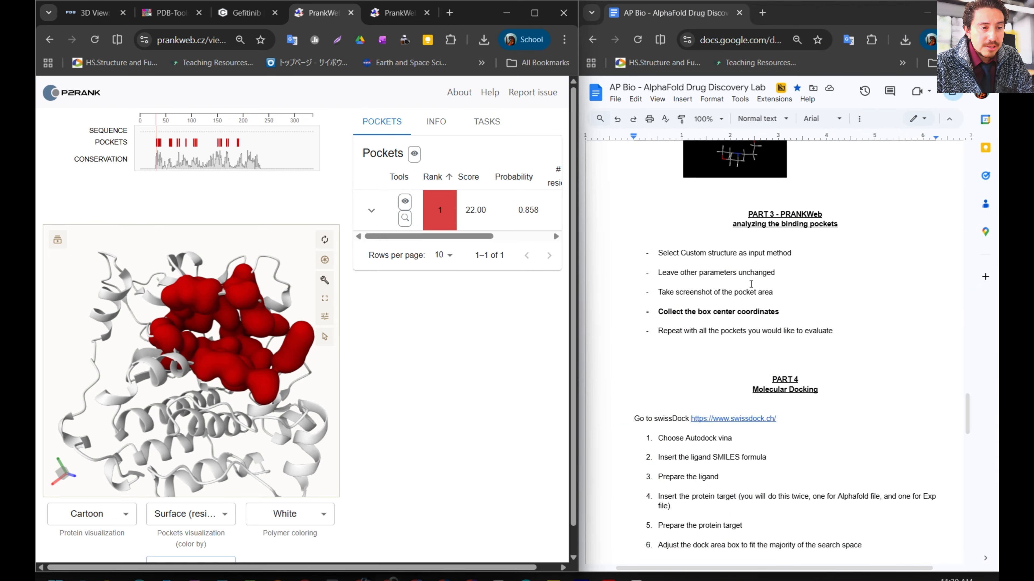
# Add the label AF EGFR under the Part 3 screenshot instruction, insert the captured pocket image below it and shrink it
pyautogui.click(665, 322)
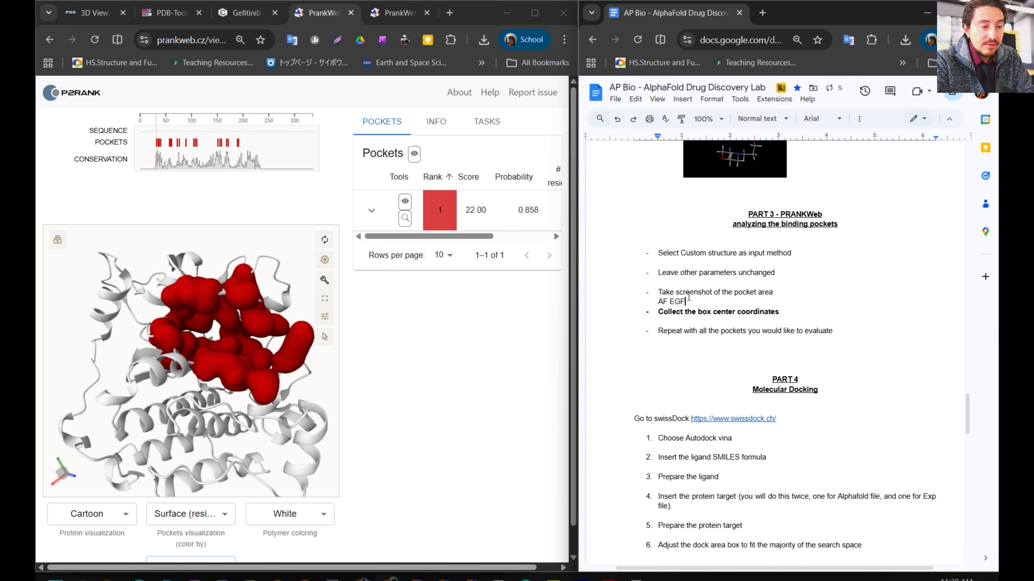
pyautogui.press('Return')
pyautogui.hotkey('ctrl', 'v')
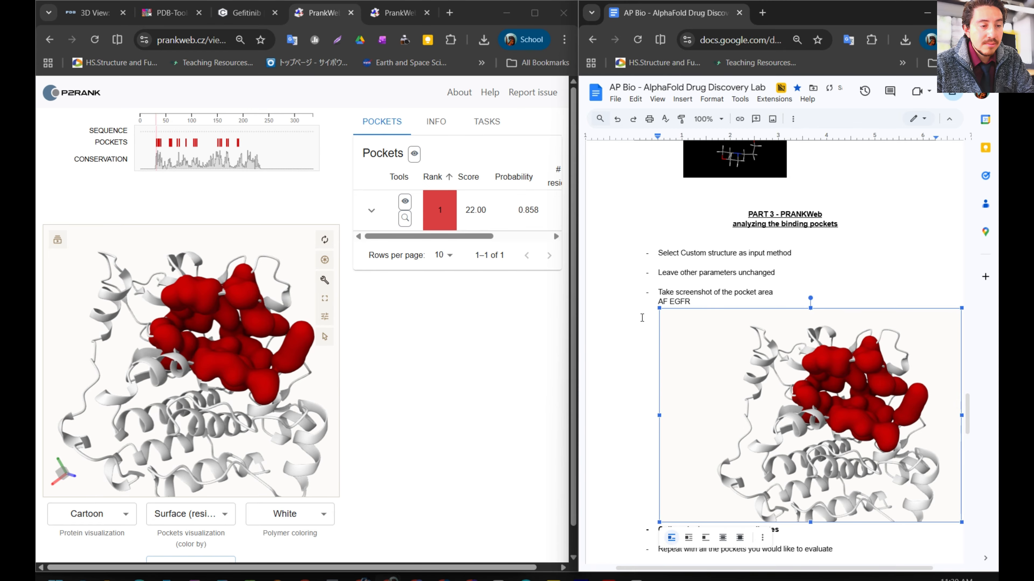
pyautogui.moveTo(659, 309); pyautogui.dragTo(759, 380)
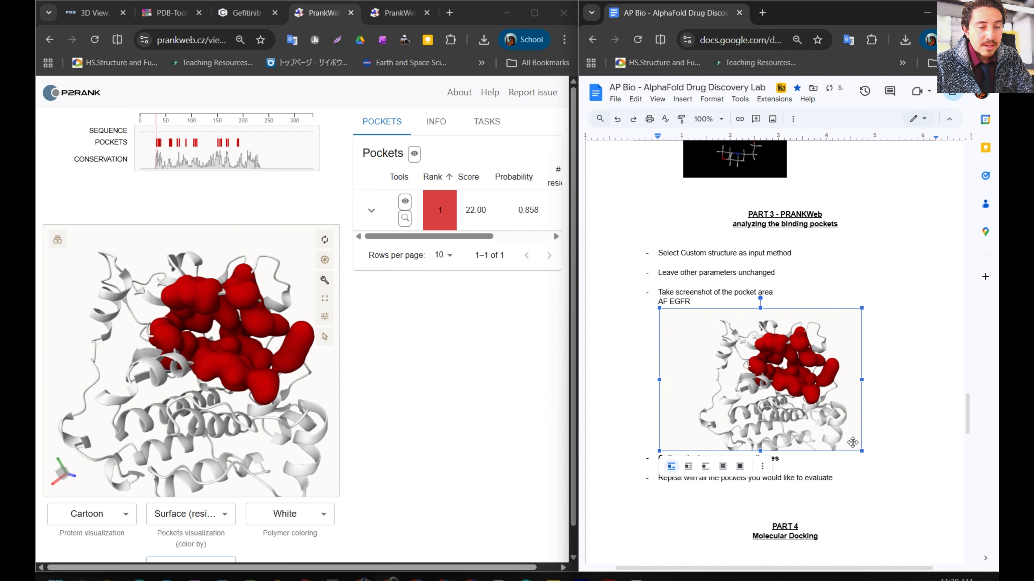
pyautogui.moveTo(861, 451); pyautogui.dragTo(825, 425)
pyautogui.click(451, 337)
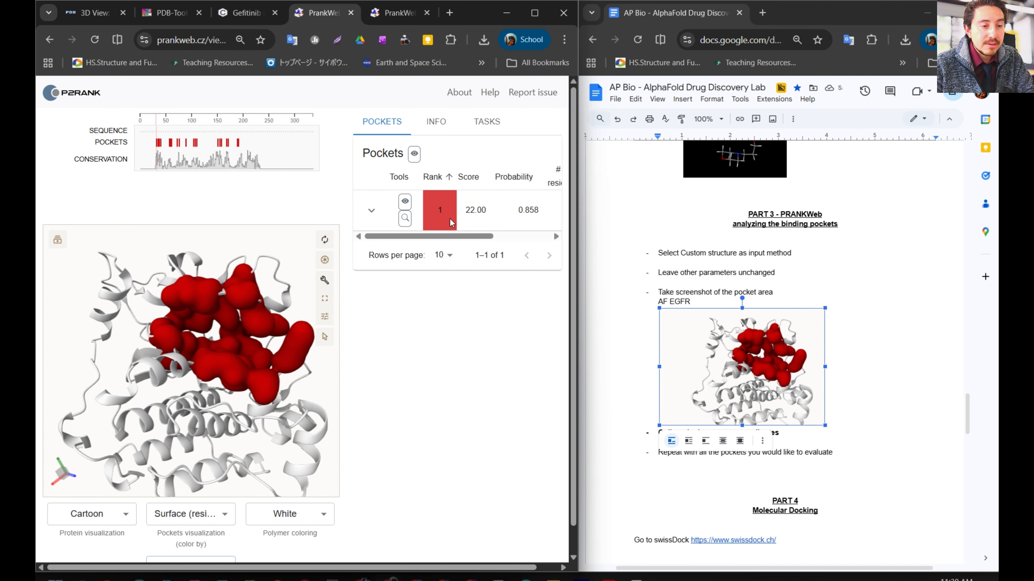
pyautogui.click(880, 429)
# Add a column after Sample exhaustivity in the Part 5 record table and head it Pocket score
pyautogui.scroll(-15, 875, 370)
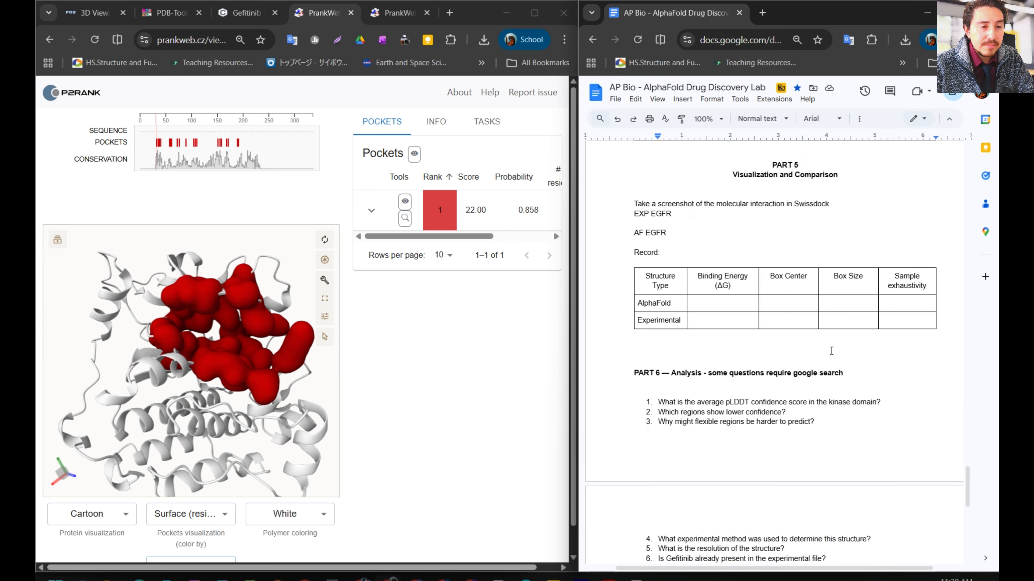
pyautogui.moveTo(887, 283); pyautogui.dragTo(888, 323)
pyautogui.rightClick(886, 288)
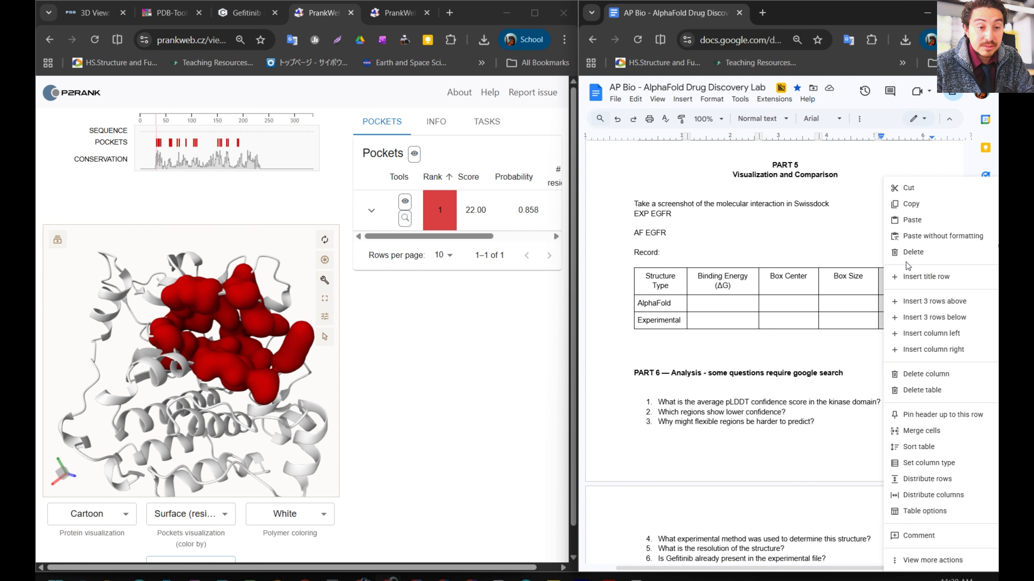
pyautogui.click(905, 350)
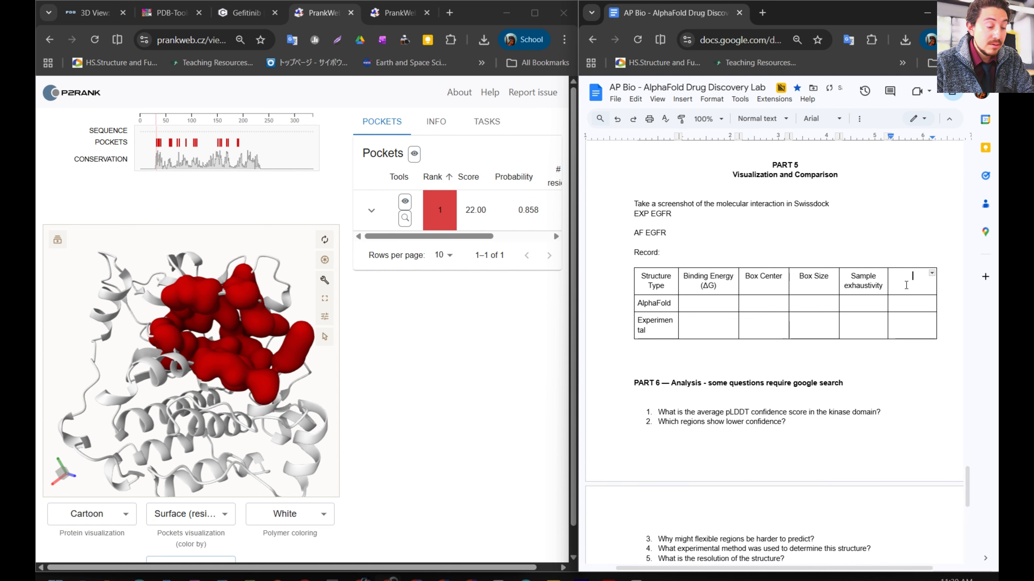
pyautogui.write('p')
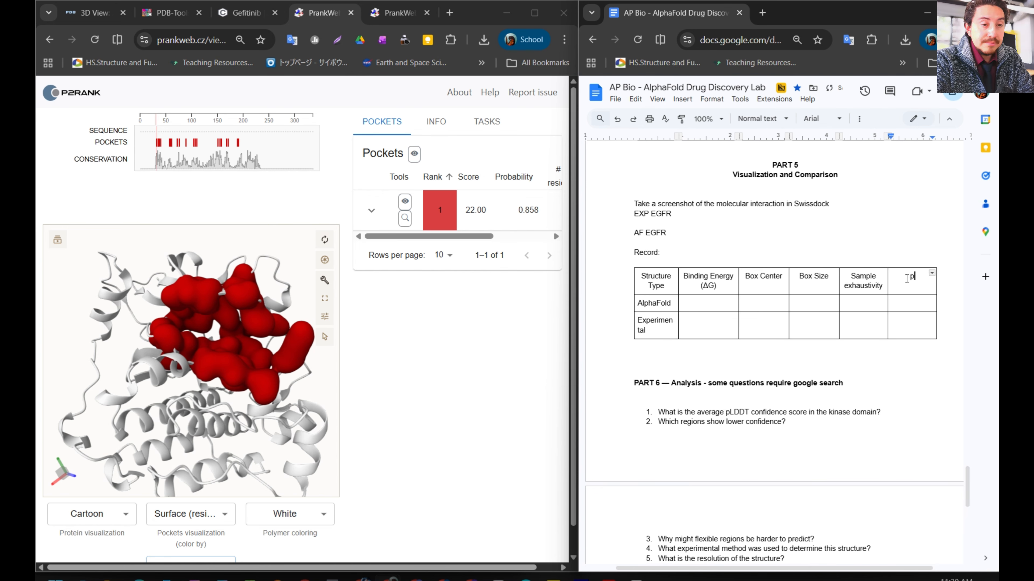
pyautogui.write('ocket')
pyautogui.click(908, 308)
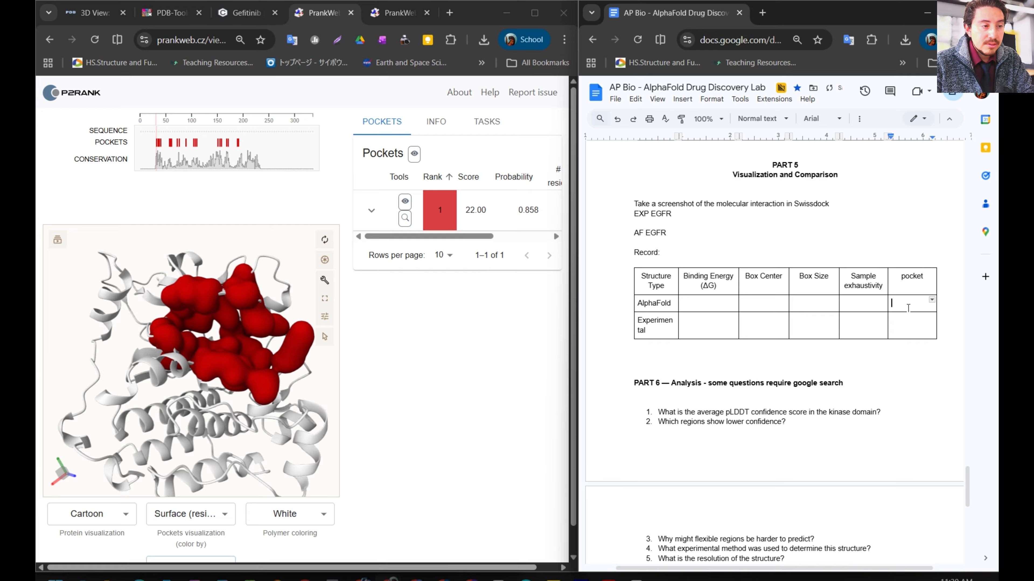
pyautogui.click(924, 276)
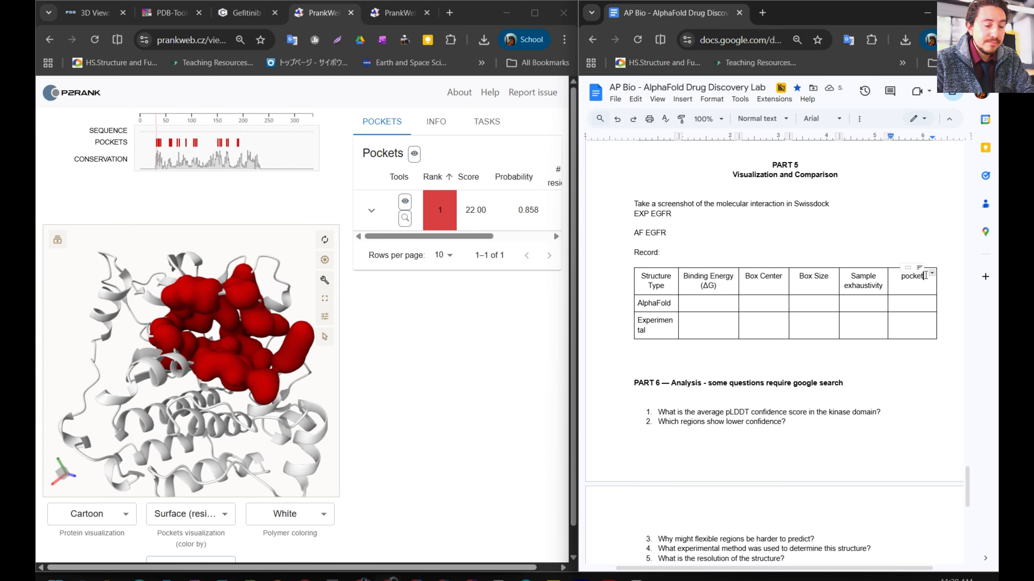
pyautogui.press('Return')
pyautogui.write('score')
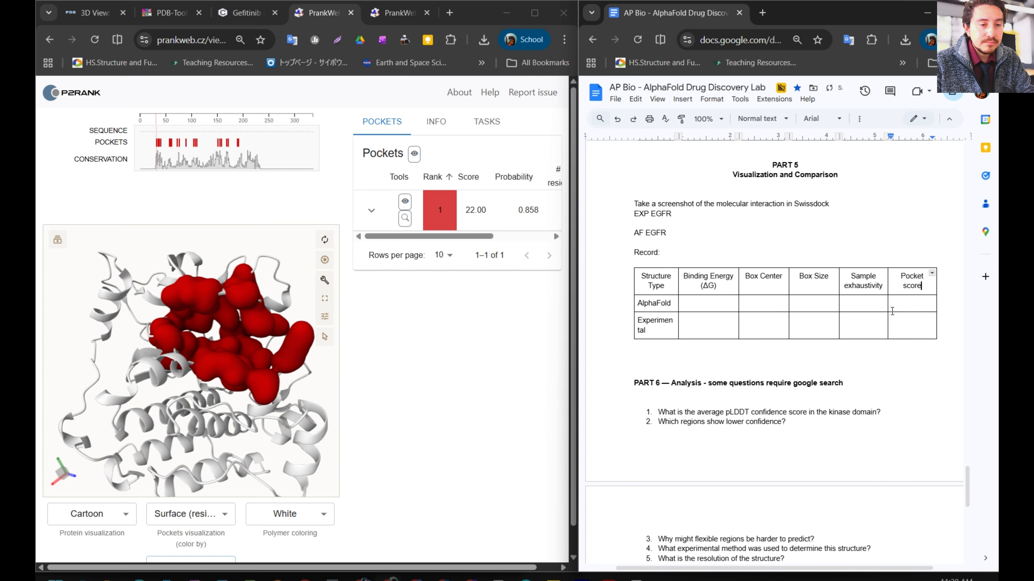
# Enter 22.00 as the pocket score in the AlphaFold row of the Part 5 table
pyautogui.doubleClick(921, 306)
pyautogui.write('22')
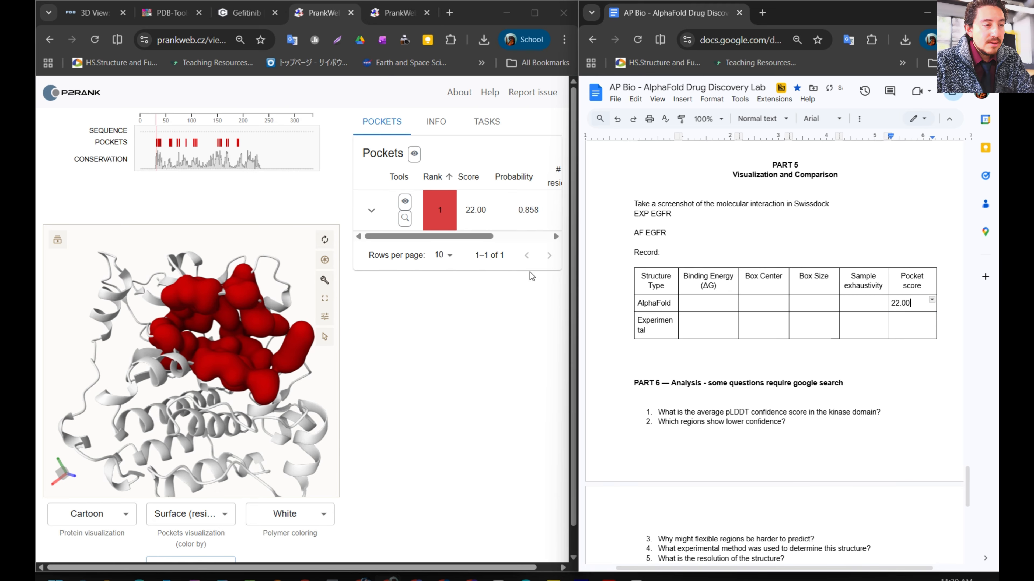
pyautogui.click(474, 340)
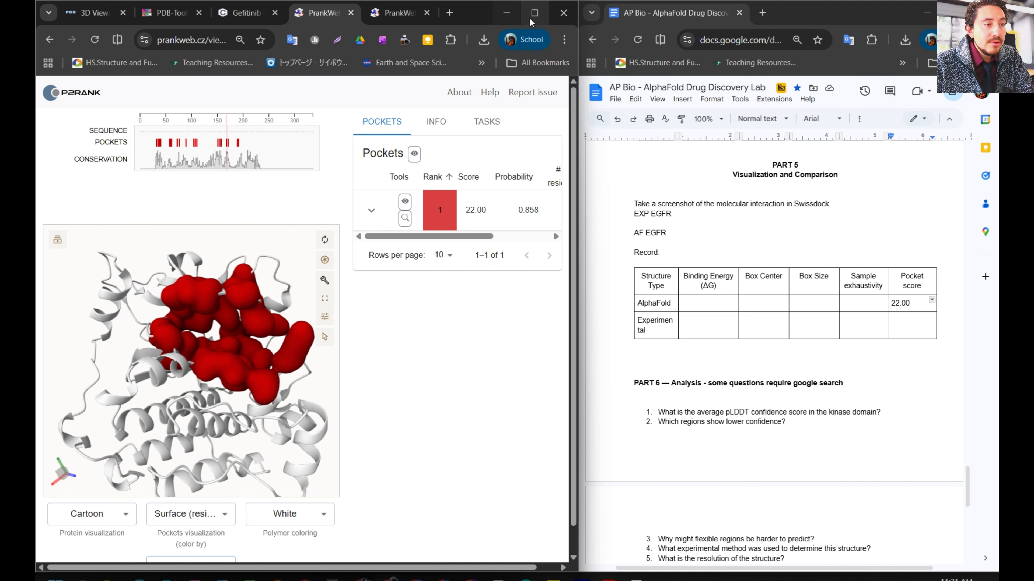
# Copy the pocket center (-7.4789, 4.0436, -1.1890) from the AlphaFold pocket's details into the AlphaFold row's Box Center cell
pyautogui.click(534, 13)
pyautogui.click(622, 190)
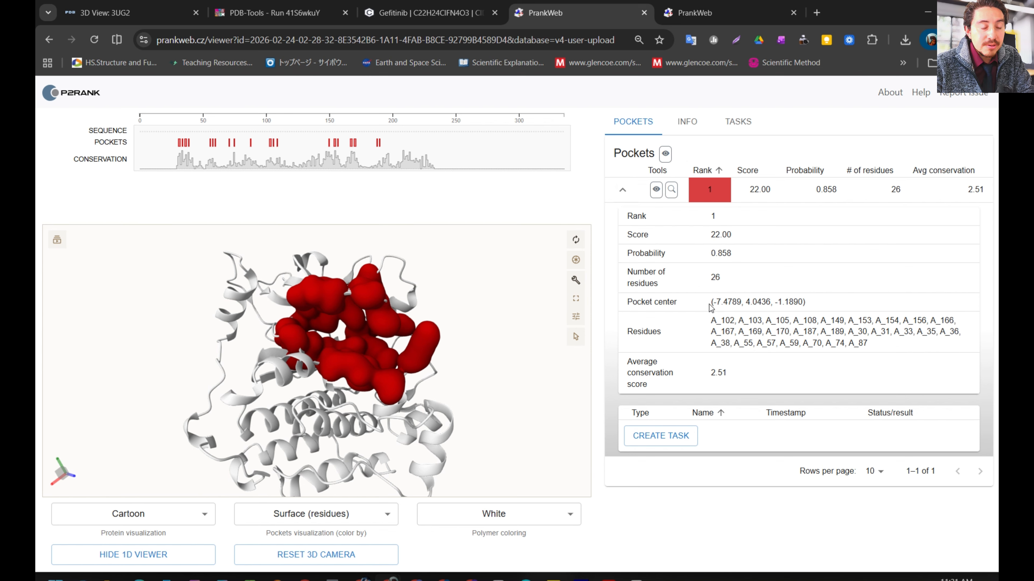
pyautogui.moveTo(711, 307); pyautogui.dragTo(810, 303)
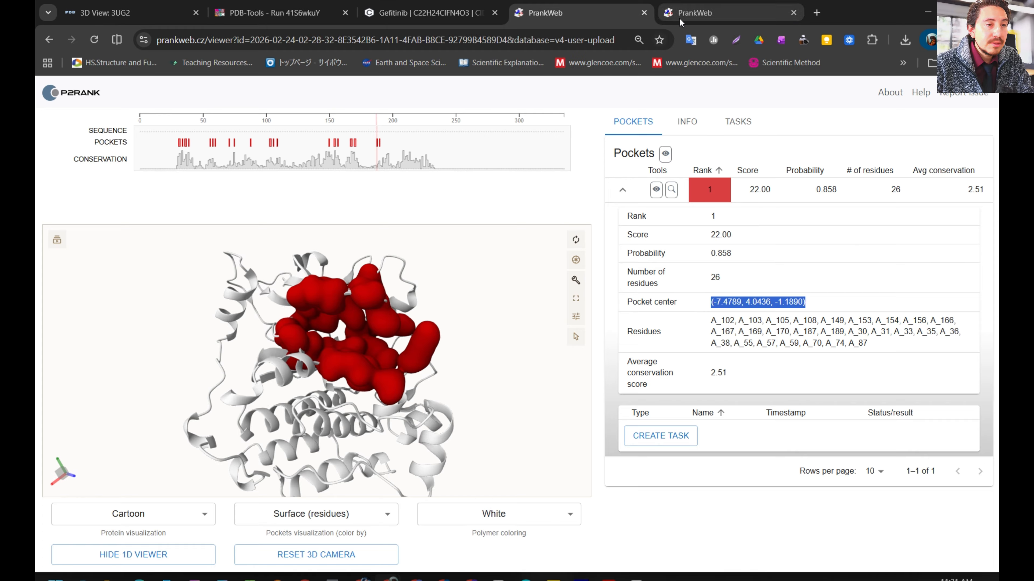
pyautogui.moveTo(863, 13); pyautogui.dragTo(415, 79)
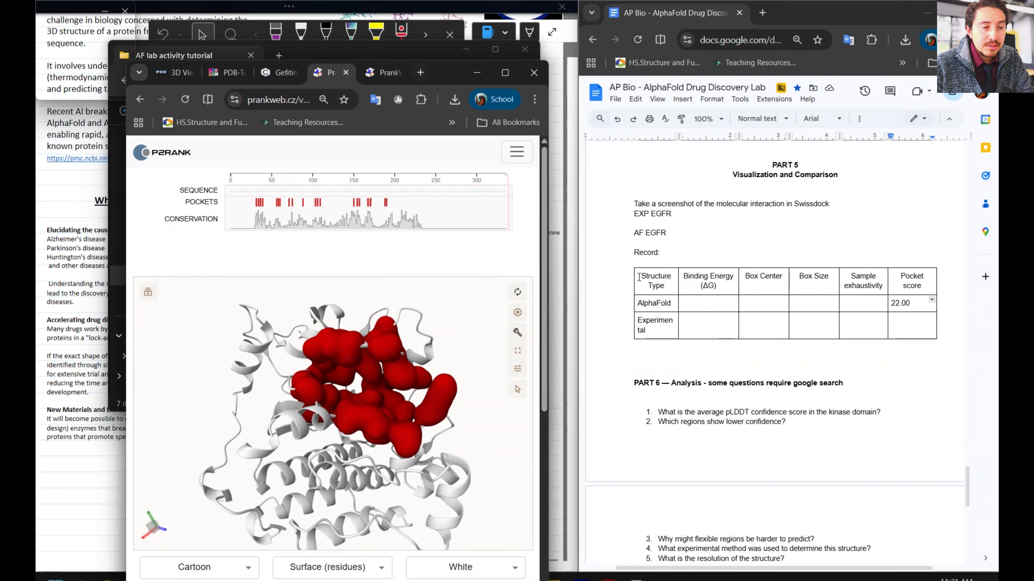
pyautogui.click(747, 303)
pyautogui.doubleClick(750, 303)
pyautogui.click(751, 303)
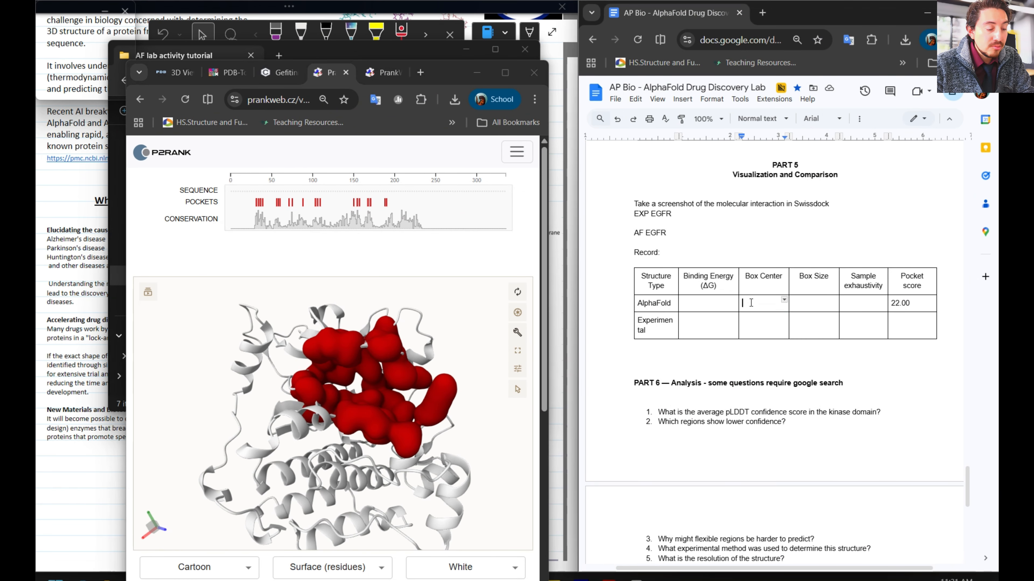
pyautogui.hotkey('ctrl', 'v')
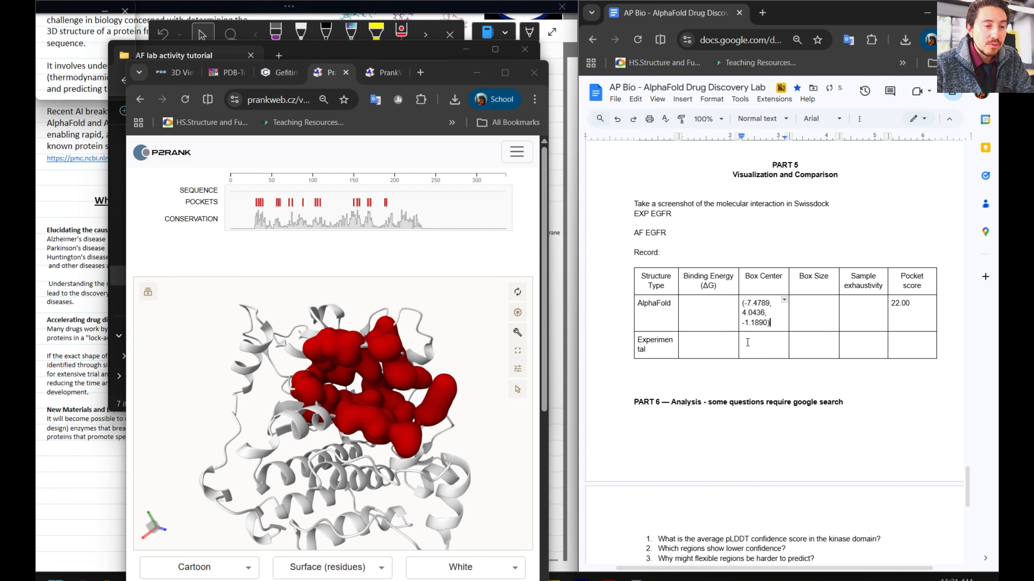
# Place PrankWeb beside the document again and bring up the experimental EGFR prediction, rotated so its pocket faces forward
pyautogui.click(439, 250)
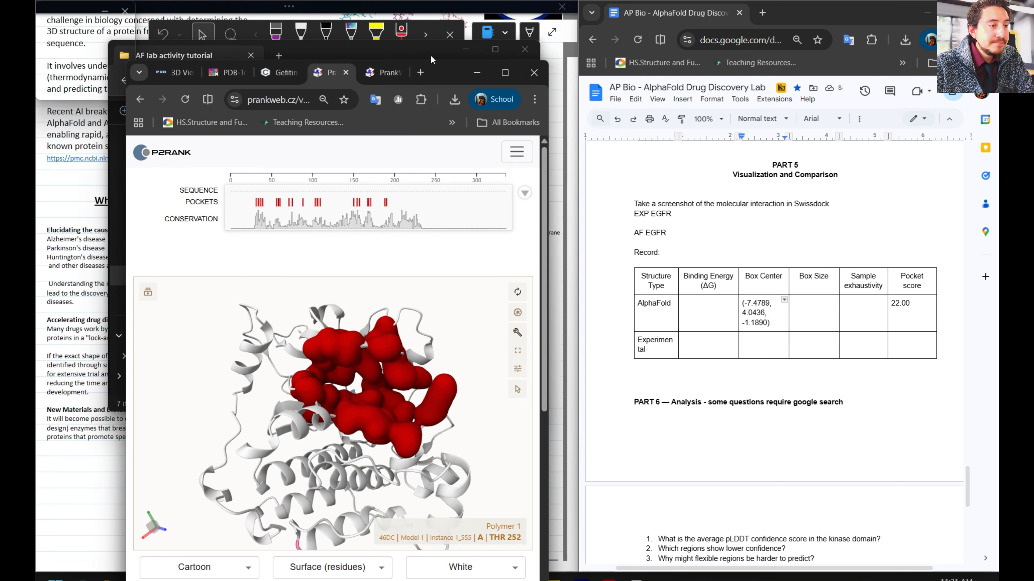
pyautogui.moveTo(443, 83); pyautogui.dragTo(37, 30)
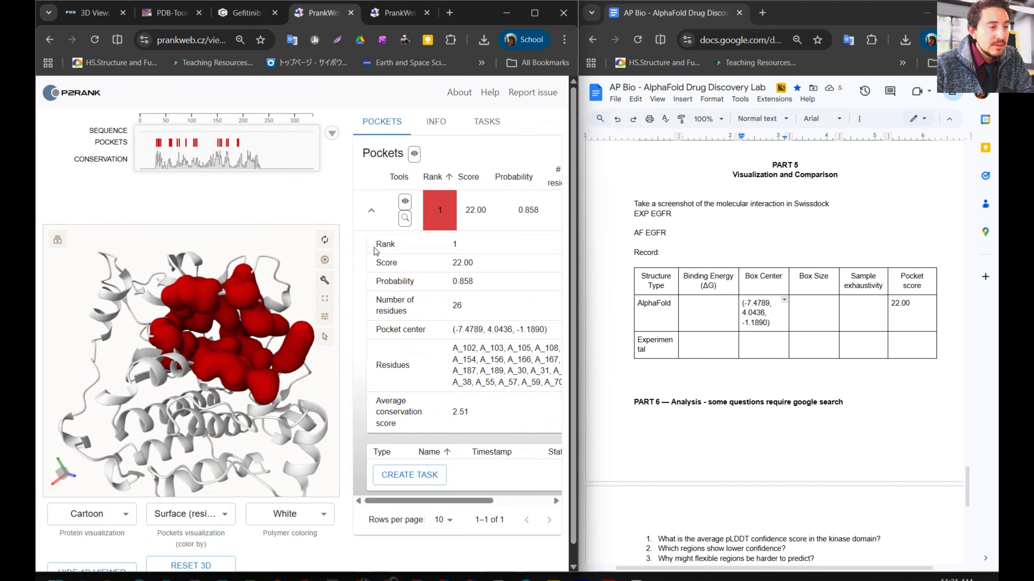
pyautogui.click(371, 194)
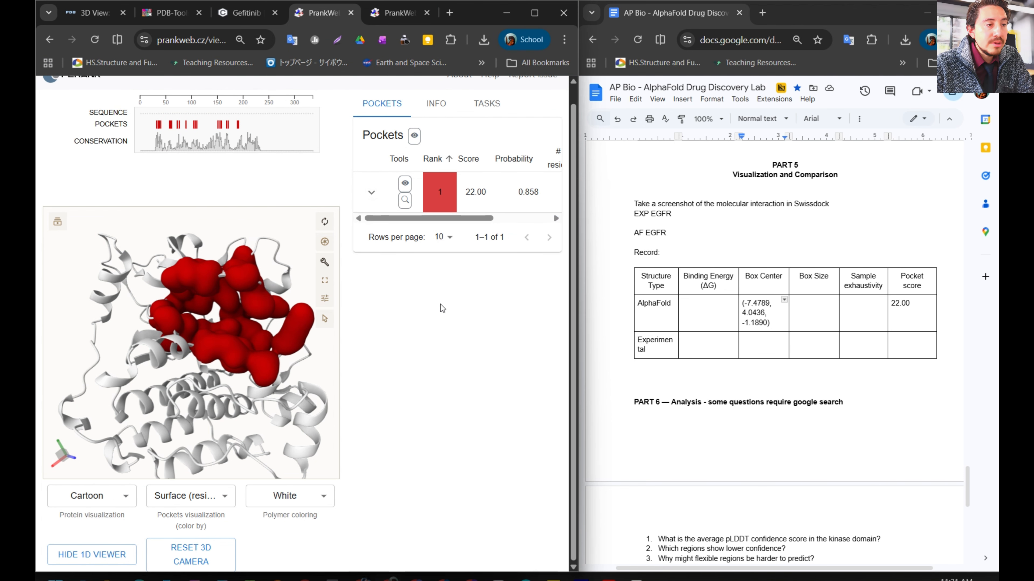
pyautogui.click(419, 15)
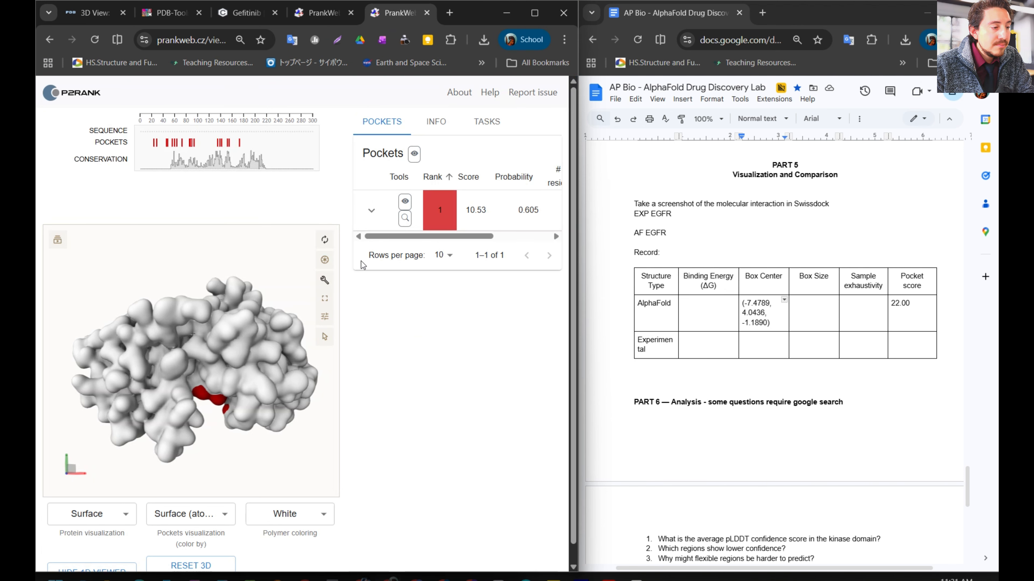
pyautogui.moveTo(242, 394); pyautogui.dragTo(368, 364)
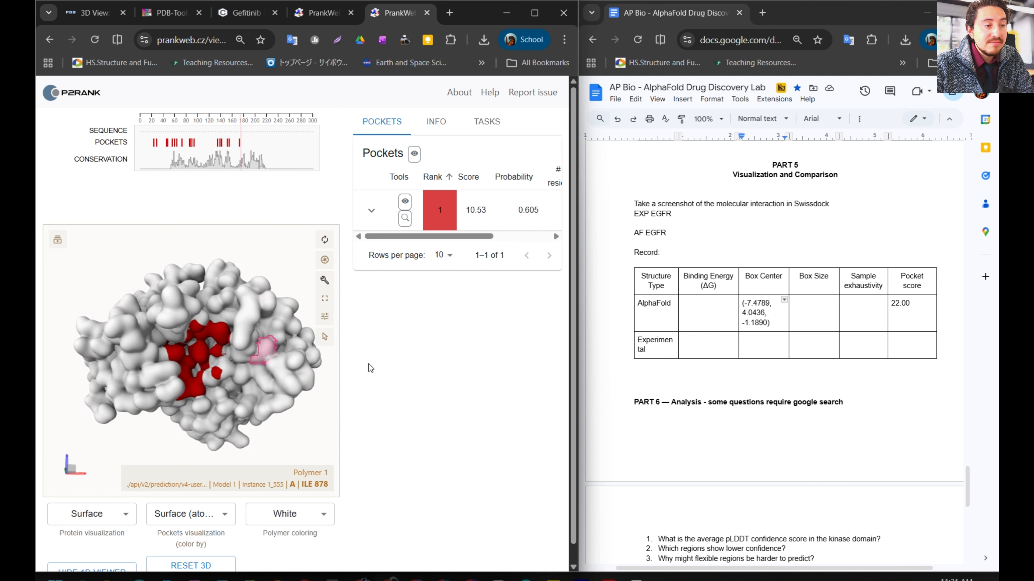
# Enter 10.53 as the pocket score in the Experimental row of the Part 5 table
pyautogui.click(933, 359)
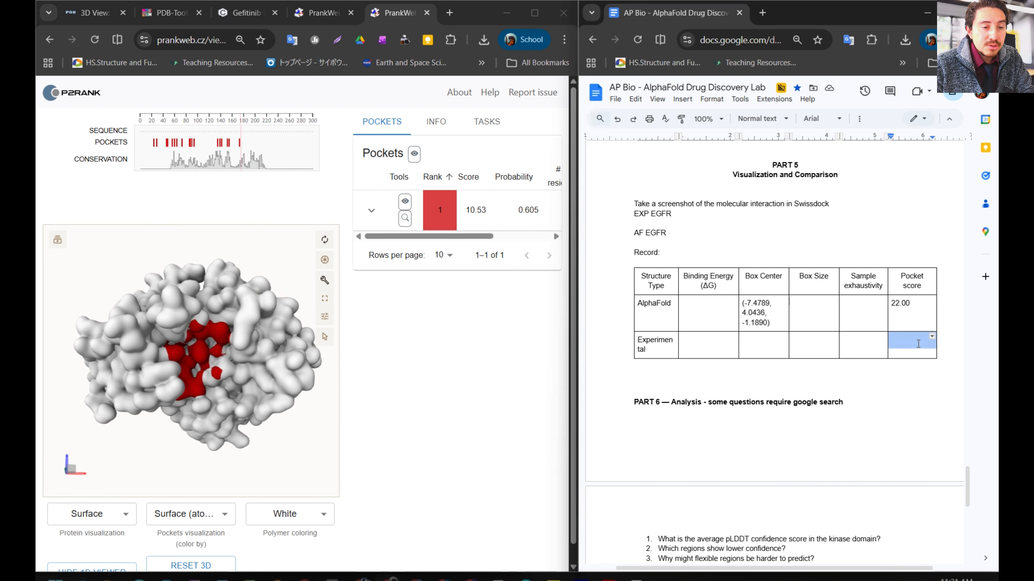
pyautogui.click(917, 347)
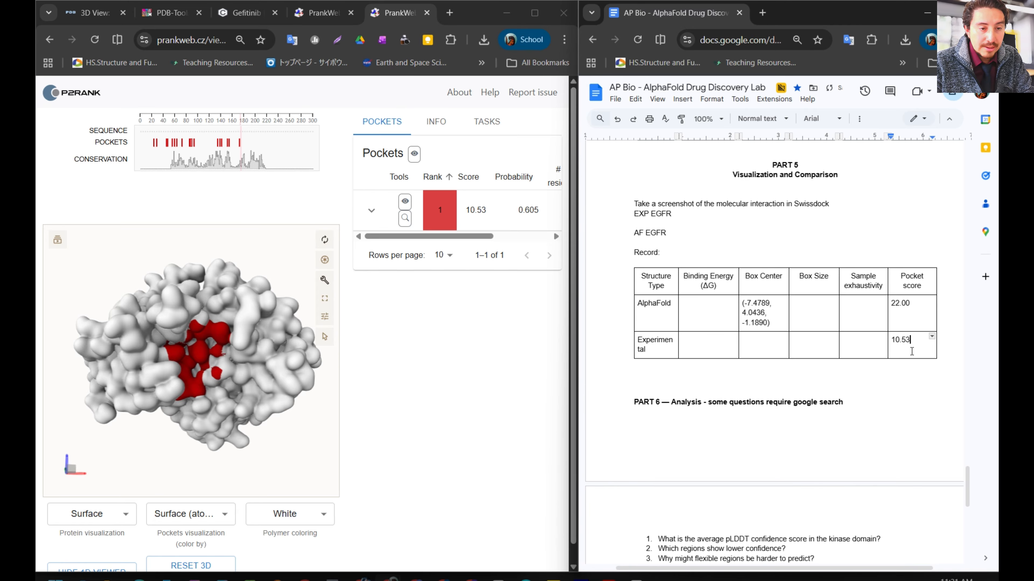
pyautogui.click(857, 356)
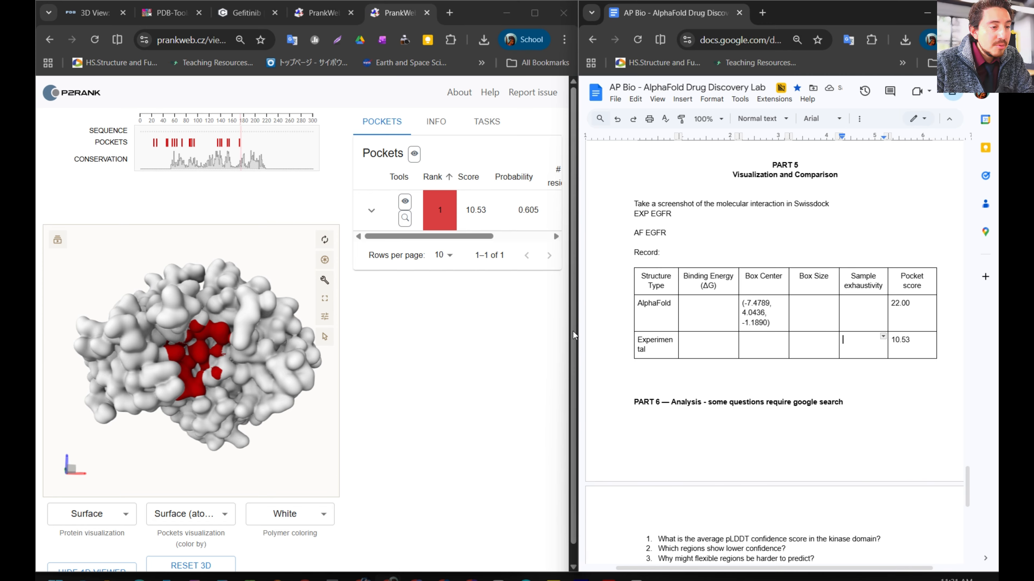
# Copy the pocket center (1.9415, 50.8145, 25.0814) from the experimental pocket's details into the Experimental row's Box Center cell
pyautogui.click(372, 212)
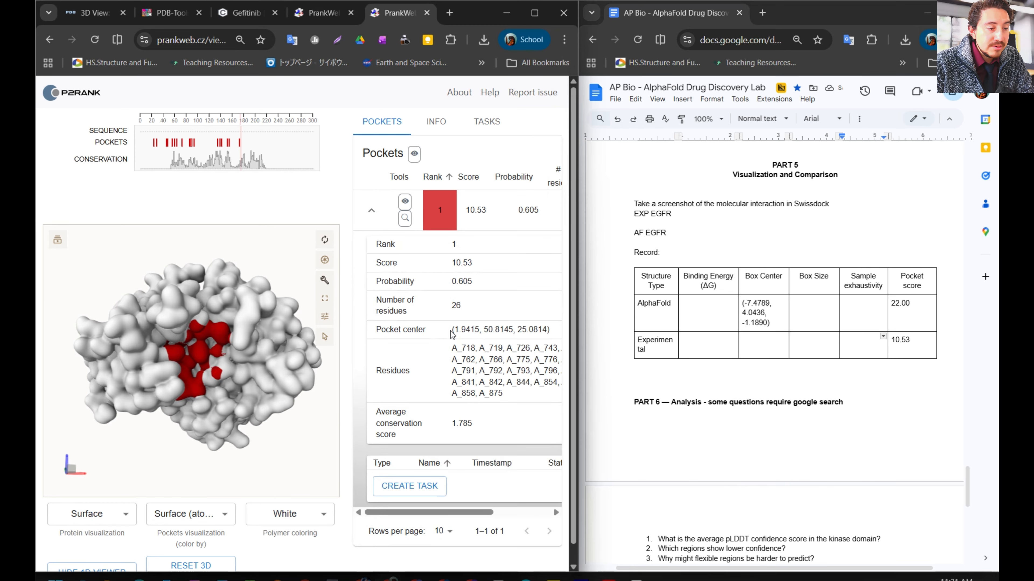
pyautogui.moveTo(451, 330); pyautogui.dragTo(552, 338)
pyautogui.hotkey('ctrl', 'c')
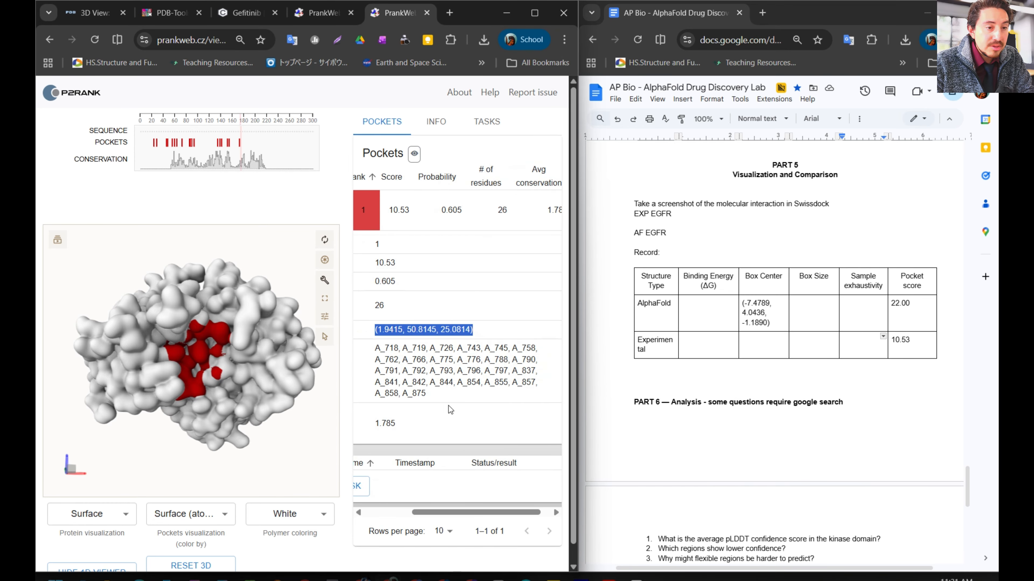
pyautogui.click(763, 343)
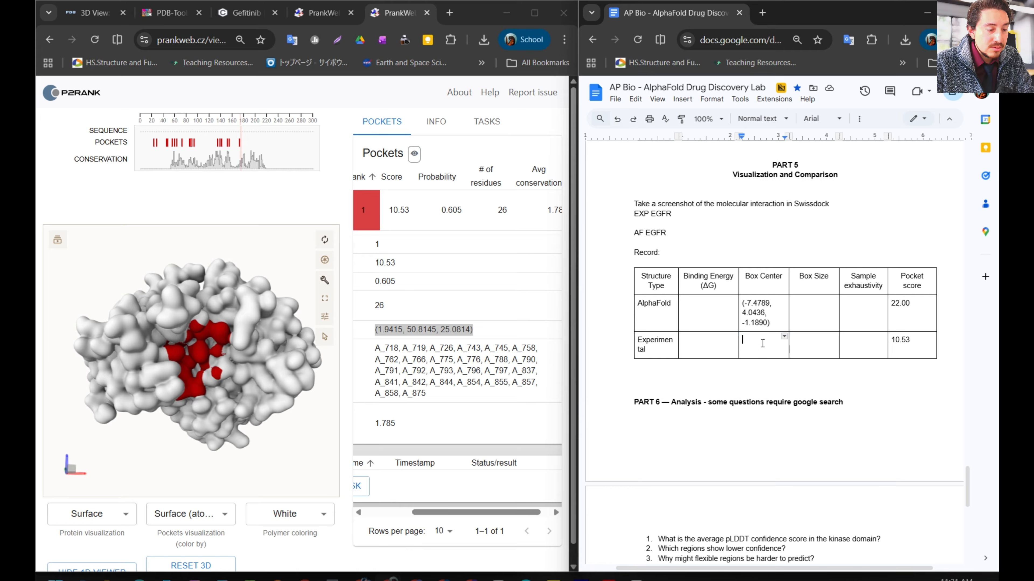
pyautogui.hotkey('ctrl', 'v')
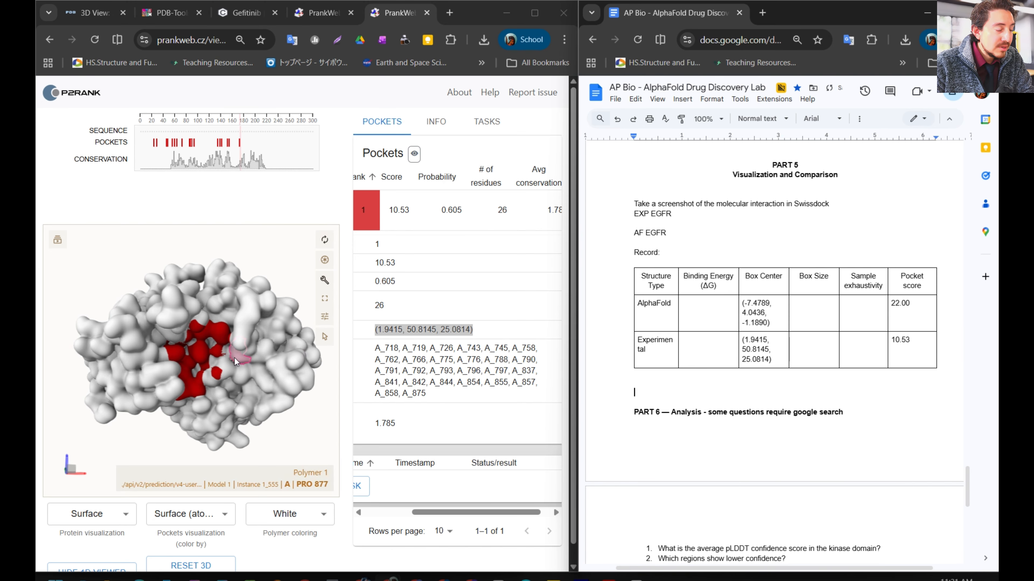
# Show the experimental EGFR protein as Cartoon and its pocket as Surface (residues), rotated so the pocket faces forward
pyautogui.click(168, 350)
pyautogui.click(94, 514)
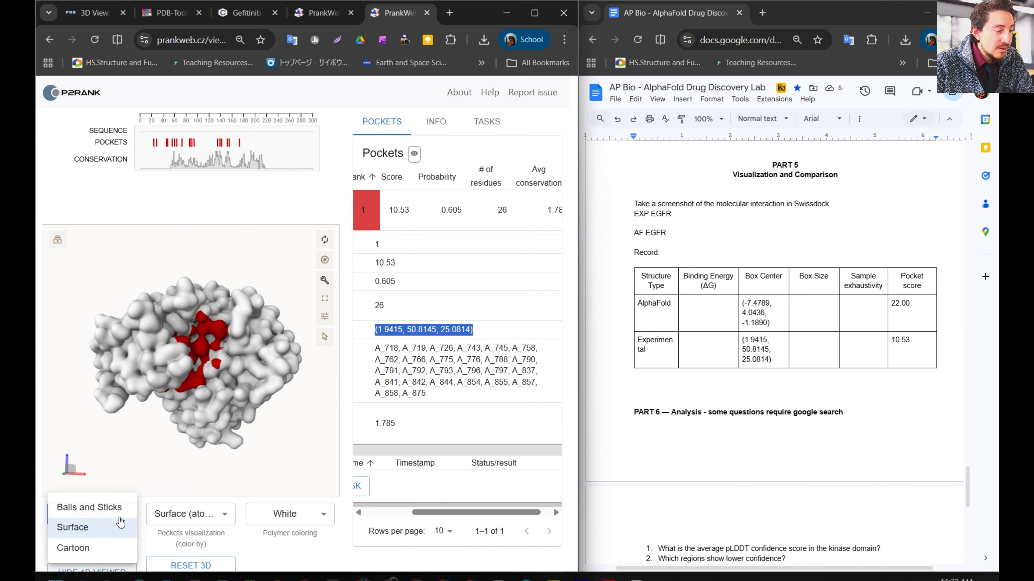
pyautogui.click(79, 548)
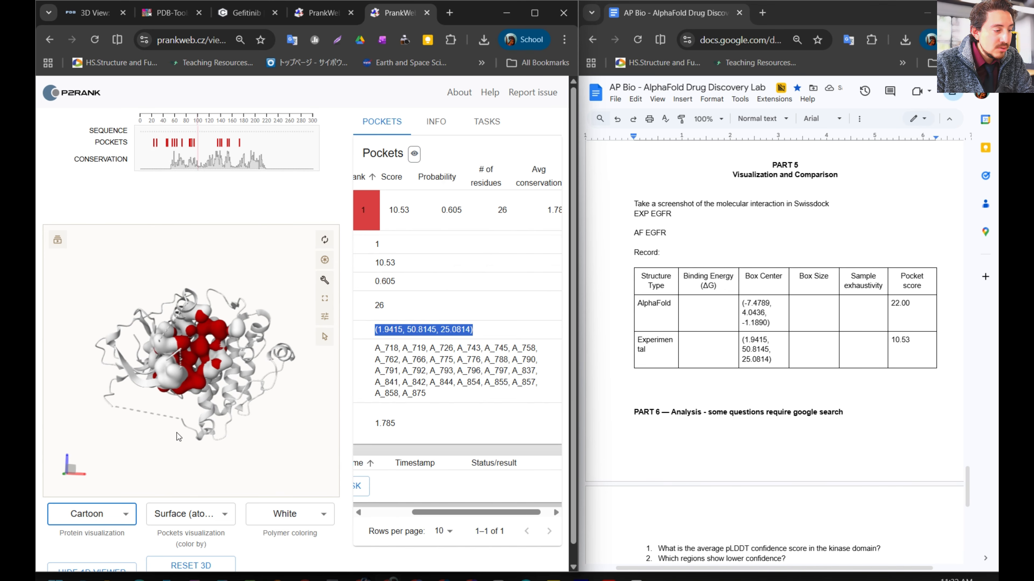
pyautogui.click(175, 513)
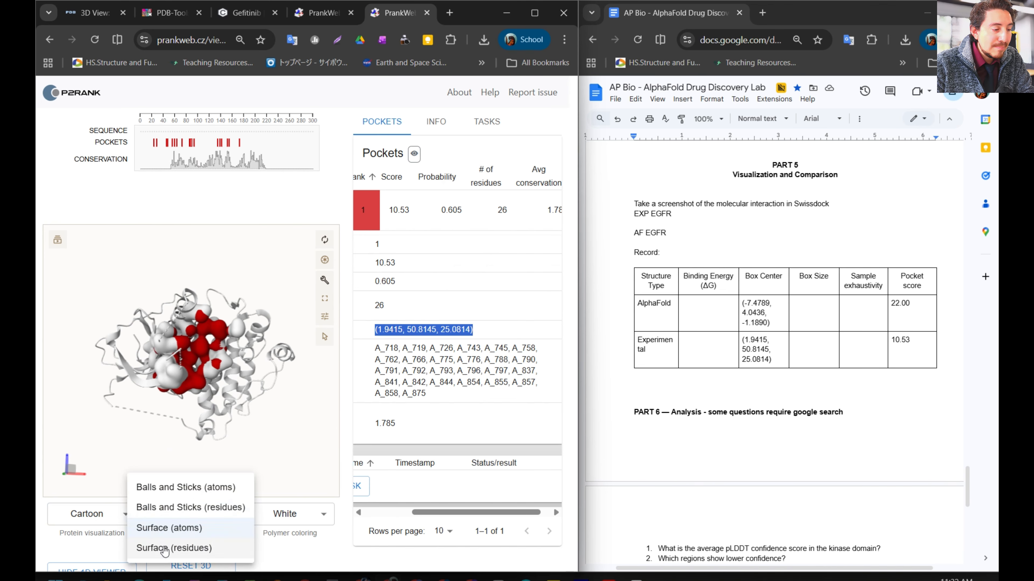
pyautogui.click(182, 549)
pyautogui.moveTo(195, 408)
pyautogui.mouseDown()
pyautogui.moveTo(208, 416)
pyautogui.moveTo(172, 407)
pyautogui.moveTo(190, 413)
pyautogui.moveTo(192, 402)
pyautogui.mouseUp()
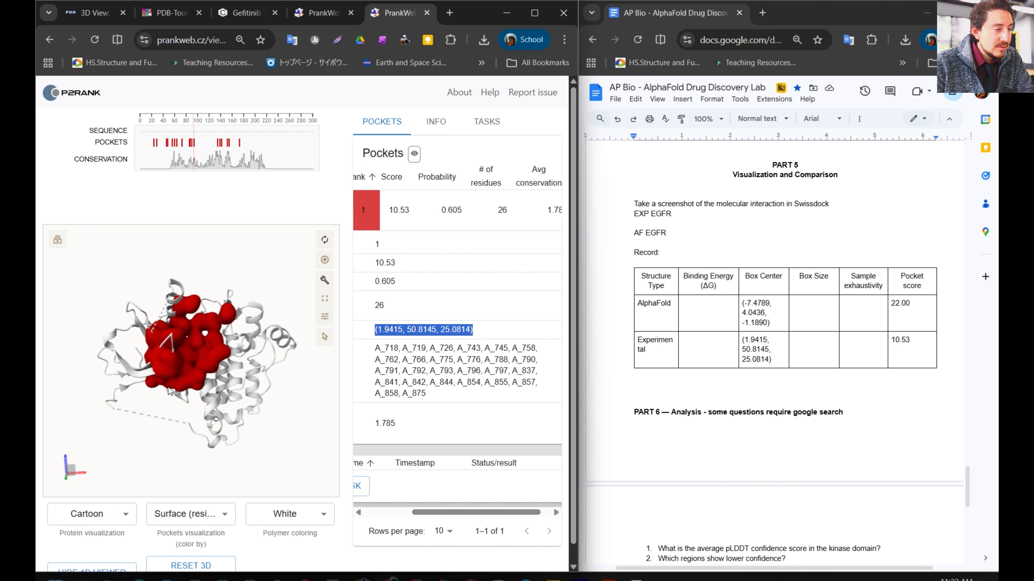
# Capture the experimental structure's pocket view and paste it below the AF EGFR image in Part 3 with the label EXP EGFR
pyautogui.press('super+shift+s')
pyautogui.moveTo(84, 266); pyautogui.dragTo(308, 457)
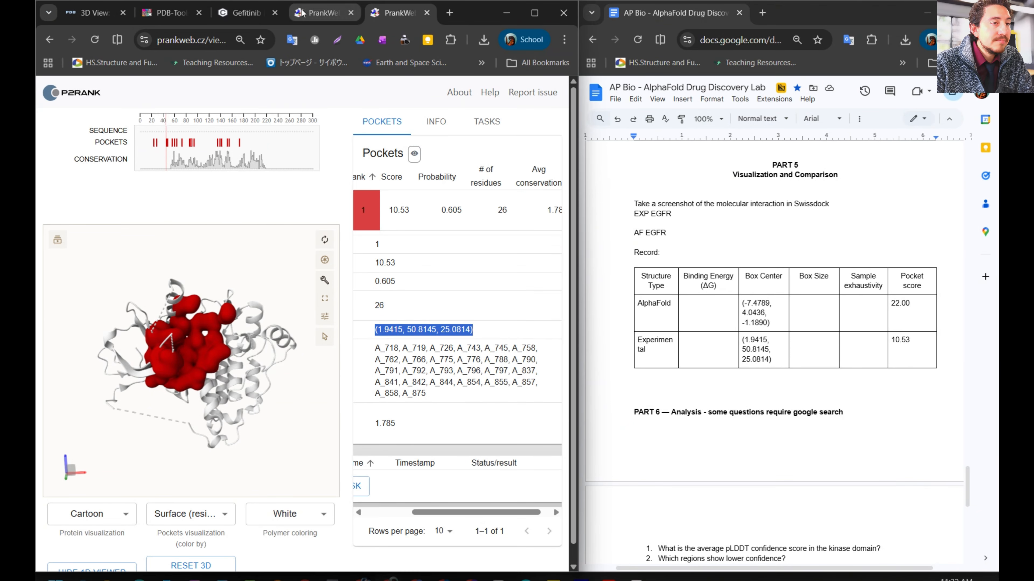
pyautogui.scroll(15, 711, 326)
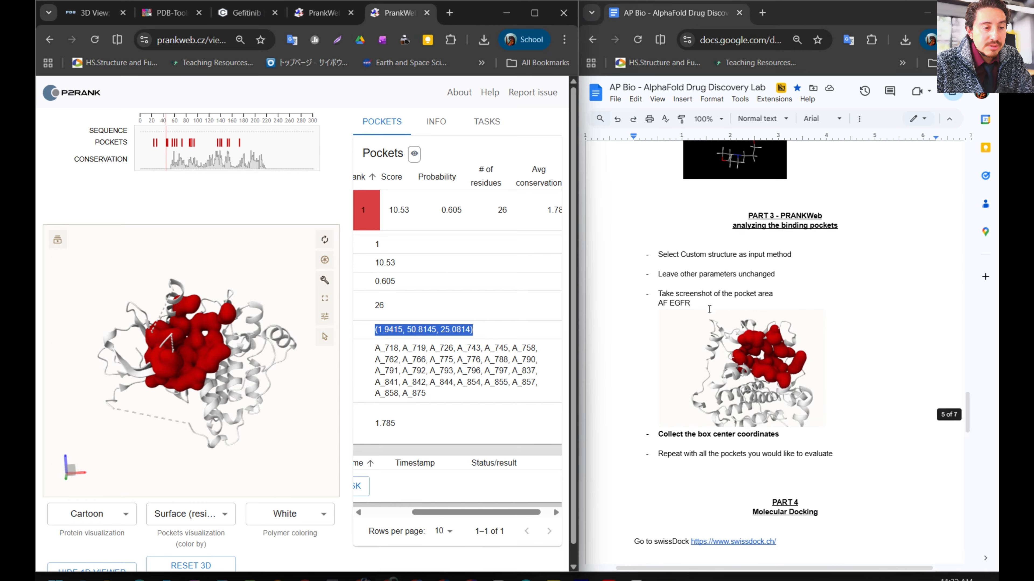
pyautogui.click(842, 342)
pyautogui.press('Return')
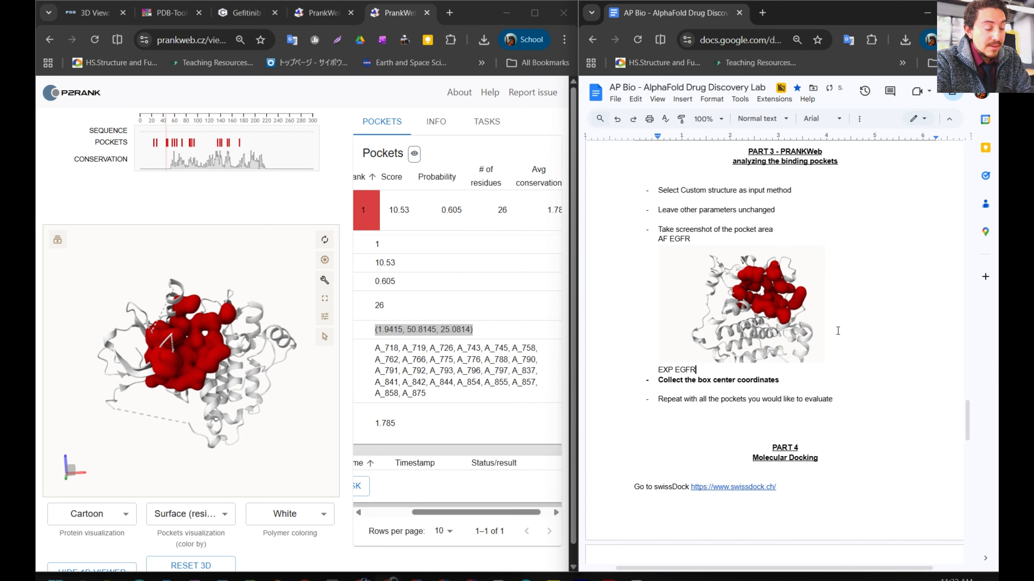
pyautogui.hotkey('ctrl', 'v')
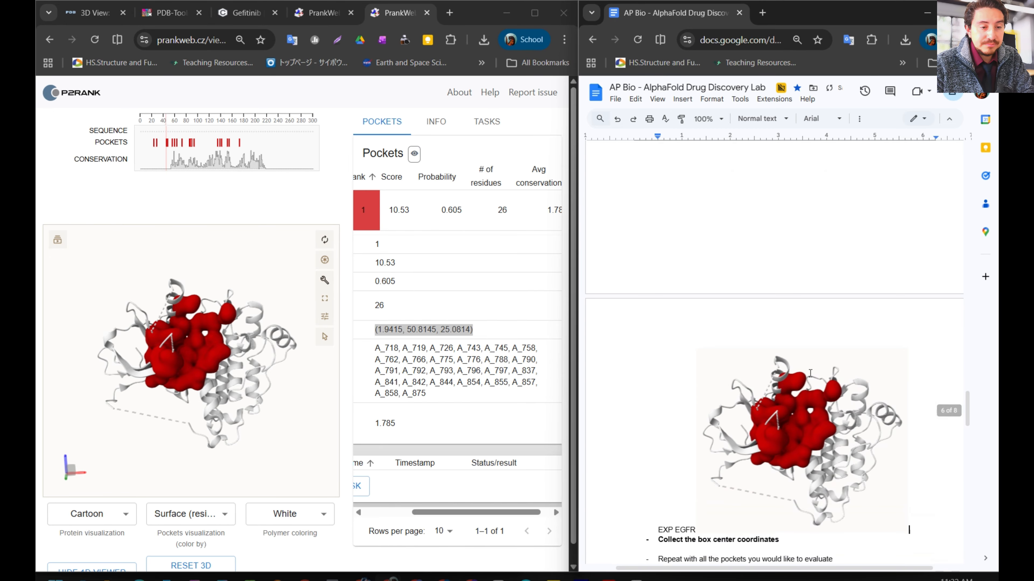
# Shrink the pasted EXP EGFR pocket image in Part 3 to roughly three quarters of its width
pyautogui.click(778, 420)
pyautogui.scroll(-2, 778, 421)
pyautogui.moveTo(906, 470); pyautogui.dragTo(855, 423)
pyautogui.scroll(8, 813, 427)
pyautogui.scroll(-3, 746, 338)
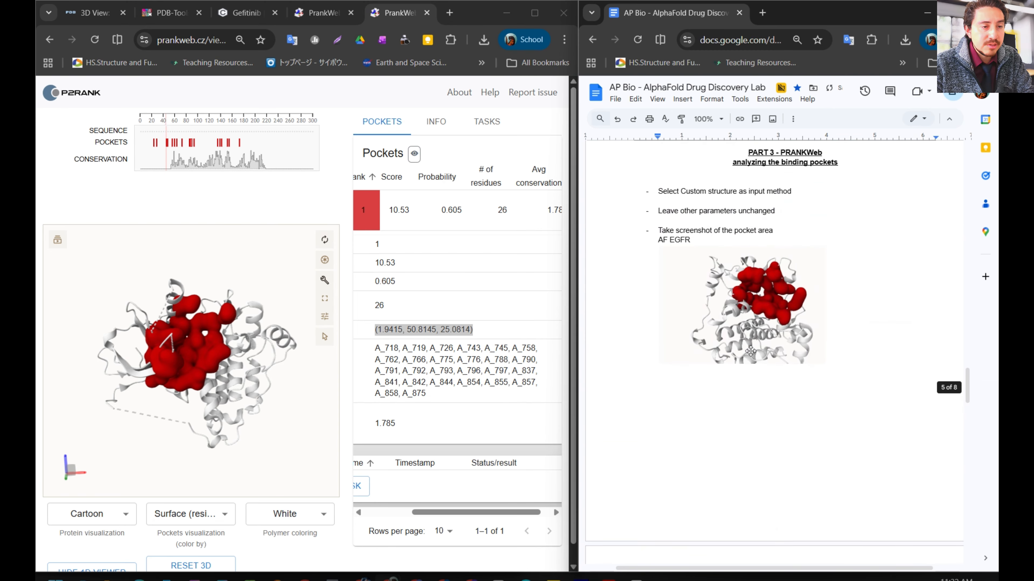
pyautogui.scroll(-10, 746, 338)
pyautogui.click(714, 319)
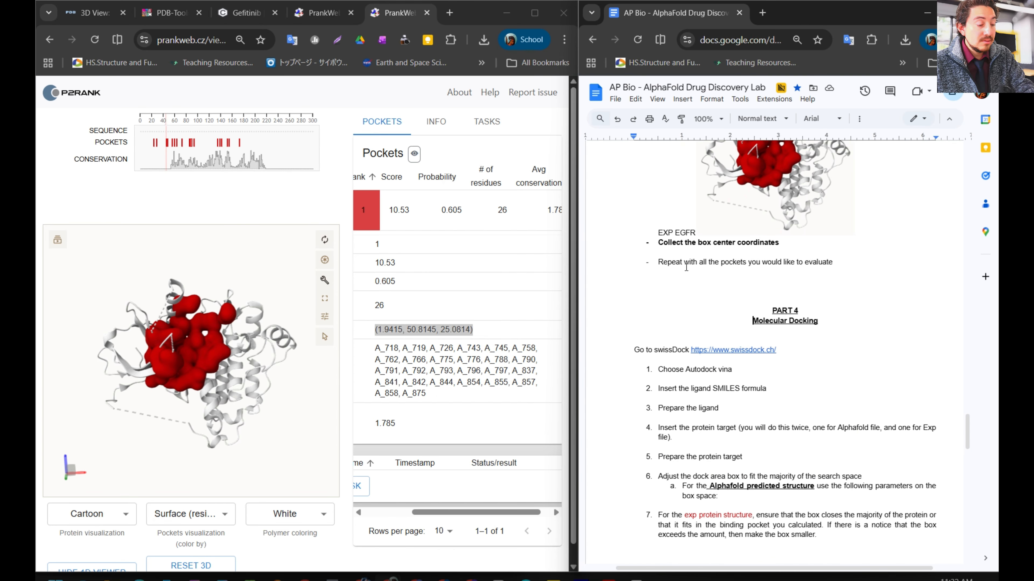
# Open the SwissDock site from the Part 4 link and move its page into the browser window beside the document
pyautogui.scroll(-2, 737, 288)
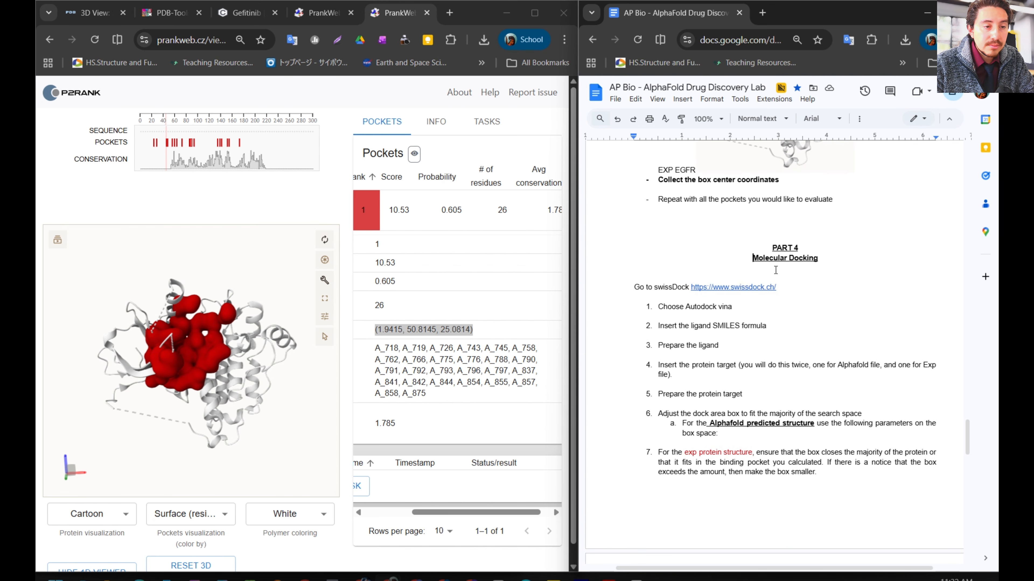
pyautogui.scroll(5, 730, 259)
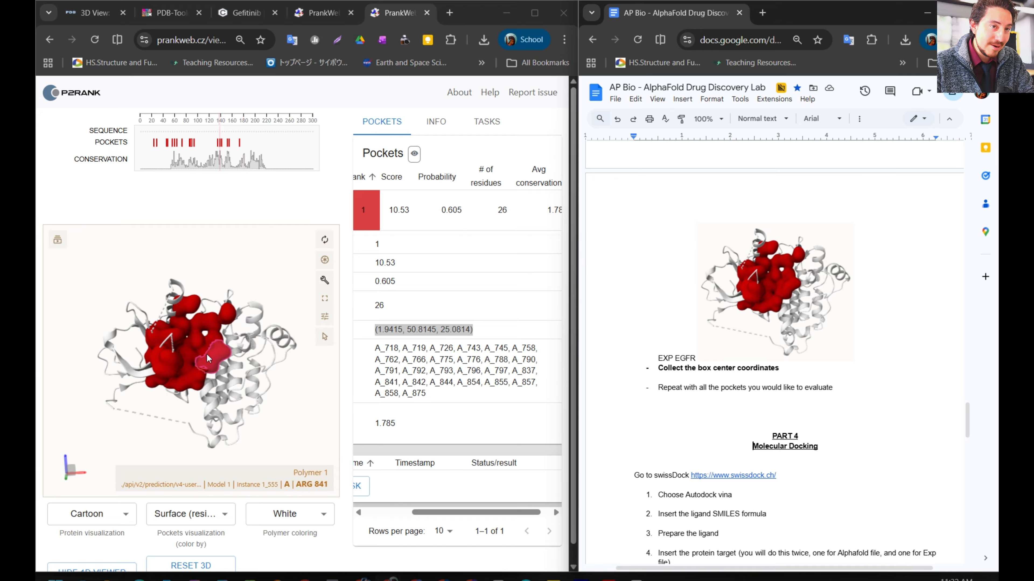
pyautogui.scroll(-6, 655, 319)
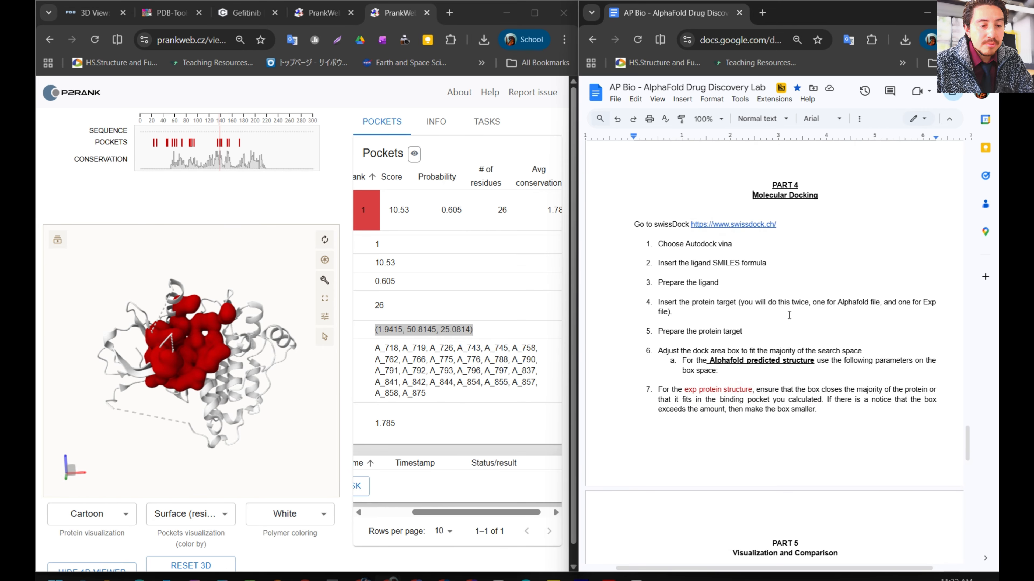
pyautogui.click(739, 225)
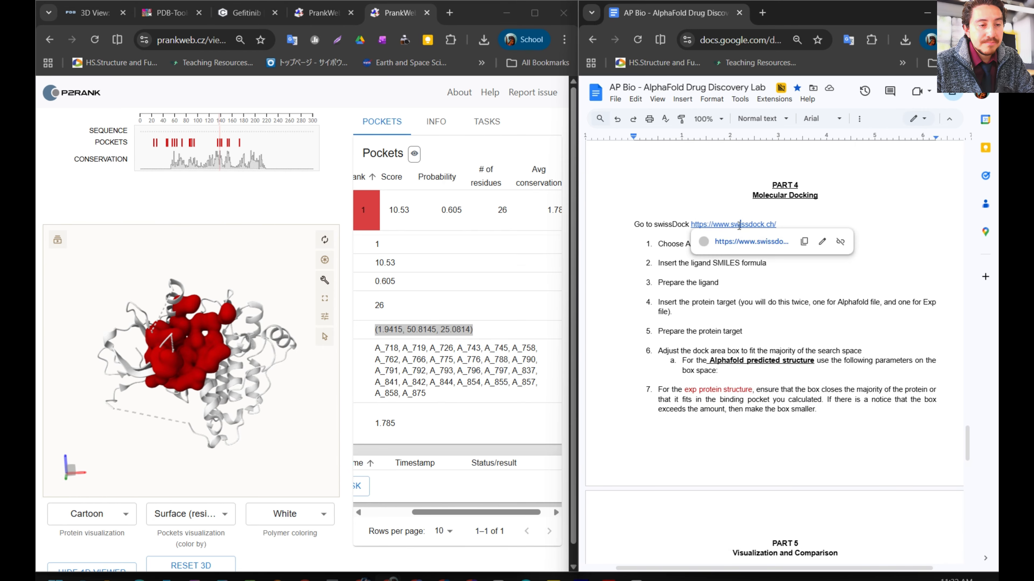
pyautogui.click(748, 244)
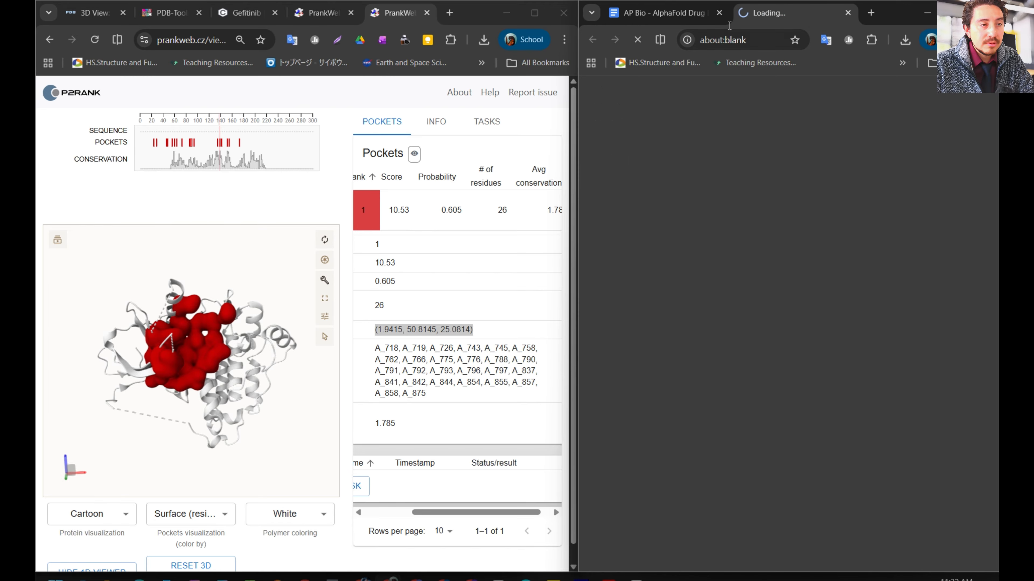
pyautogui.click(671, 14)
pyautogui.click(720, 225)
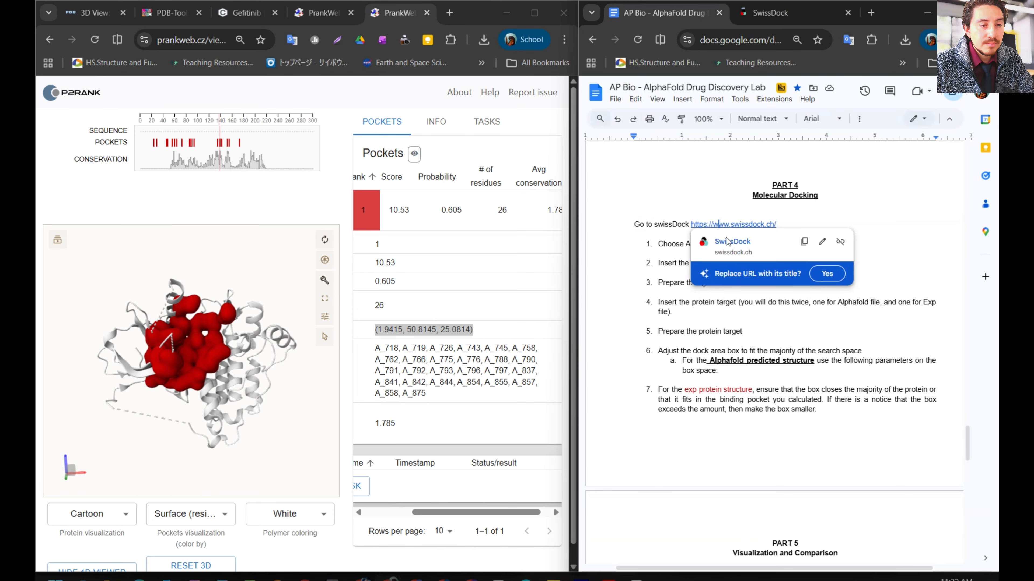
pyautogui.click(733, 238)
pyautogui.moveTo(725, 22); pyautogui.dragTo(422, 24)
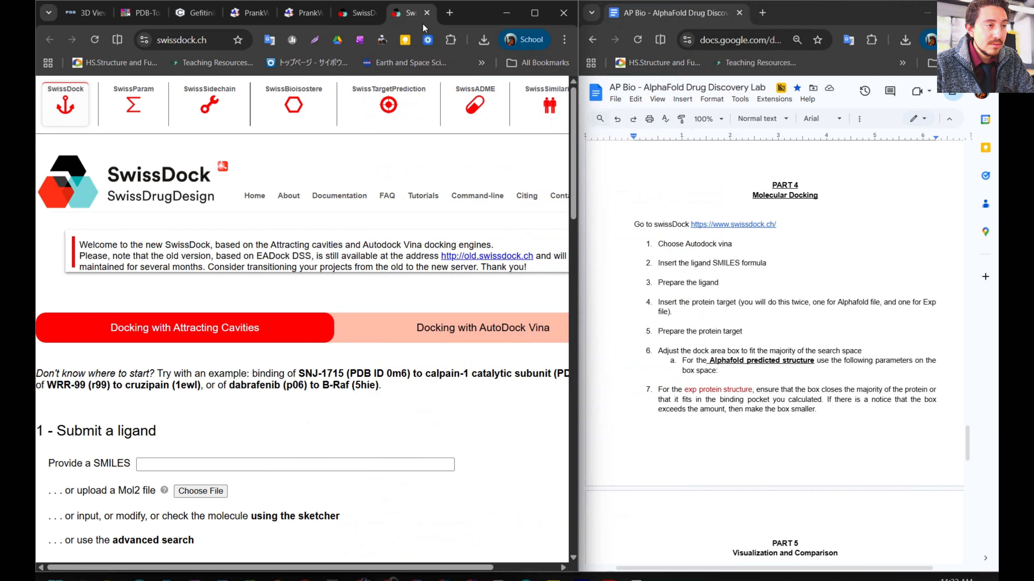
# Zoom the SwissDock page out to 80% and choose docking with AutoDock Vina
pyautogui.click(684, 287)
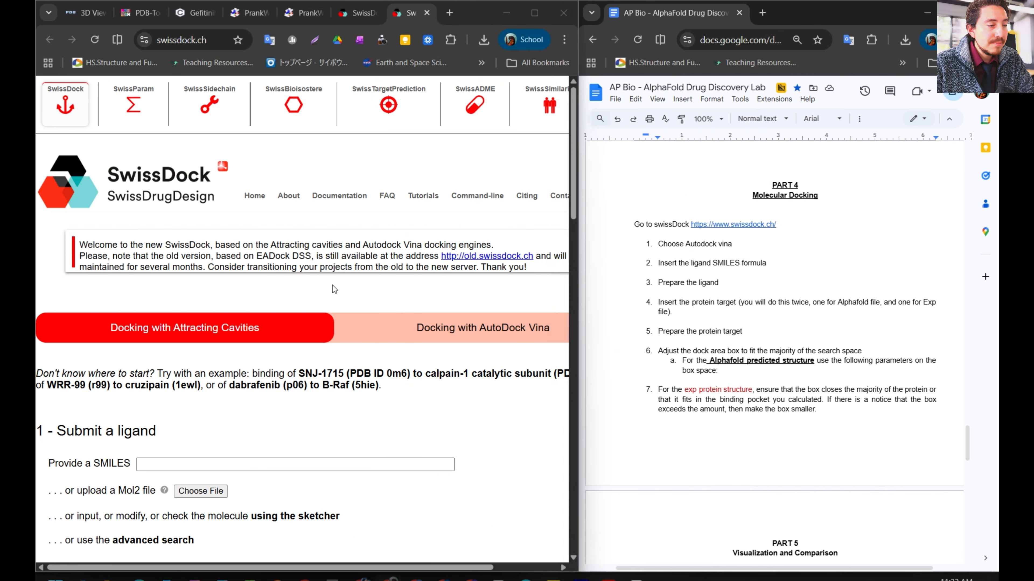
pyautogui.hotkey('ctrl', '-')
pyautogui.hotkey('ctrl', '-')
pyautogui.click(411, 281)
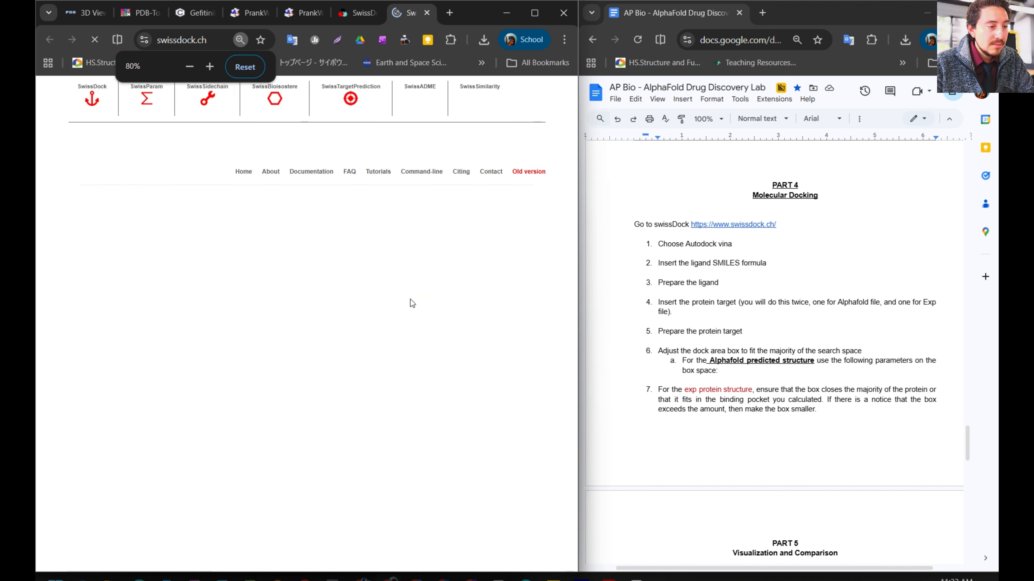
# Copy the Gefitinib SMILES formula from Part 2 of the lab document and return to the Part 4 docking instructions
pyautogui.scroll(-3, 731, 306)
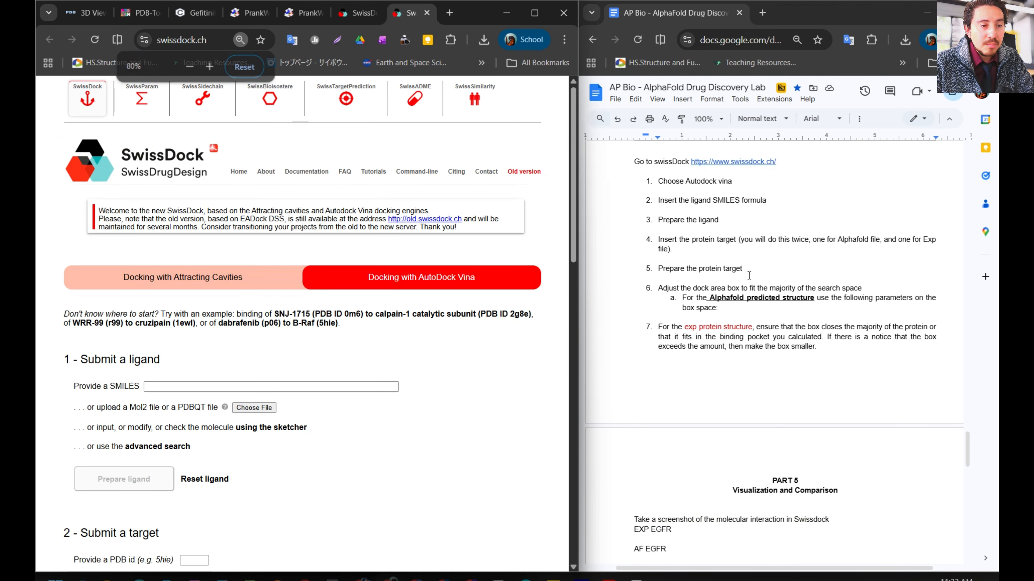
pyautogui.scroll(10, 733, 304)
pyautogui.scroll(7, 750, 295)
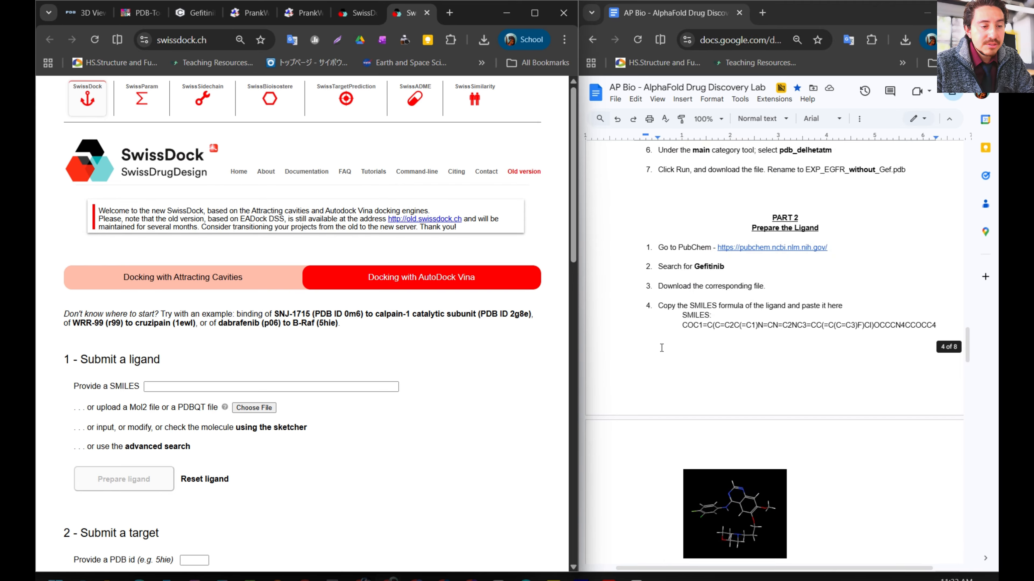
pyautogui.moveTo(682, 325); pyautogui.dragTo(932, 323)
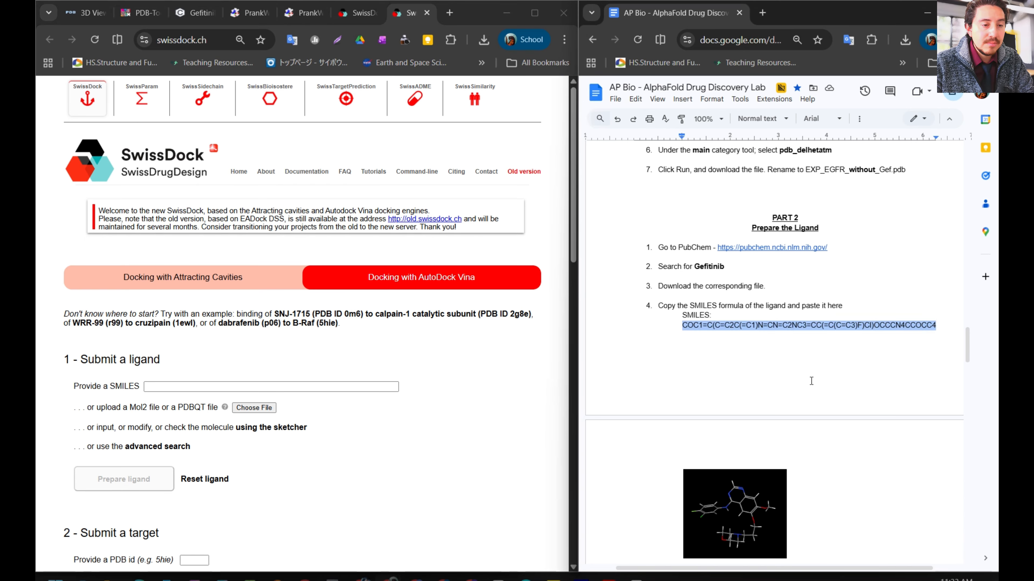
pyautogui.scroll(-20, 811, 381)
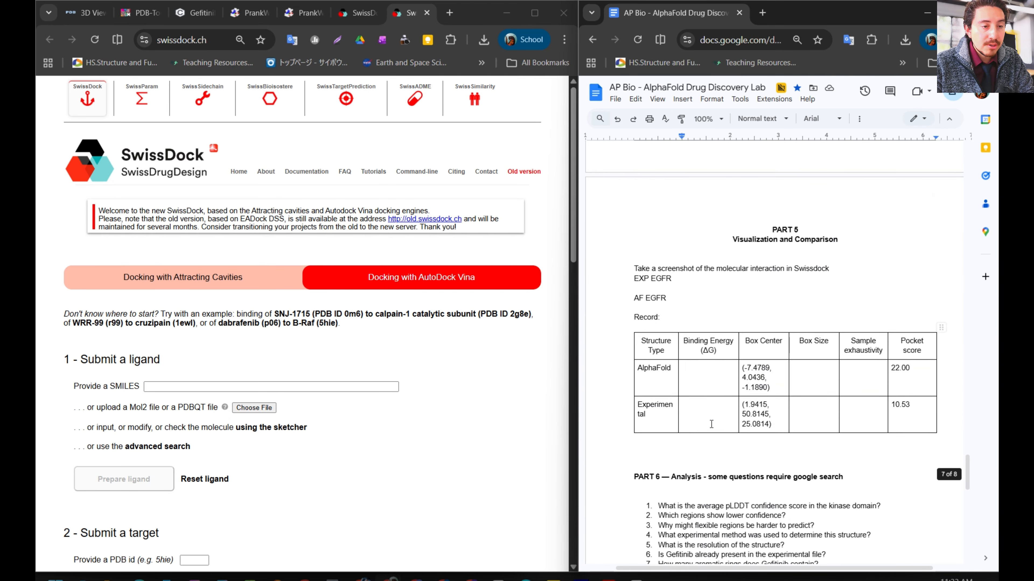
pyautogui.scroll(-6, 711, 424)
pyautogui.scroll(12, 695, 421)
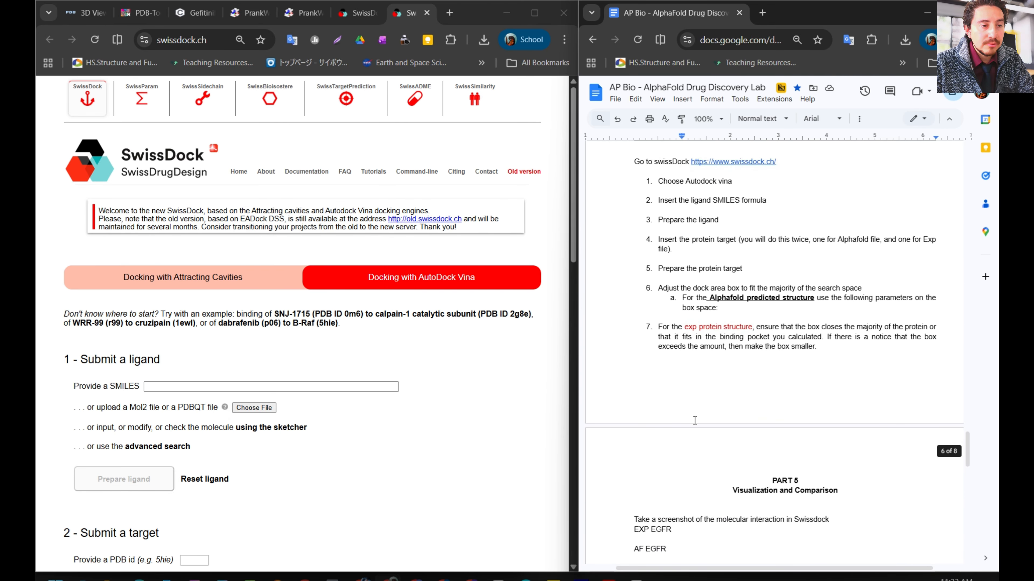
pyautogui.scroll(2, 695, 421)
# Submit the SMILES COC1=C(C=C2C(=C1)N=CN=C2NC3=CC(=C(C=C3)F)Cl)OCCCN4CCOCC4 as the SwissDock ligand and prepare it
pyautogui.click(231, 386)
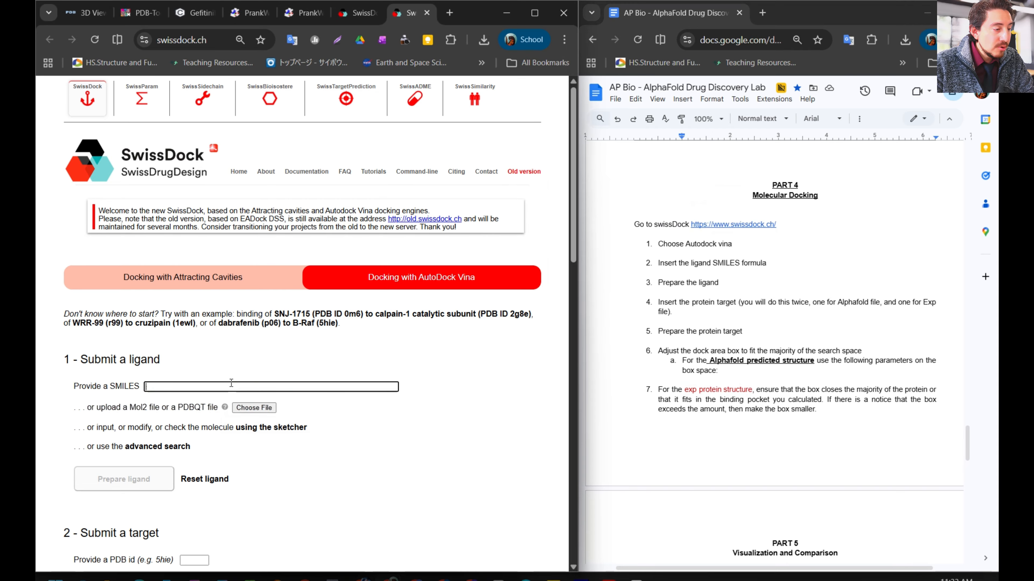
pyautogui.write('COC1=C(C=C2C(=C1)N=CN=C2NC3=CC(=C(C=C3)F)Cl)OCCCN4CCOCC4')
pyautogui.click(119, 481)
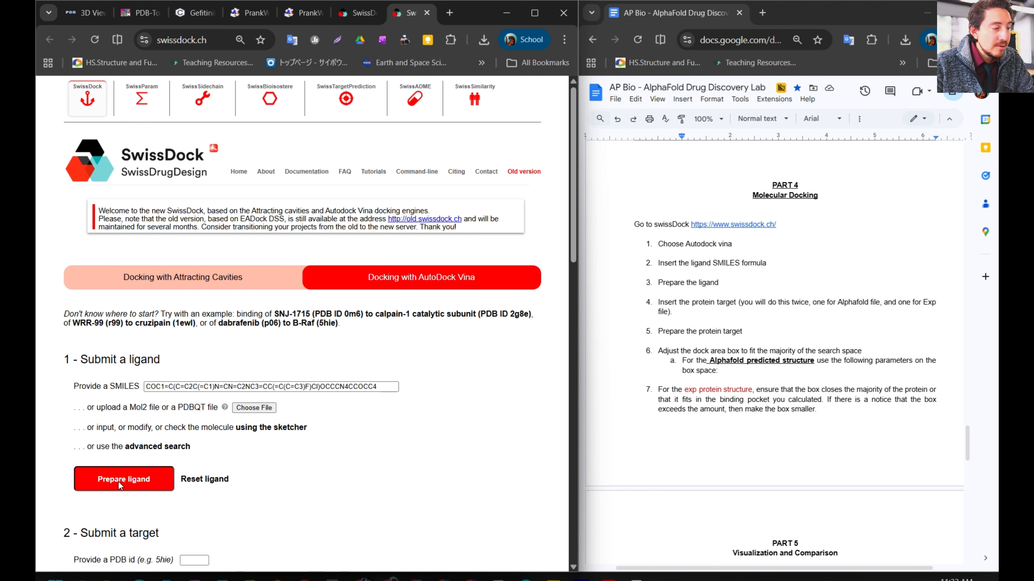
pyautogui.scroll(-5, 163, 334)
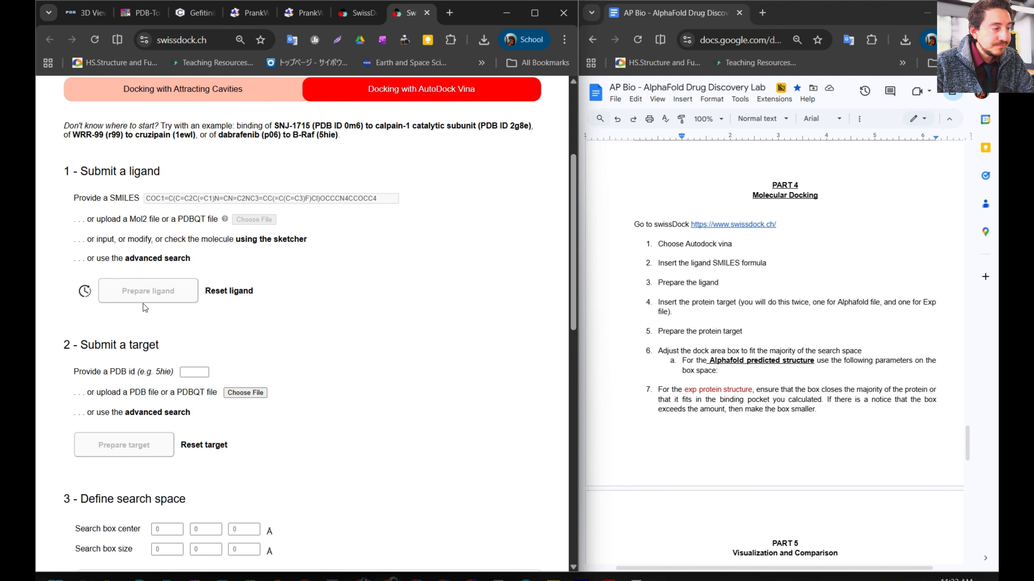
pyautogui.scroll(-2, 129, 302)
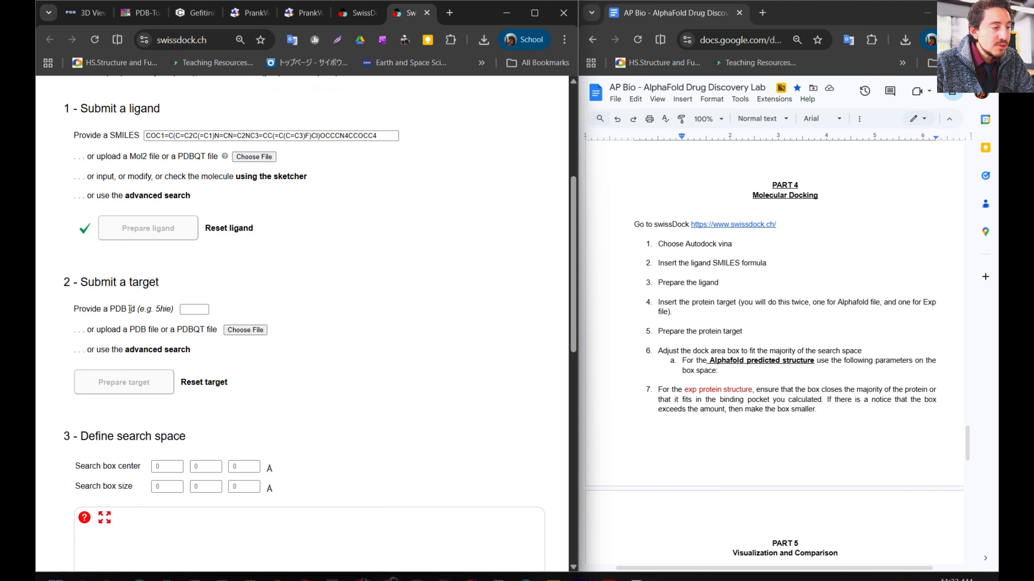
# Upload AF_EFGR.pdb as the docking target and prepare it
pyautogui.click(244, 330)
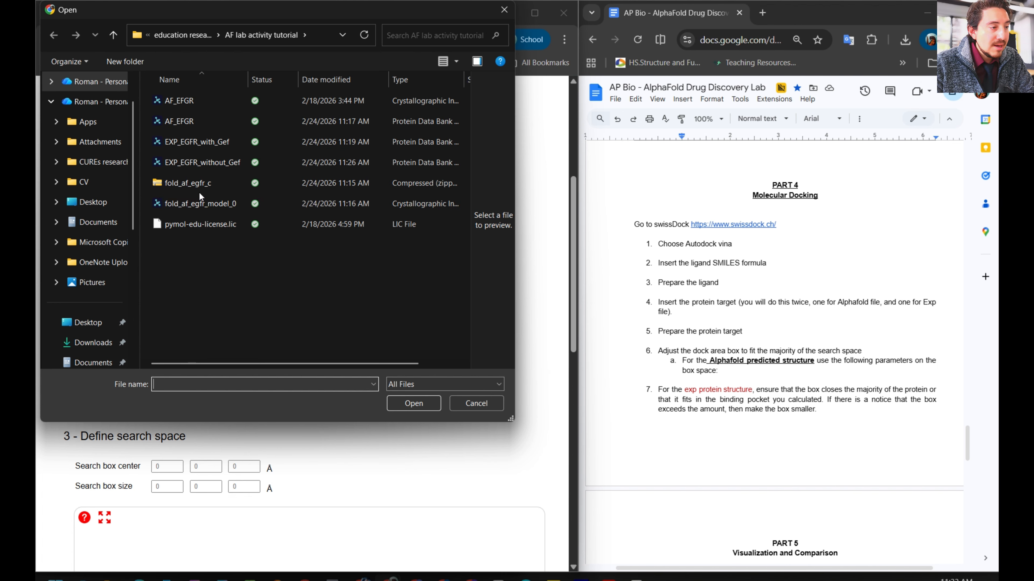
pyautogui.doubleClick(183, 124)
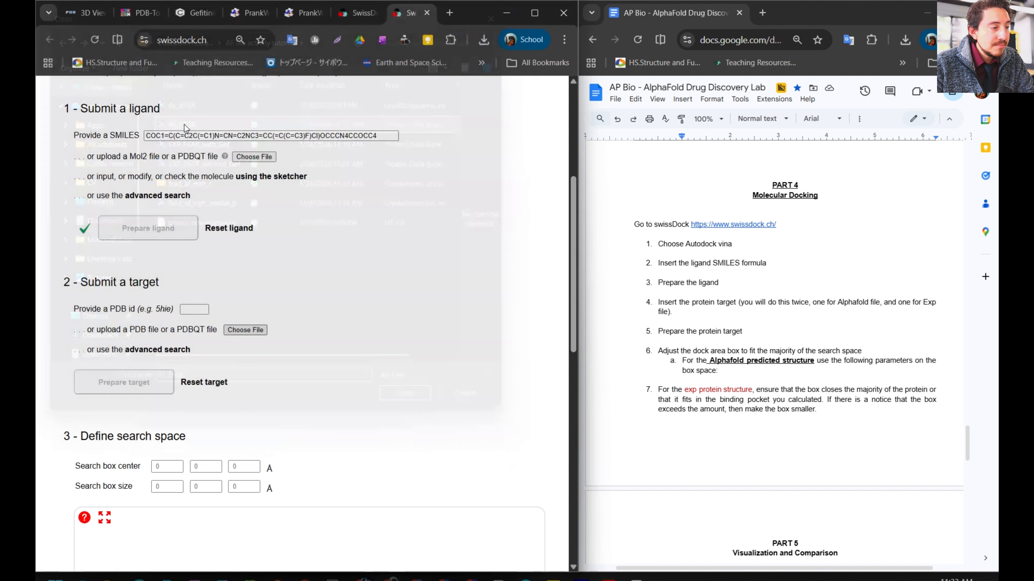
pyautogui.scroll(-4, 85, 369)
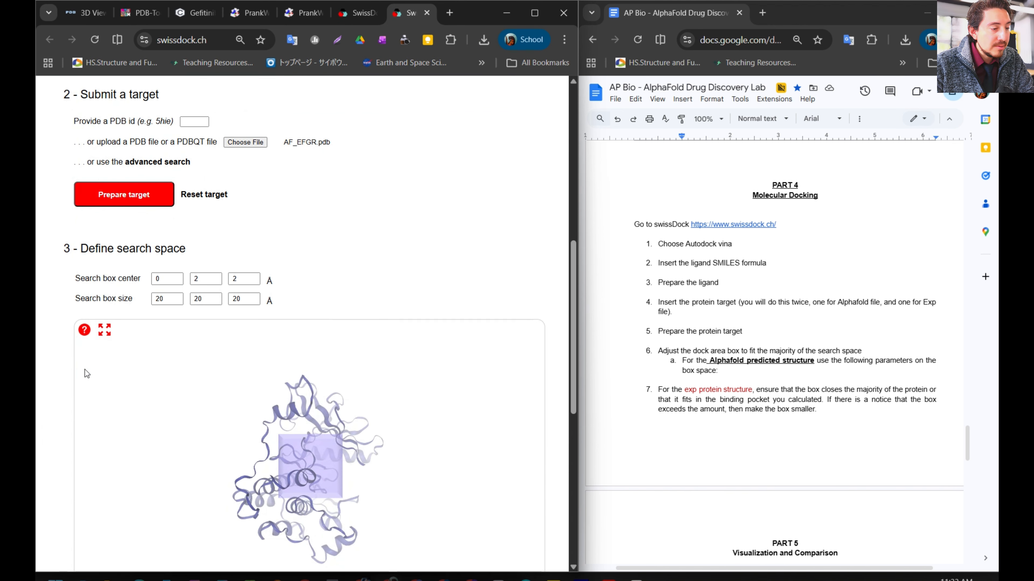
pyautogui.click(124, 197)
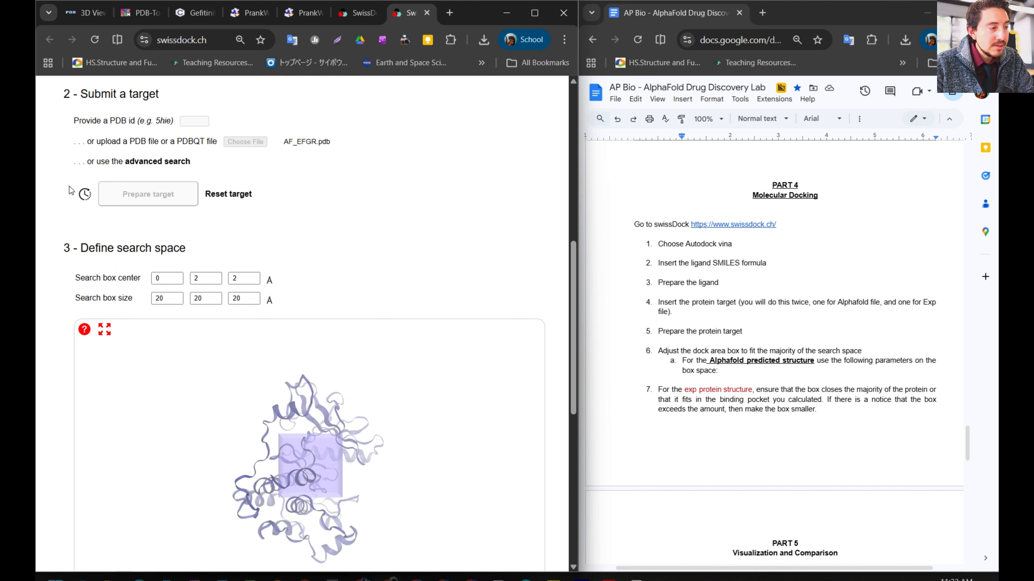
# Set the search box center to -7.48, 4.04, -1.189, following the AlphaFold box center recorded in the lab document
pyautogui.scroll(-1, 318, 240)
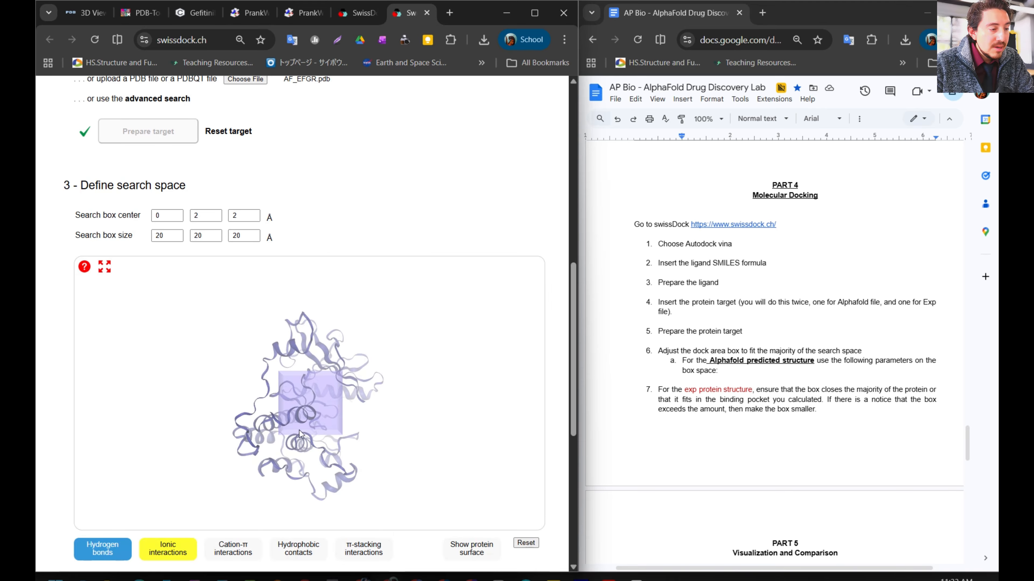
pyautogui.moveTo(299, 431); pyautogui.dragTo(376, 467)
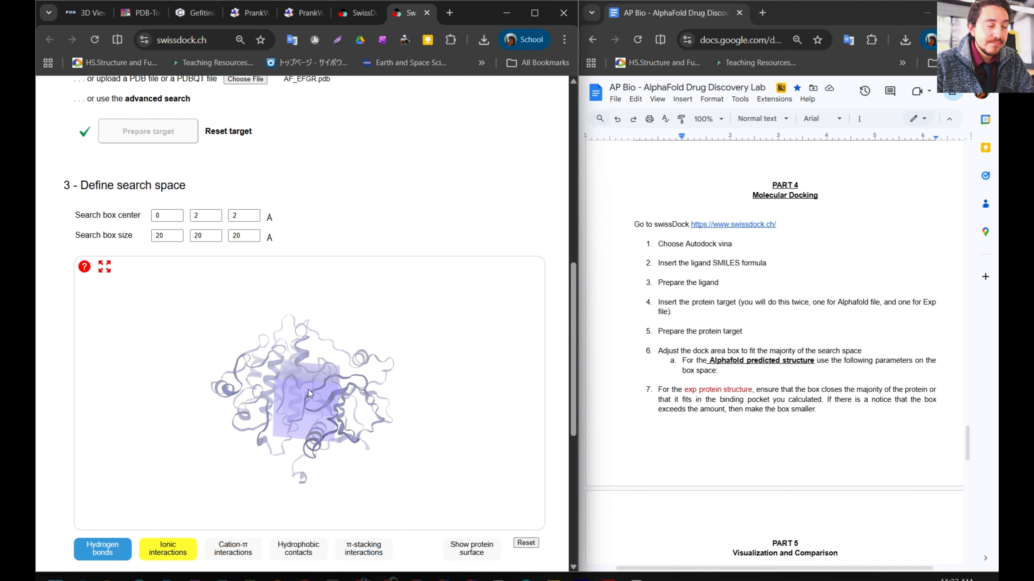
pyautogui.moveTo(304, 388); pyautogui.dragTo(303, 417)
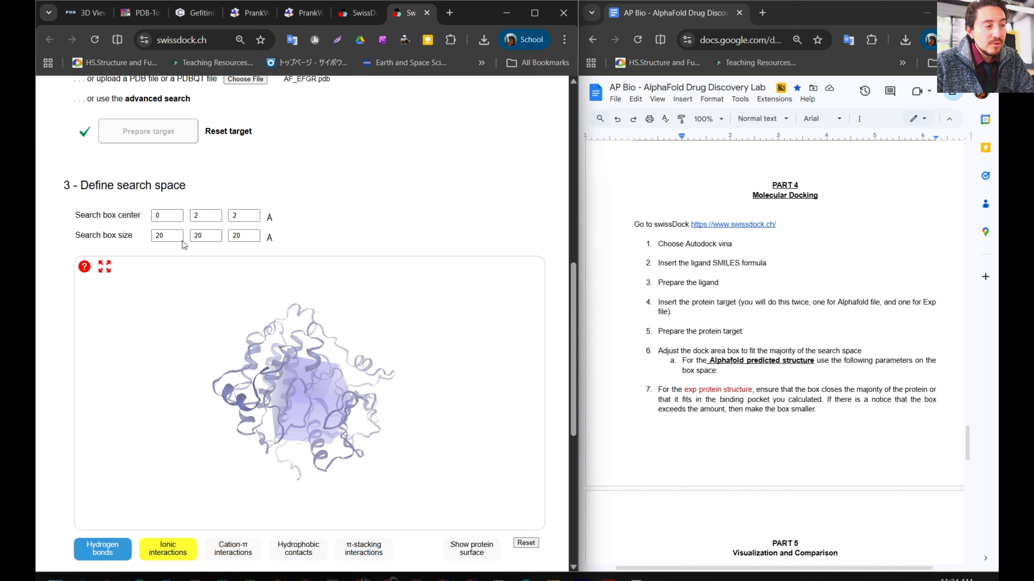
pyautogui.scroll(-10, 715, 347)
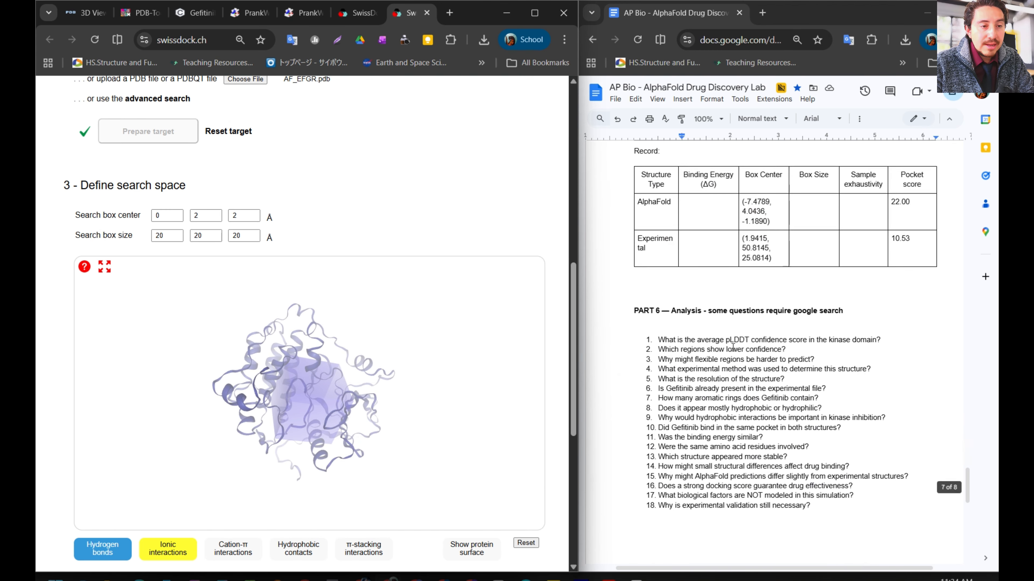
pyautogui.scroll(4, 714, 346)
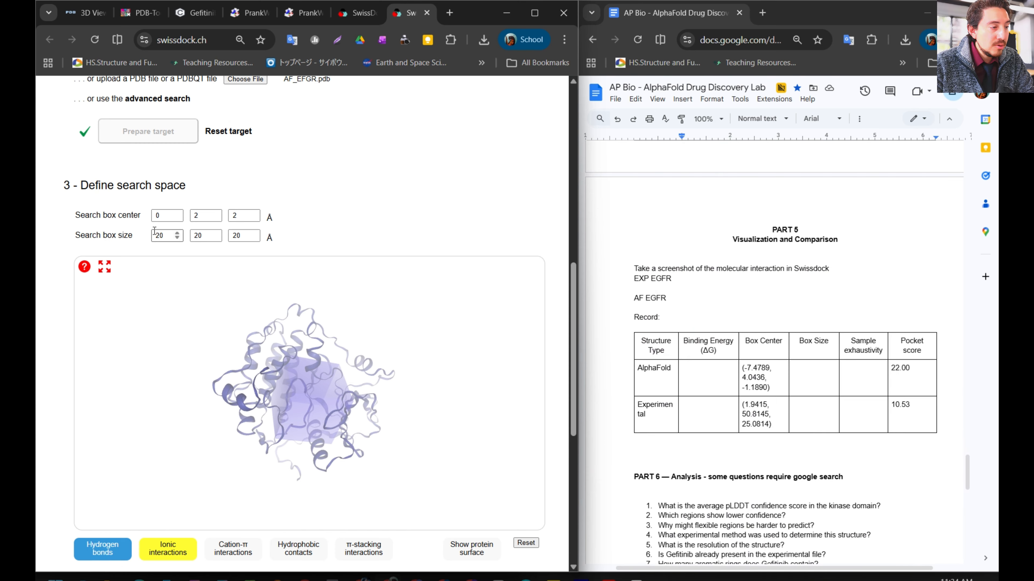
pyautogui.click(161, 216)
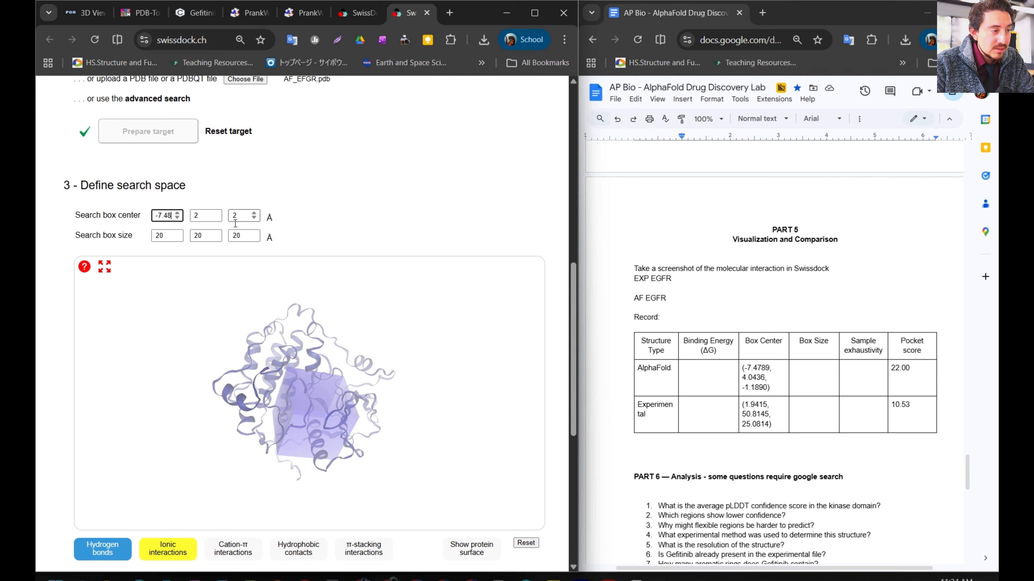
pyautogui.click(205, 216)
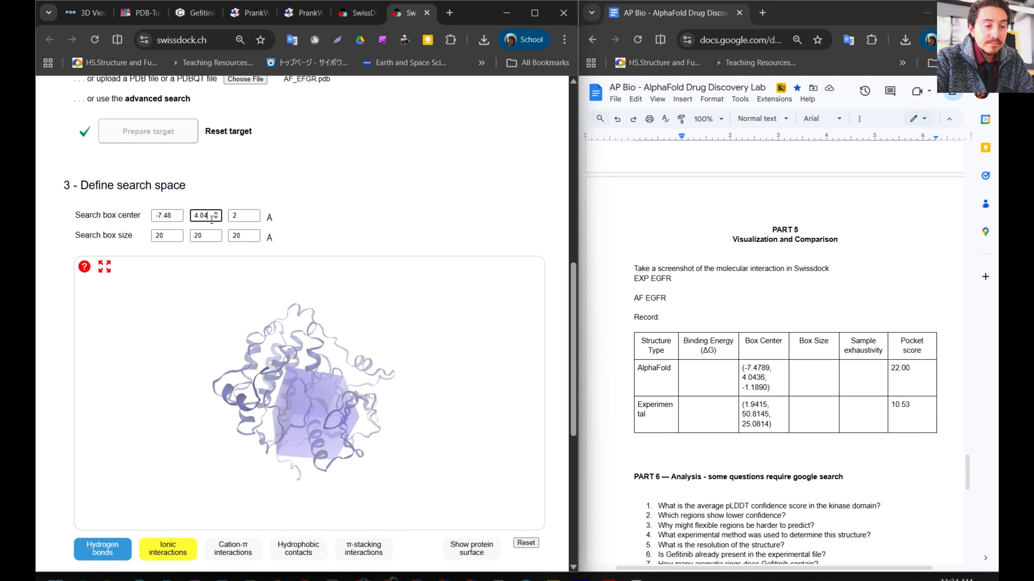
pyautogui.write('4.04')
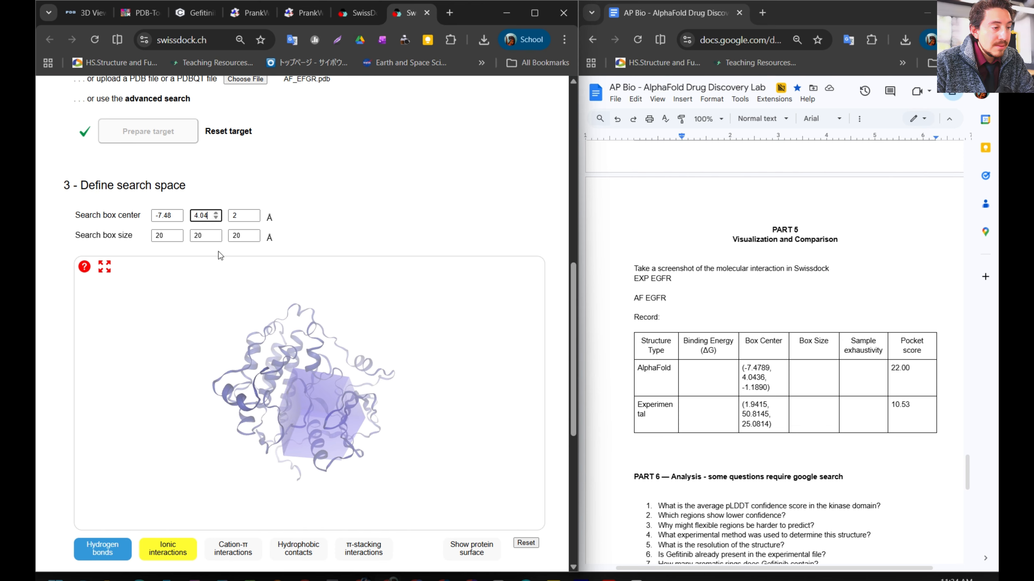
pyautogui.click(246, 216)
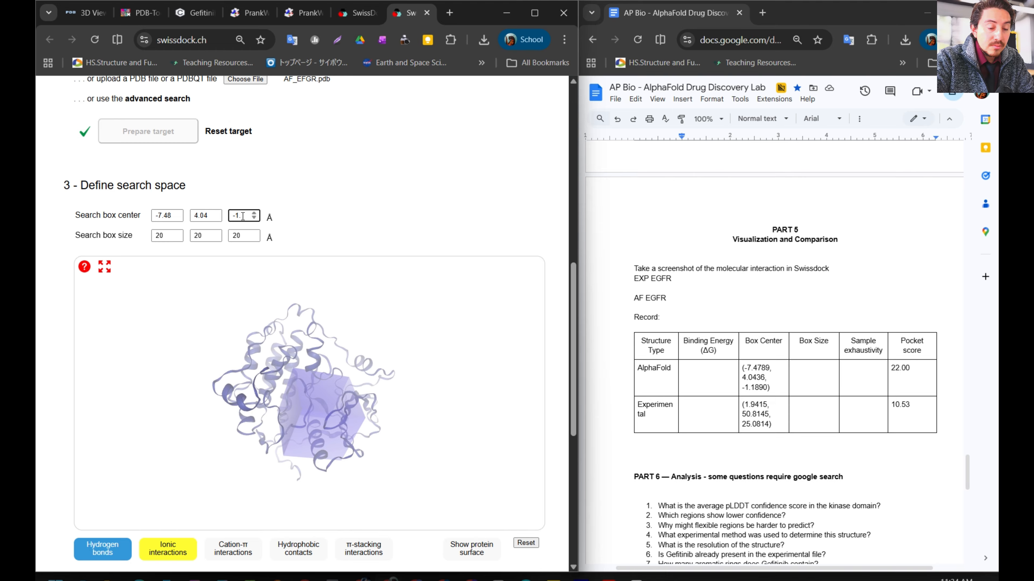
pyautogui.write('9')
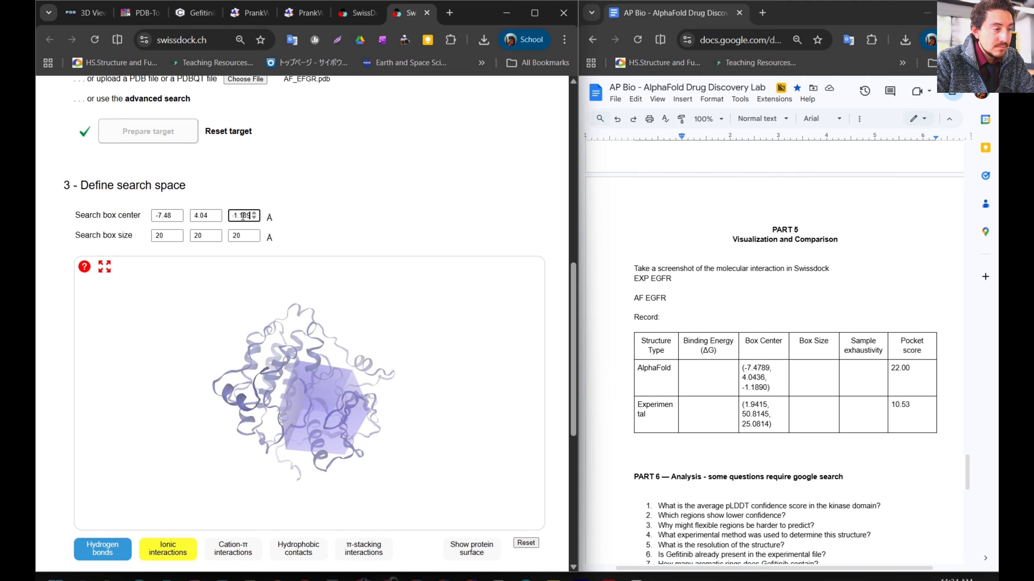
pyautogui.click(153, 389)
pyautogui.moveTo(151, 386); pyautogui.dragTo(424, 459)
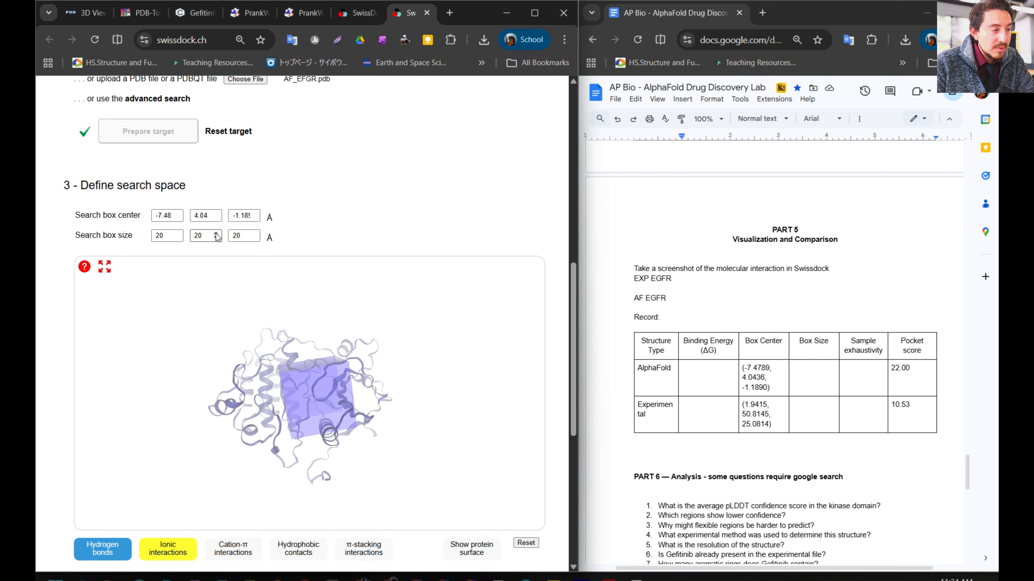
# Set the search box size to 25, 25, 23 and inspect how the box covers the protein
pyautogui.doubleClick(202, 236)
pyautogui.write('25')
pyautogui.moveTo(274, 356)
pyautogui.mouseDown()
pyautogui.moveTo(282, 358)
pyautogui.moveTo(269, 364)
pyautogui.mouseUp()
pyautogui.click(178, 233)
pyautogui.click(177, 234)
pyautogui.click(178, 234)
pyautogui.click(178, 234)
pyautogui.click(177, 234)
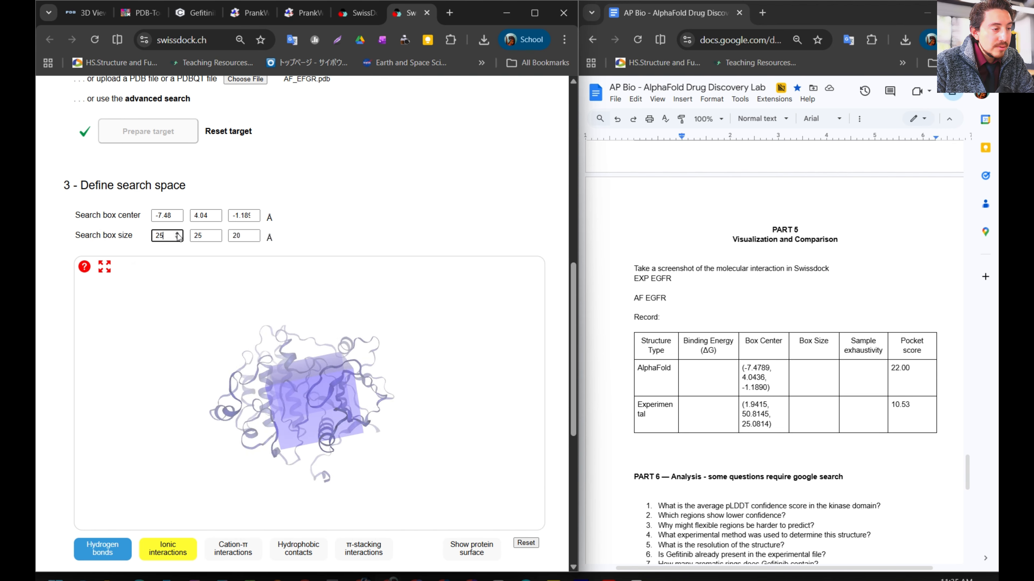
pyautogui.click(254, 233)
pyautogui.click(254, 234)
pyautogui.click(254, 234)
pyautogui.moveTo(259, 367); pyautogui.dragTo(284, 390)
pyautogui.scroll(-1, 283, 390)
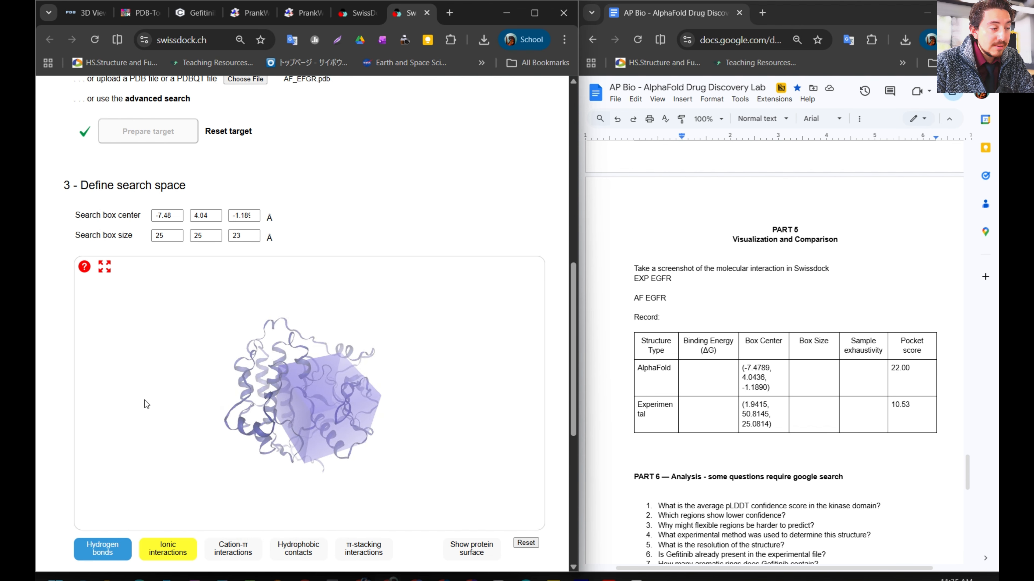
pyautogui.scroll(-3, 66, 426)
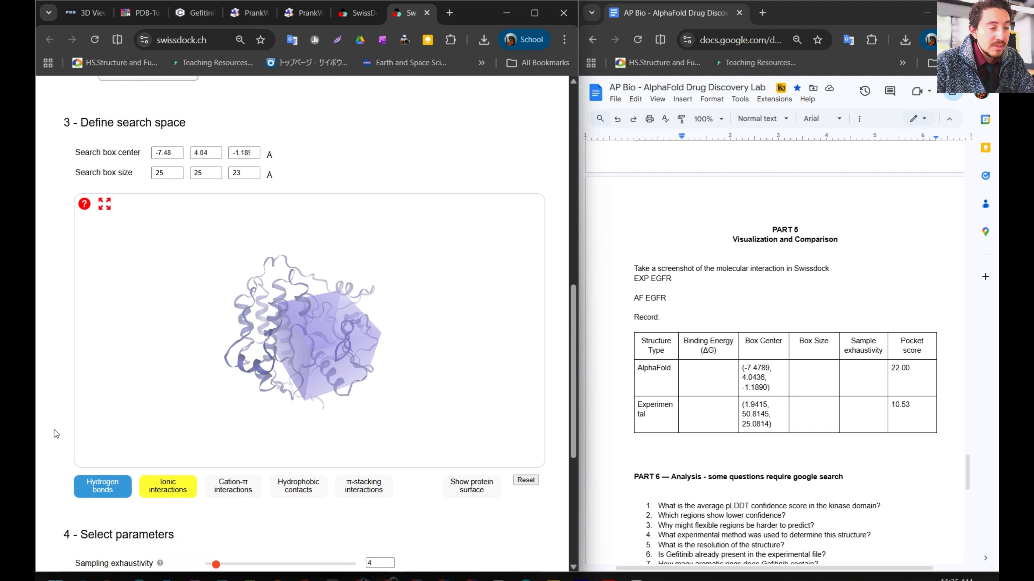
pyautogui.scroll(3, 94, 232)
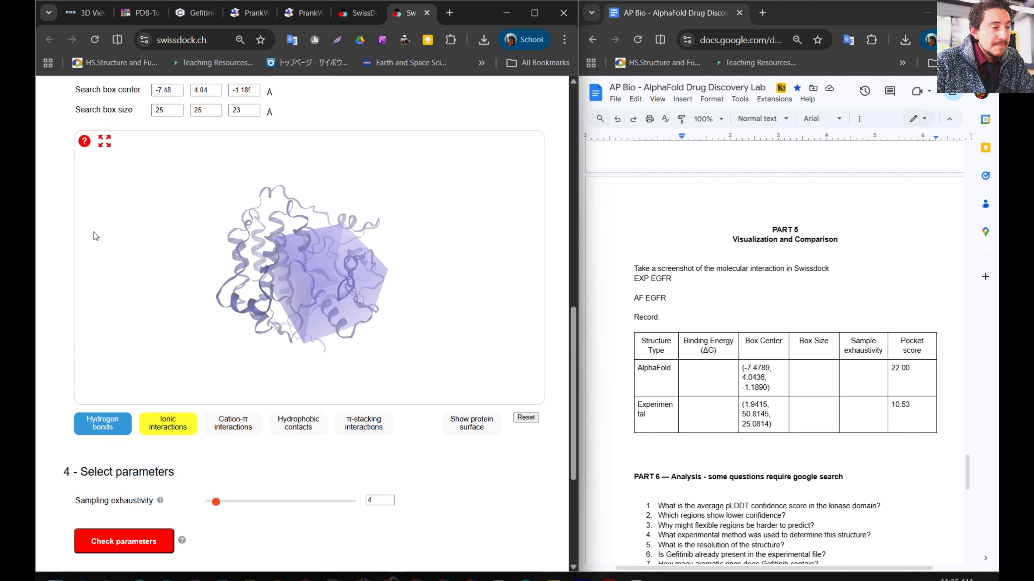
pyautogui.moveTo(316, 333); pyautogui.dragTo(306, 318)
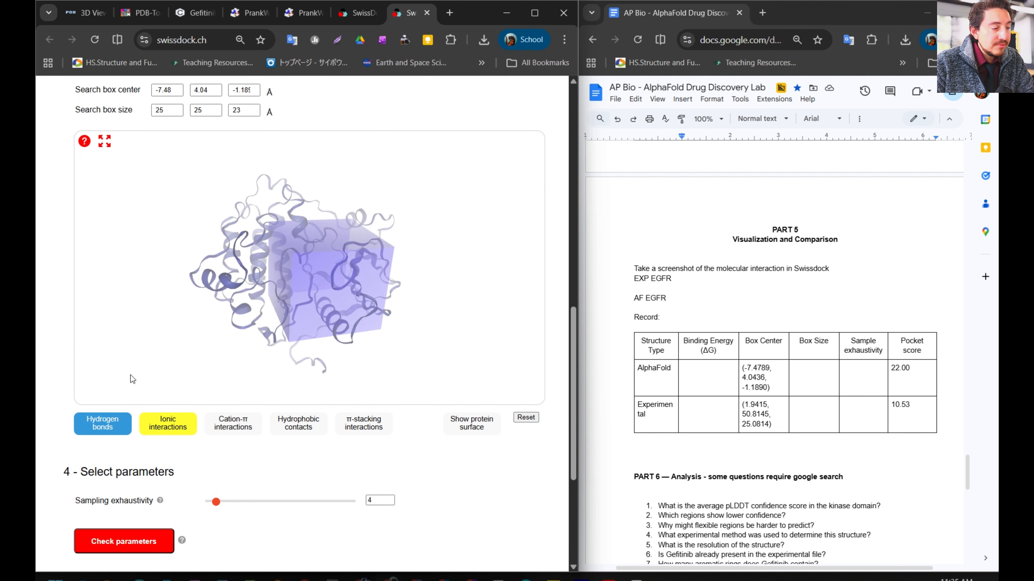
# Review the Part 4 docking instructions, set the sampling exhaustivity to 8 and check the docking parameters
pyautogui.scroll(6, 795, 396)
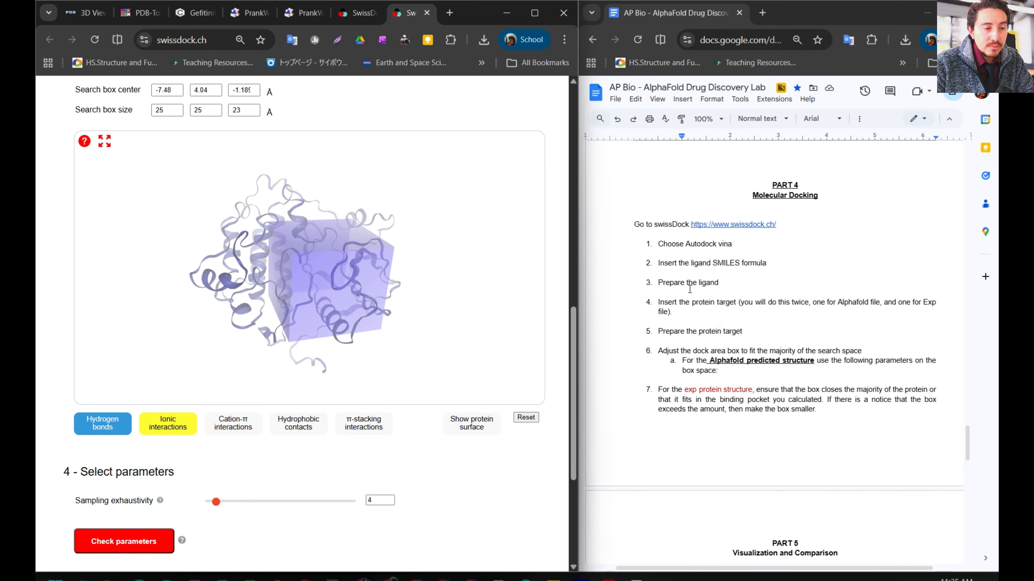
pyautogui.scroll(-2, 703, 357)
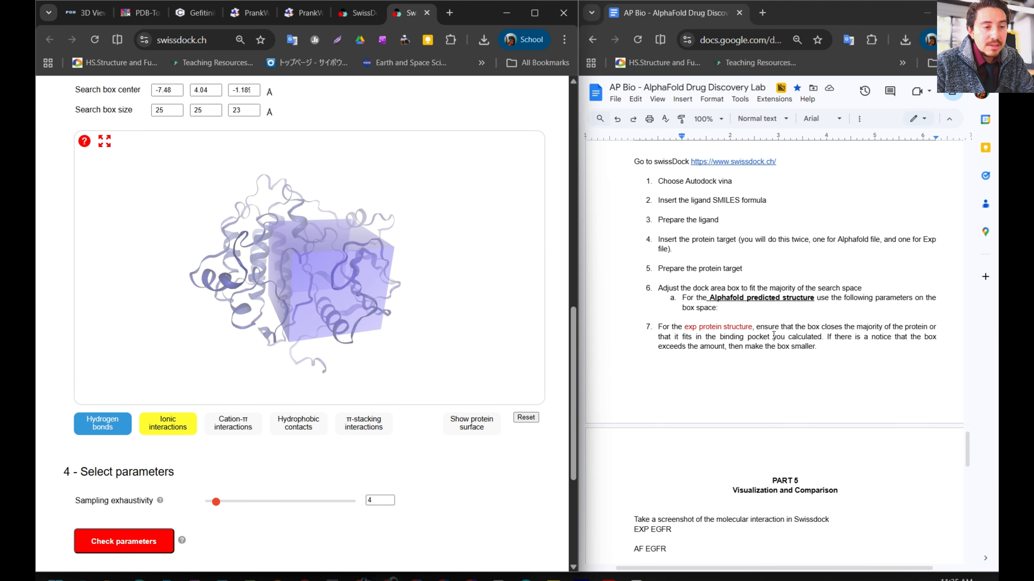
pyautogui.scroll(-2, 754, 319)
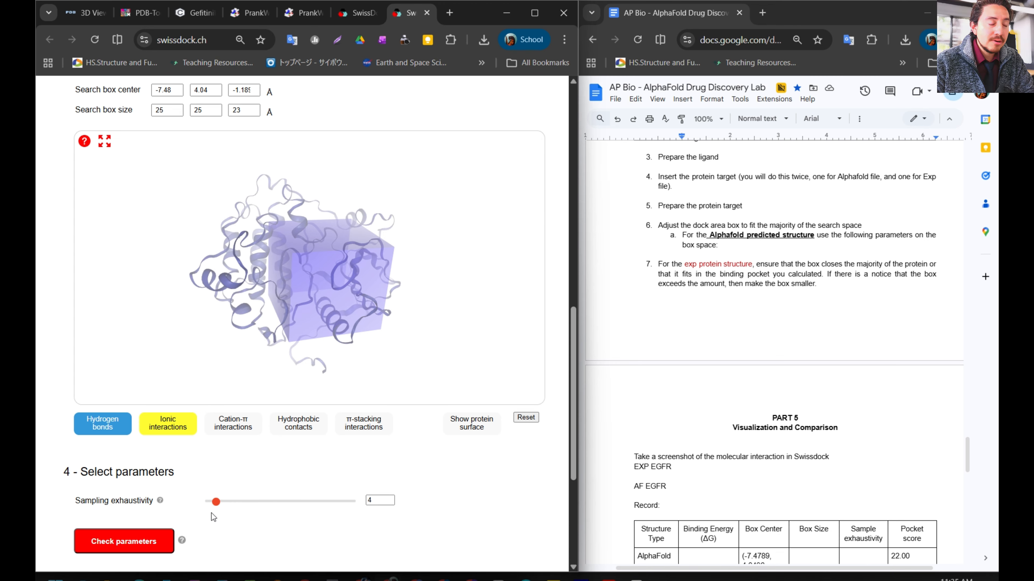
pyautogui.click(375, 499)
pyautogui.press('BackSpace')
pyautogui.write('8')
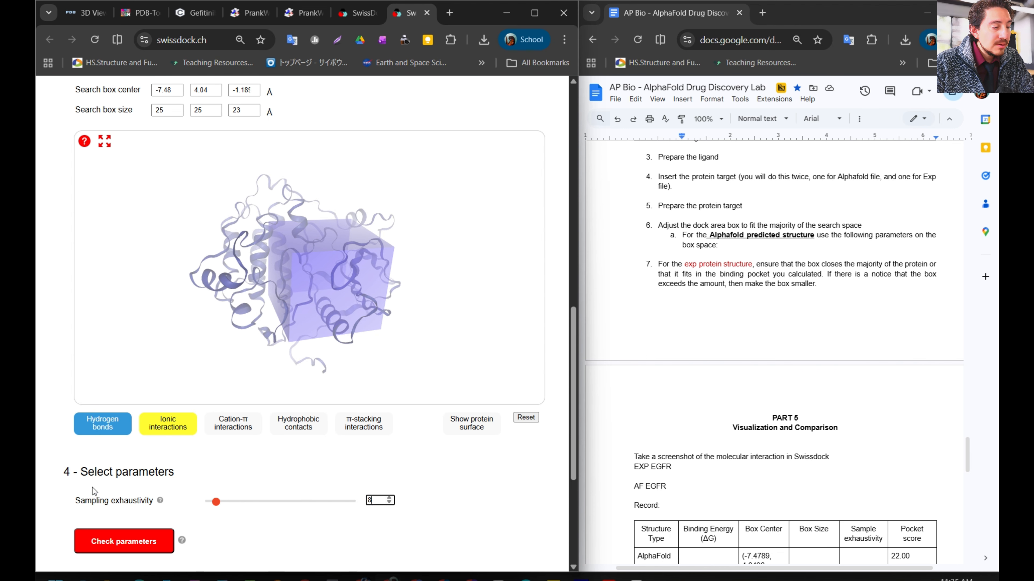
pyautogui.scroll(-3, 65, 488)
pyautogui.click(164, 417)
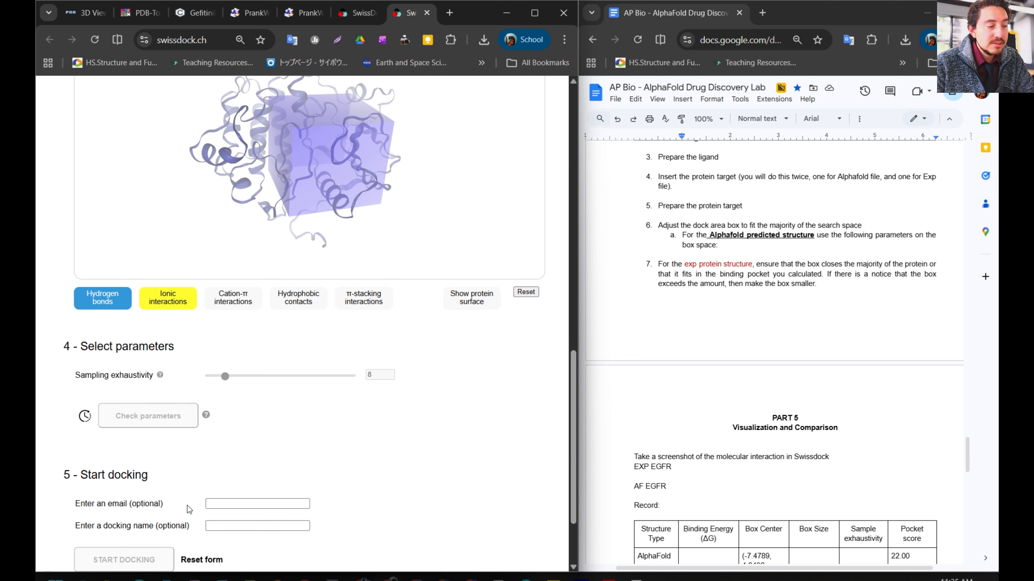
# Start the AlphaFold EGFR docking job without entering an email or docking name
pyautogui.scroll(-2, 171, 505)
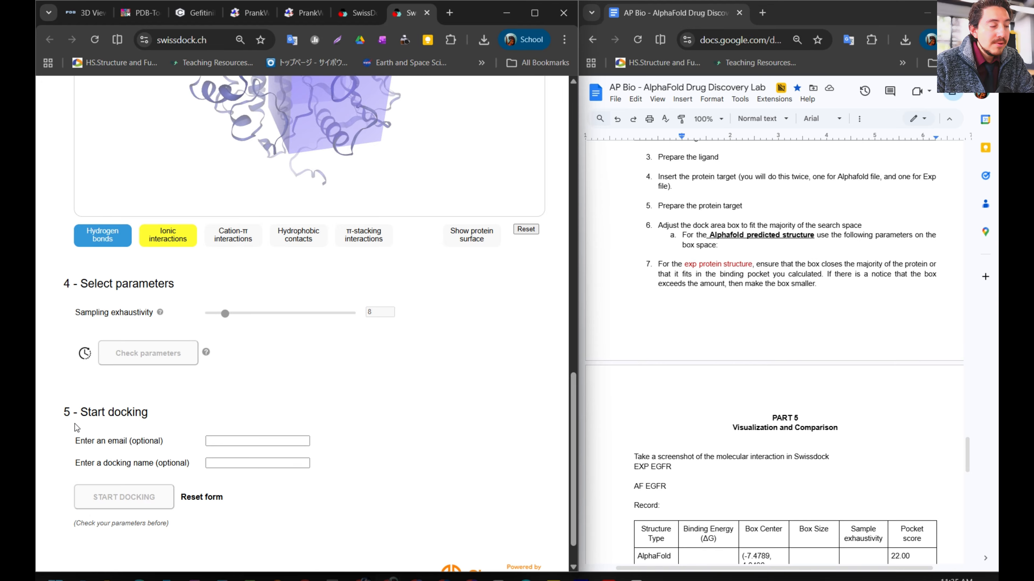
pyautogui.scroll(5, 89, 415)
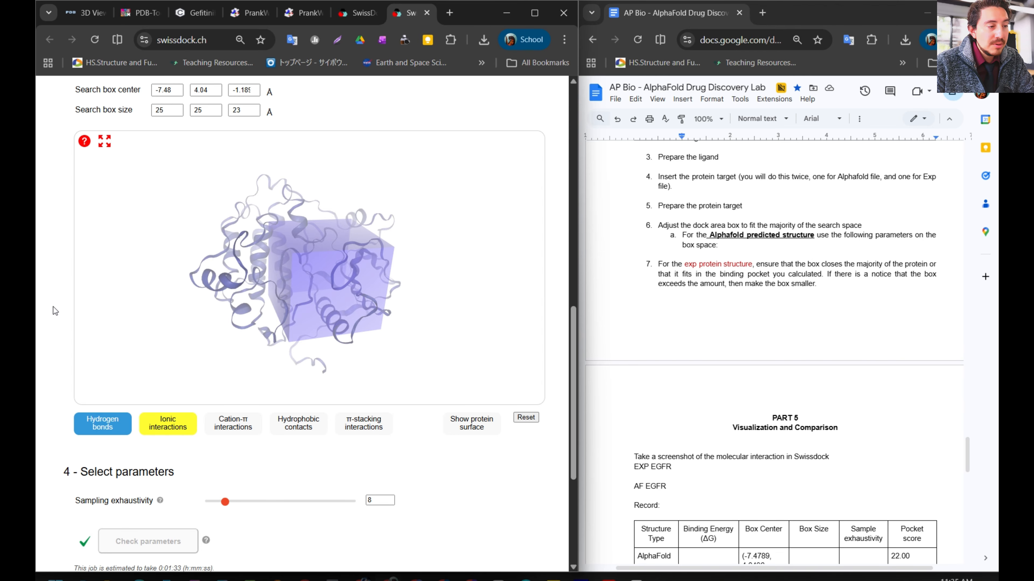
pyautogui.scroll(-3, 56, 310)
pyautogui.scroll(-3, 124, 466)
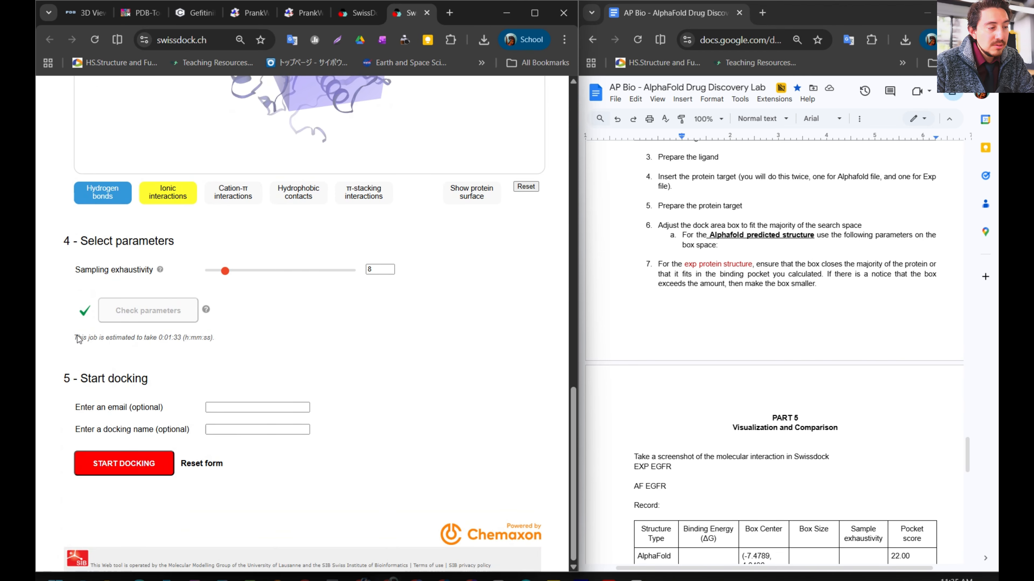
pyautogui.click(147, 468)
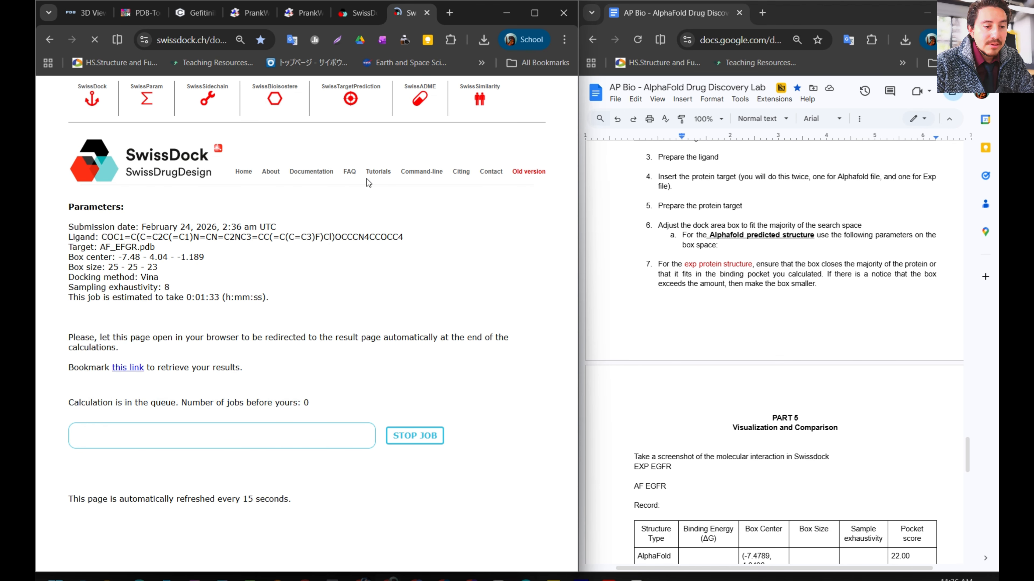
# In the other SwissDock page, choose AutoDock Vina and prepare the ligand COC1=C(OCCCN2CCOCC2)C=C2C(NC3=CC(Cl)=C(F)C=C3)=NC=NC2=C1
pyautogui.click(349, 15)
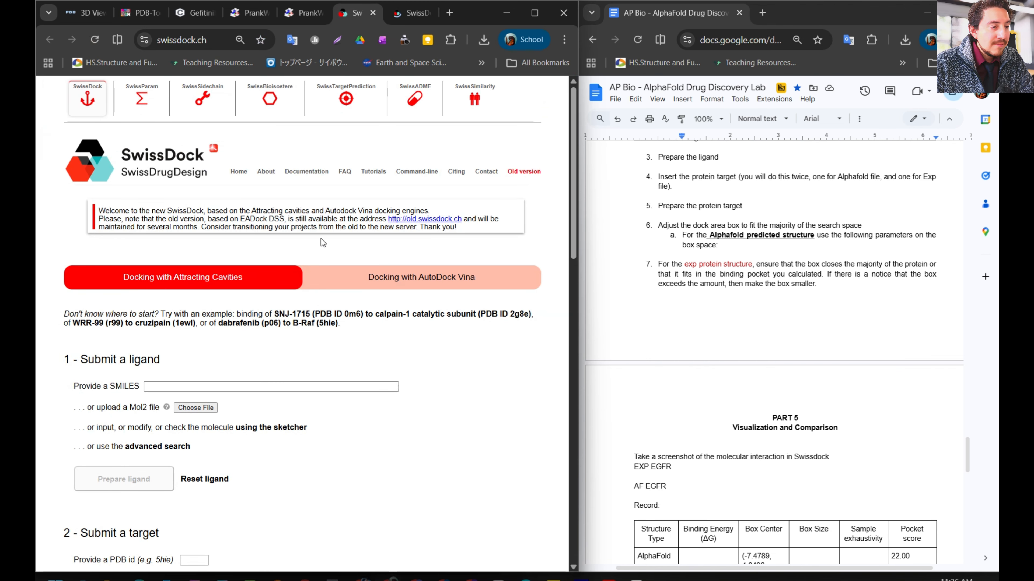
pyautogui.click(366, 277)
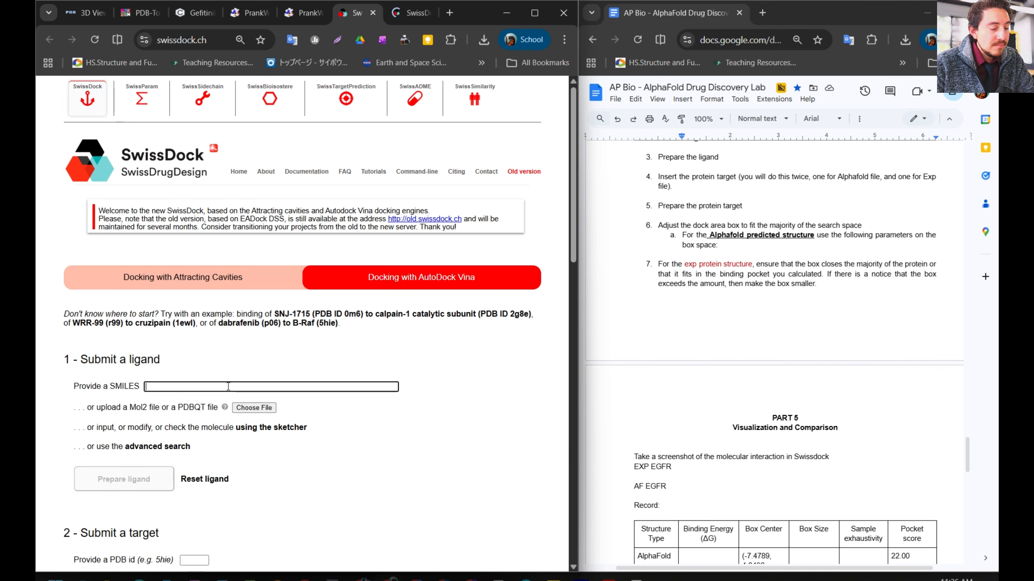
pyautogui.click(161, 480)
pyautogui.scroll(-3, 187, 423)
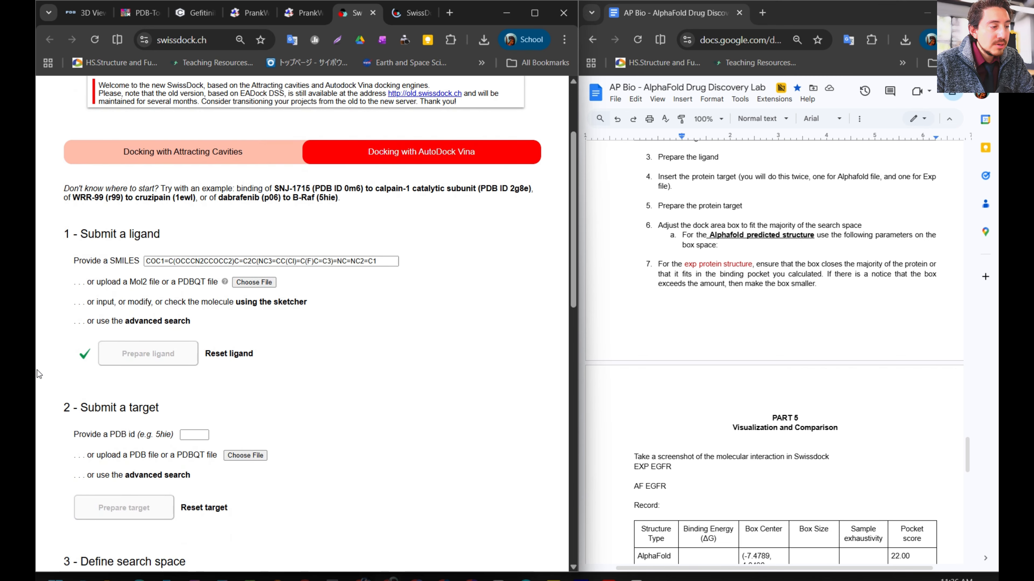
# Upload EXP_EGFR_without_Gef.pdb as the docking target and prepare it
pyautogui.scroll(-4, 73, 387)
pyautogui.scroll(-2, 73, 387)
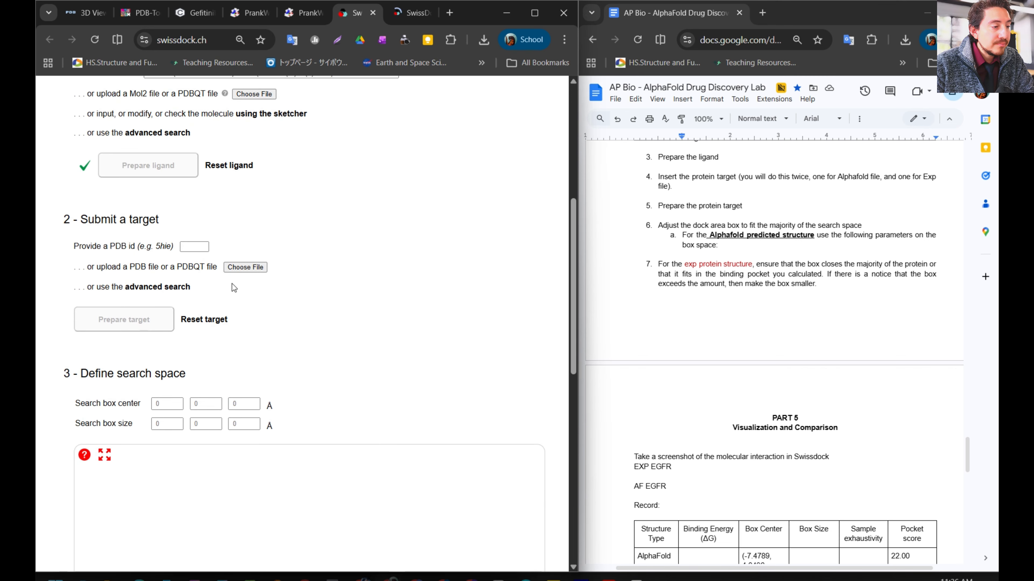
pyautogui.click(245, 267)
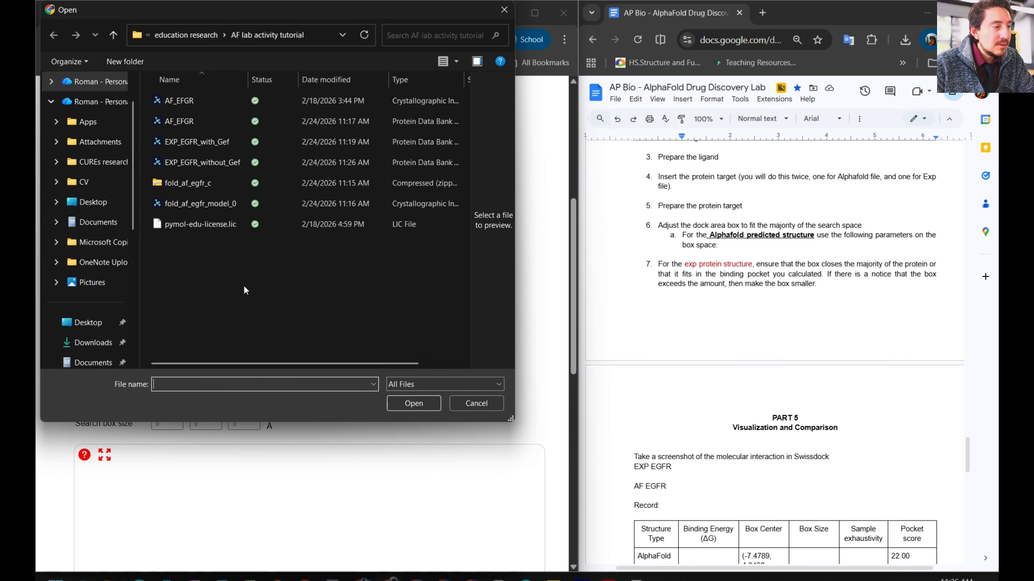
pyautogui.doubleClick(203, 161)
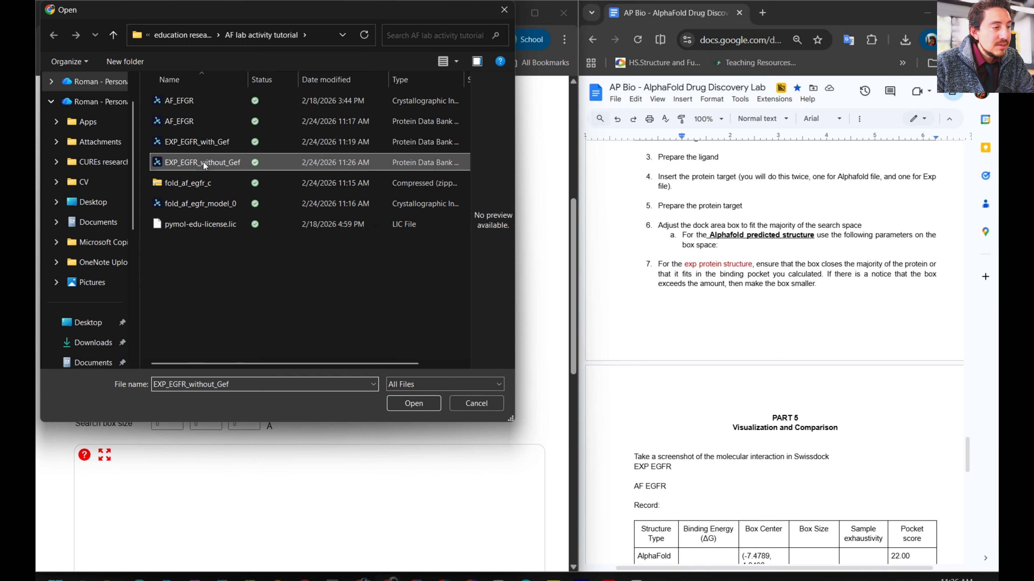
pyautogui.click(141, 323)
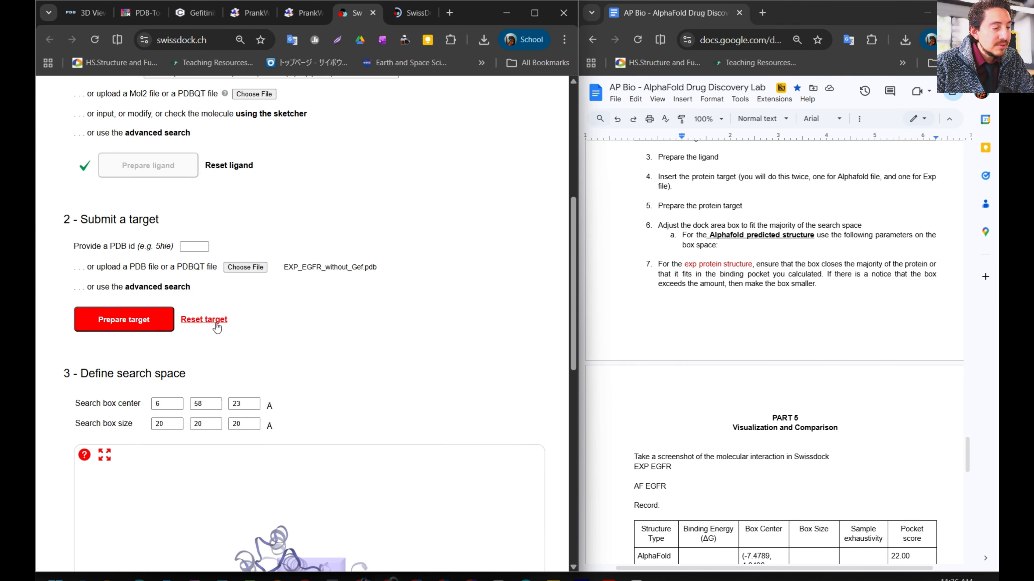
pyautogui.scroll(-6, 276, 323)
pyautogui.moveTo(284, 368); pyautogui.dragTo(77, 224)
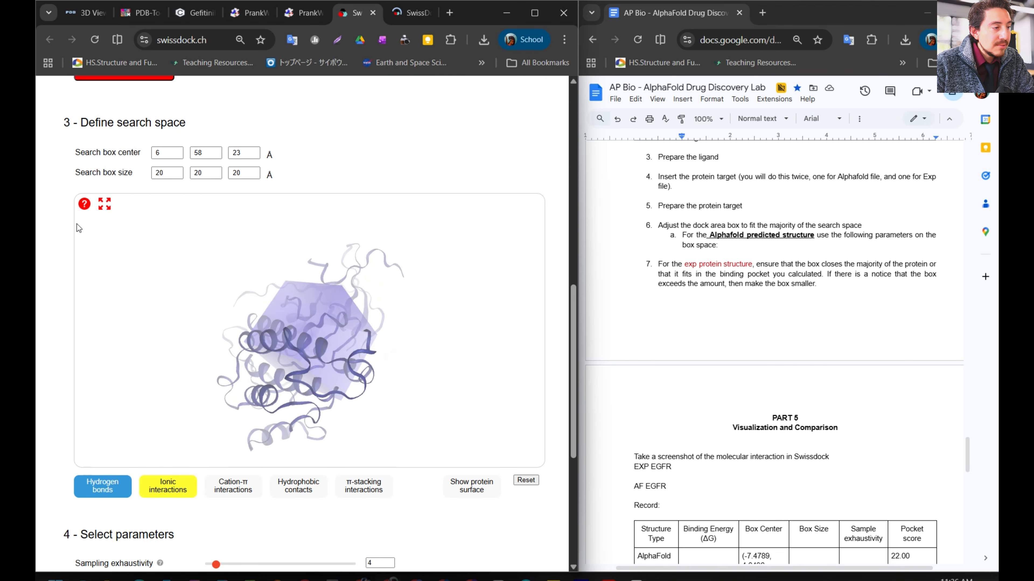
pyautogui.scroll(5, 51, 175)
pyautogui.click(115, 266)
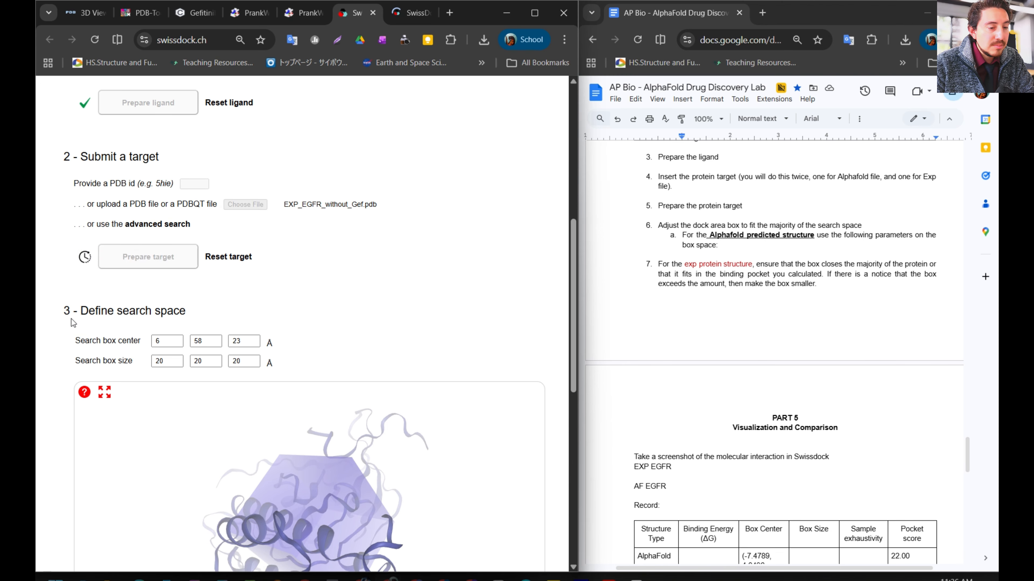
# Set the search box center to the experimental structure's recorded coordinates: 1.94, 50.81 and 25.08
pyautogui.scroll(-5, 779, 389)
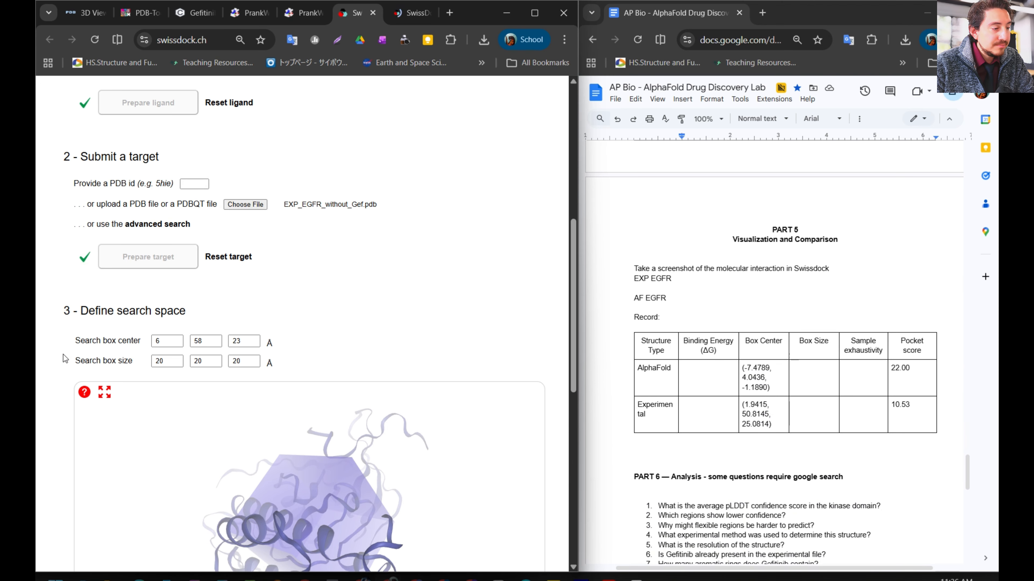
pyautogui.scroll(-3, 74, 359)
pyautogui.doubleClick(154, 217)
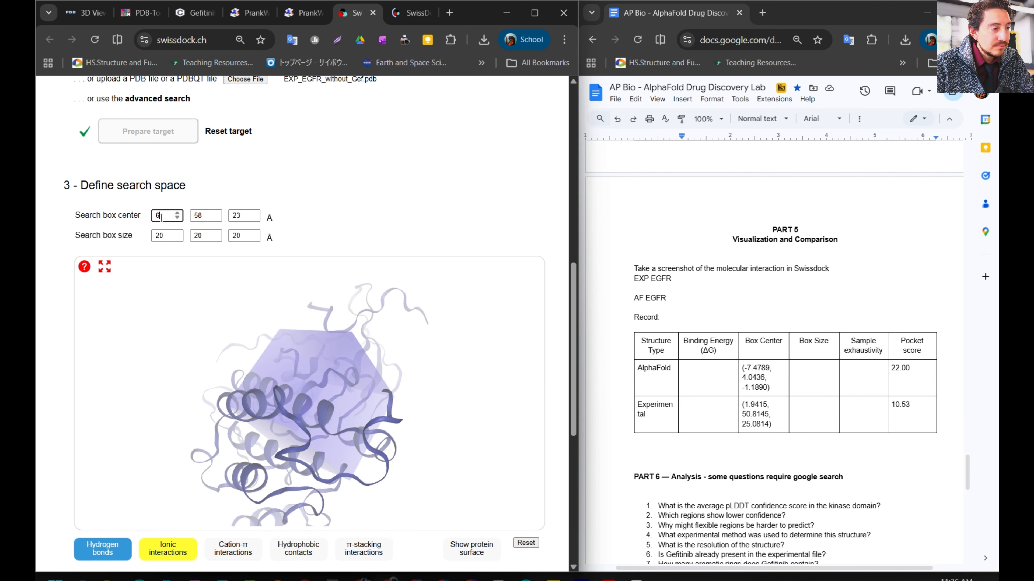
pyautogui.write('1.9')
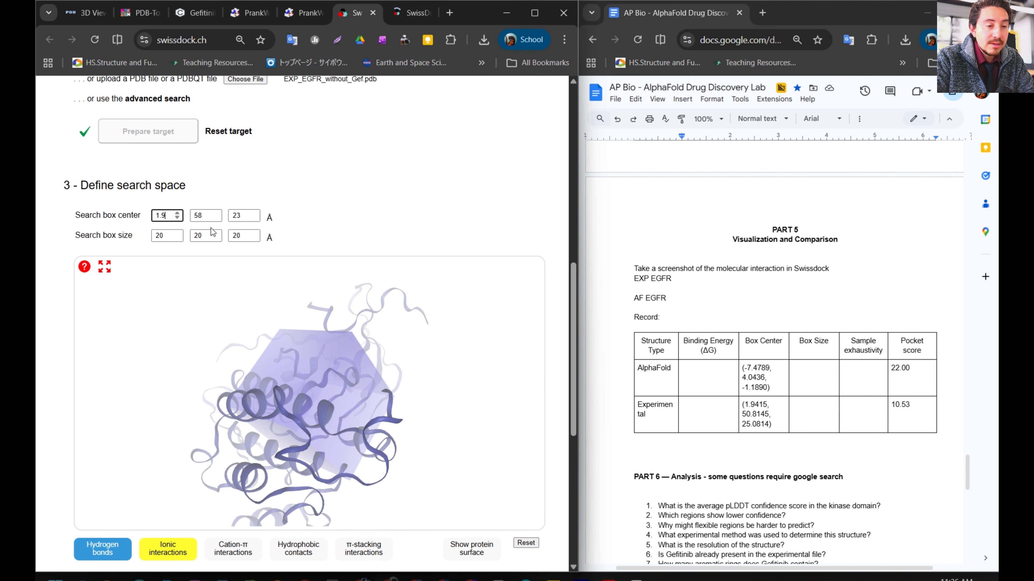
pyautogui.write('4')
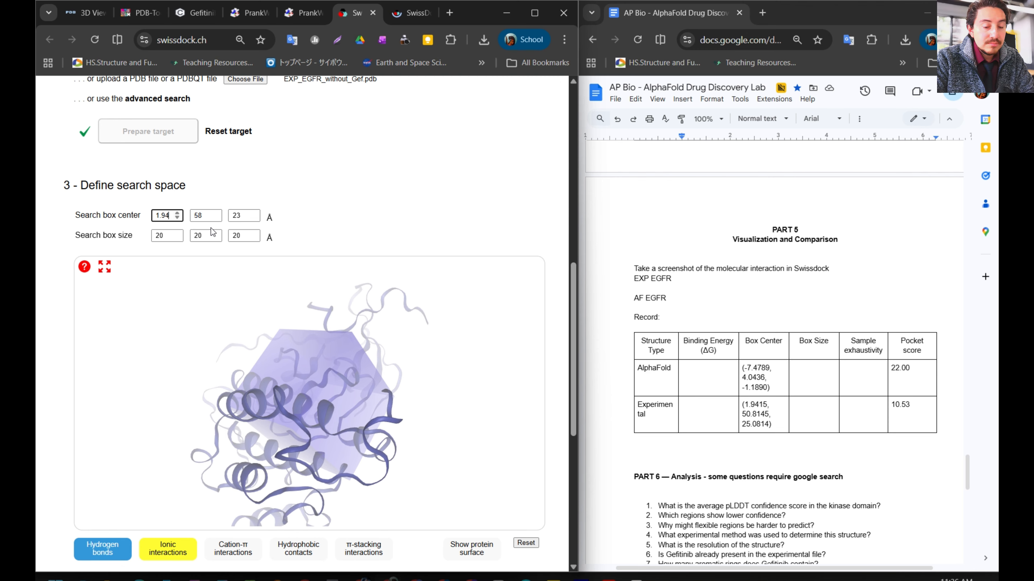
pyautogui.click(202, 214)
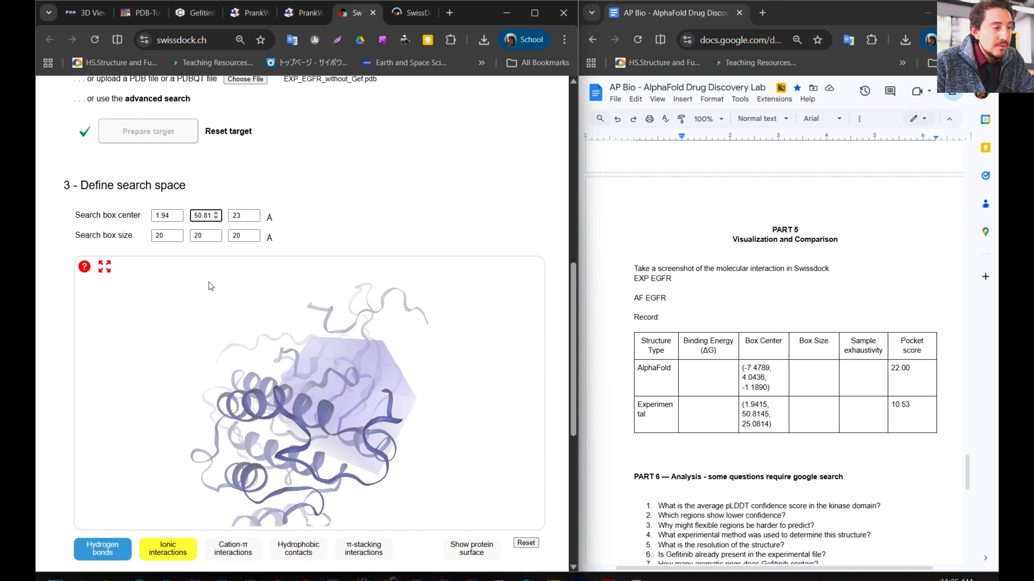
pyautogui.click(233, 216)
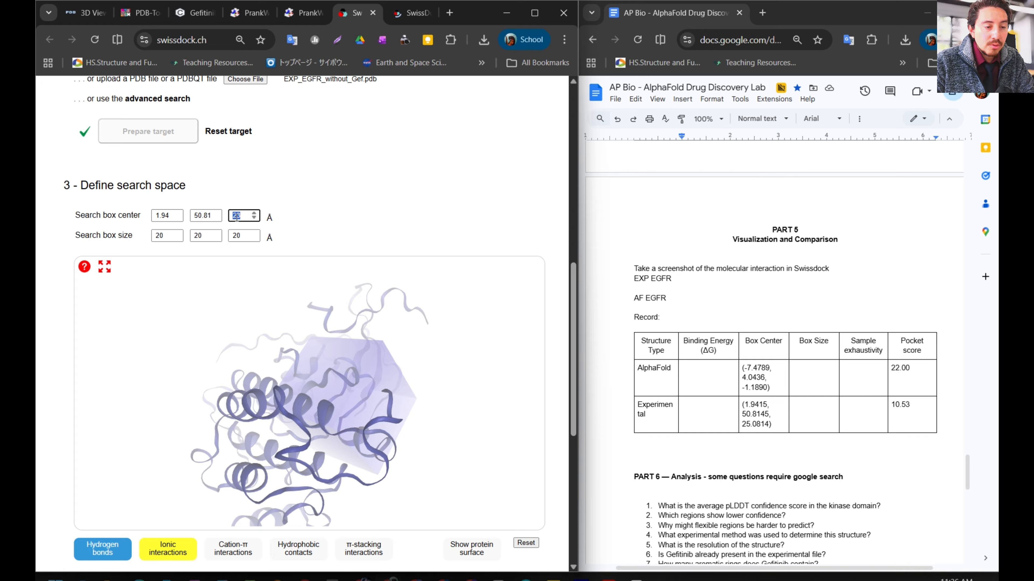
pyautogui.write('25')
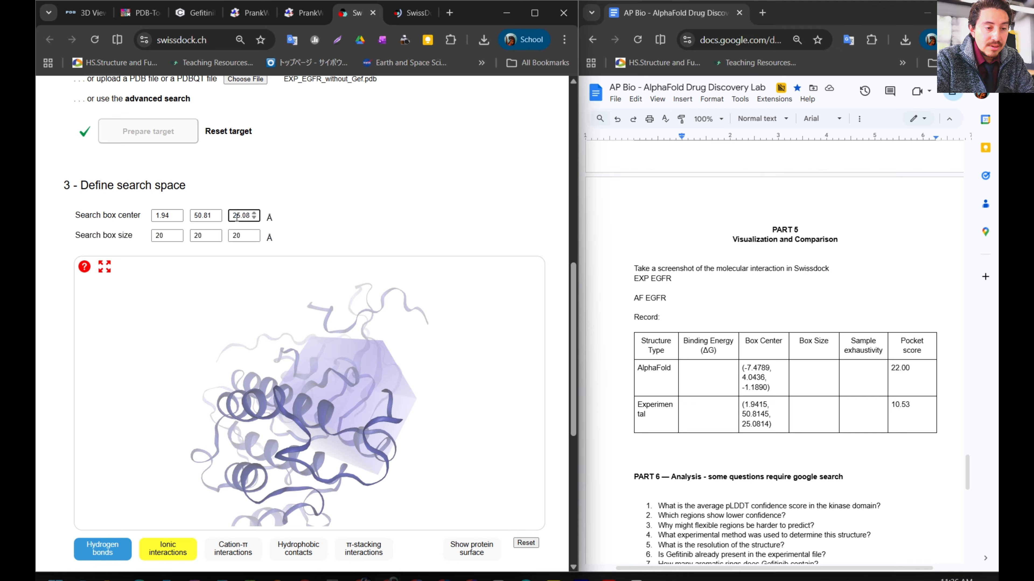
pyautogui.write('.08')
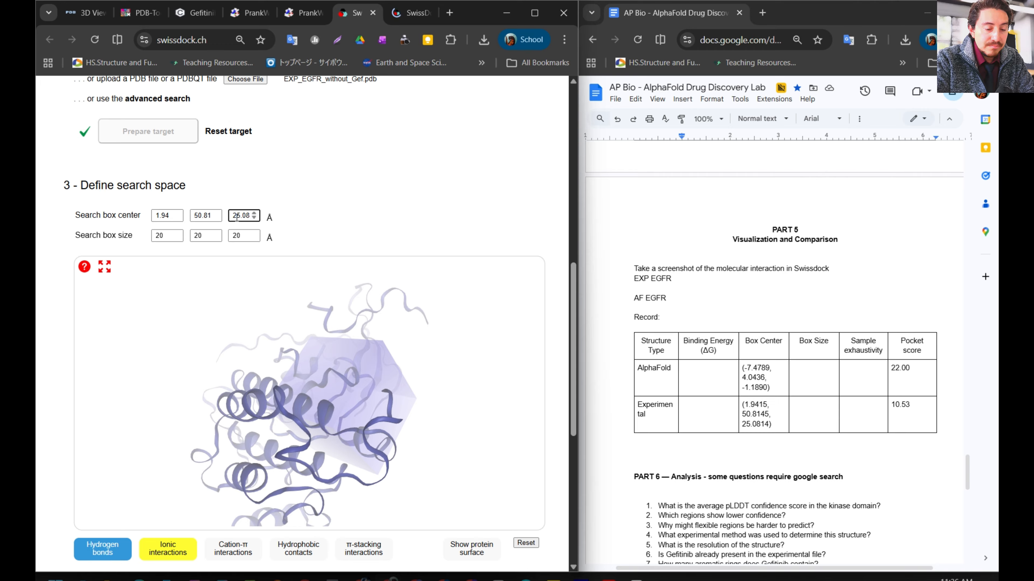
pyautogui.write('14')
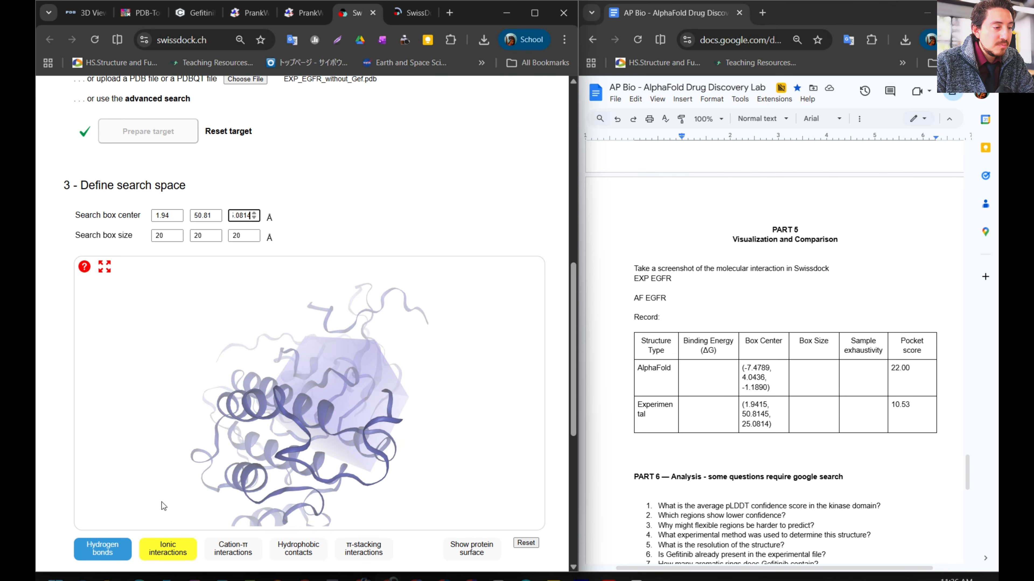
# Inspect how the search box covers the experimental protein and enlarge the box size to 23, 21, 22
pyautogui.moveTo(159, 494); pyautogui.dragTo(171, 439)
pyautogui.moveTo(377, 383); pyautogui.dragTo(191, 360)
pyautogui.moveTo(78, 311); pyautogui.dragTo(127, 346)
pyautogui.moveTo(183, 366); pyautogui.dragTo(110, 330)
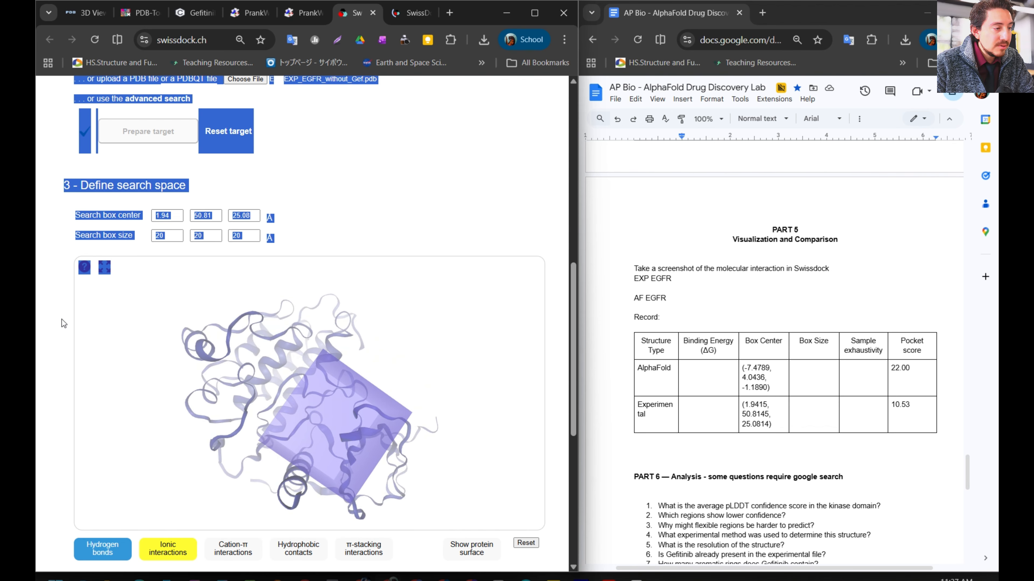
pyautogui.click(136, 235)
pyautogui.click(170, 235)
pyautogui.click(176, 233)
pyautogui.click(176, 234)
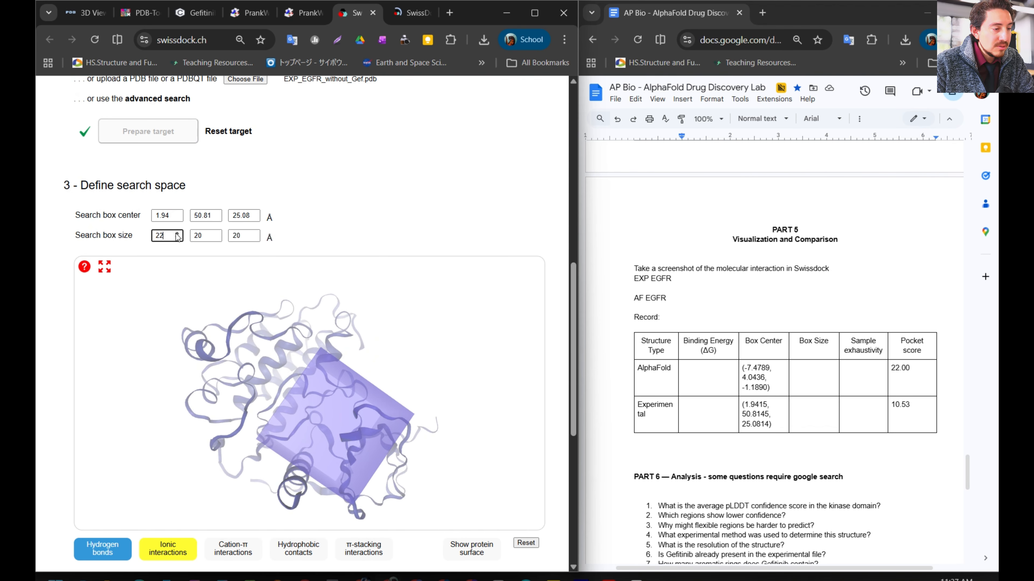
pyautogui.click(177, 234)
pyautogui.click(216, 234)
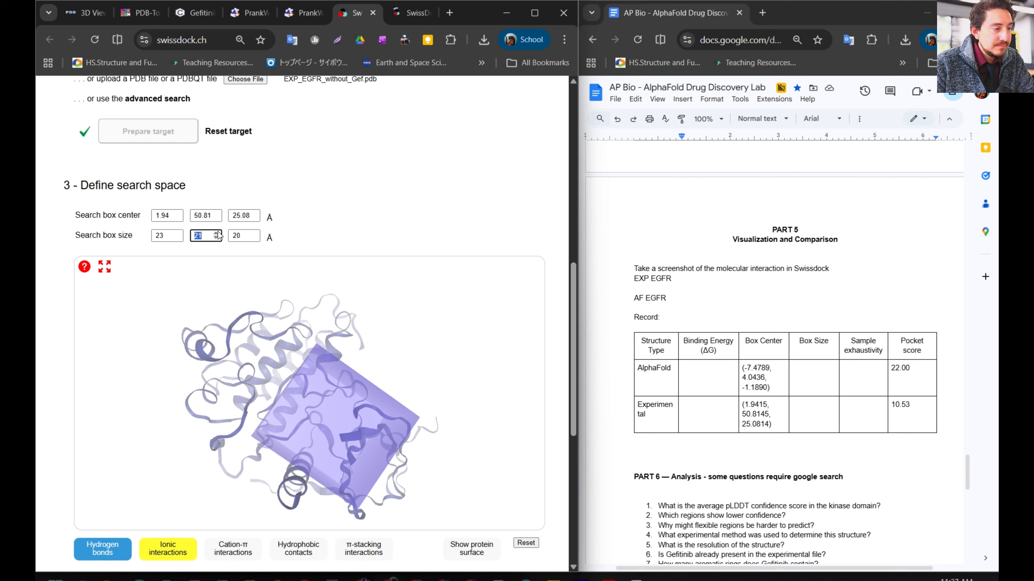
pyautogui.click(255, 235)
pyautogui.click(255, 234)
pyautogui.scroll(-2, 89, 449)
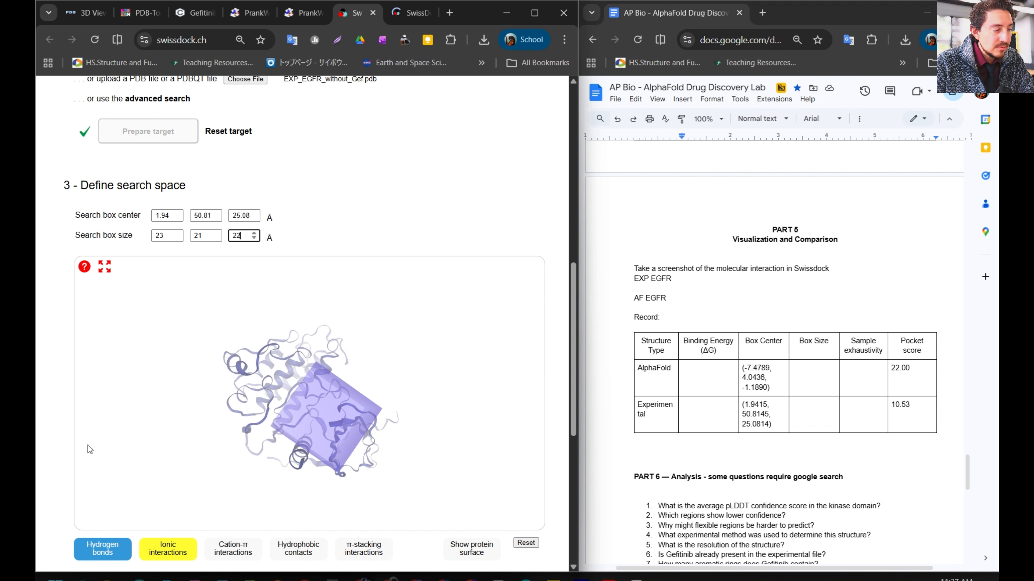
# Set the sampling exhaustivity to 8 and check the docking parameters for the experimental structure
pyautogui.scroll(-6, 60, 451)
pyautogui.doubleClick(368, 312)
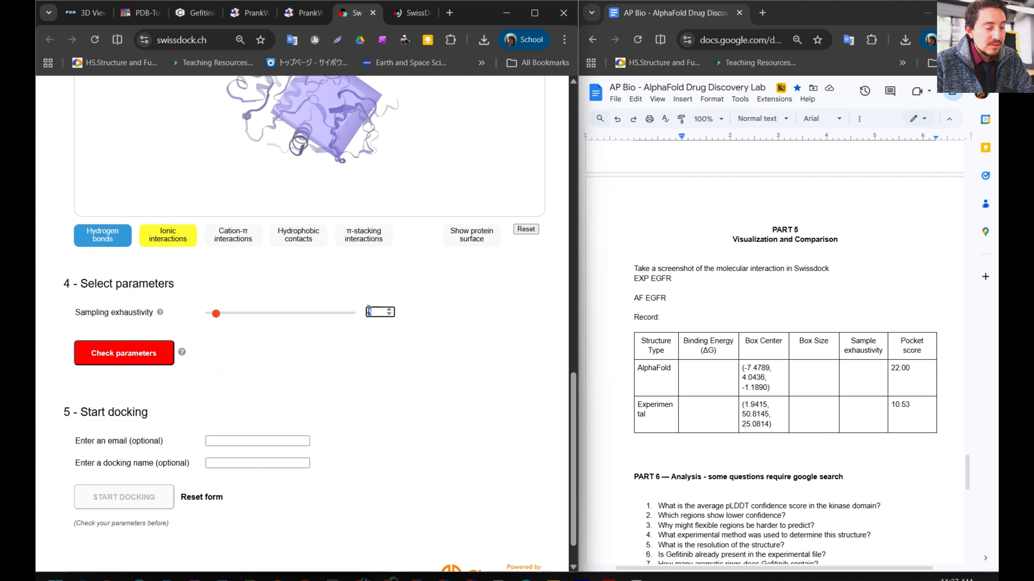
pyautogui.write('8')
pyautogui.click(358, 330)
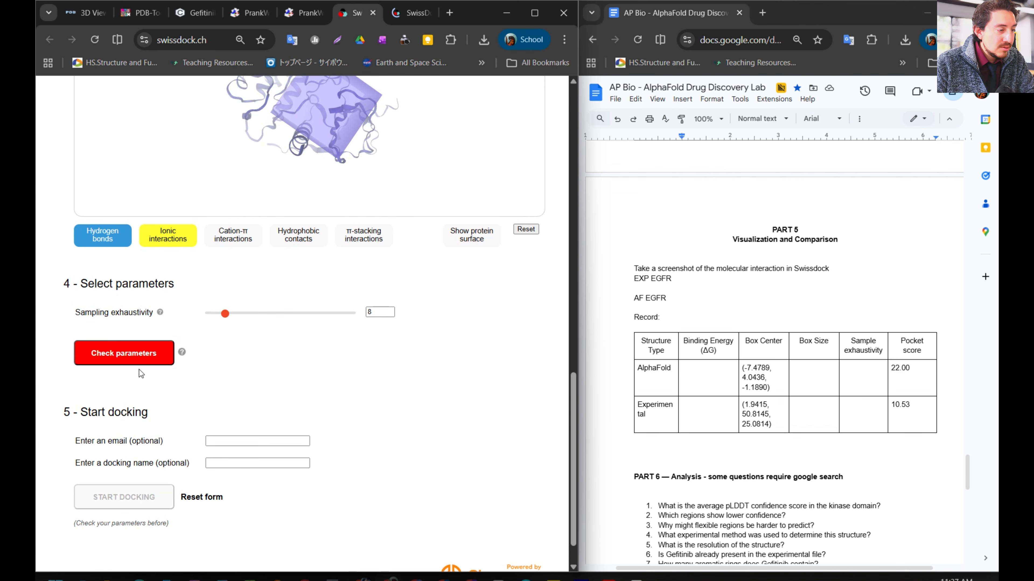
pyautogui.click(139, 358)
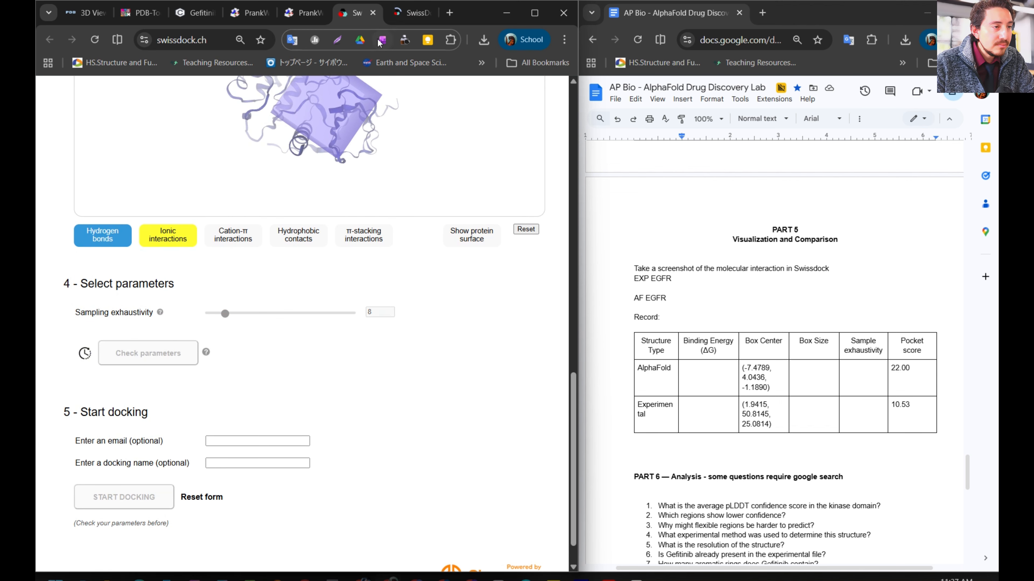
# Look at the AlphaFold job's progress and start the experimental EGFR docking job without entering an email or docking name
pyautogui.click(409, 12)
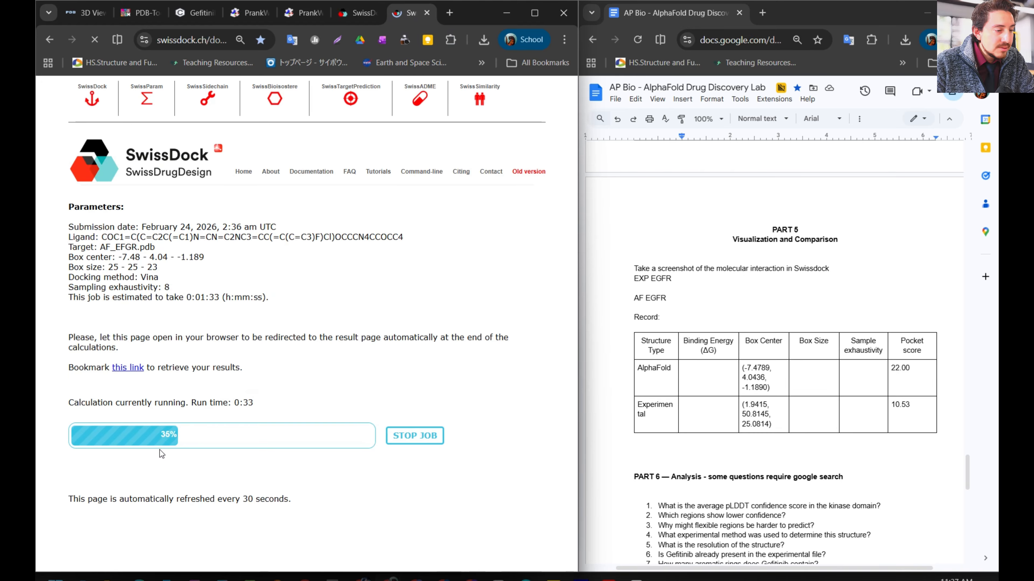
pyautogui.click(360, 14)
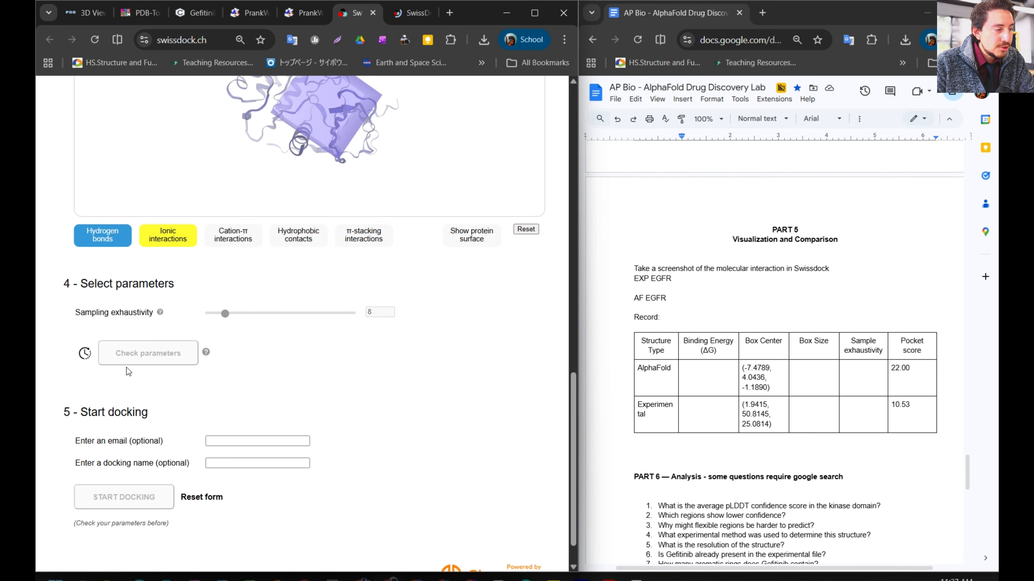
pyautogui.hotkey('ctrl', '-')
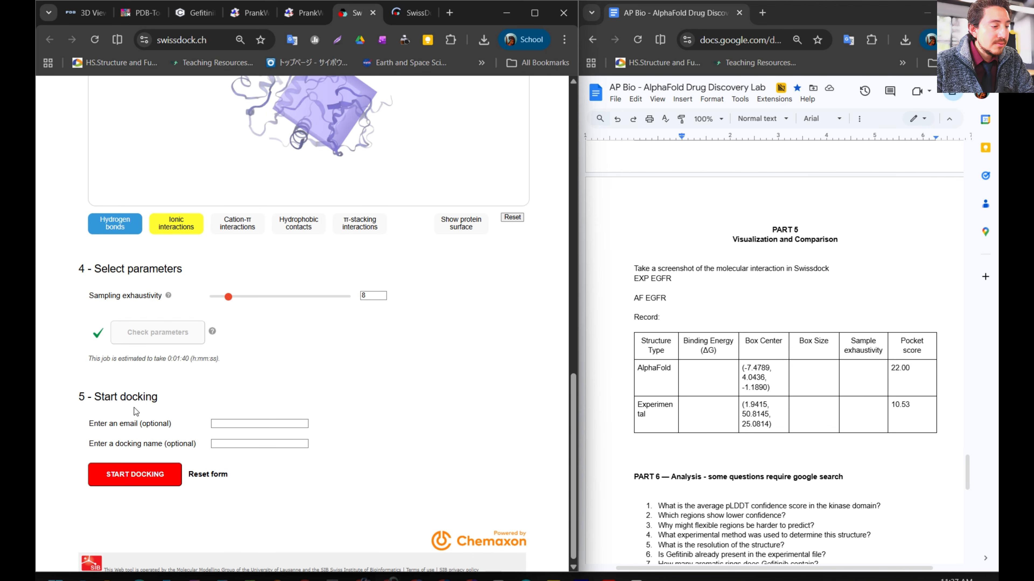
pyautogui.click(97, 475)
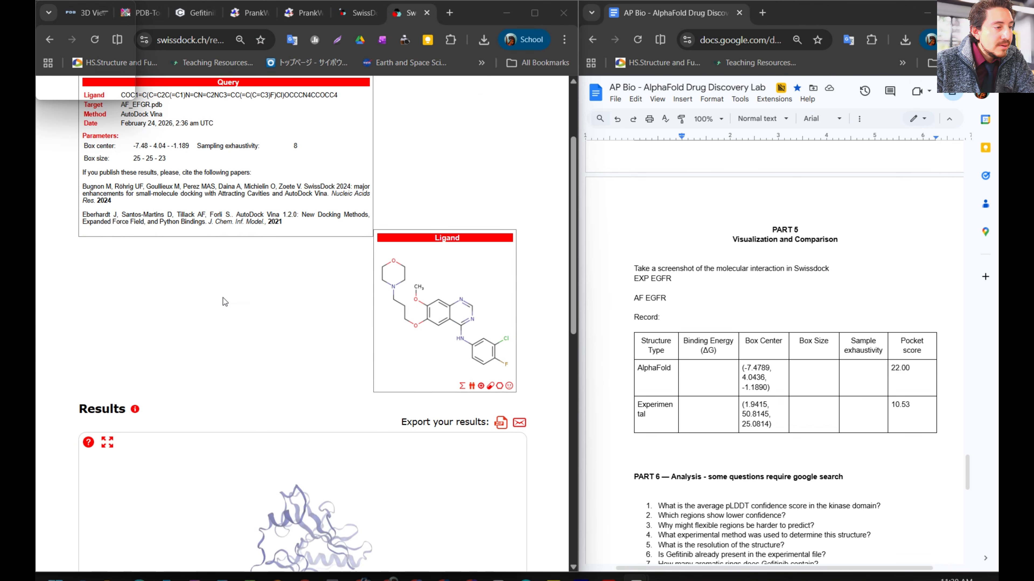
# Review the AlphaFold docking query parameters and record a sample exhaustivity of 8 for both structures in the Part 5 table
pyautogui.scroll(3, 404, 281)
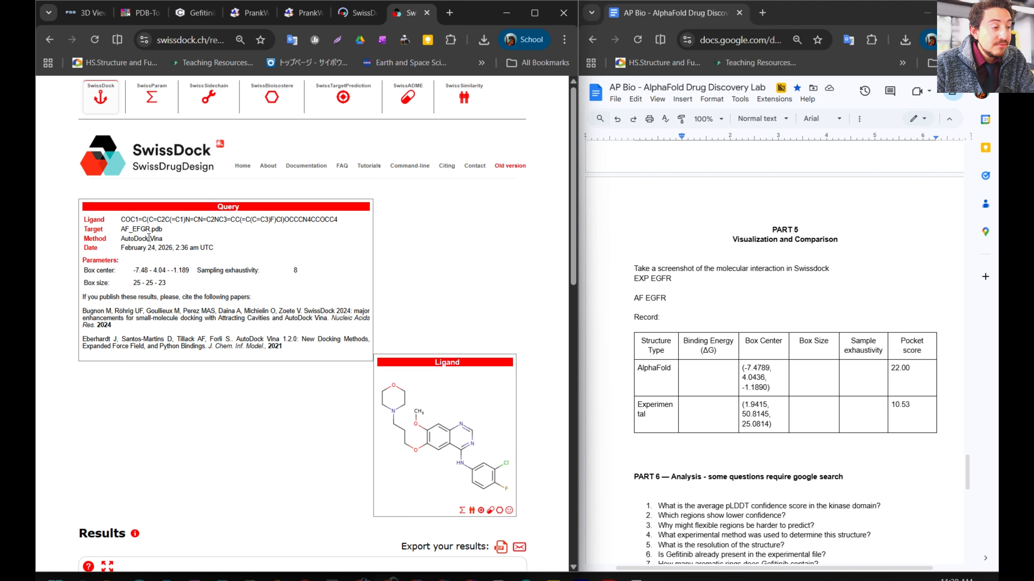
pyautogui.scroll(-2, 106, 270)
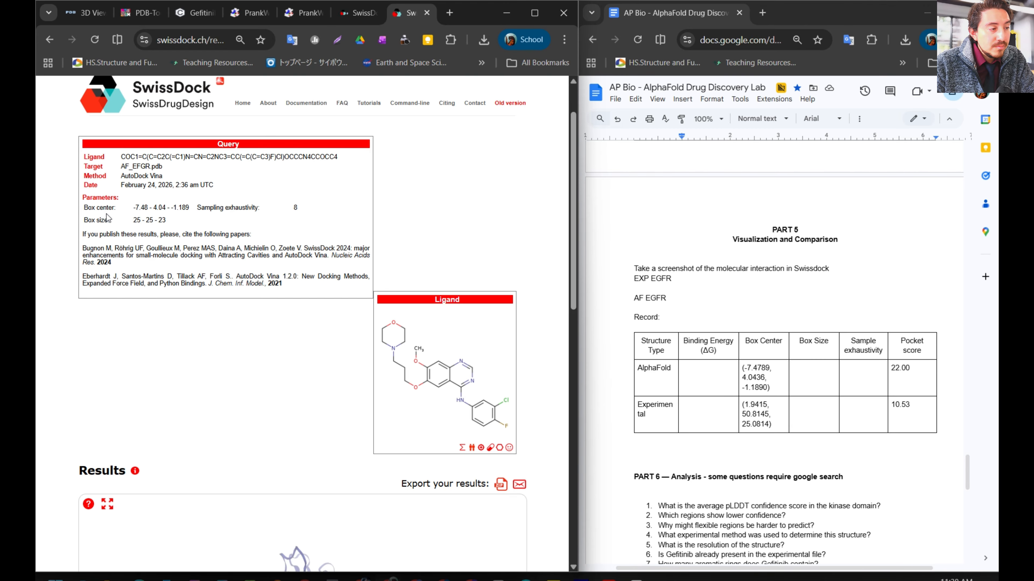
pyautogui.doubleClick(824, 374)
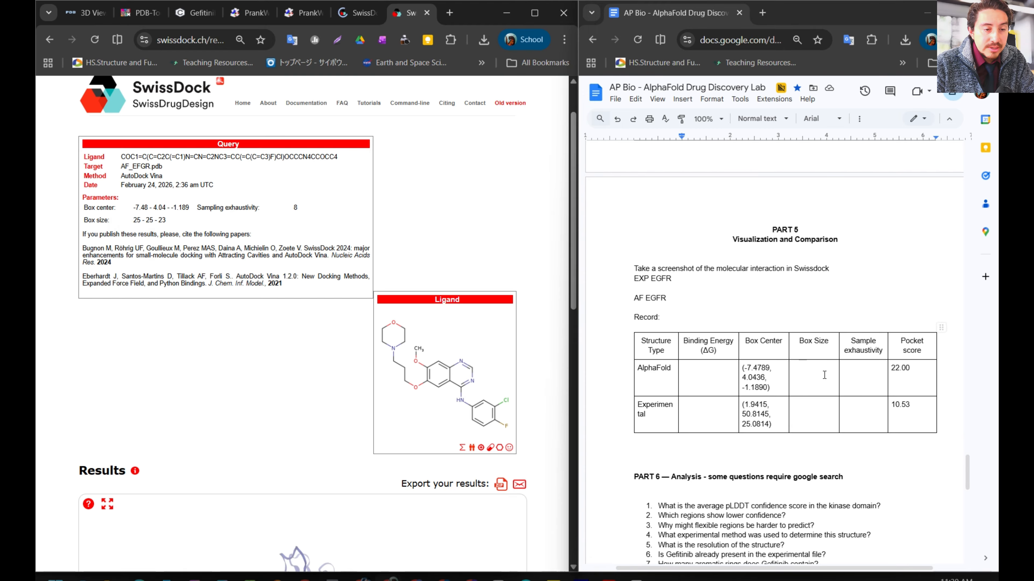
pyautogui.doubleClick(876, 374)
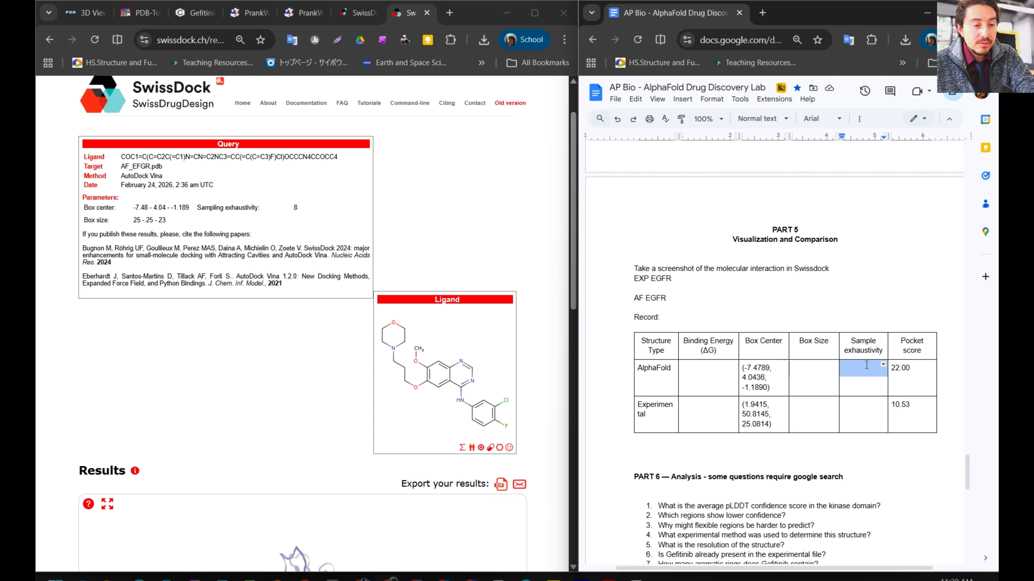
pyautogui.write('8')
pyautogui.click(862, 407)
pyautogui.write('8')
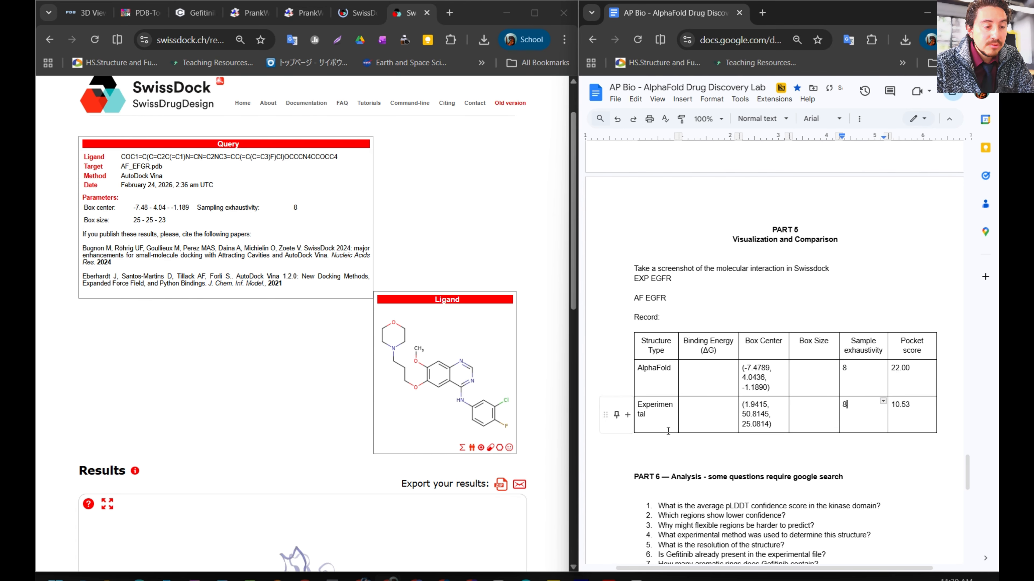
pyautogui.doubleClick(801, 375)
pyautogui.click(155, 238)
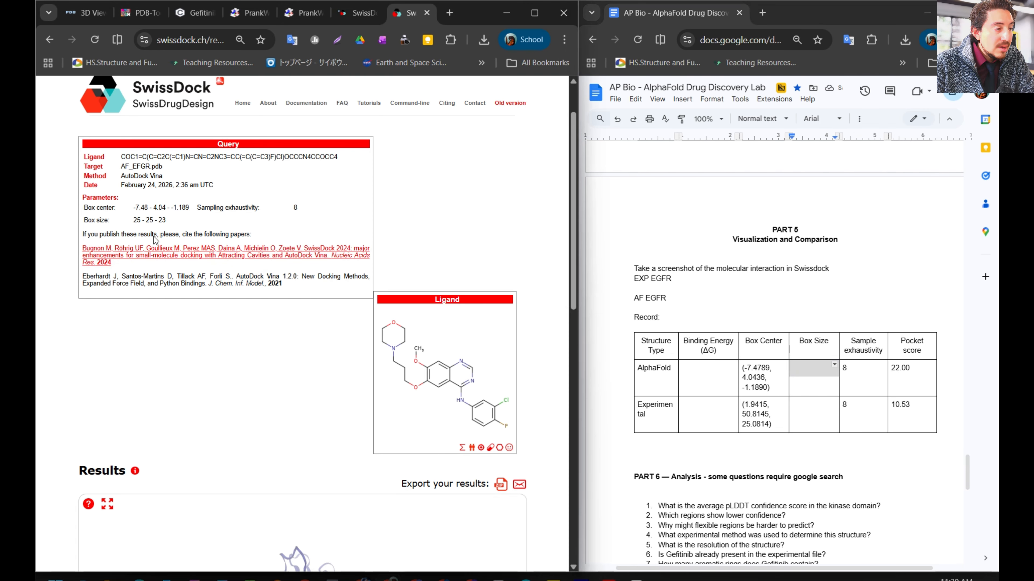
pyautogui.click(355, 20)
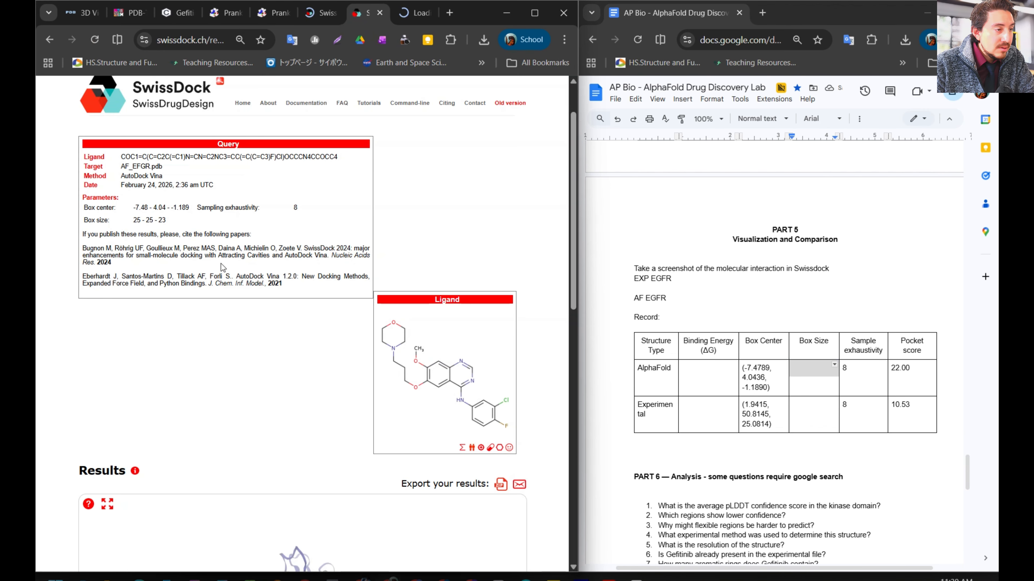
pyautogui.click(431, 13)
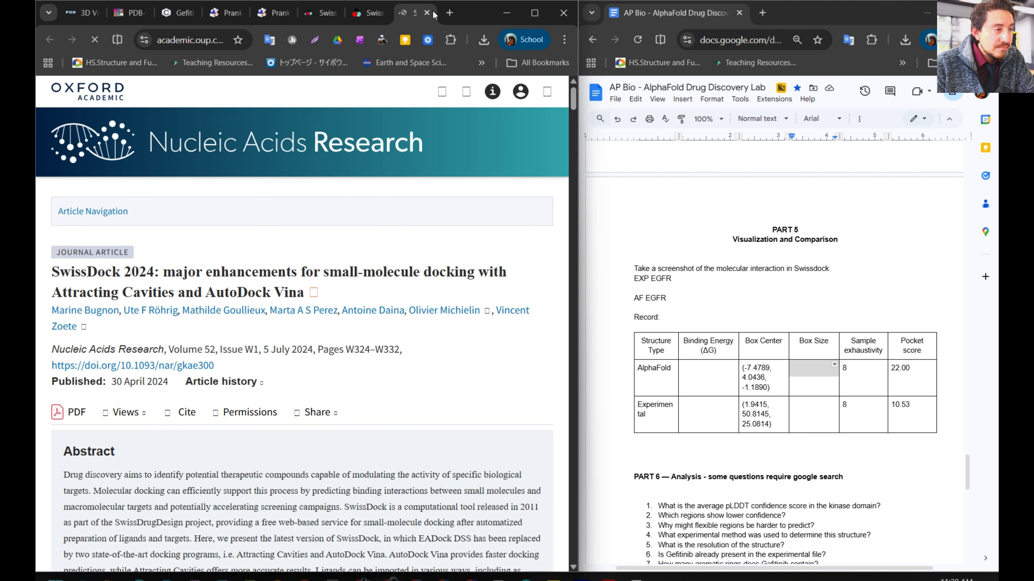
pyautogui.click(427, 13)
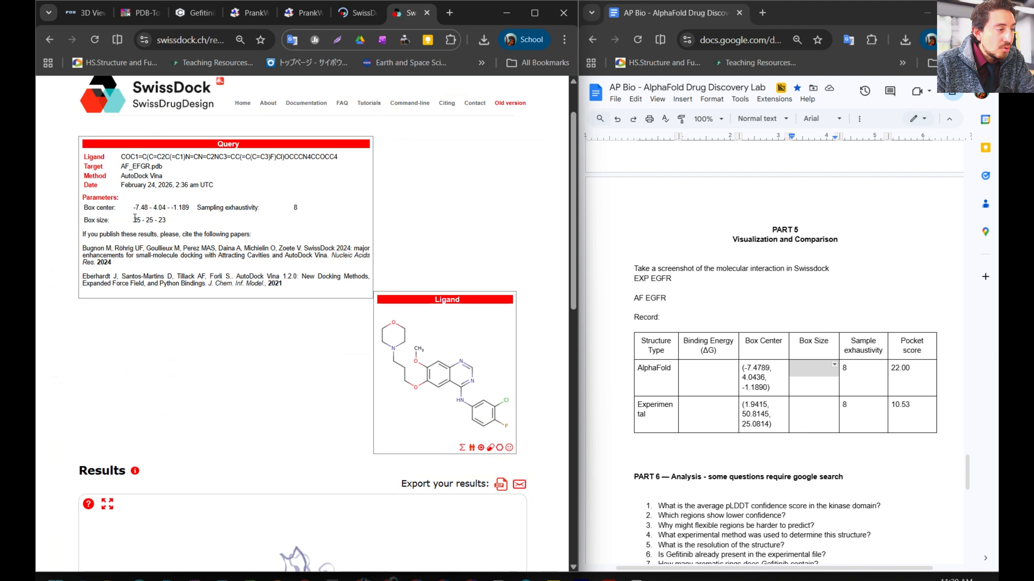
# Copy the box size 25 - 25 - 23 from the AlphaFold docking query into the AlphaFold row of the Part 5 table
pyautogui.moveTo(134, 220); pyautogui.dragTo(170, 222)
pyautogui.hotkey('ctrl', 'c')
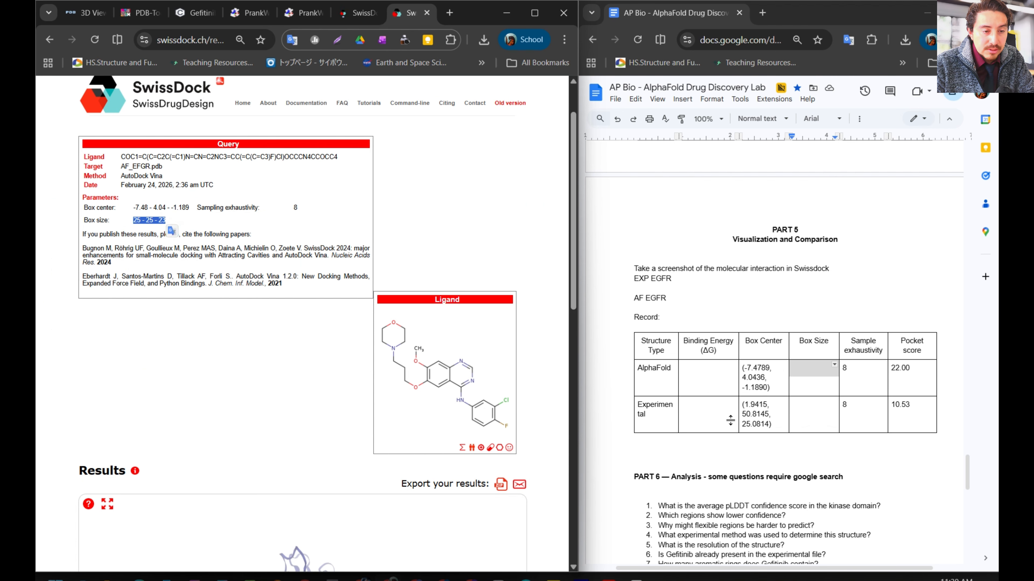
pyautogui.click(798, 390)
pyautogui.hotkey('ctrl', 'v')
pyautogui.click(801, 415)
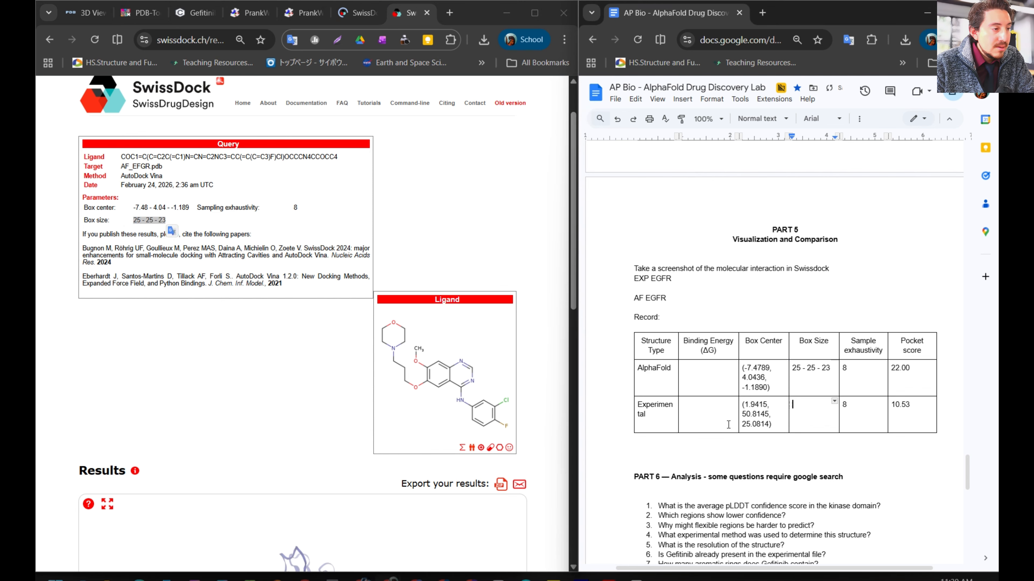
pyautogui.click(143, 267)
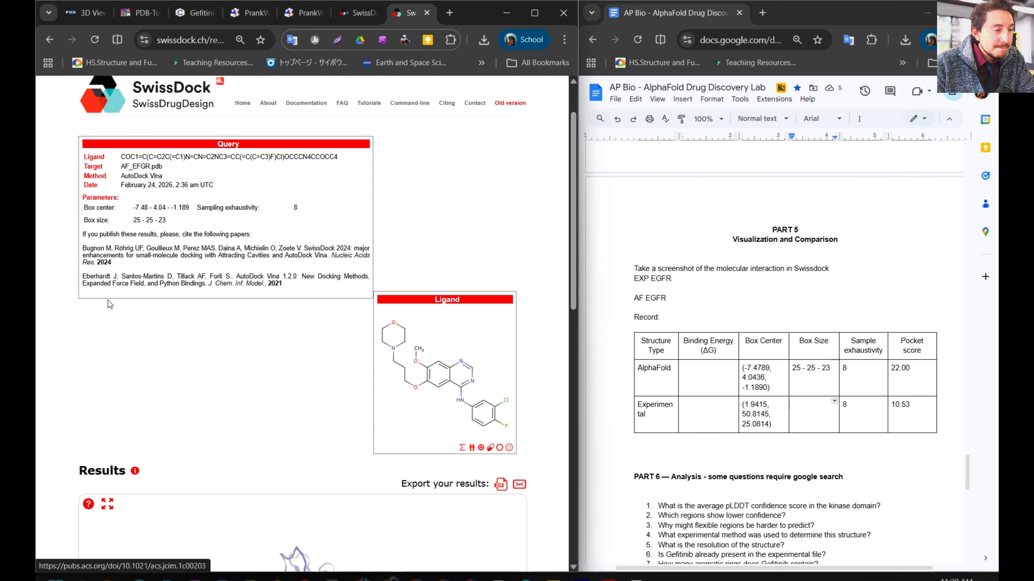
# Display docking model 1 of the AlphaFold results and inspect from several angles how the ligand sits in the protein
pyautogui.scroll(-5, 107, 300)
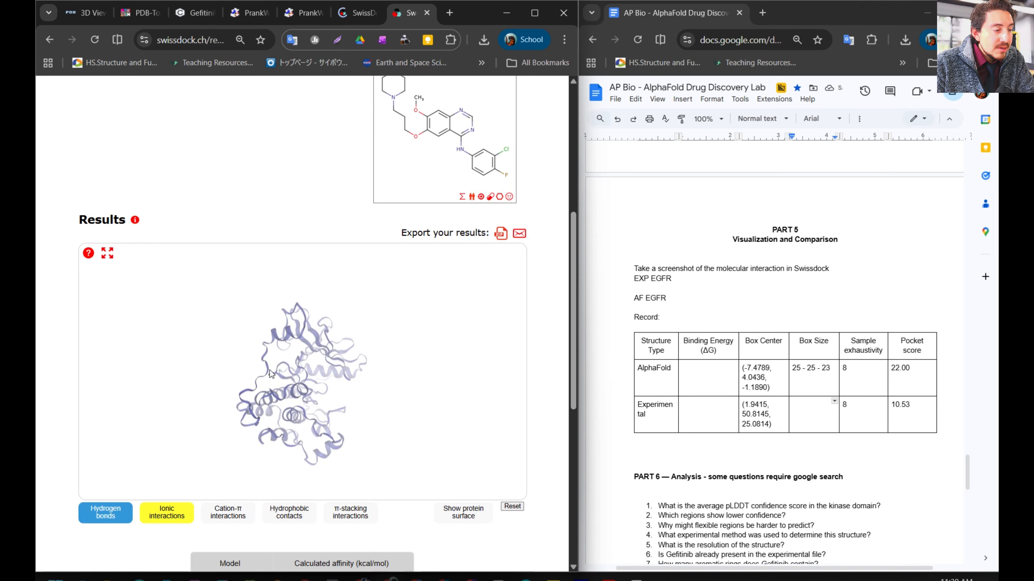
pyautogui.moveTo(270, 374); pyautogui.dragTo(216, 349)
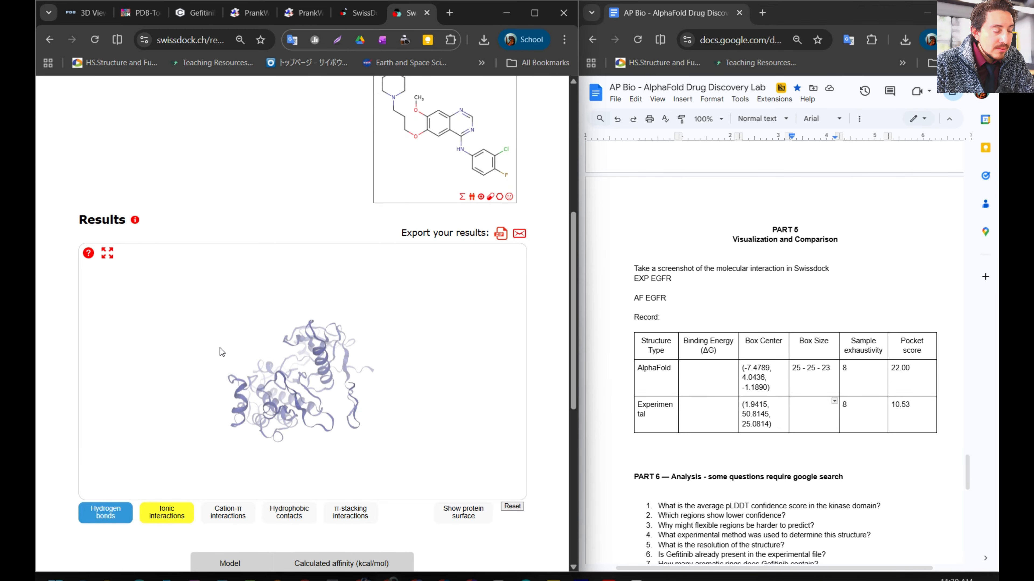
pyautogui.scroll(4, 275, 384)
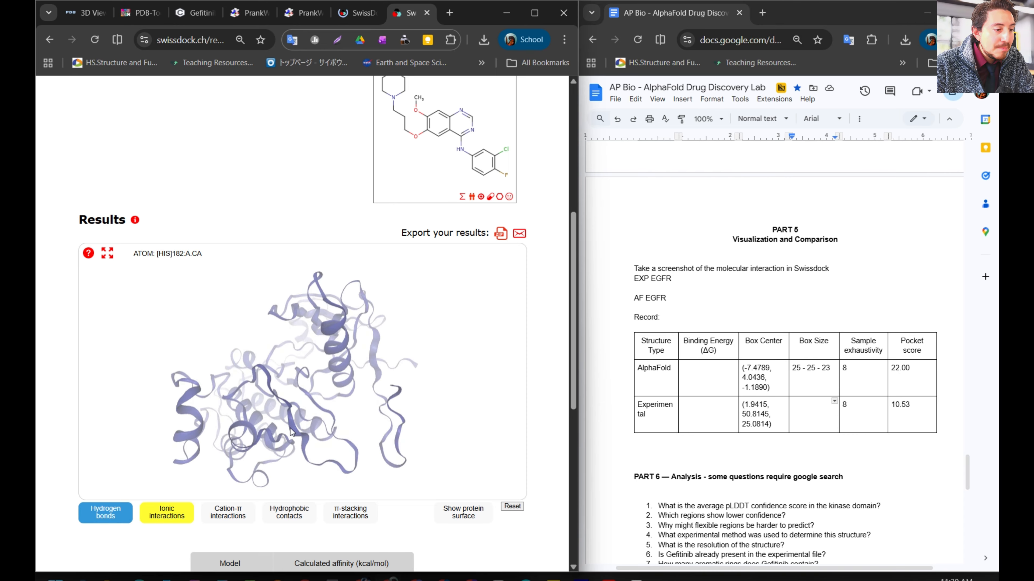
pyautogui.moveTo(279, 425); pyautogui.dragTo(51, 415)
pyautogui.scroll(-3, 69, 404)
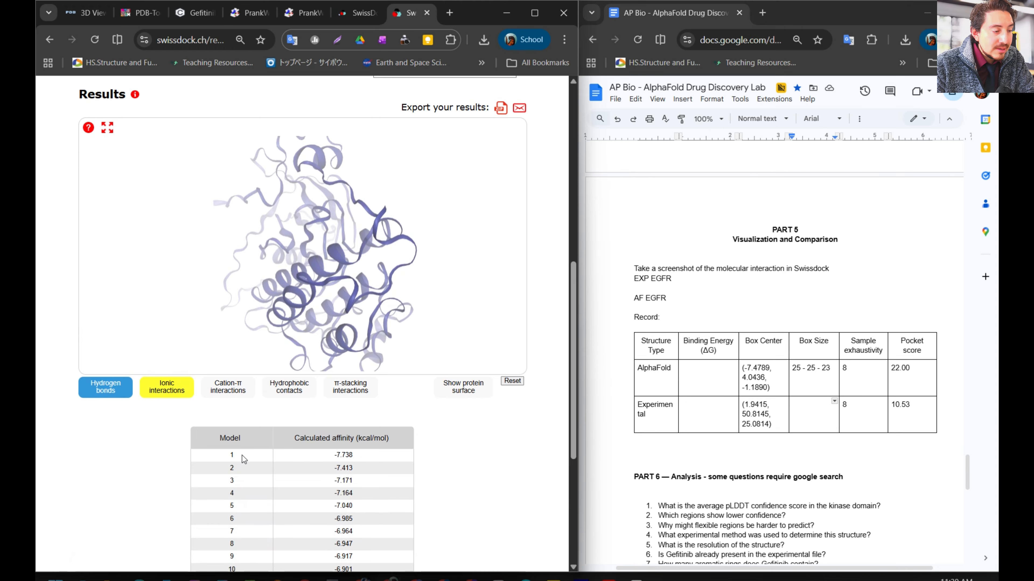
pyautogui.click(242, 455)
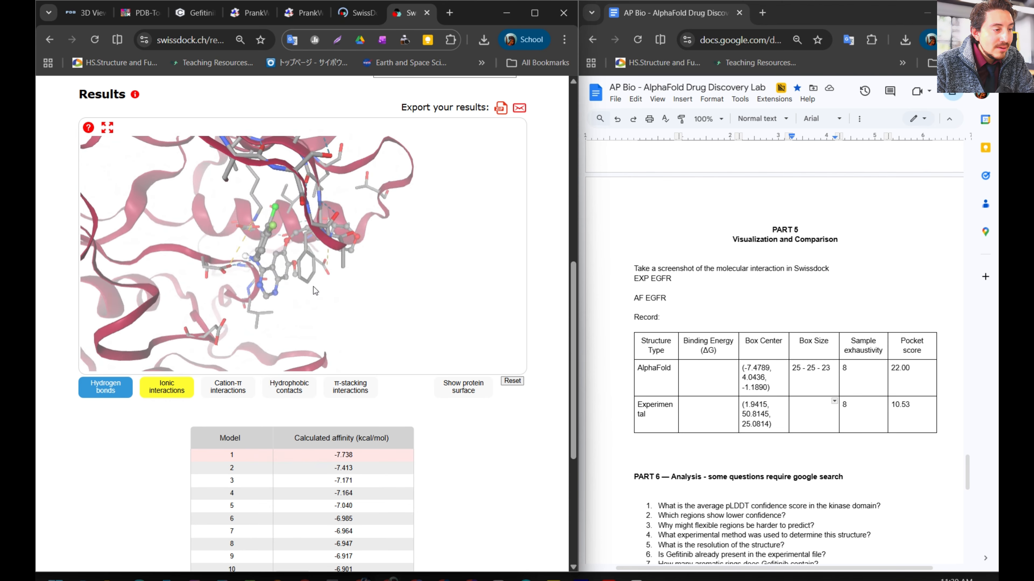
pyautogui.moveTo(313, 285); pyautogui.dragTo(248, 287)
pyautogui.moveTo(235, 214); pyautogui.dragTo(308, 262)
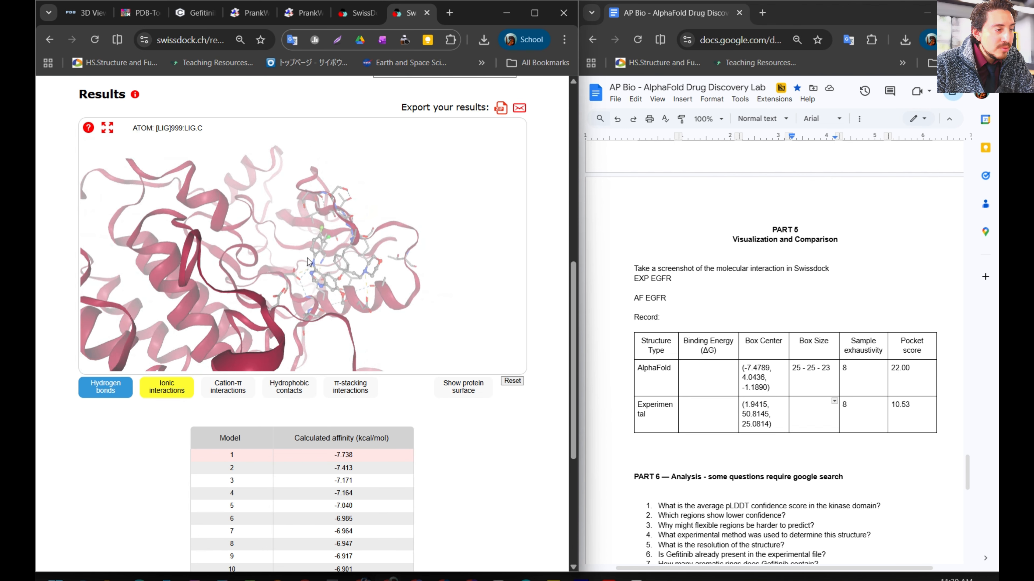
pyautogui.scroll(-5, 301, 285)
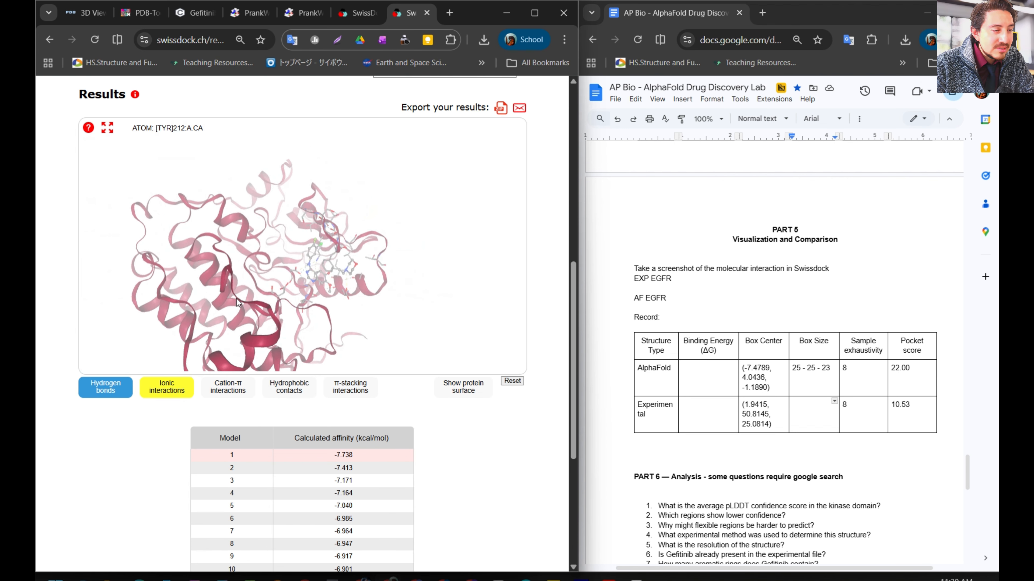
pyautogui.moveTo(238, 302); pyautogui.dragTo(294, 291)
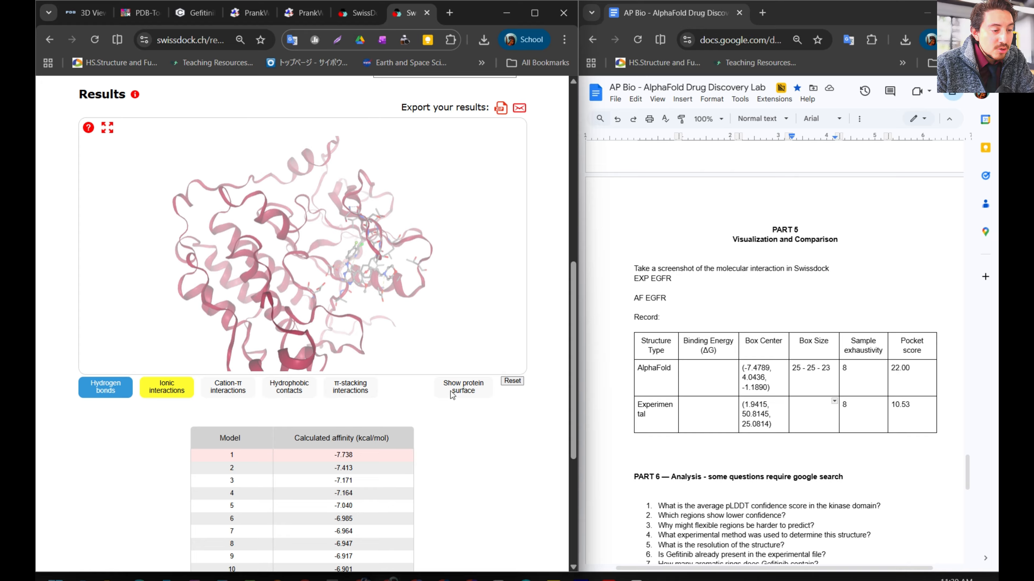
# Show the AlphaFold protein surface, examine the ligand inside its binding pocket, and hide the surface
pyautogui.click(456, 387)
pyautogui.moveTo(333, 335); pyautogui.dragTo(337, 338)
pyautogui.scroll(5, 384, 288)
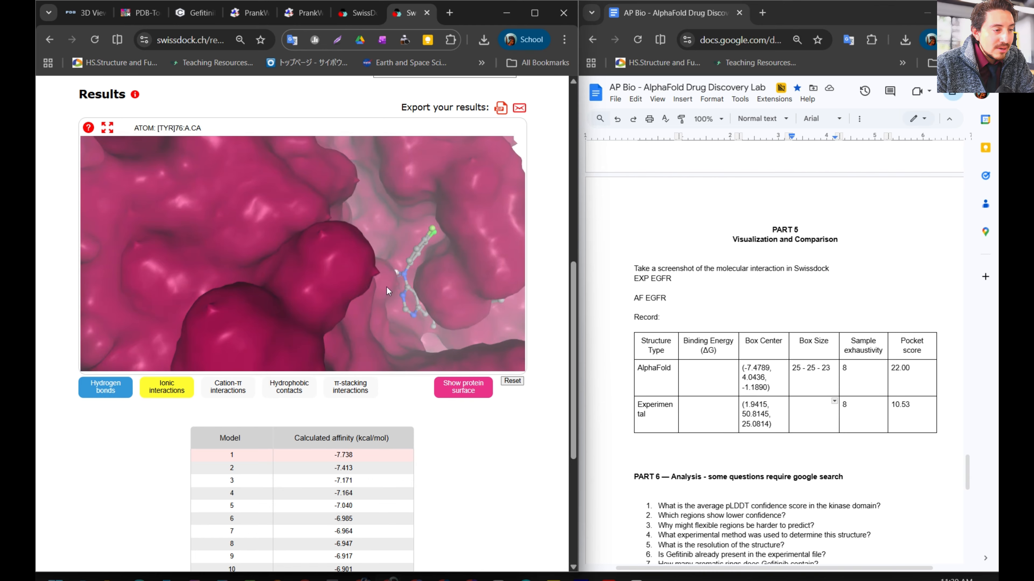
pyautogui.moveTo(393, 283)
pyautogui.mouseDown()
pyautogui.moveTo(375, 281)
pyautogui.moveTo(386, 300)
pyautogui.mouseUp()
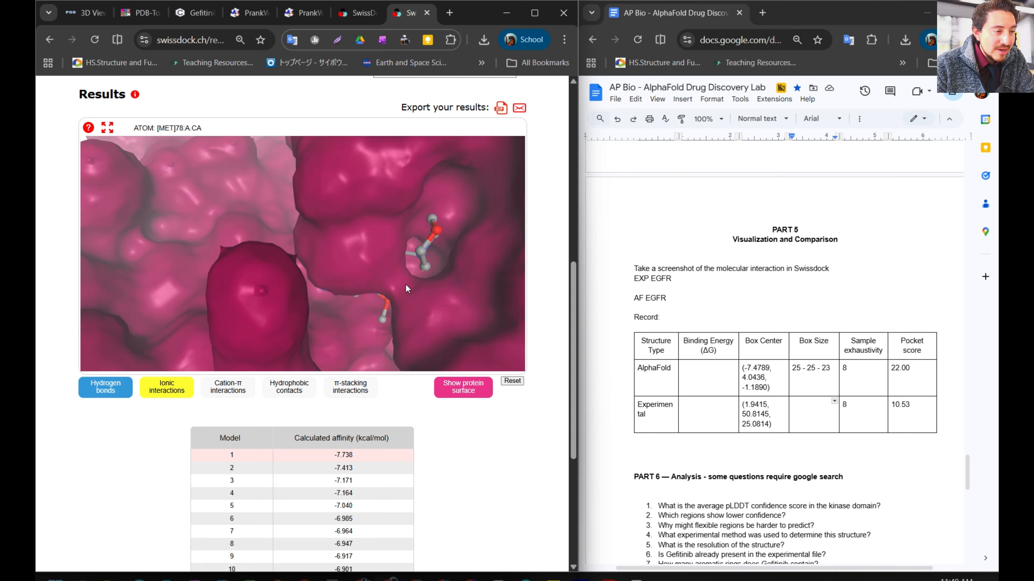
pyautogui.moveTo(405, 284); pyautogui.dragTo(315, 239)
pyautogui.click(444, 383)
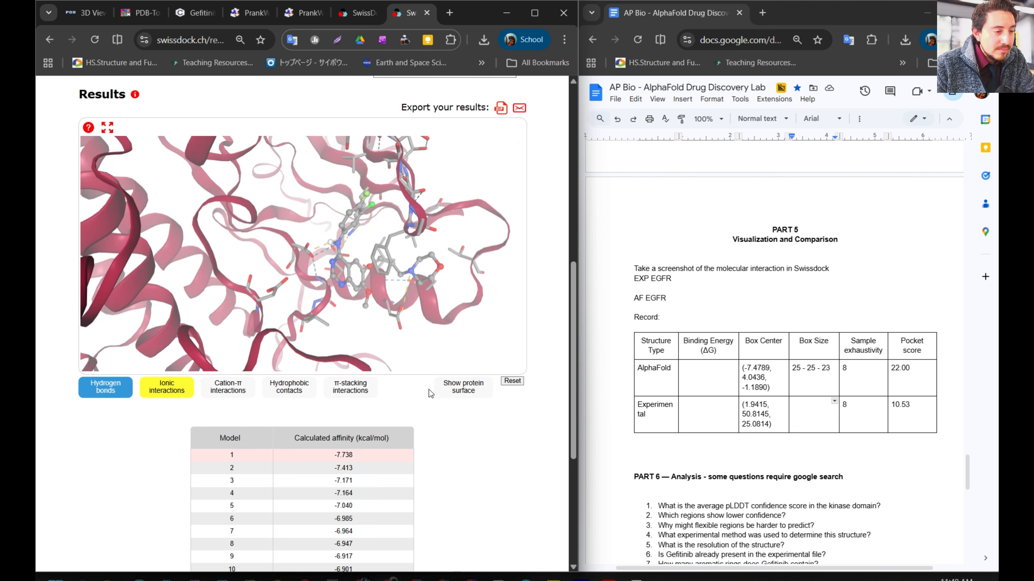
# Turn on the cation-π interactions, hydrophobic contacts and π-stacking interactions for AlphaFold docking model 1 and look at them
pyautogui.click(216, 383)
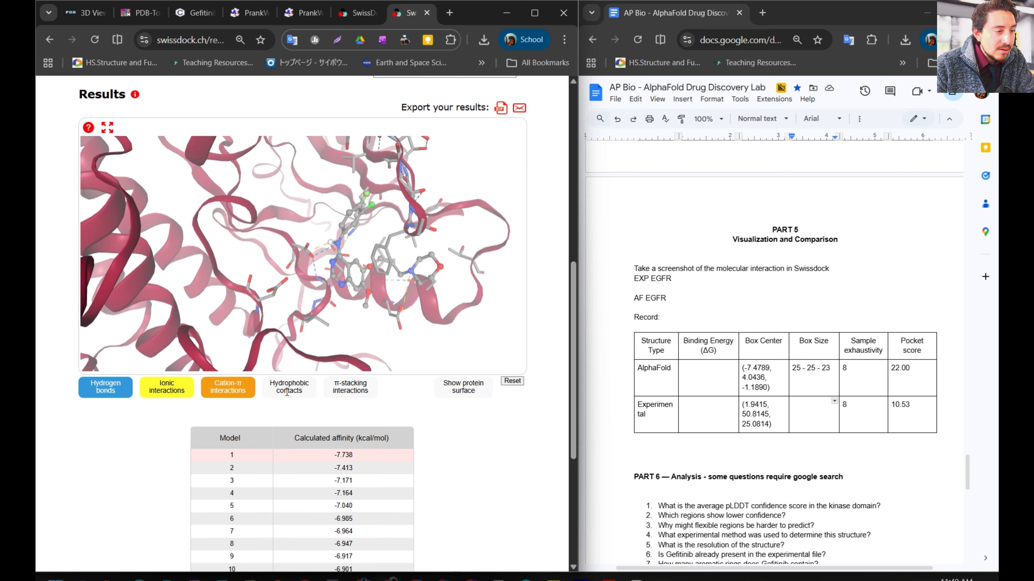
pyautogui.click(311, 389)
pyautogui.click(347, 387)
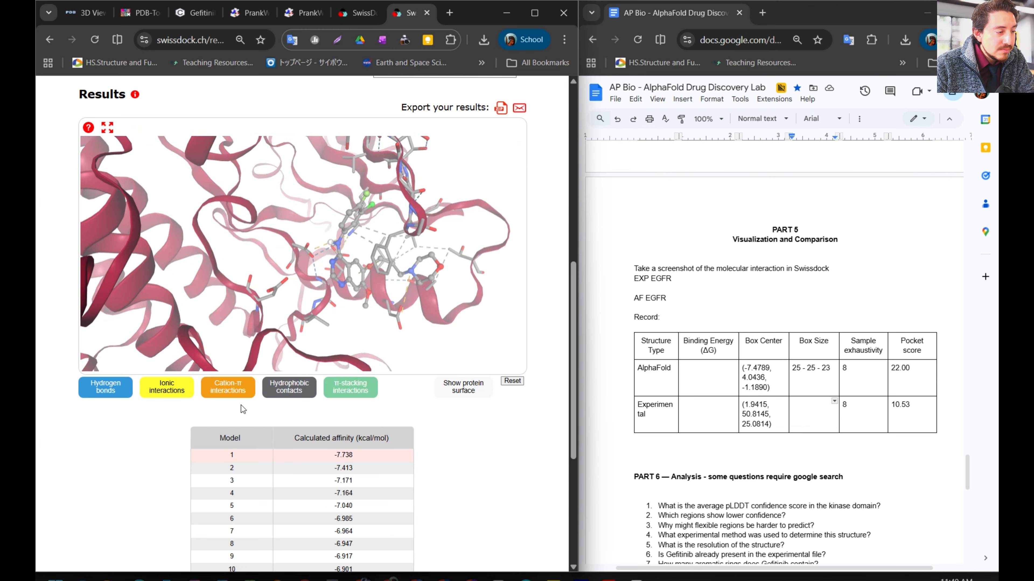
pyautogui.moveTo(373, 336); pyautogui.dragTo(312, 349)
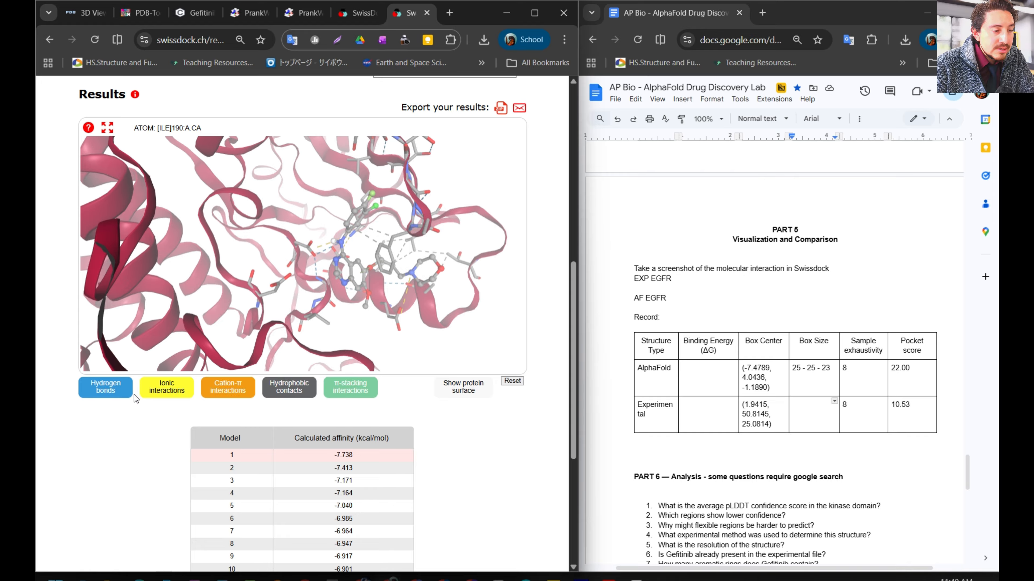
# Examine the docked ligand up close against the protein surface with all interaction types enabled, then return to the ribbon view
pyautogui.click(483, 396)
pyautogui.moveTo(392, 349)
pyautogui.mouseDown()
pyautogui.moveTo(374, 341)
pyautogui.moveTo(378, 327)
pyautogui.moveTo(393, 356)
pyautogui.mouseUp()
pyautogui.scroll(5, 373, 276)
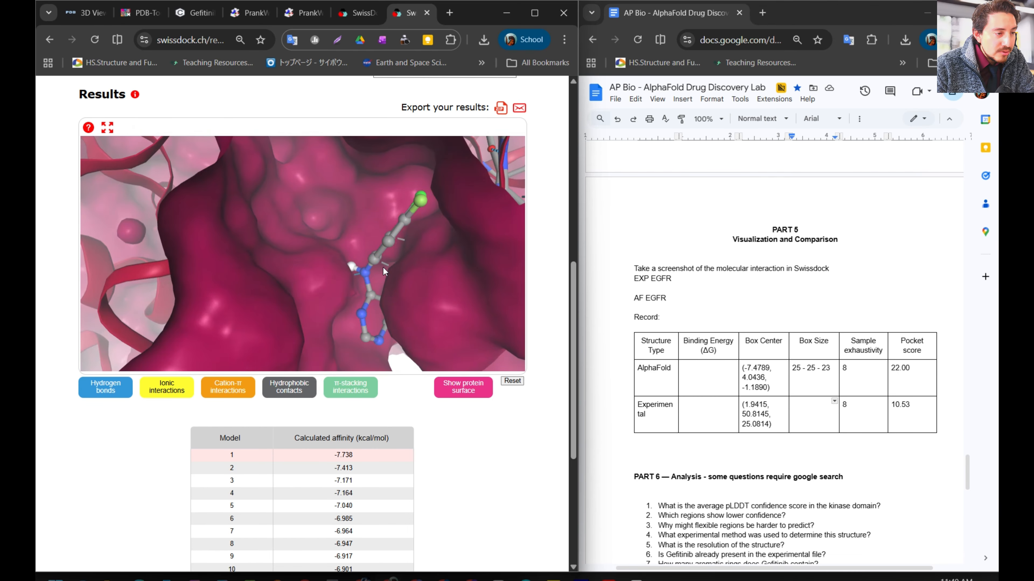
pyautogui.moveTo(372, 282); pyautogui.dragTo(378, 303)
pyautogui.click(464, 386)
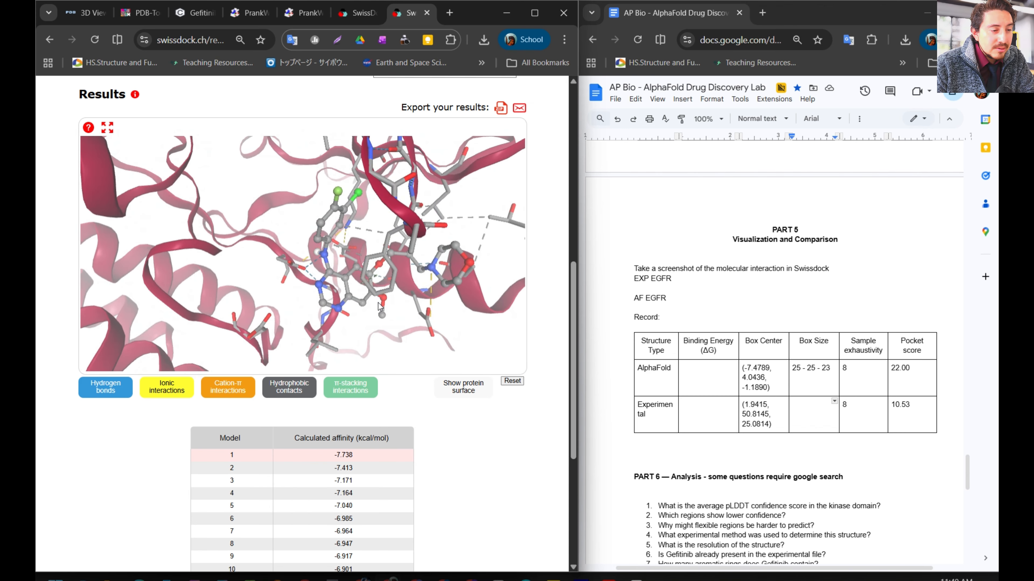
# Show the protein surface, capture a screenshot of the ligand in the pocket and insert it beneath AF EGFR in Part 5
pyautogui.click(464, 386)
pyautogui.moveTo(325, 337); pyautogui.dragTo(340, 239)
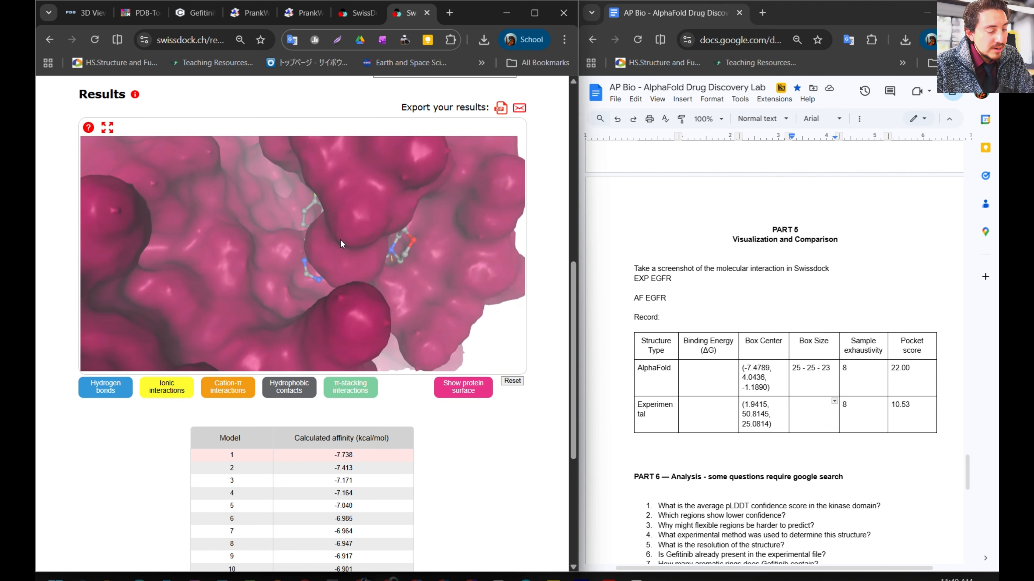
pyautogui.press('super+shift+s')
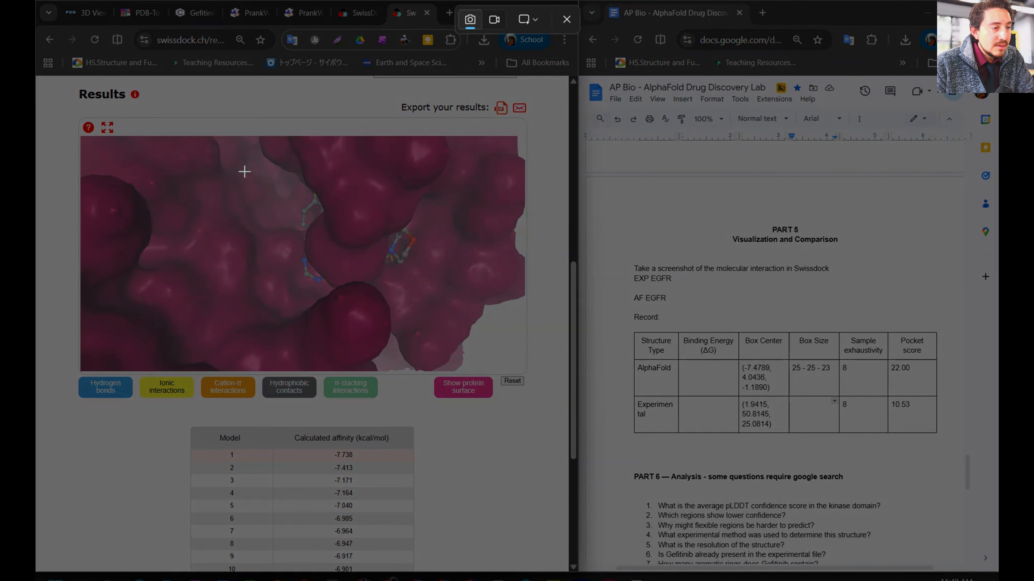
pyautogui.moveTo(244, 172); pyautogui.dragTo(406, 294)
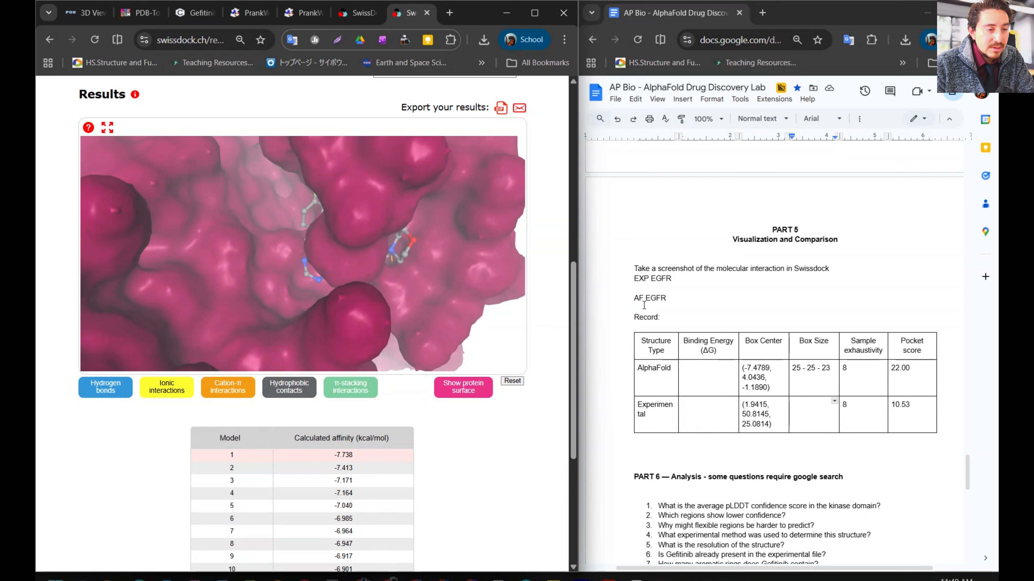
pyautogui.click(644, 305)
pyautogui.hotkey('ctrl', 'v')
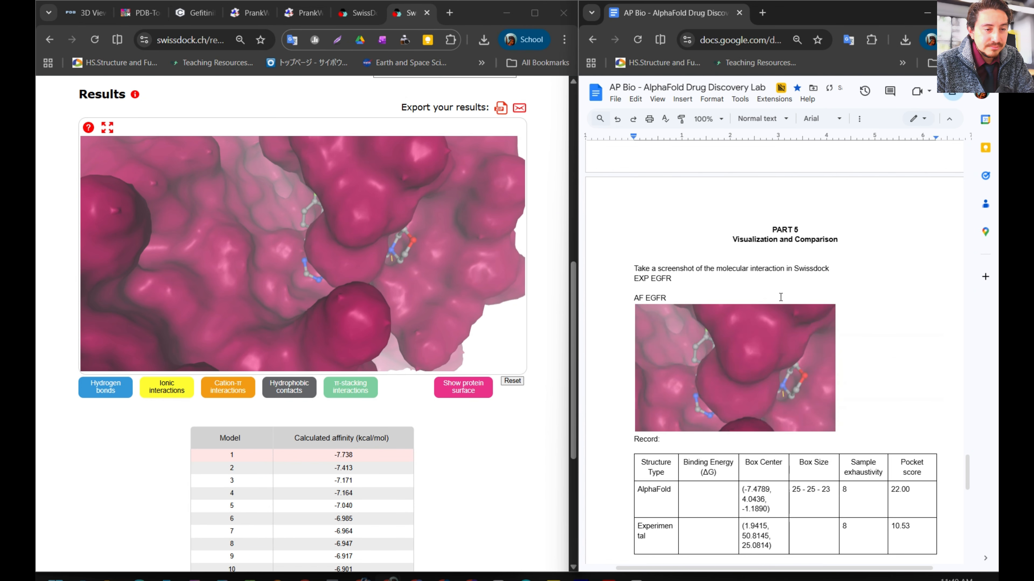
# Record model 1's calculated affinity of -7.738 as the AlphaFold binding energy in the Part 5 table
pyautogui.scroll(-5, 822, 285)
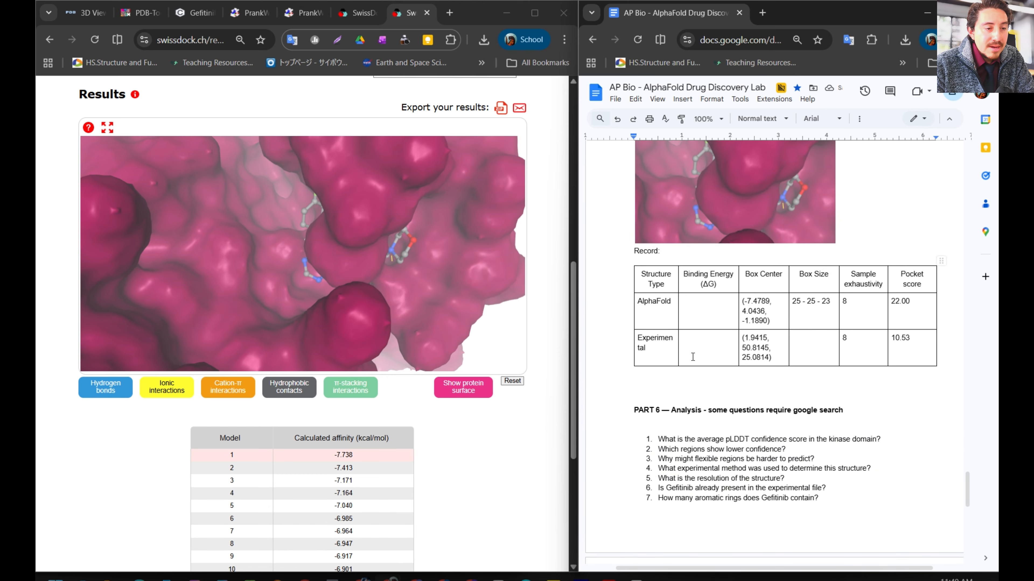
pyautogui.click(709, 319)
pyautogui.scroll(-1, 399, 394)
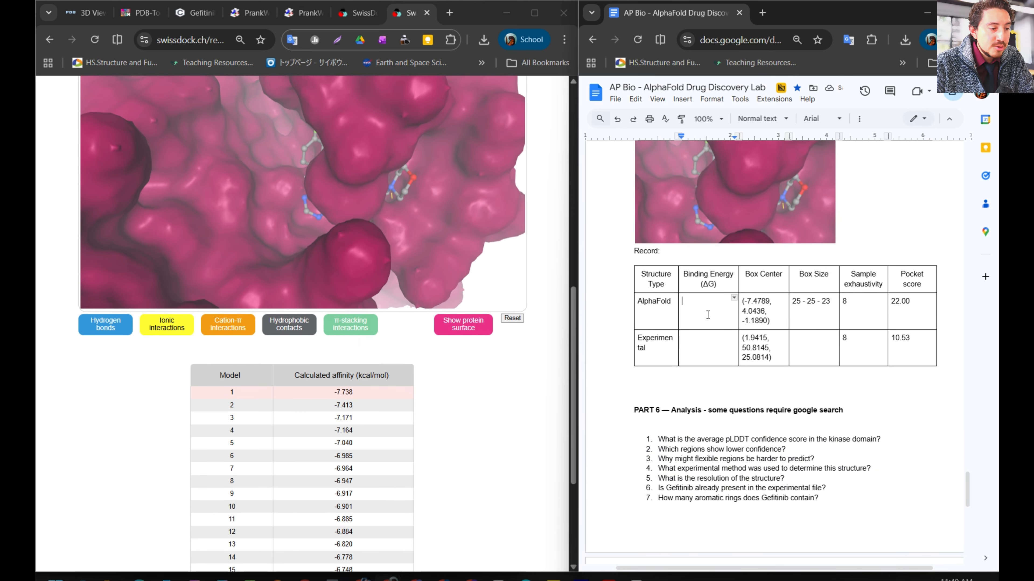
pyautogui.doubleClick(714, 318)
pyautogui.write('-7.738')
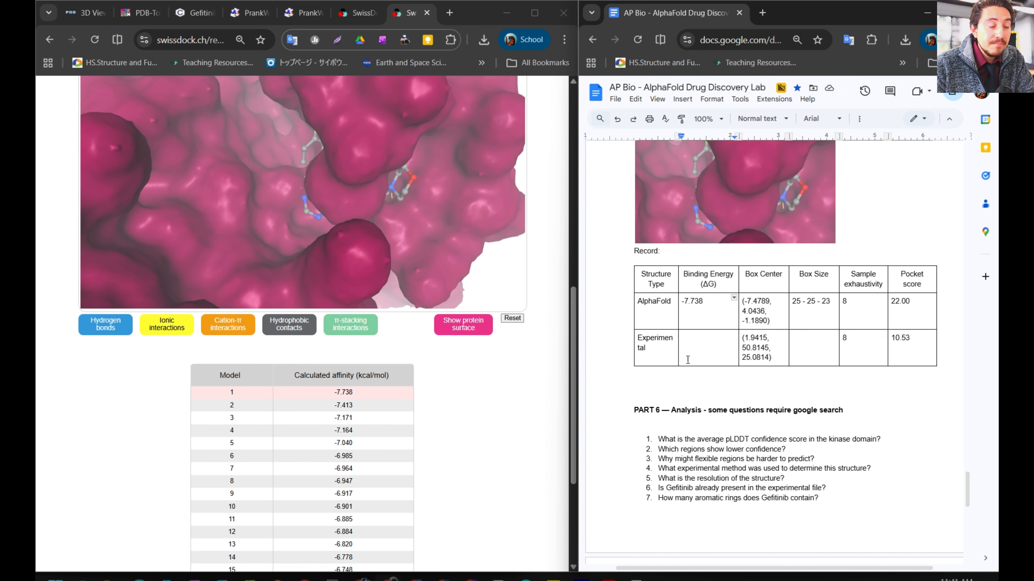
pyautogui.click(705, 382)
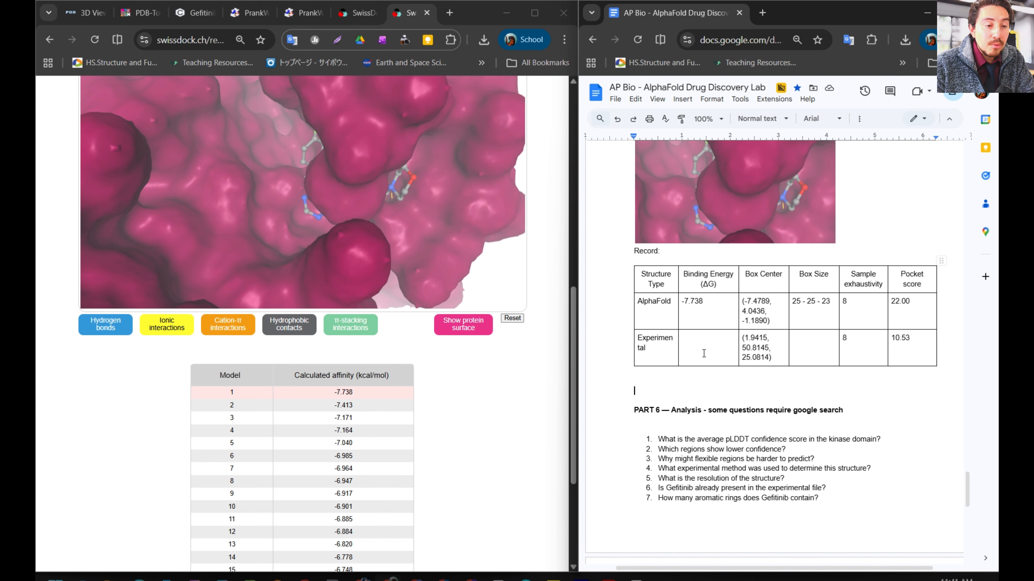
# Copy the box size 23 - 21 - 22 from the experimental EGFR docking query into the Experimental row of the table
pyautogui.scroll(3, 716, 379)
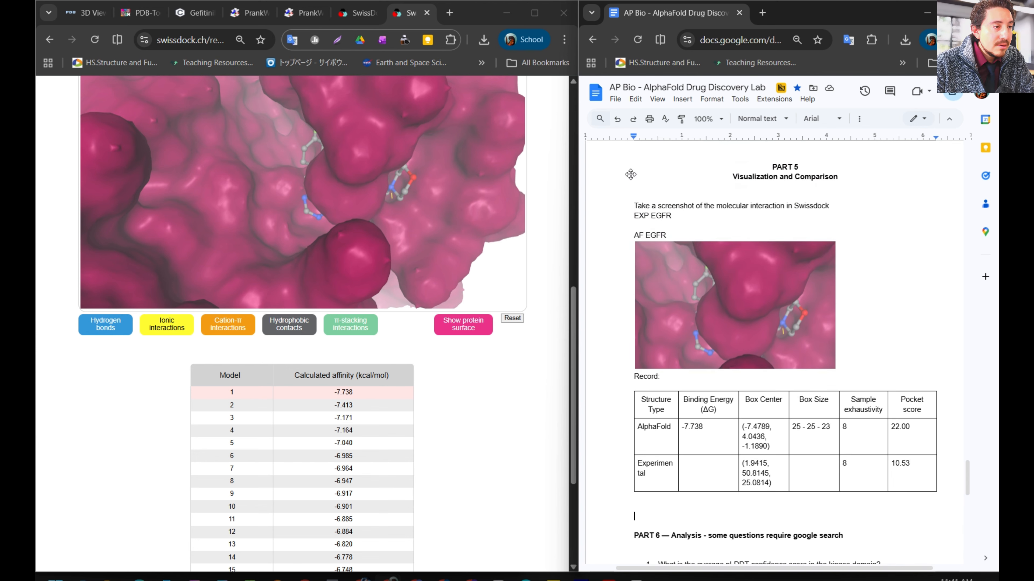
pyautogui.click(343, 14)
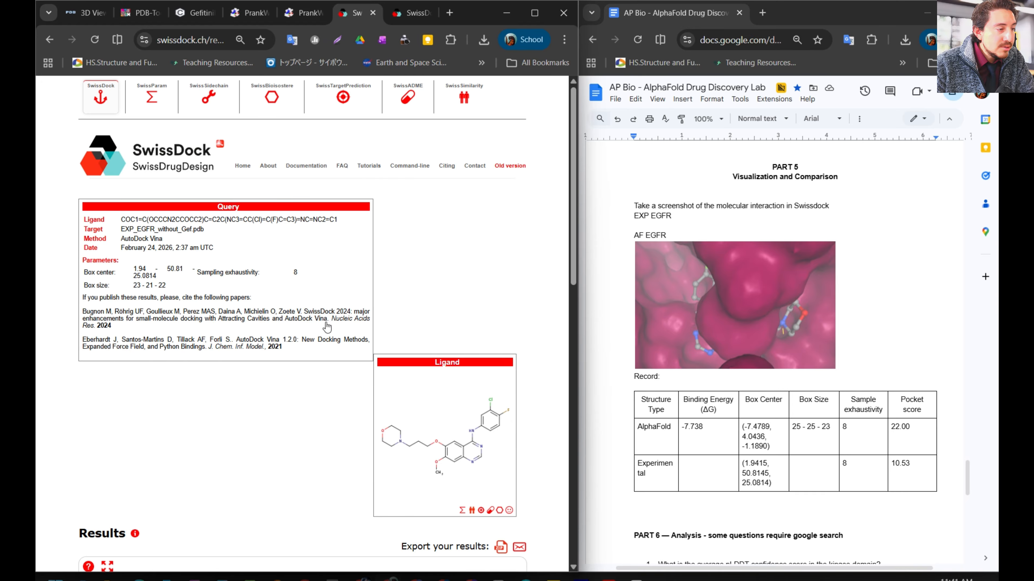
pyautogui.scroll(-2, 280, 357)
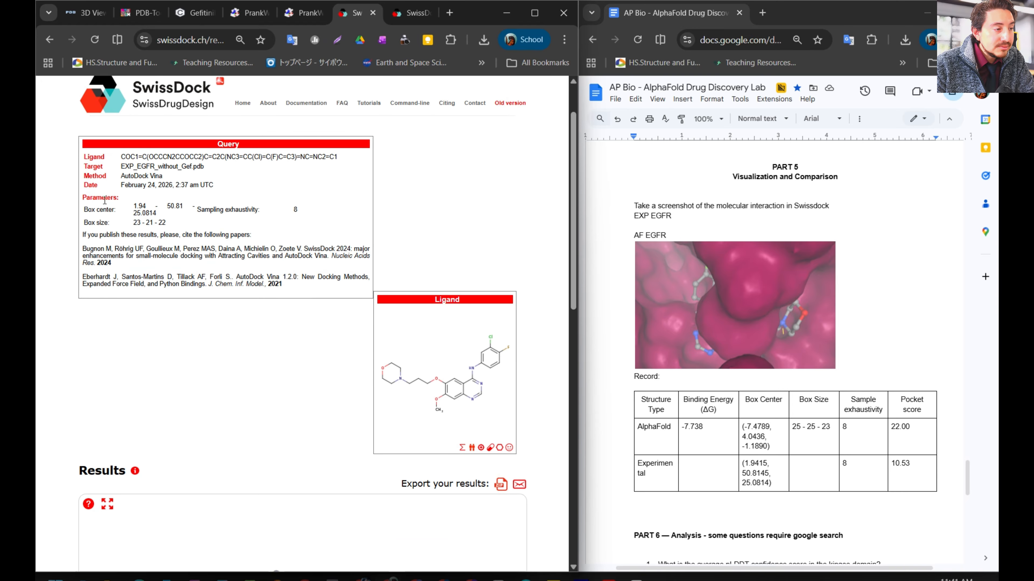
pyautogui.moveTo(138, 222); pyautogui.dragTo(162, 226)
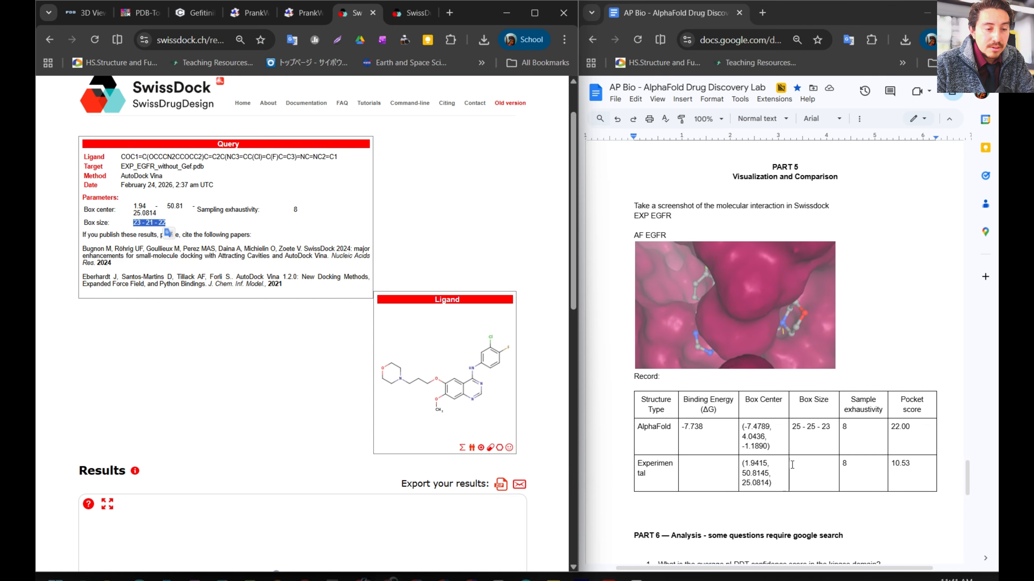
pyautogui.click(802, 460)
pyautogui.write('23 - 21 - 22')
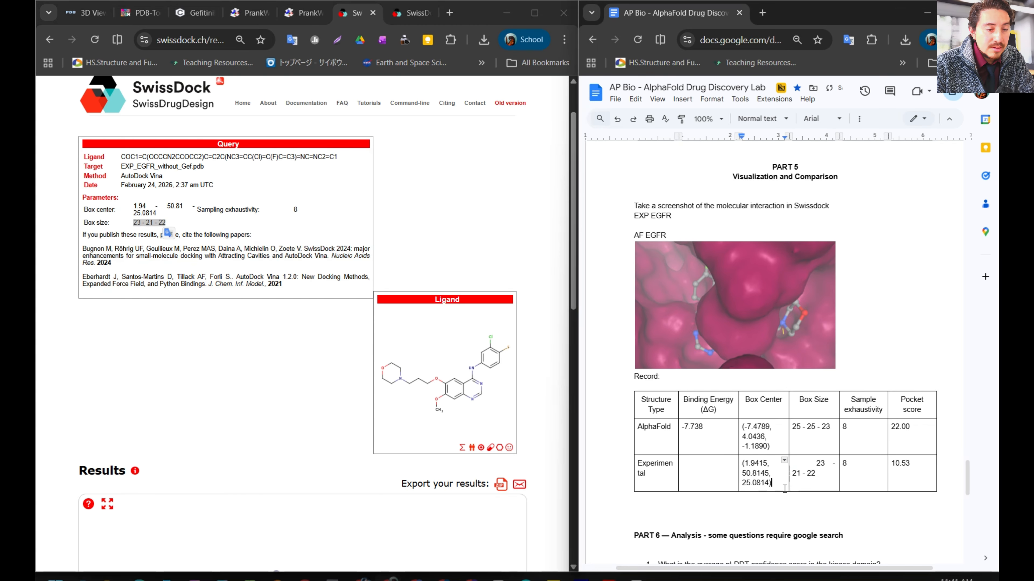
# Display docking model 1 in the experimental EGFR results
pyautogui.scroll(-1, 744, 433)
pyautogui.scroll(-3, 743, 434)
pyautogui.scroll(-7, 102, 353)
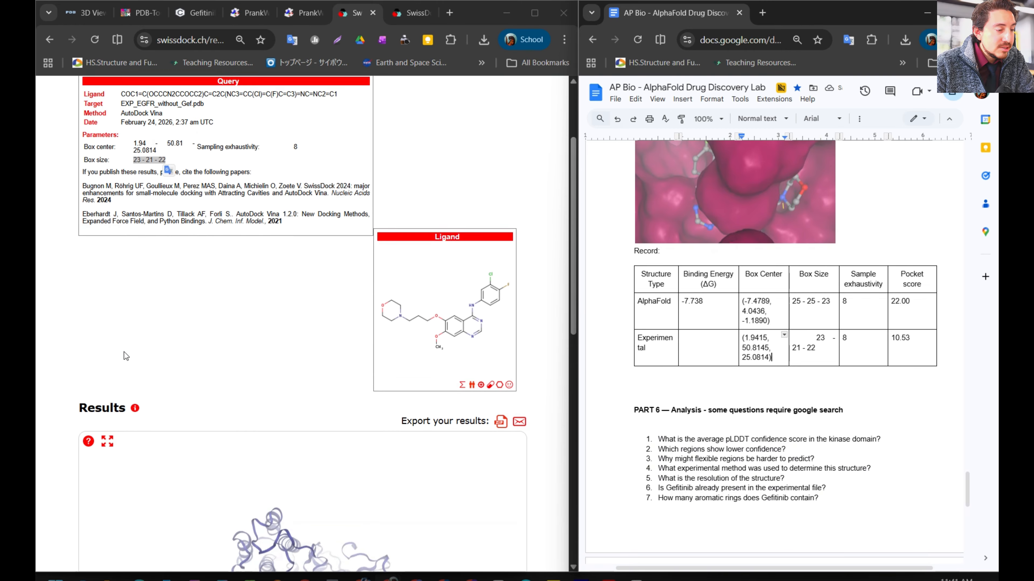
pyautogui.scroll(-1, 56, 353)
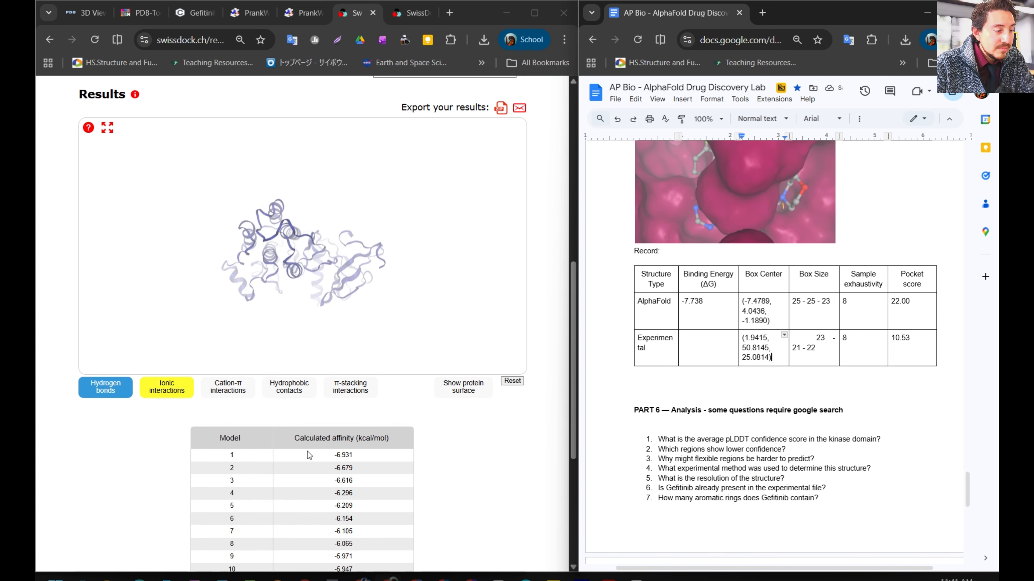
pyautogui.click(253, 452)
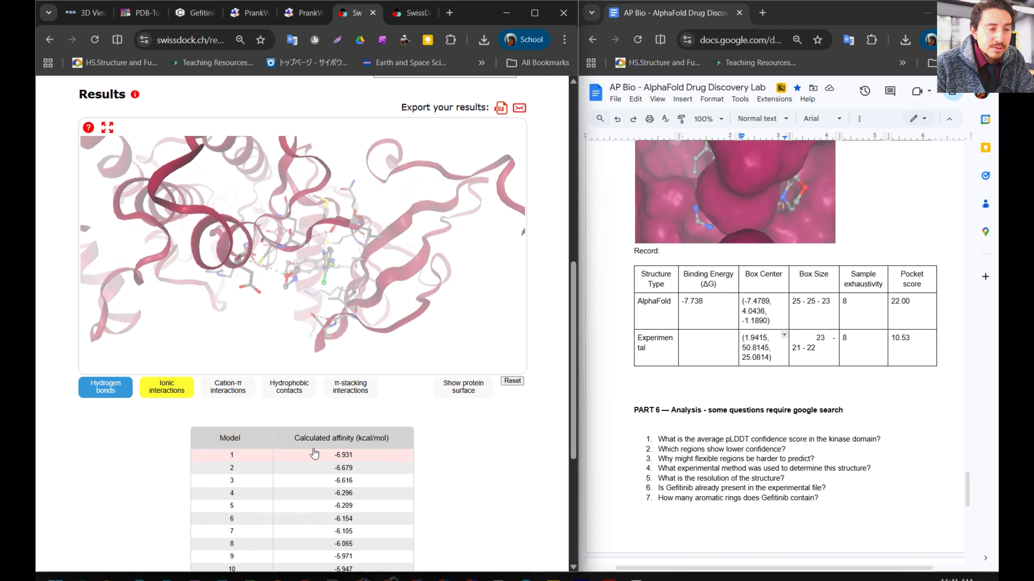
# Orient the experimental EGFR docking model towards the ligand and show its protein surface
pyautogui.moveTo(309, 346); pyautogui.dragTo(307, 304)
pyautogui.scroll(-2, 307, 304)
pyautogui.moveTo(293, 248); pyautogui.dragTo(326, 276)
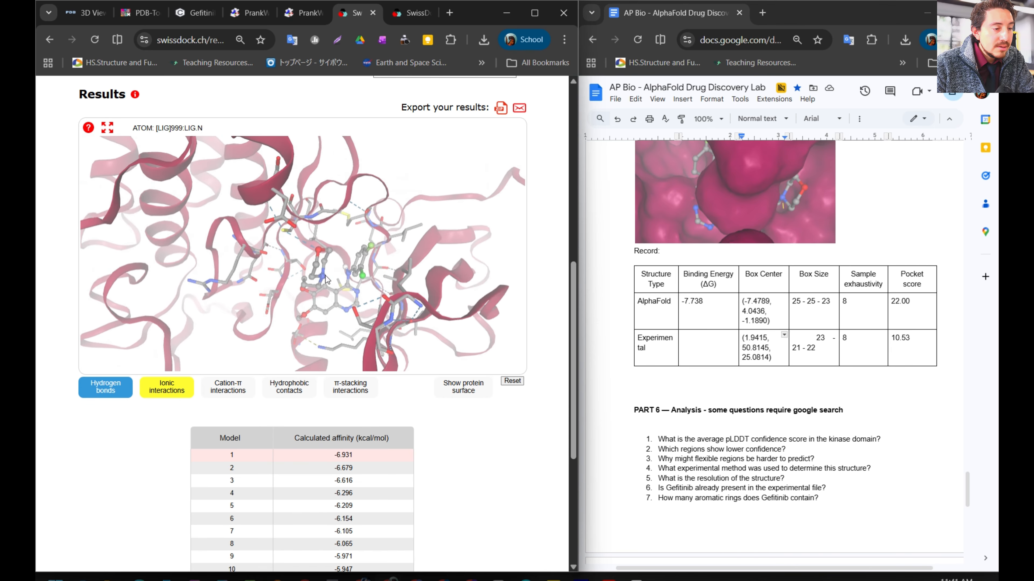
pyautogui.click(464, 392)
pyautogui.moveTo(306, 347); pyautogui.dragTo(320, 325)
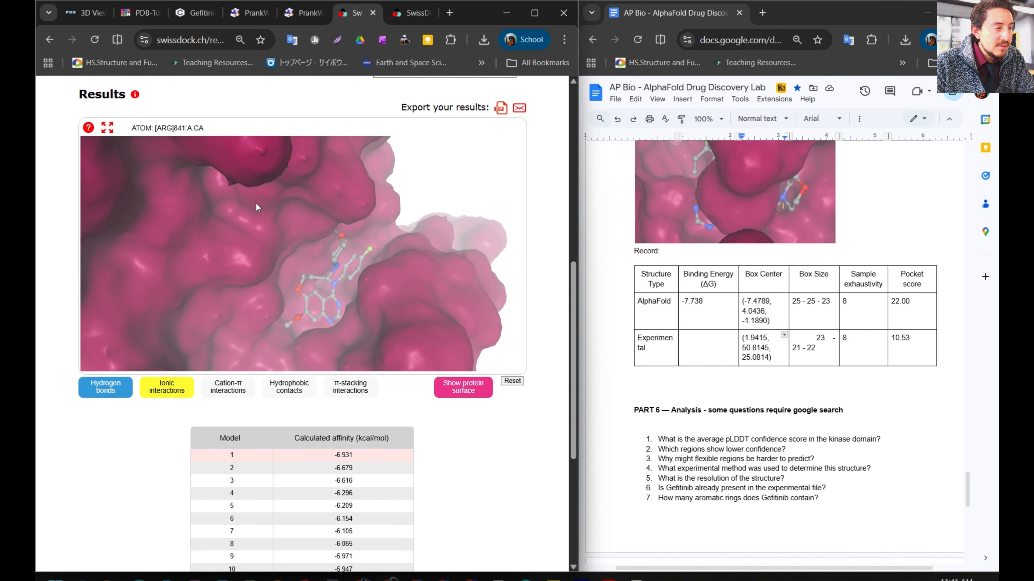
# Capture a screenshot of the ligand in the experimental EGFR pocket and insert it beneath EXP EGFR in Part 5
pyautogui.press('super+shift+s')
pyautogui.moveTo(225, 183); pyautogui.dragTo(439, 355)
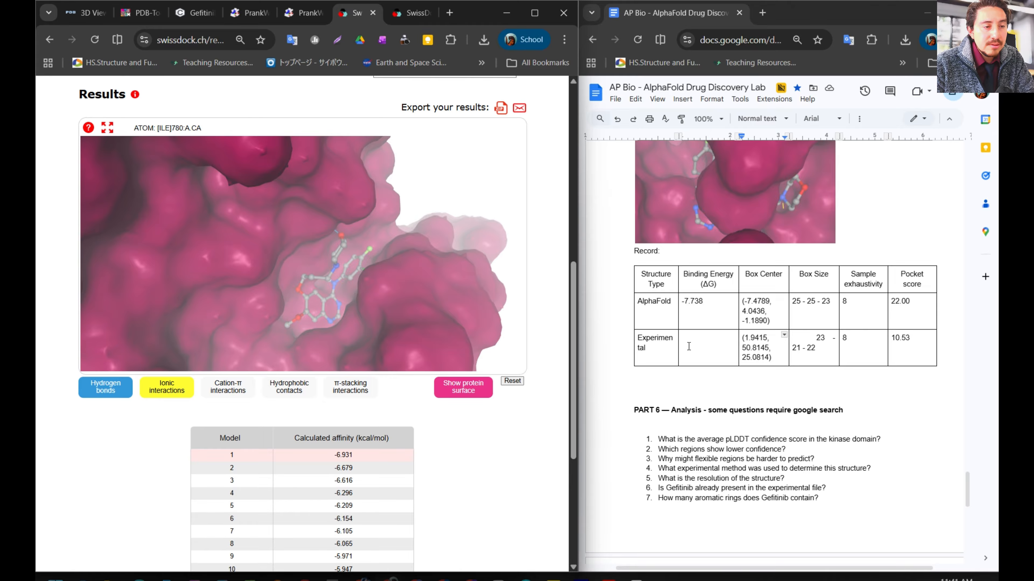
pyautogui.scroll(5, 689, 347)
pyautogui.doubleClick(654, 351)
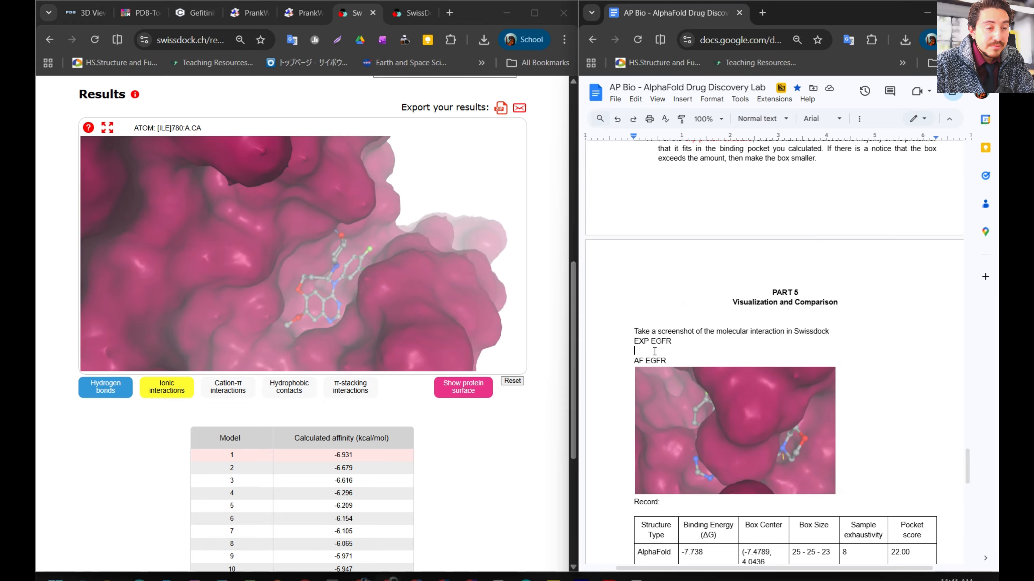
pyautogui.hotkey('ctrl', 'v')
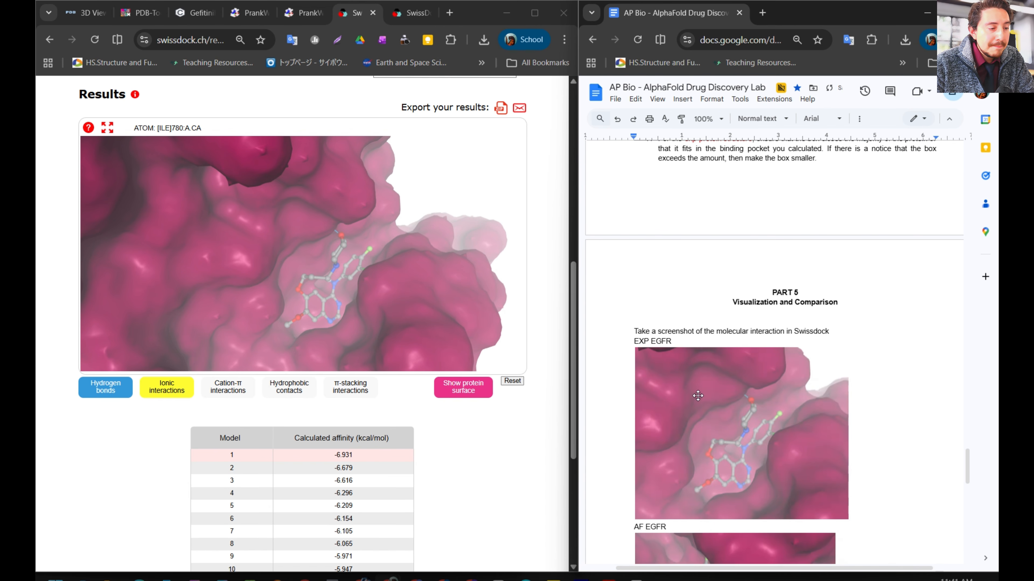
# Shrink the EXP EGFR screenshot proportionally to match the width of the AF EGFR image
pyautogui.scroll(-5, 697, 396)
pyautogui.scroll(3, 764, 336)
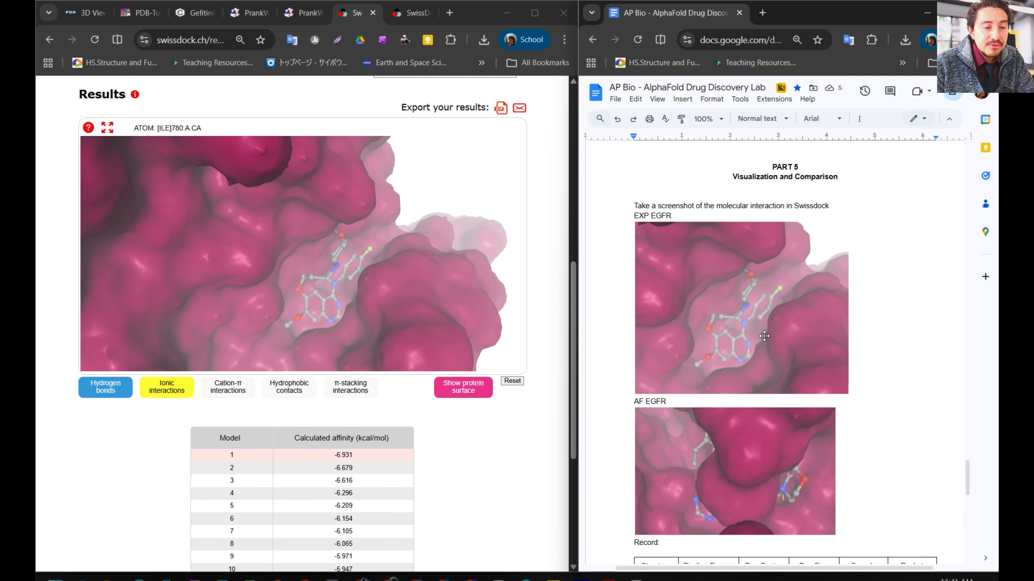
pyautogui.click(764, 336)
pyautogui.moveTo(847, 394); pyautogui.dragTo(827, 384)
pyautogui.click(720, 387)
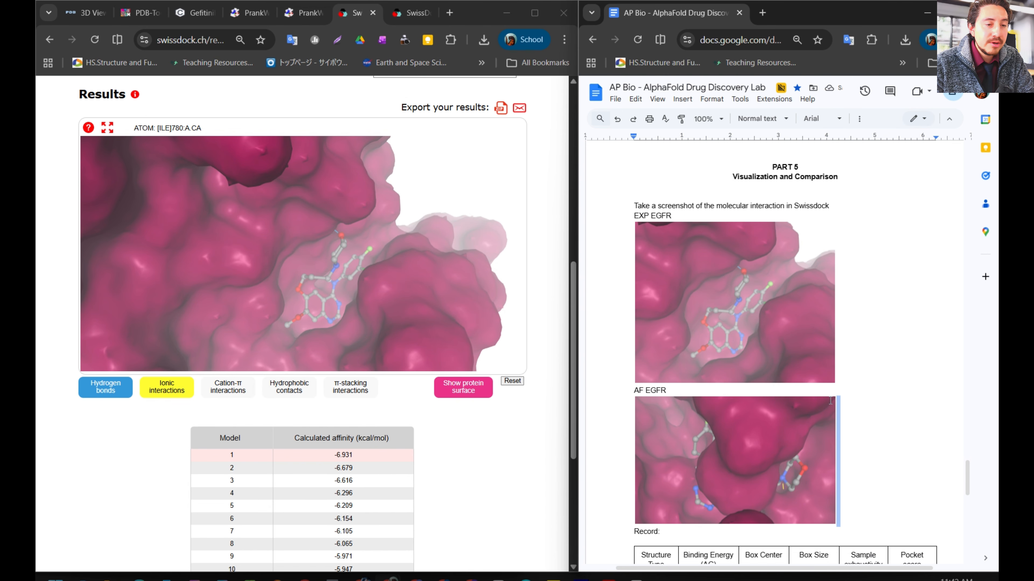
pyautogui.click(859, 386)
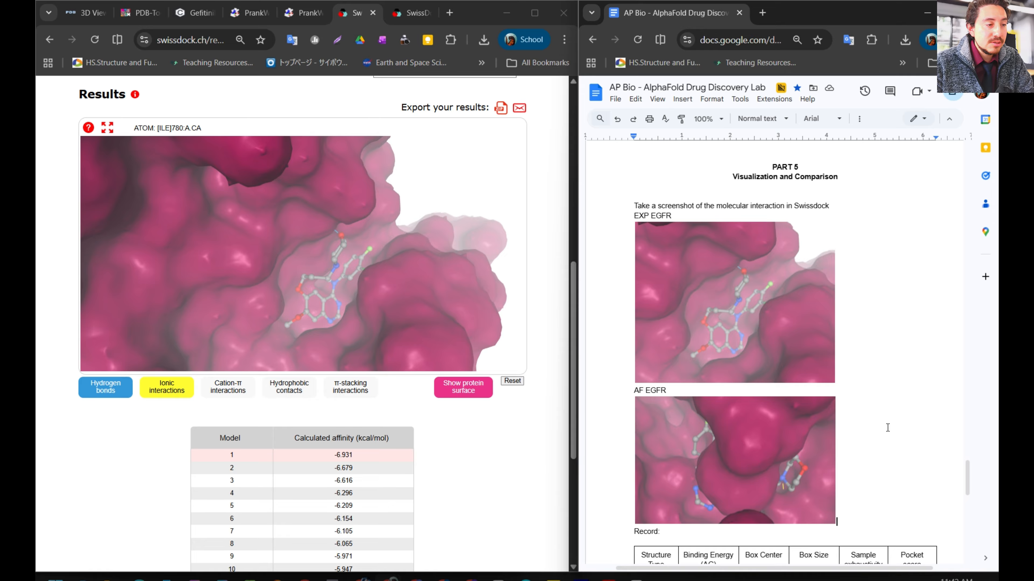
# Record model 1's calculated affinity of -6.931 as the Experimental binding energy in the Part 5 table
pyautogui.scroll(-4, 671, 420)
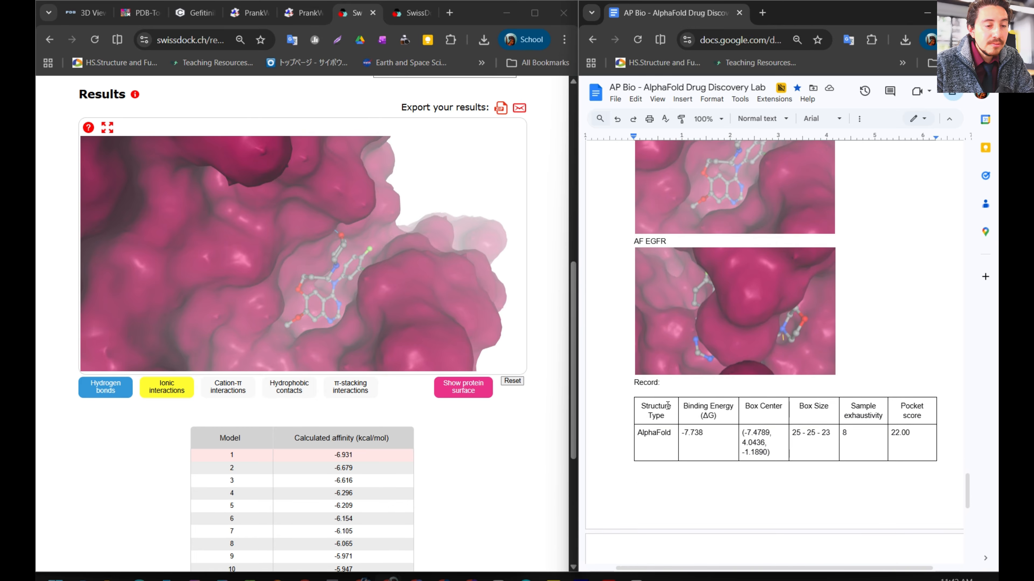
pyautogui.scroll(-1, 677, 408)
pyautogui.scroll(-3, 713, 356)
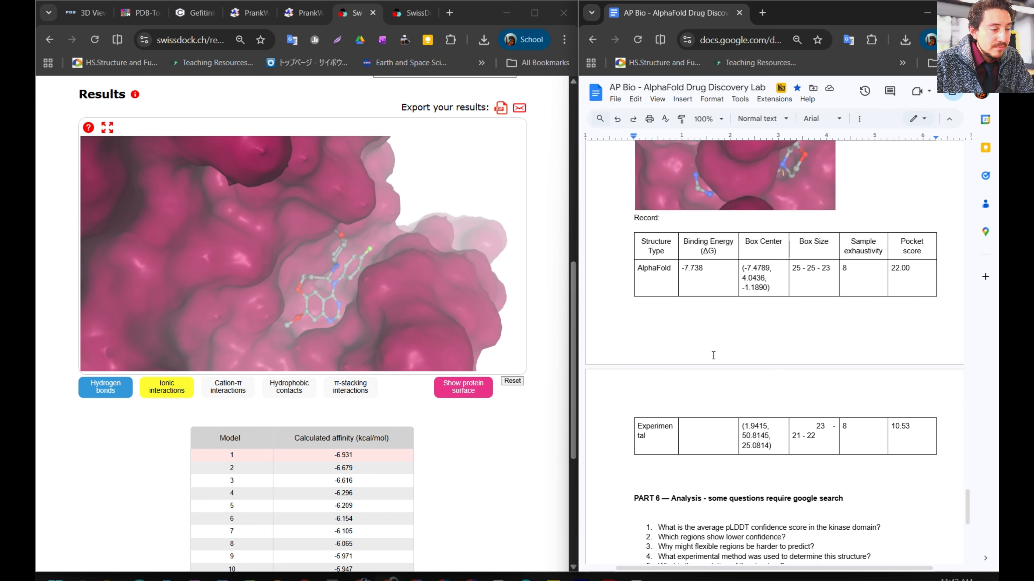
pyautogui.click(702, 444)
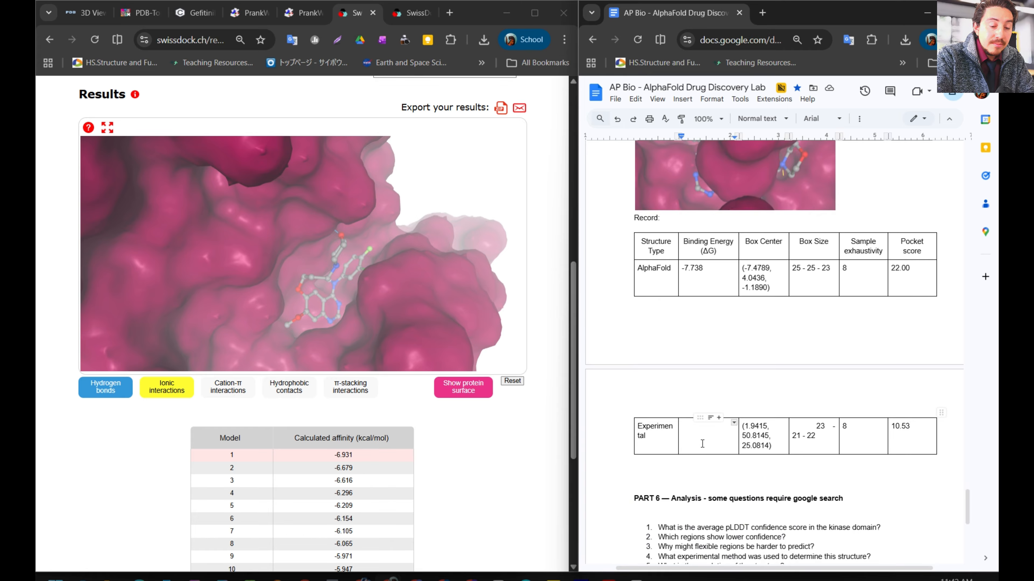
pyautogui.write('-')
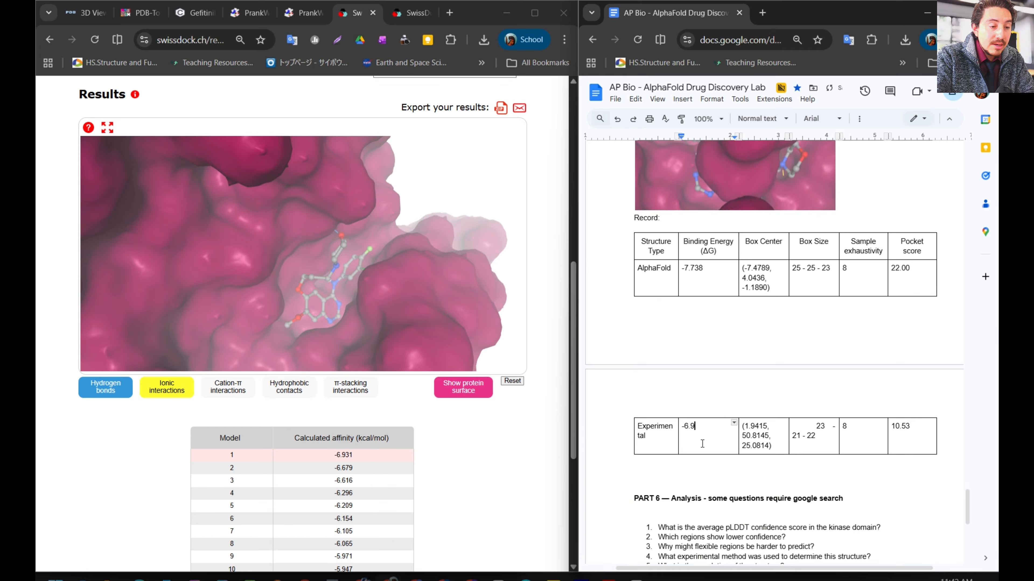
pyautogui.write('6.9')
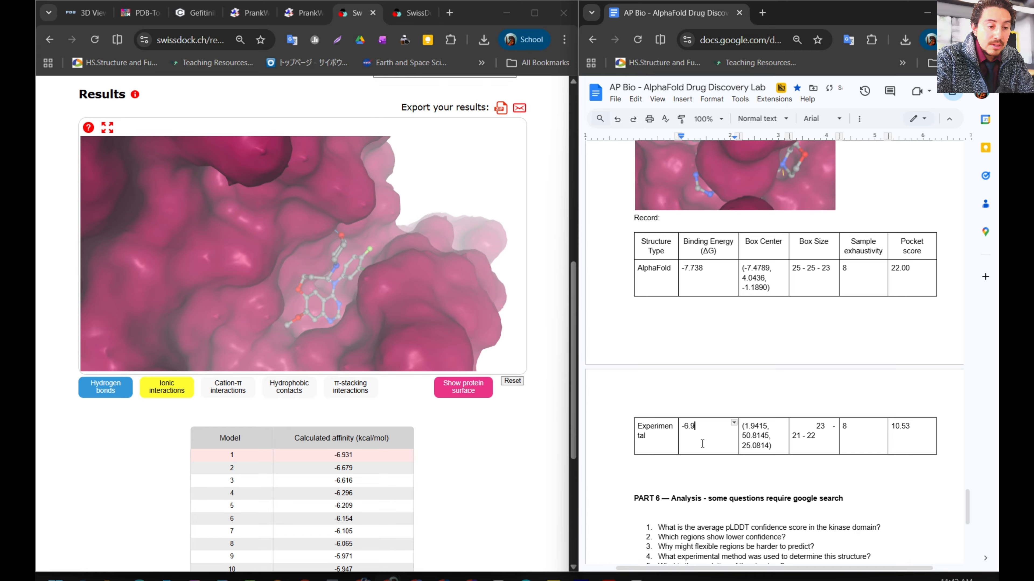
pyautogui.write('31')
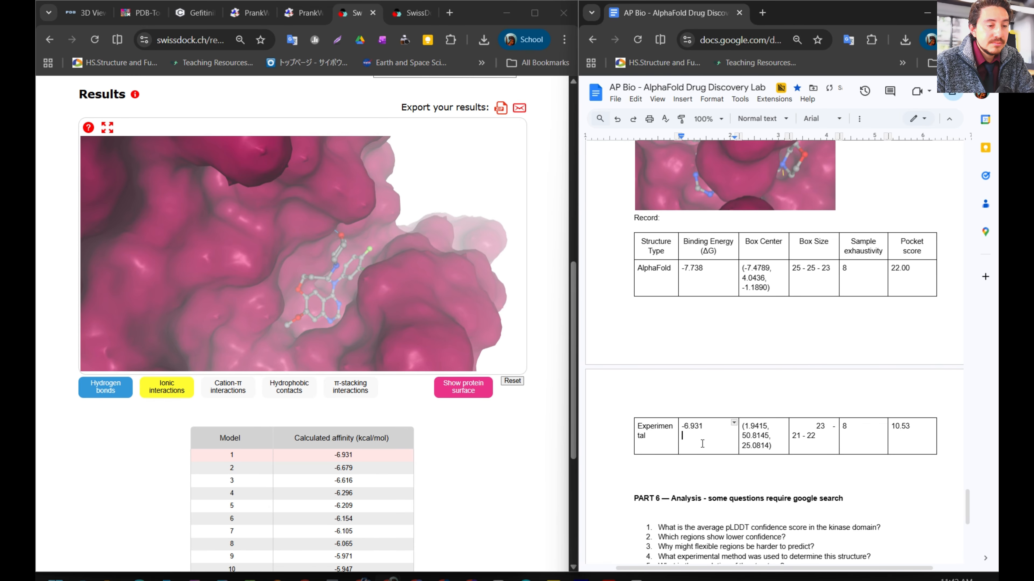
# Review the Part 6 analysis questions, the completed Part 5 table and the two EGFR interaction screenshots
pyautogui.scroll(-5, 702, 444)
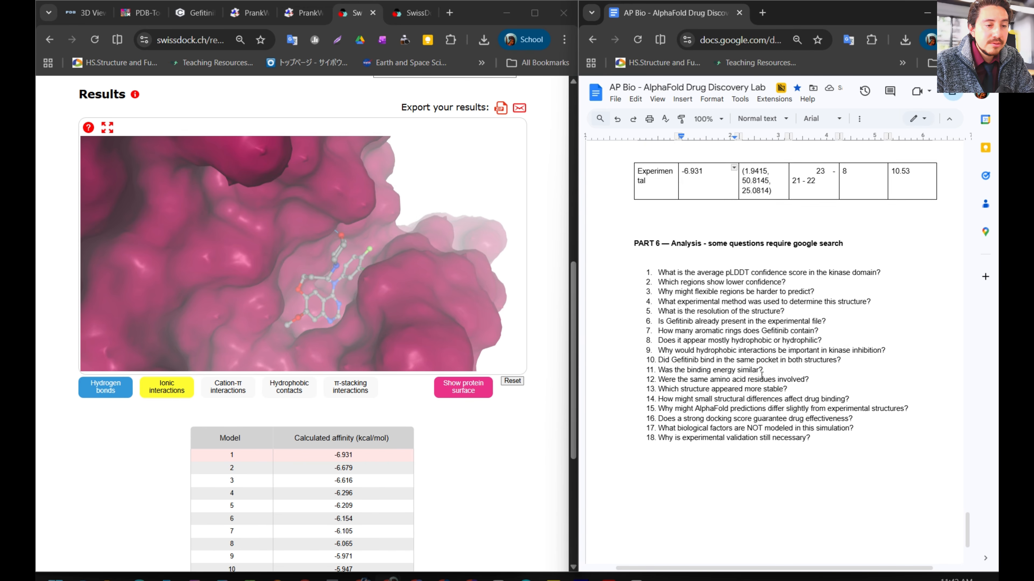
pyautogui.scroll(-4, 729, 394)
pyautogui.scroll(3, 736, 393)
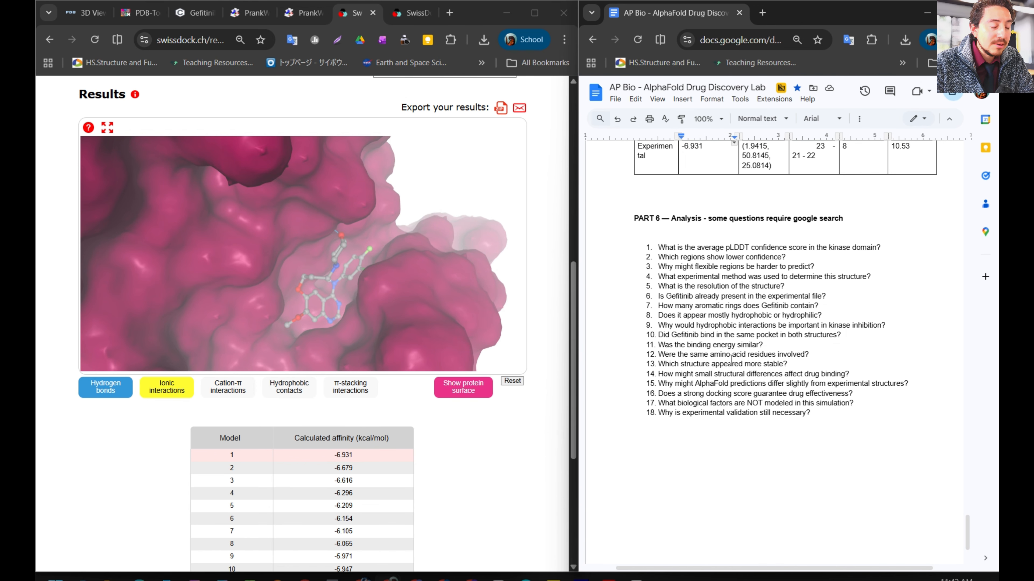
pyautogui.scroll(6, 725, 457)
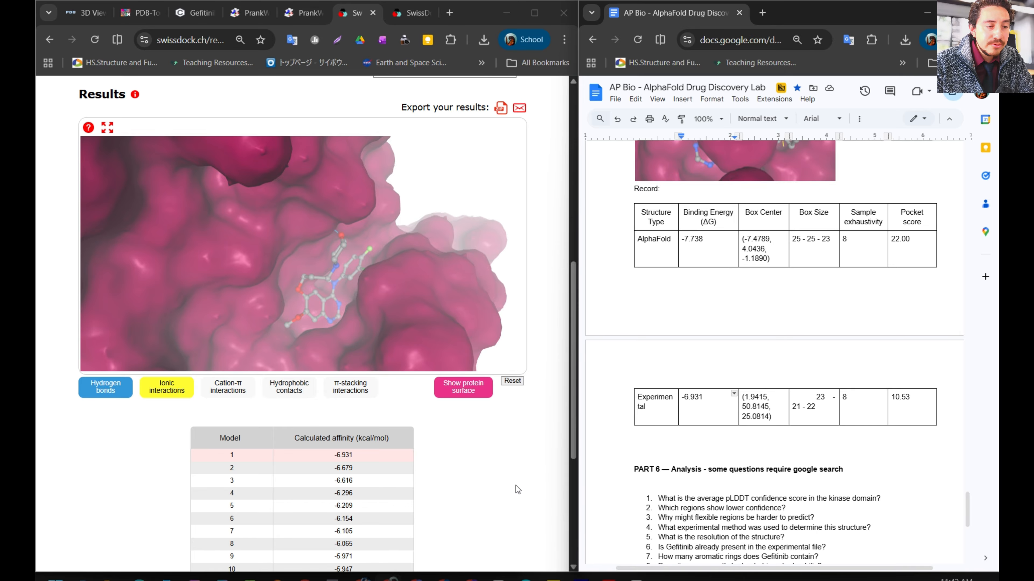
pyautogui.scroll(3, 675, 450)
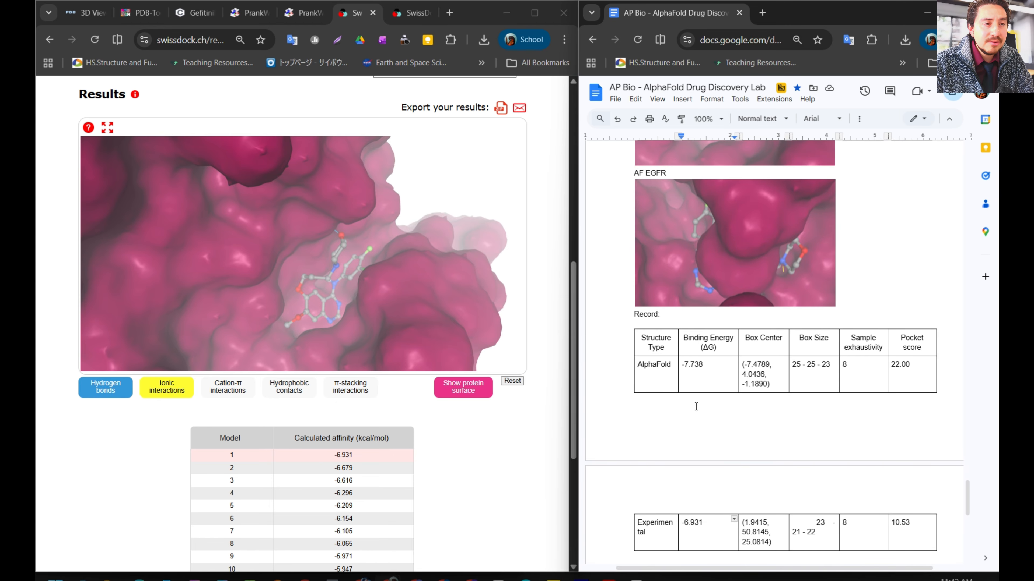
pyautogui.scroll(5, 696, 407)
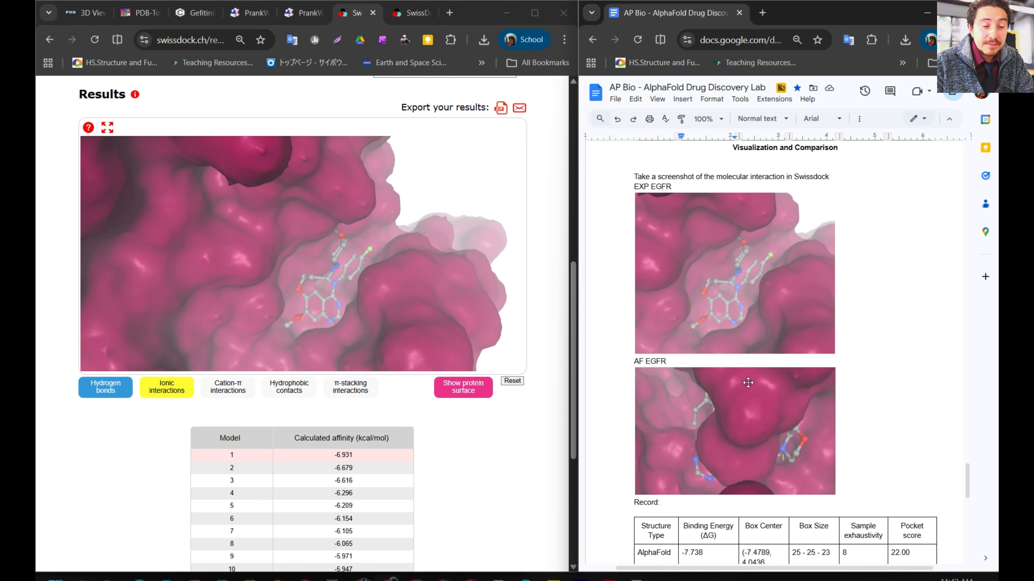
# Switch to PrankWeb and compare the pocket score, probability and number of residues for AlphaFold and experimental EGFR
pyautogui.click(246, 12)
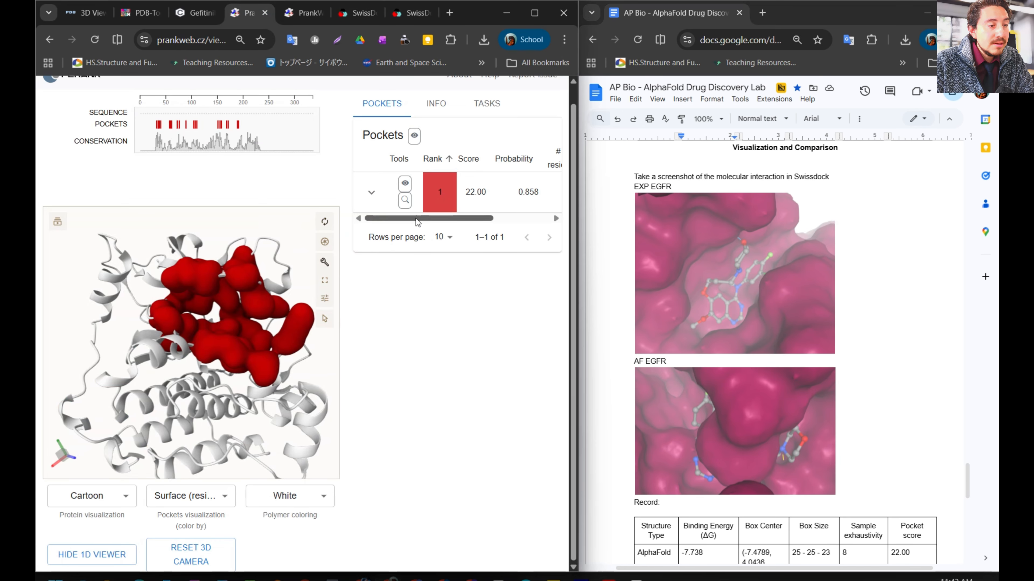
pyautogui.moveTo(419, 220); pyautogui.dragTo(444, 218)
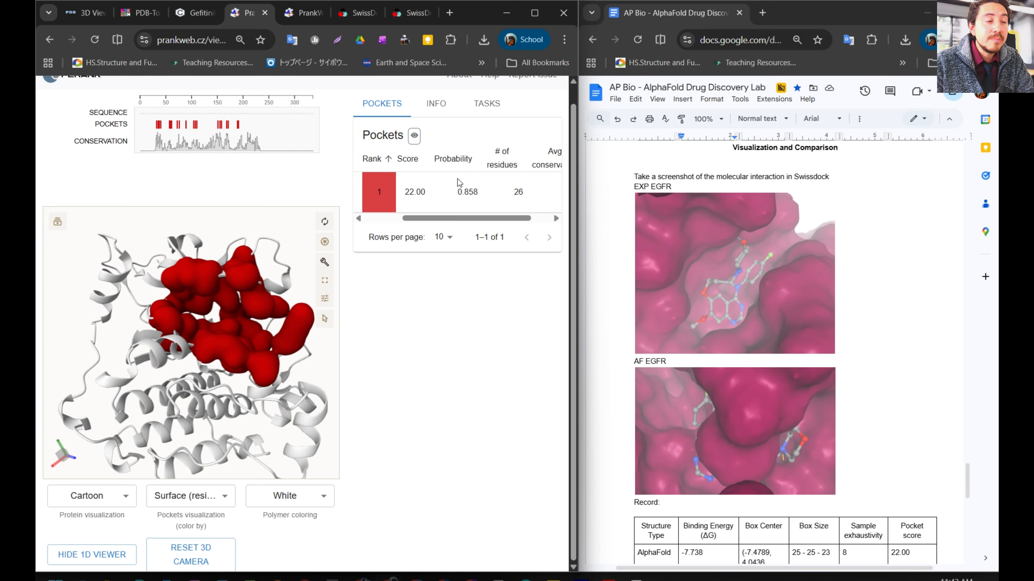
pyautogui.moveTo(454, 220); pyautogui.dragTo(450, 218)
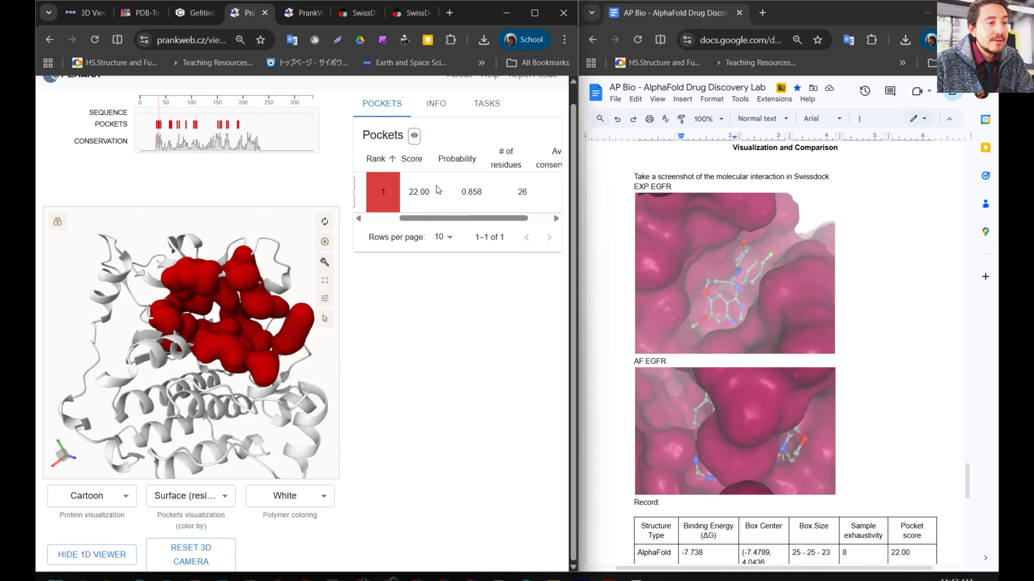
pyautogui.click(310, 15)
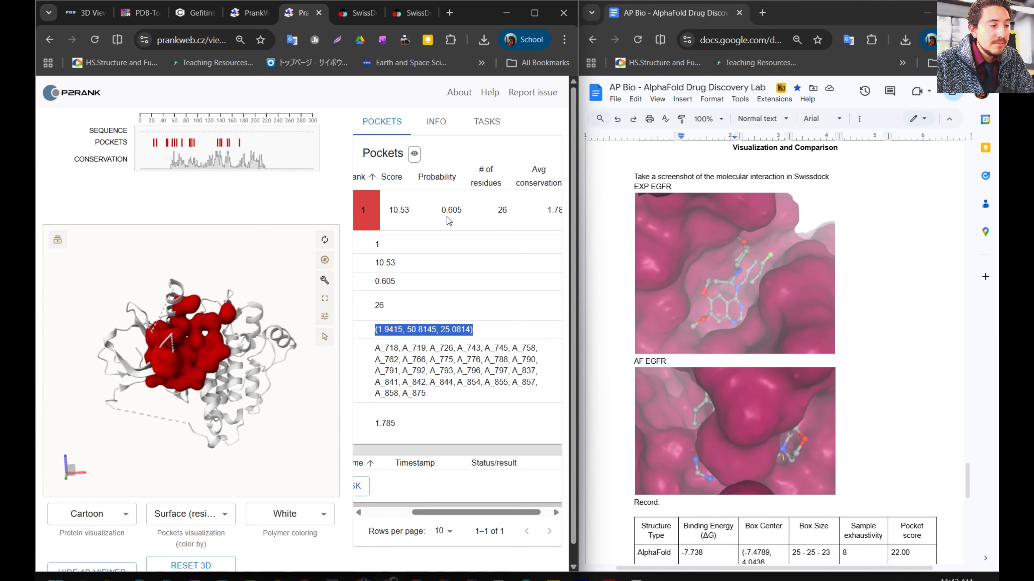
pyautogui.scroll(-4, 278, 371)
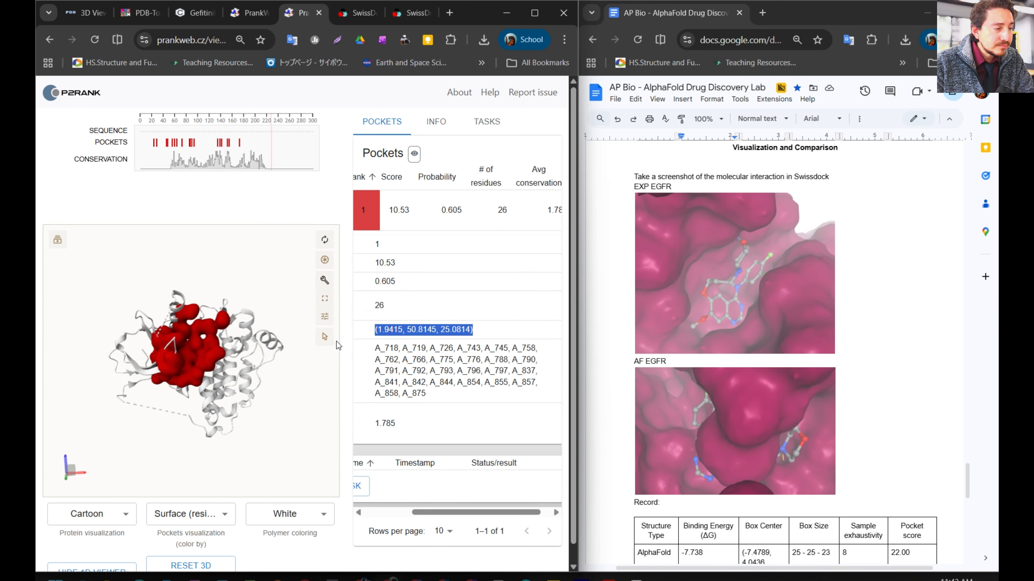
pyautogui.click(265, 188)
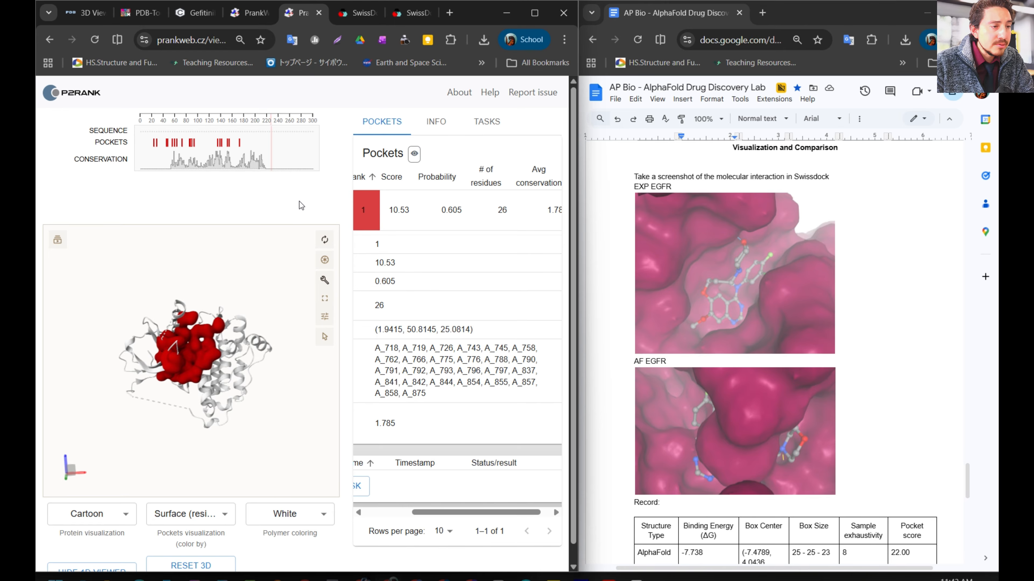
pyautogui.click(443, 130)
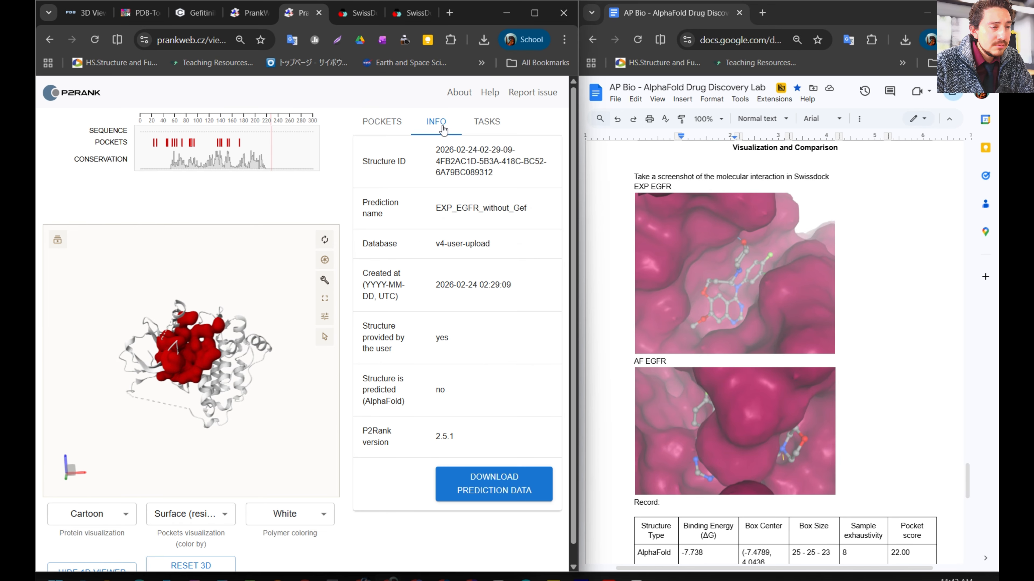
pyautogui.click(363, 130)
pyautogui.moveTo(483, 235); pyautogui.dragTo(503, 236)
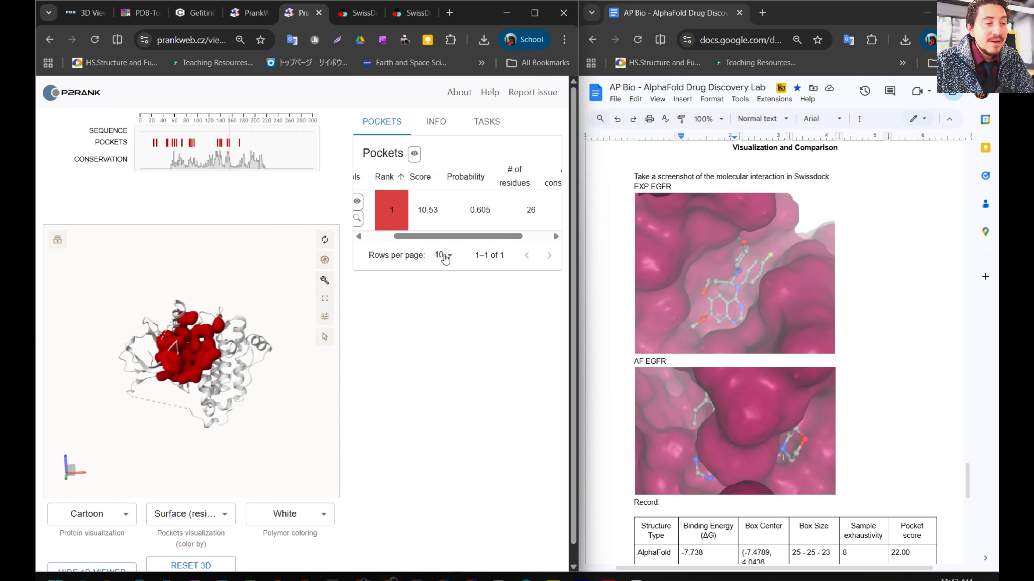
pyautogui.moveTo(454, 239); pyautogui.dragTo(448, 239)
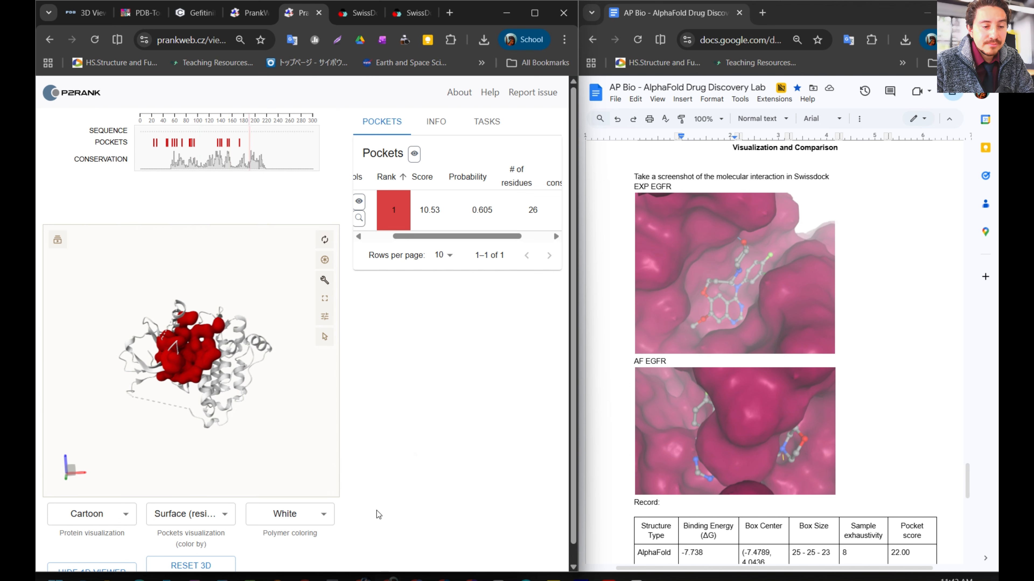
# Compare the AlphaFold and Experimental rows of the Part 5 table in the lab document
pyautogui.scroll(-5, 719, 346)
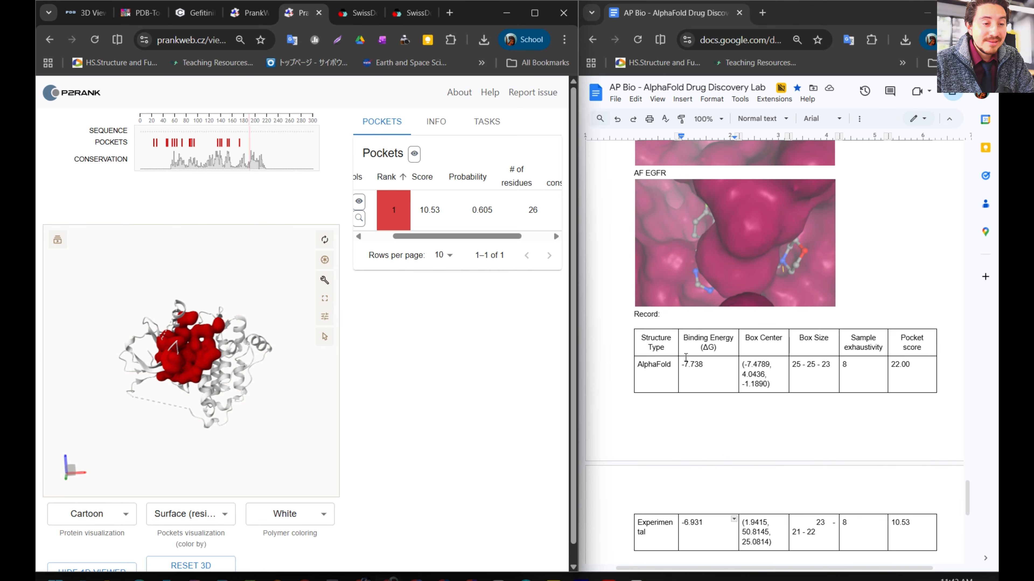
pyautogui.scroll(-3, 676, 383)
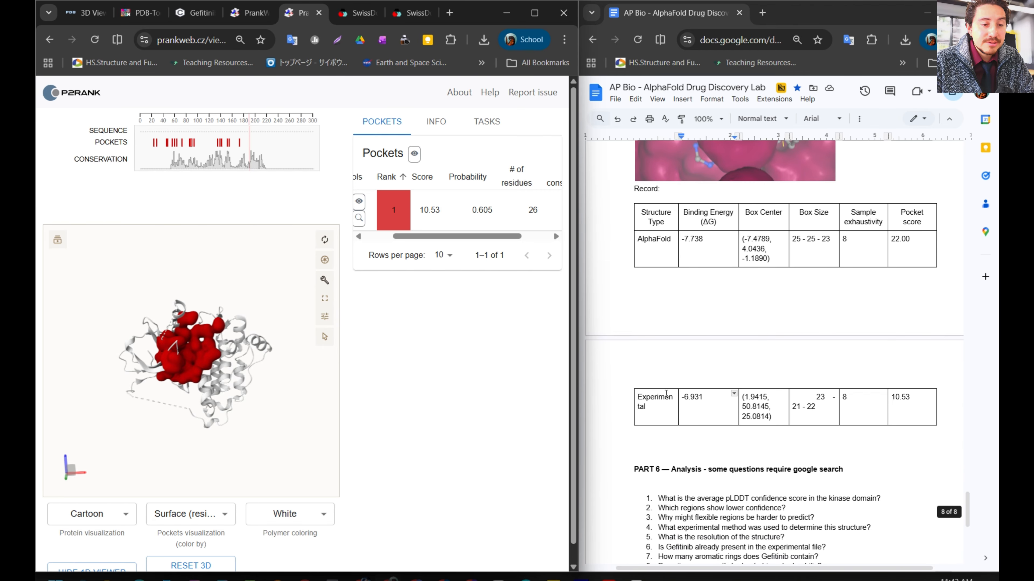
pyautogui.scroll(-1, 570, 427)
pyautogui.scroll(-1, 569, 423)
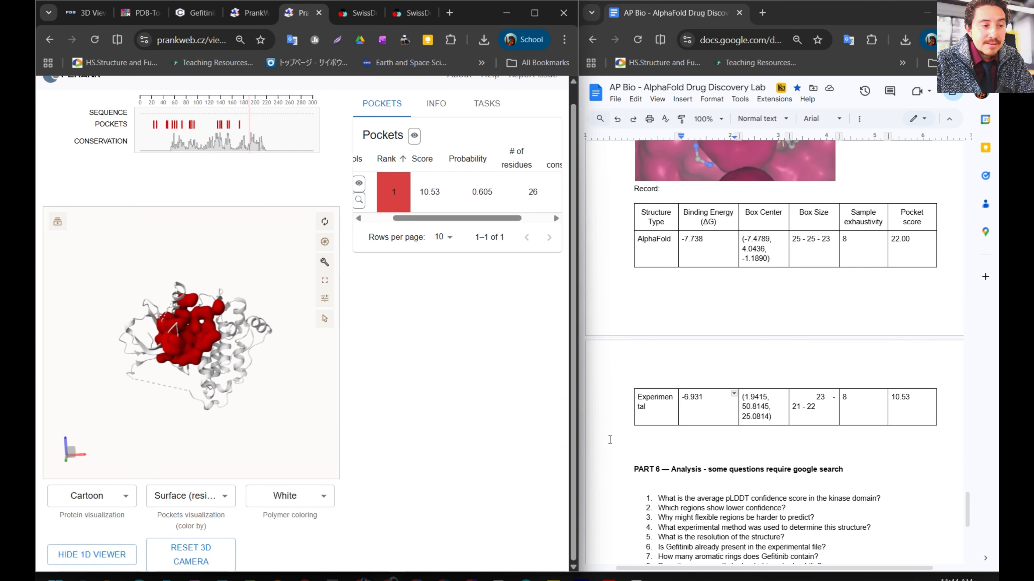